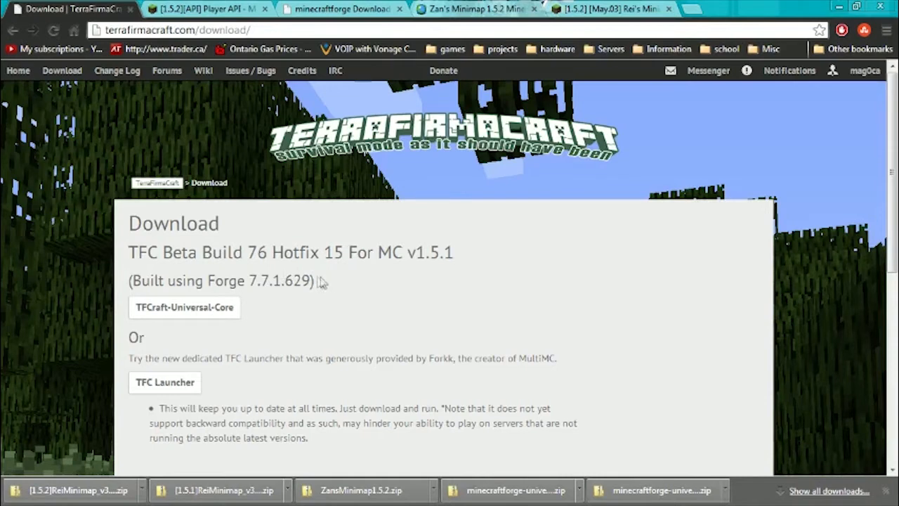
Examine the TerraFirmaCraft download heading for the build, hotfix, Forge and Minecraft versions.
{"action": "left_click_drag", "start_coordinate": [129, 287], "coordinate": [317, 281]}
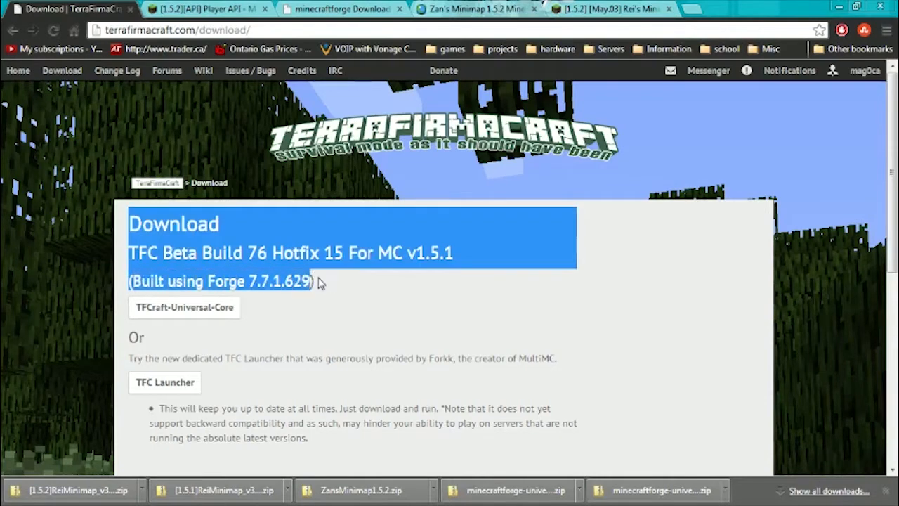
{"action": "left_click", "coordinate": [325, 283]}
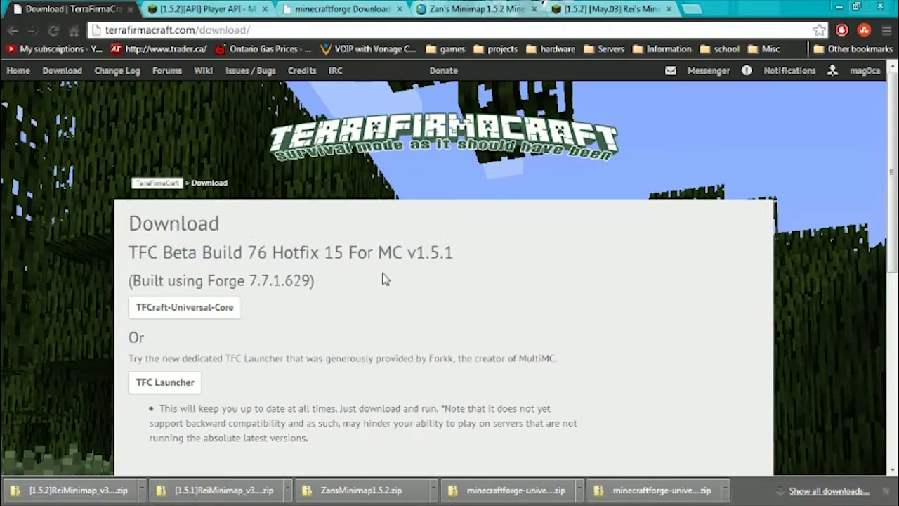
{"action": "left_click_drag", "start_coordinate": [460, 253], "coordinate": [128, 252]}
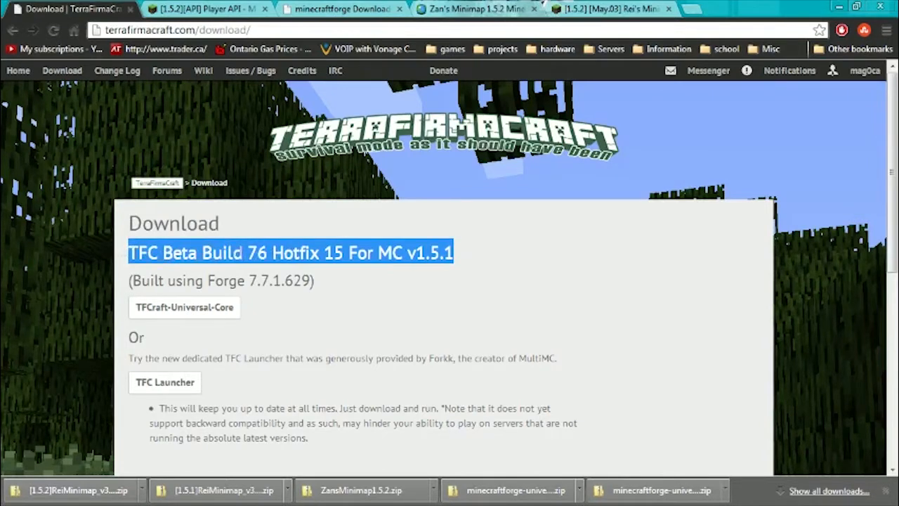
{"action": "left_click_drag", "start_coordinate": [247, 253], "coordinate": [344, 251]}
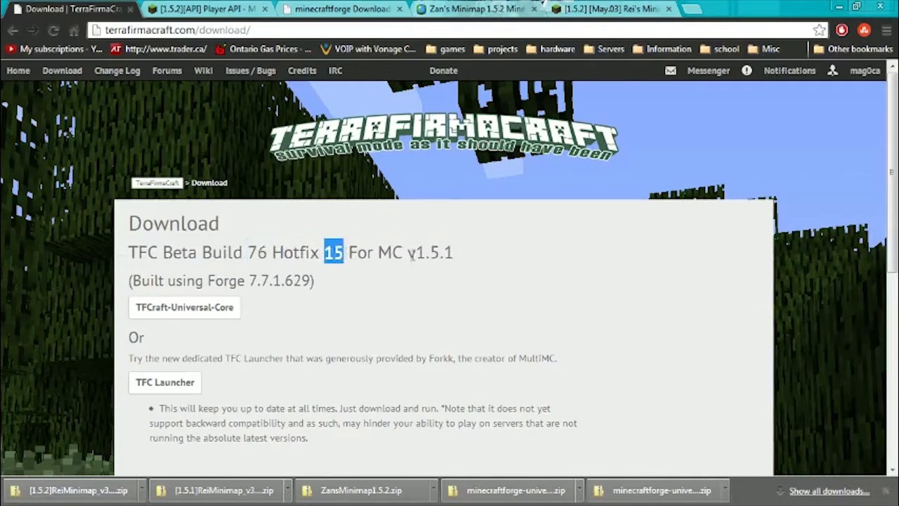
{"action": "left_click_drag", "start_coordinate": [469, 254], "coordinate": [392, 253]}
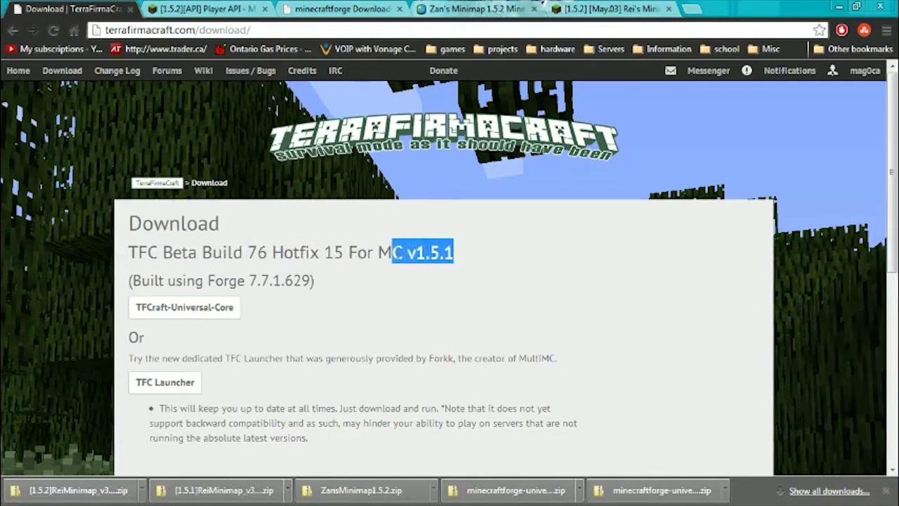
{"action": "left_click", "coordinate": [417, 312]}
Read the Client/Server Manual Installation instructions on the TerraFirmaCraft download page.
{"action": "scroll", "coordinate": [416, 314], "scroll_direction": "down", "scroll_amount": 1}
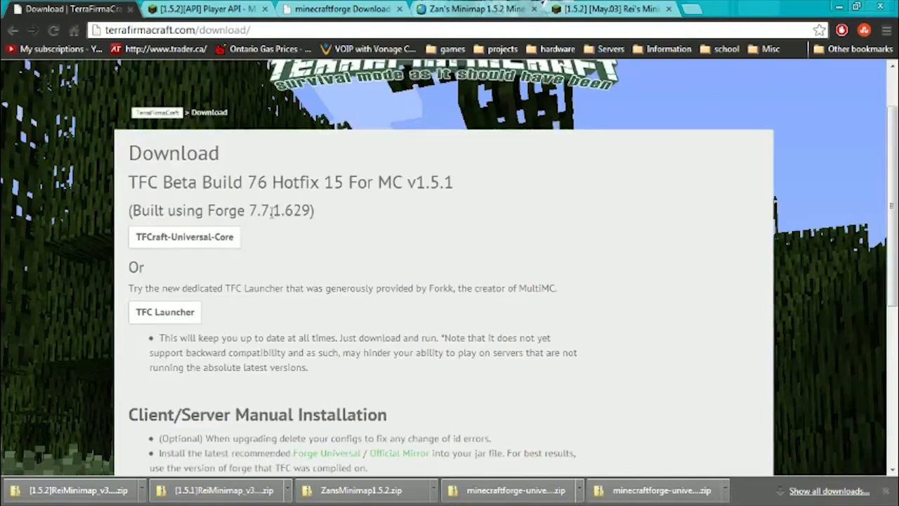
{"action": "scroll", "coordinate": [335, 309], "scroll_direction": "down", "scroll_amount": 3}
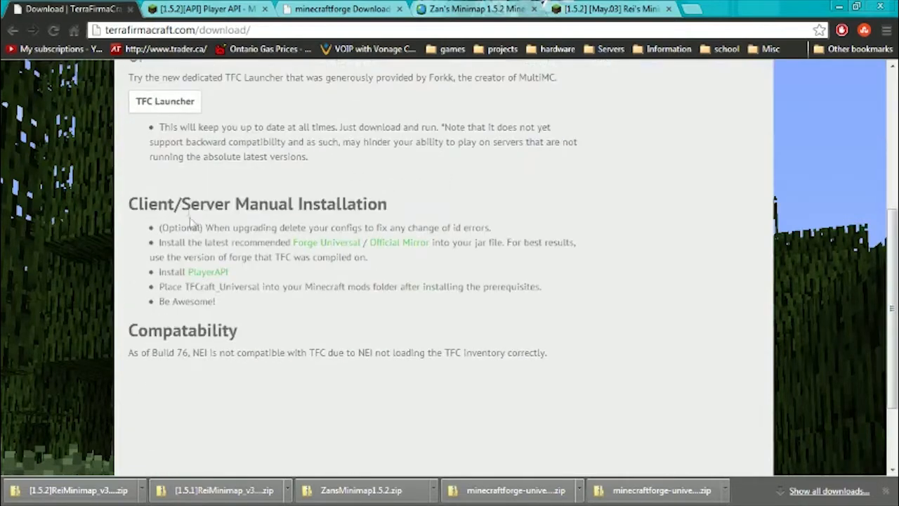
{"action": "left_click_drag", "start_coordinate": [138, 216], "coordinate": [437, 307]}
{"action": "left_click", "coordinate": [294, 325]}
{"action": "scroll", "coordinate": [325, 281], "scroll_direction": "up", "scroll_amount": 3}
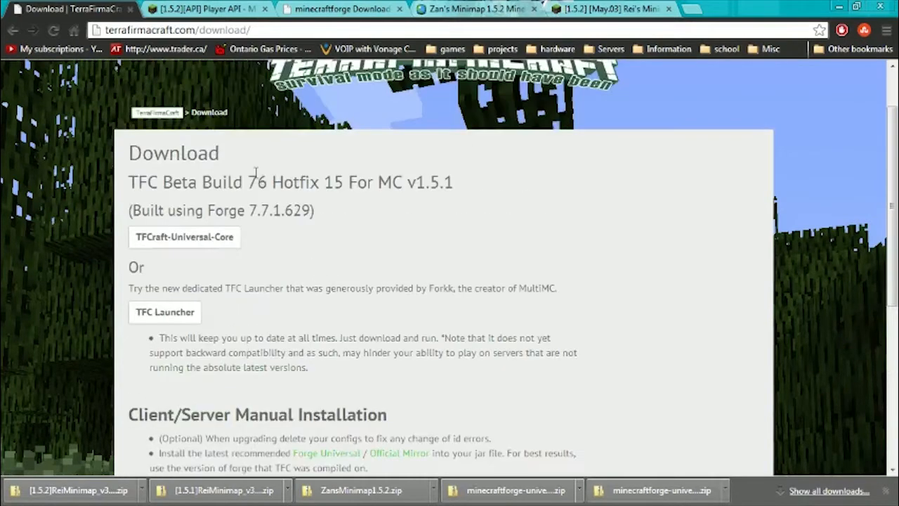
Check which Forge version TerraFirmaCraft is built with and which Minecraft version it targets.
{"action": "left_click_drag", "start_coordinate": [314, 213], "coordinate": [132, 212]}
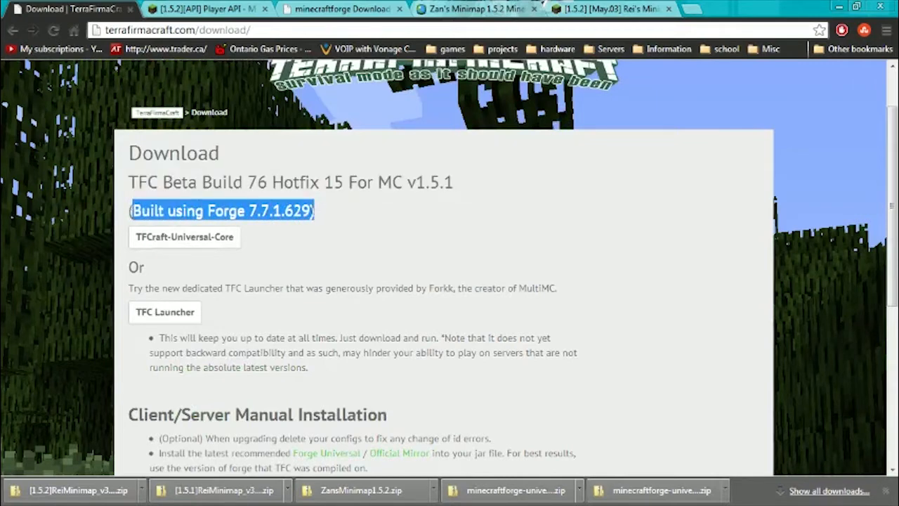
{"action": "left_click", "coordinate": [241, 212]}
{"action": "left_click_drag", "start_coordinate": [250, 211], "coordinate": [281, 211]}
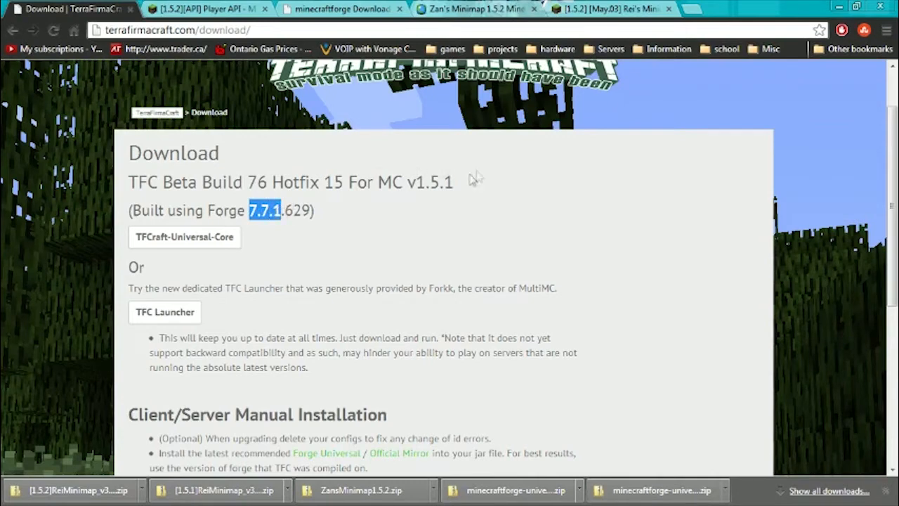
{"action": "left_click_drag", "start_coordinate": [462, 182], "coordinate": [406, 181]}
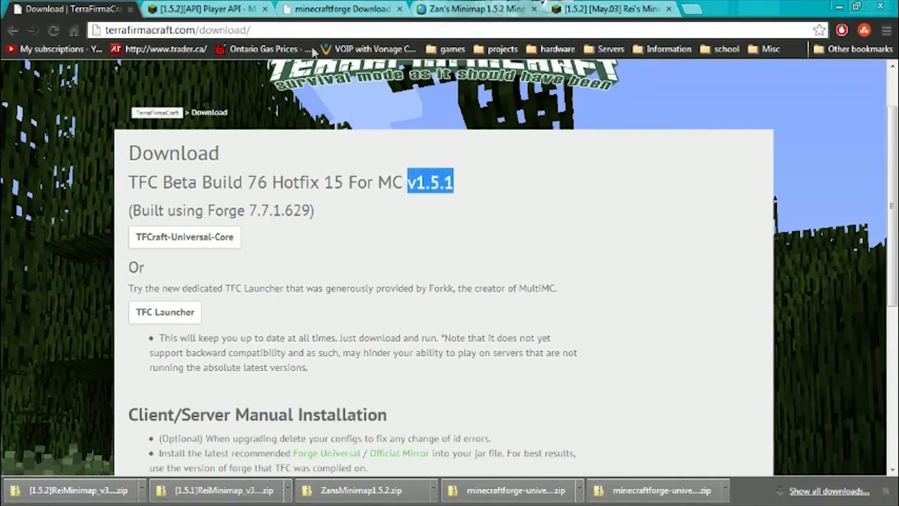
Examine the minecraftforge Downloads build list, comparing the Forge builds for Minecraft 1.5.2 with those for 1.5.1.
{"action": "left_click", "coordinate": [324, 10]}
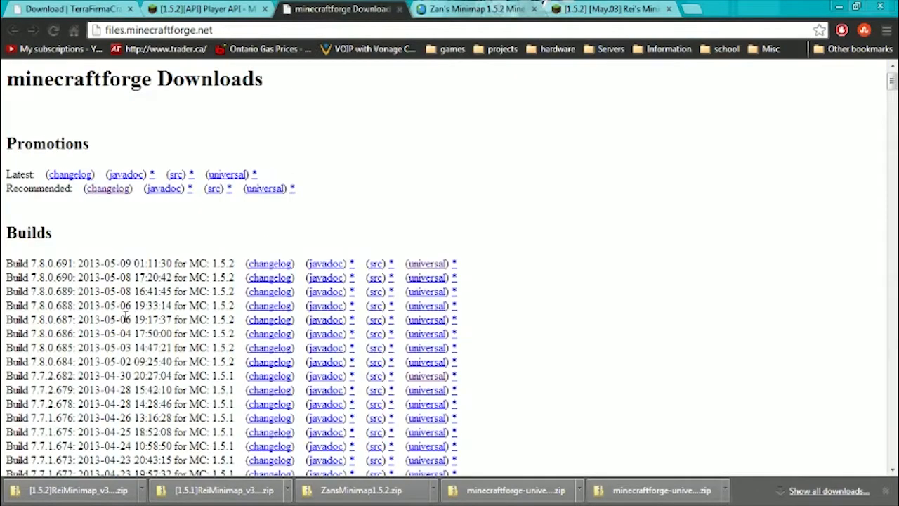
{"action": "scroll", "coordinate": [65, 309], "scroll_direction": "down", "scroll_amount": 1}
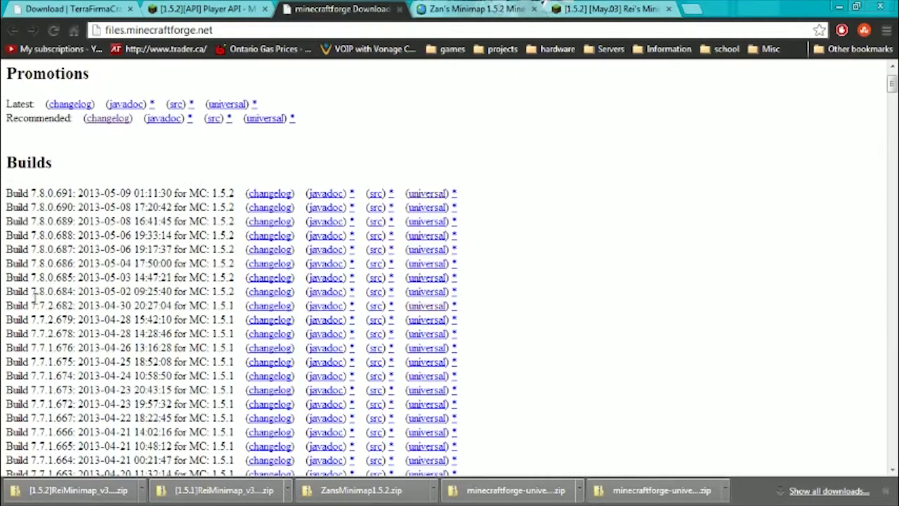
{"action": "left_click_drag", "start_coordinate": [30, 291], "coordinate": [49, 289]}
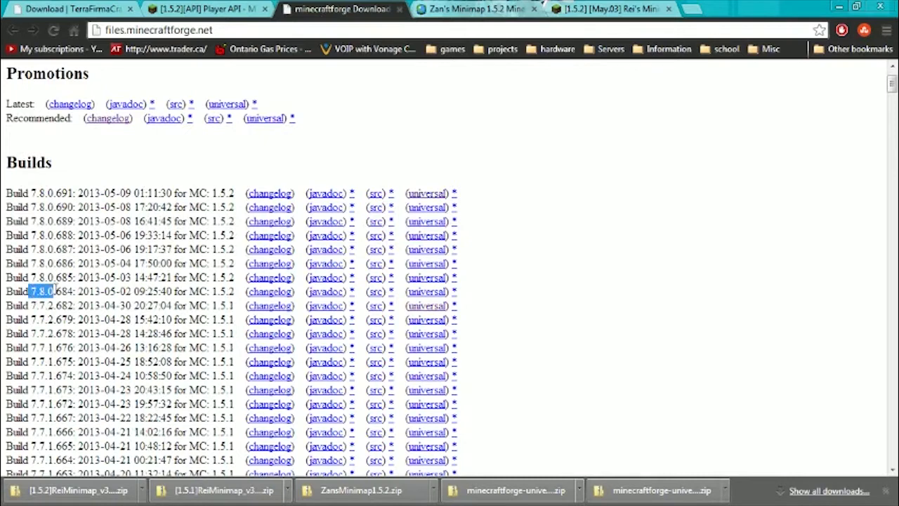
{"action": "left_click", "coordinate": [54, 342]}
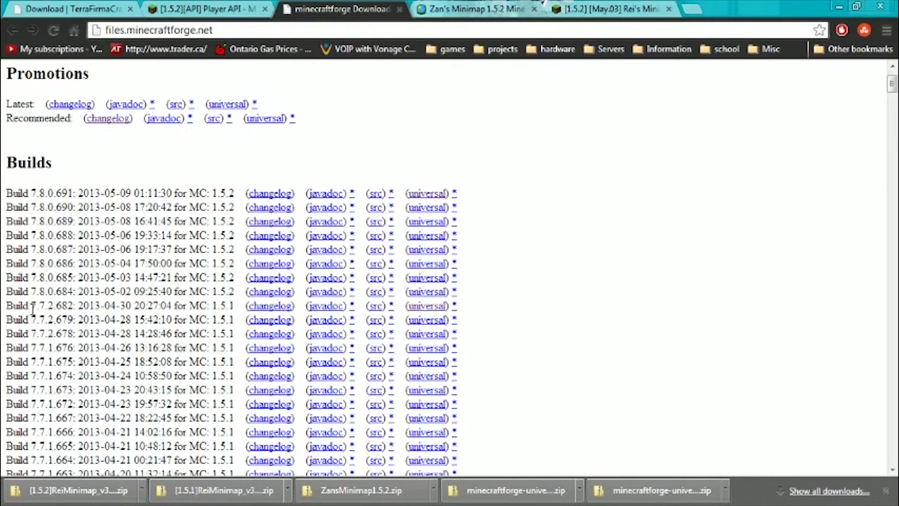
{"action": "left_click_drag", "start_coordinate": [31, 306], "coordinate": [55, 307]}
{"action": "left_click_drag", "start_coordinate": [44, 306], "coordinate": [69, 302]}
{"action": "left_click", "coordinate": [73, 320]}
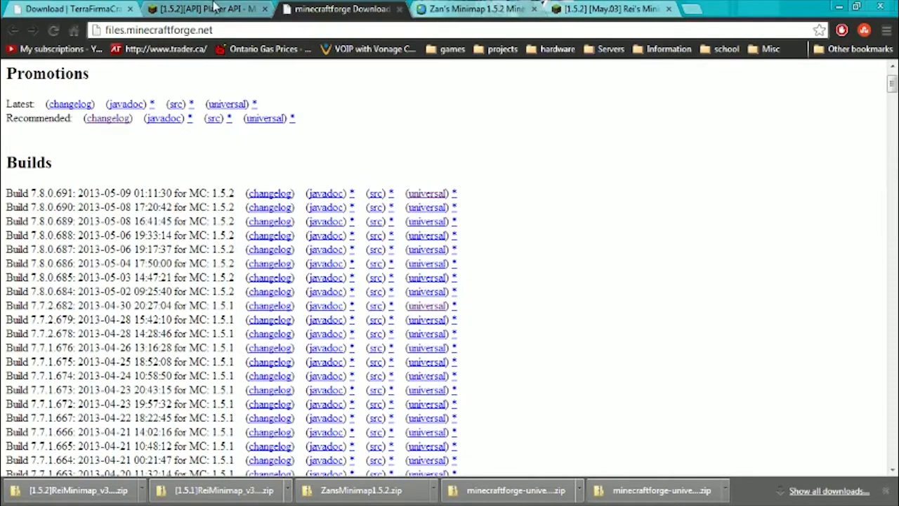
Return to the TerraFirmaCraft download page and review its required Forge version and manual installation prerequisites.
{"action": "left_click", "coordinate": [83, 9]}
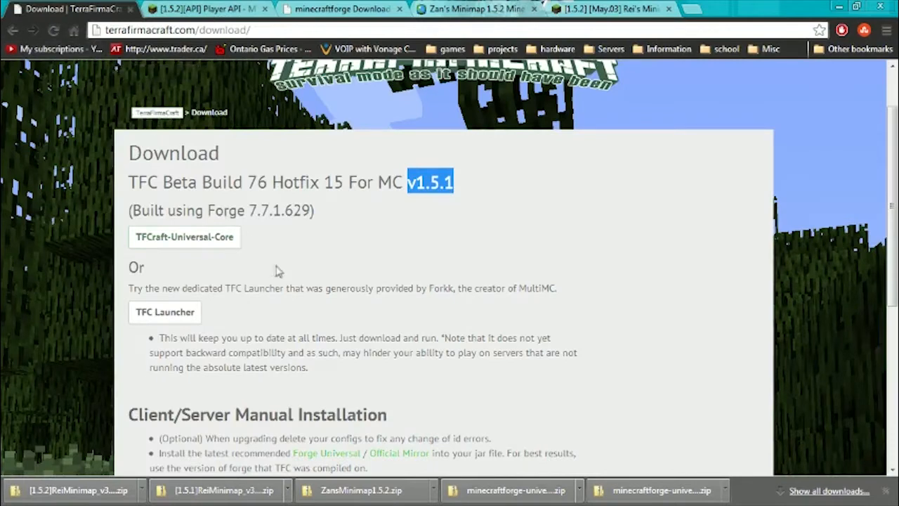
{"action": "left_click_drag", "start_coordinate": [317, 212], "coordinate": [125, 211]}
{"action": "left_click", "coordinate": [289, 214]}
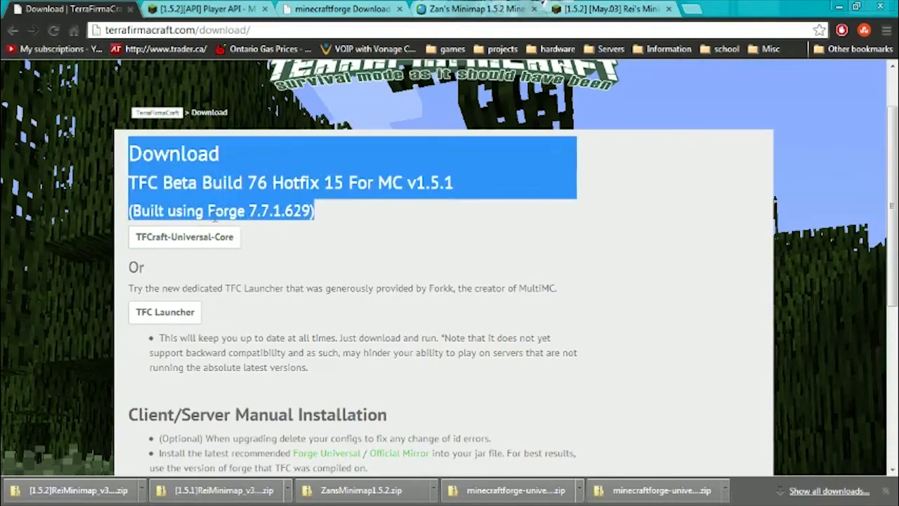
{"action": "left_click", "coordinate": [360, 286]}
{"action": "scroll", "coordinate": [344, 308], "scroll_direction": "down", "scroll_amount": 3}
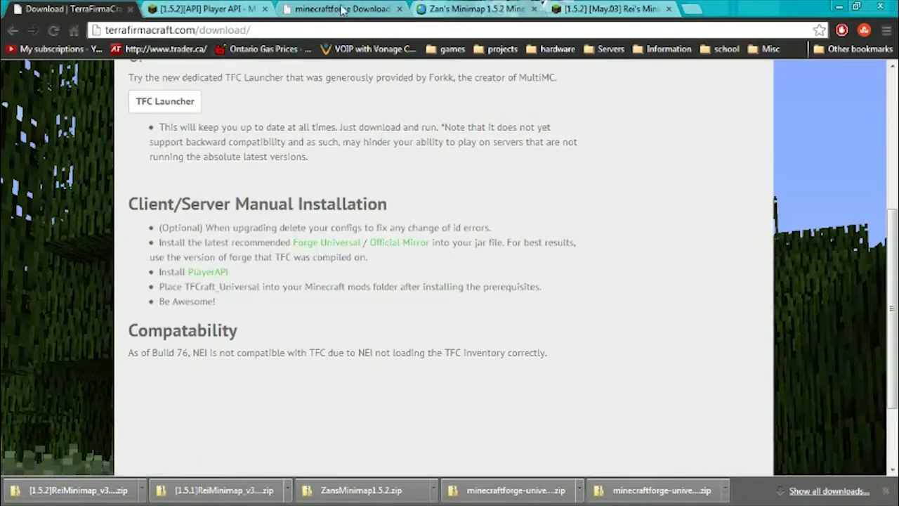
Open the Player API forum thread and check which Minecraft version the current Universal release supports.
{"action": "left_click", "coordinate": [218, 10]}
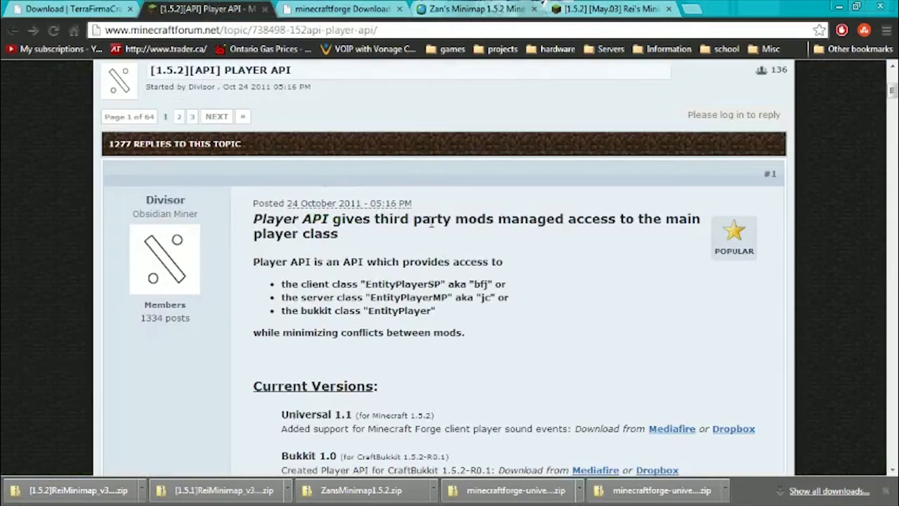
{"action": "scroll", "coordinate": [477, 295], "scroll_direction": "down", "scroll_amount": 3}
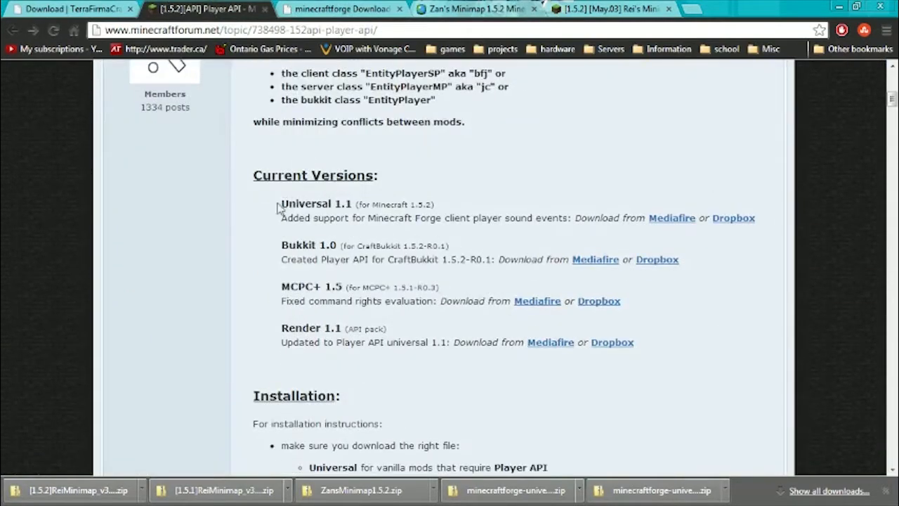
{"action": "left_click_drag", "start_coordinate": [278, 207], "coordinate": [454, 205]}
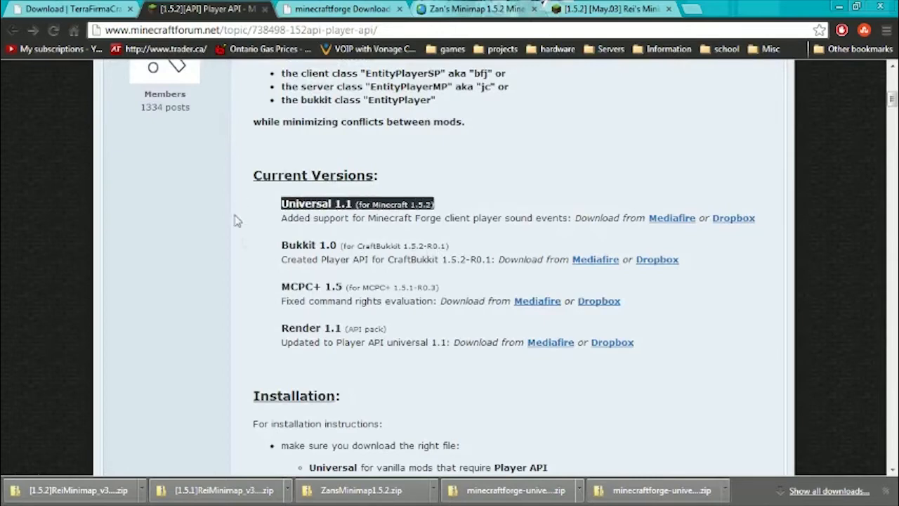
{"action": "left_click", "coordinate": [426, 208]}
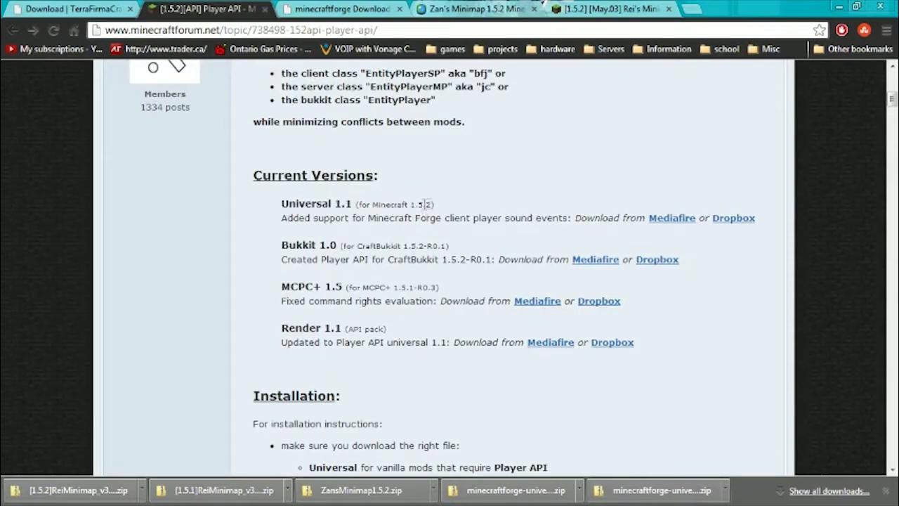
{"action": "left_click_drag", "start_coordinate": [435, 204], "coordinate": [356, 204]}
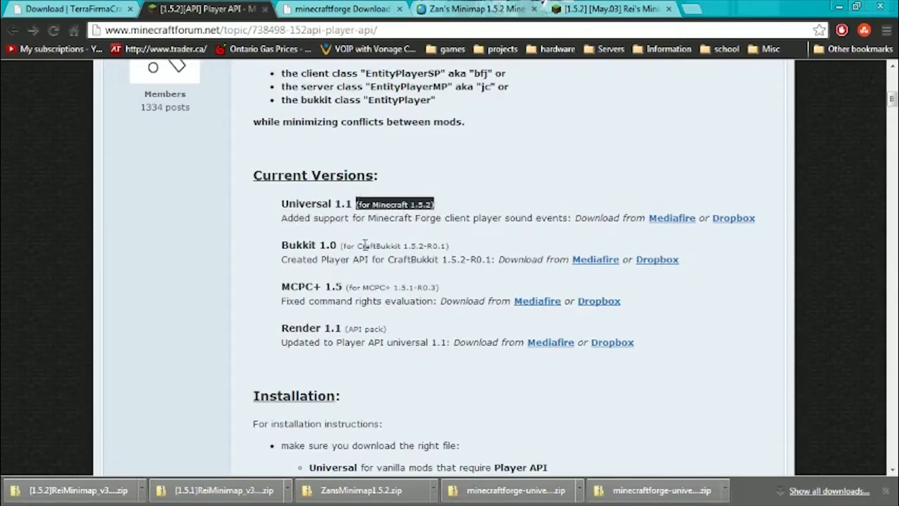
Expand the Player API thread's list of previous versions for Minecraft 1.5.1.
{"action": "scroll", "coordinate": [363, 275], "scroll_direction": "down", "scroll_amount": 6}
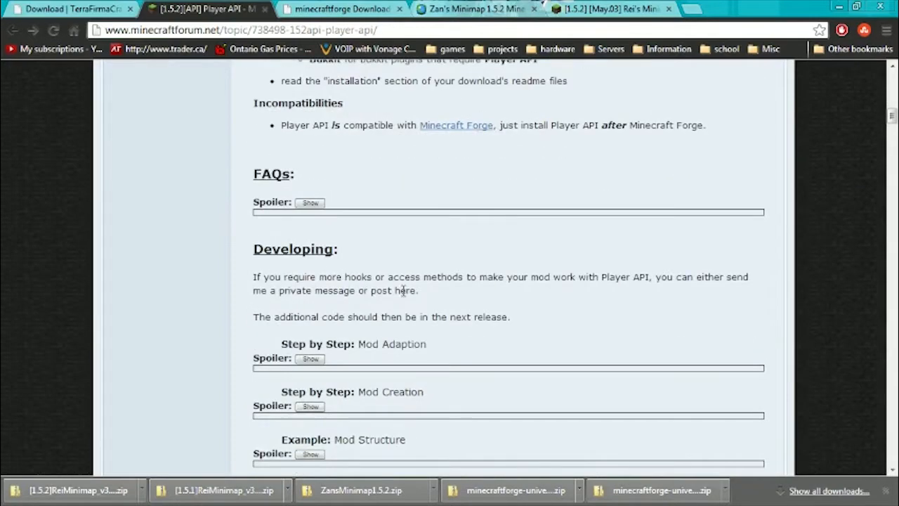
{"action": "scroll", "coordinate": [395, 311], "scroll_direction": "down", "scroll_amount": 1}
{"action": "scroll", "coordinate": [396, 312], "scroll_direction": "up", "scroll_amount": 3}
{"action": "scroll", "coordinate": [393, 311], "scroll_direction": "down", "scroll_amount": 7}
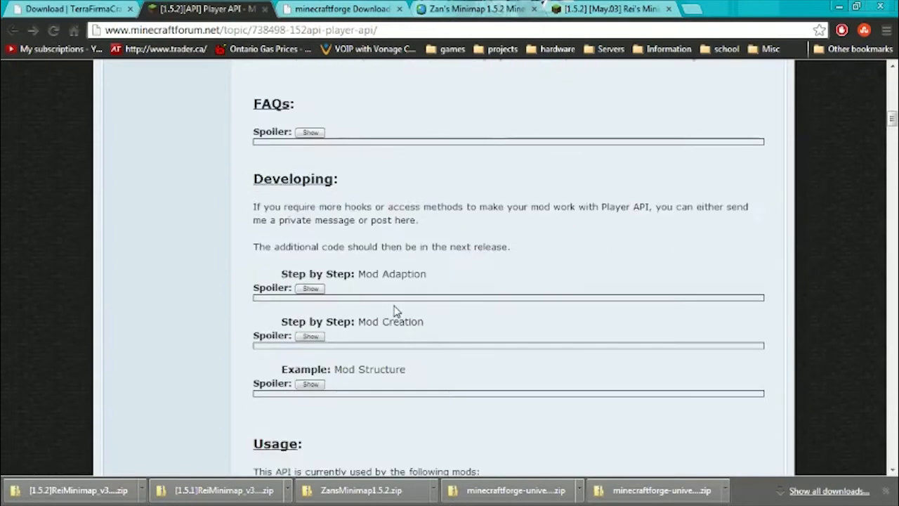
{"action": "scroll", "coordinate": [392, 304], "scroll_direction": "down", "scroll_amount": 7}
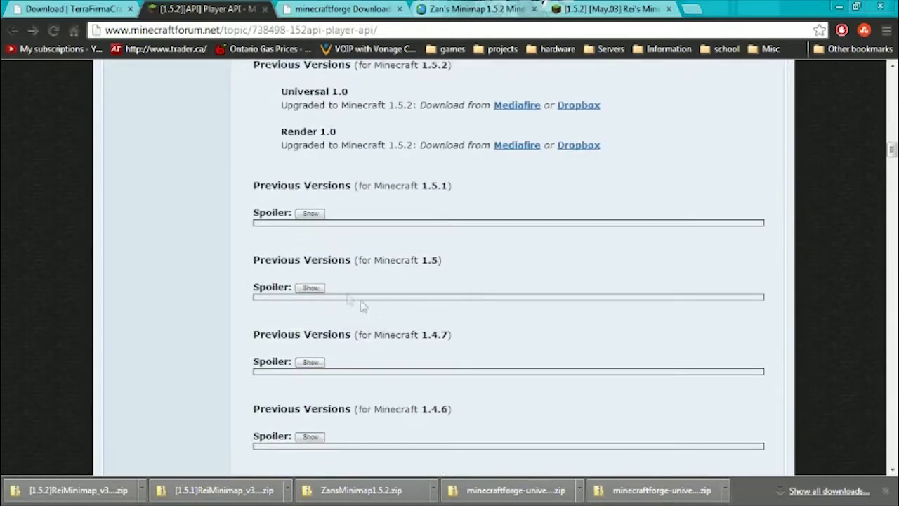
{"action": "left_click_drag", "start_coordinate": [355, 185], "coordinate": [470, 191]}
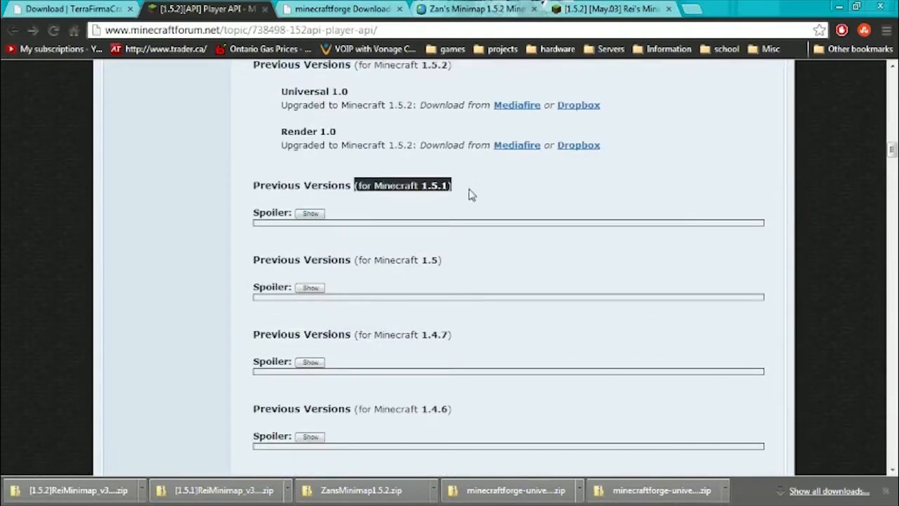
{"action": "left_click", "coordinate": [310, 213]}
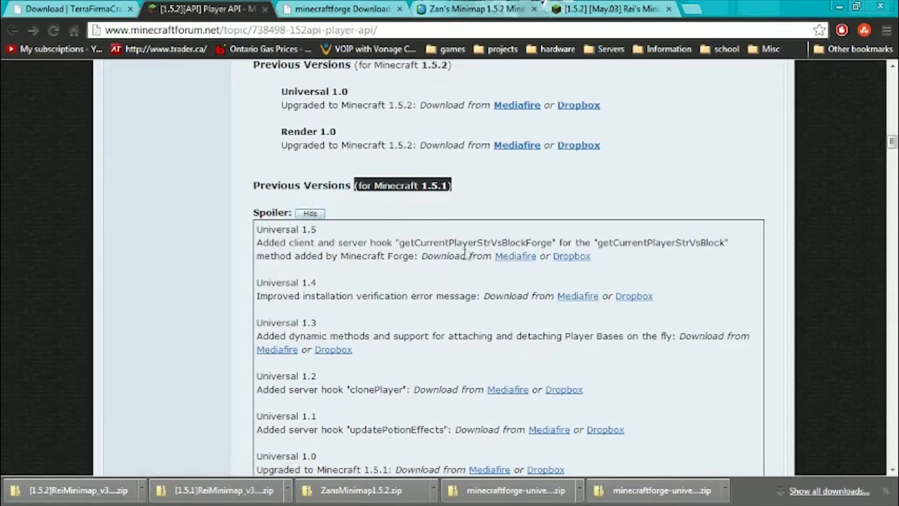
Open the Zan's Minimap page and look through its features and download options.
{"action": "left_click", "coordinate": [316, 9]}
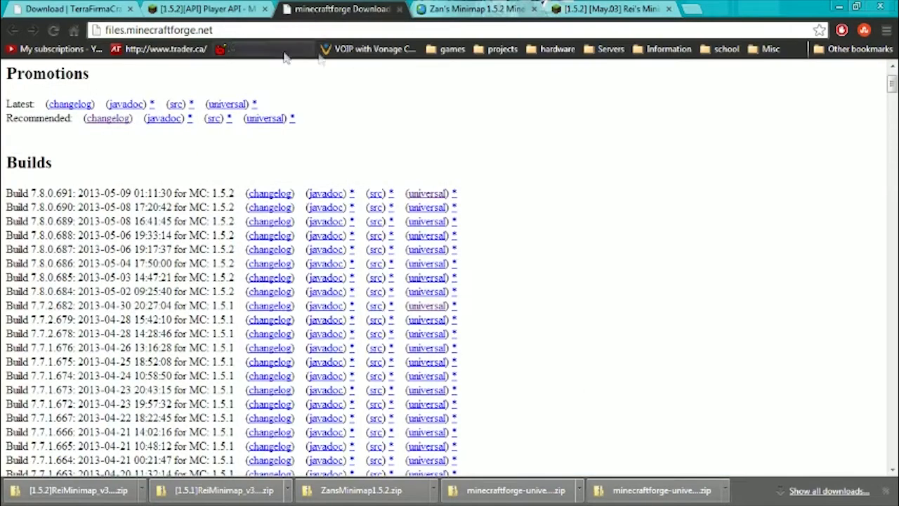
{"action": "left_click", "coordinate": [478, 8]}
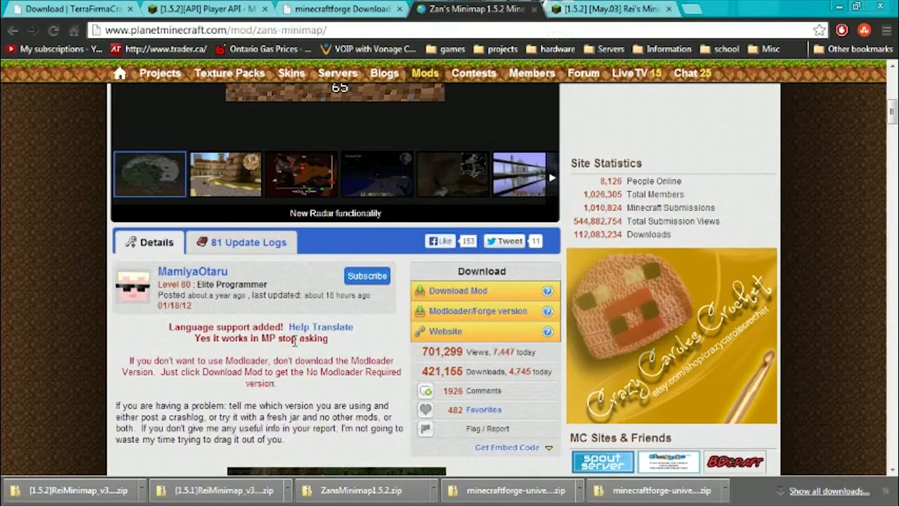
{"action": "scroll", "coordinate": [295, 346], "scroll_direction": "down", "scroll_amount": 2}
{"action": "scroll", "coordinate": [295, 346], "scroll_direction": "down", "scroll_amount": 1}
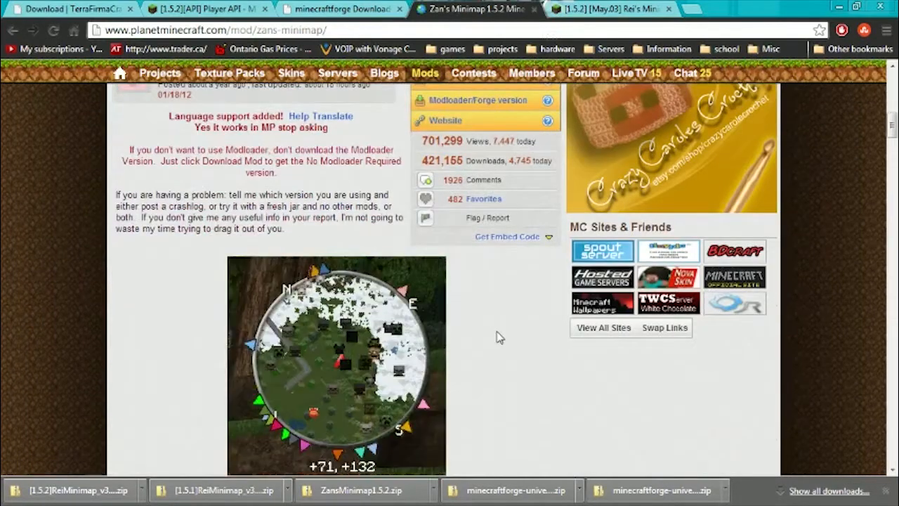
{"action": "scroll", "coordinate": [496, 335], "scroll_direction": "down", "scroll_amount": 4}
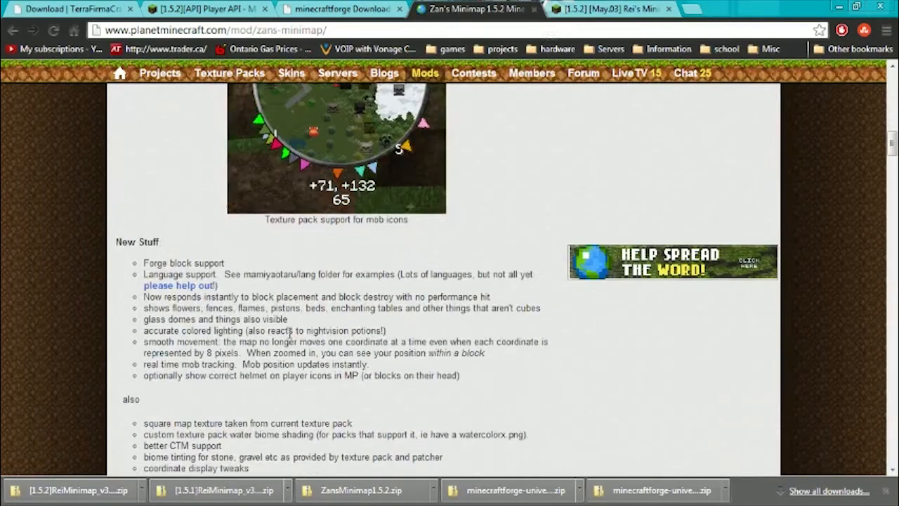
{"action": "scroll", "coordinate": [291, 336], "scroll_direction": "down", "scroll_amount": 2}
{"action": "scroll", "coordinate": [291, 338], "scroll_direction": "up", "scroll_amount": 5}
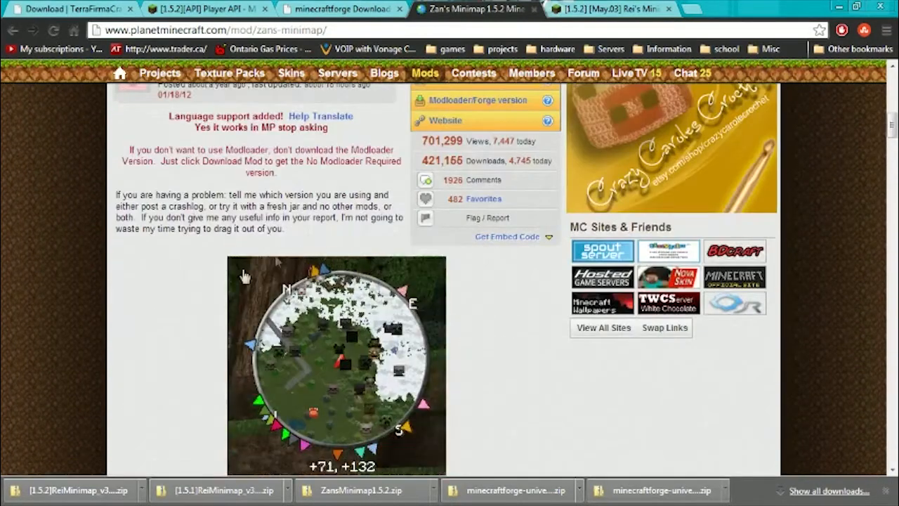
{"action": "scroll", "coordinate": [222, 327], "scroll_direction": "up", "scroll_amount": 4}
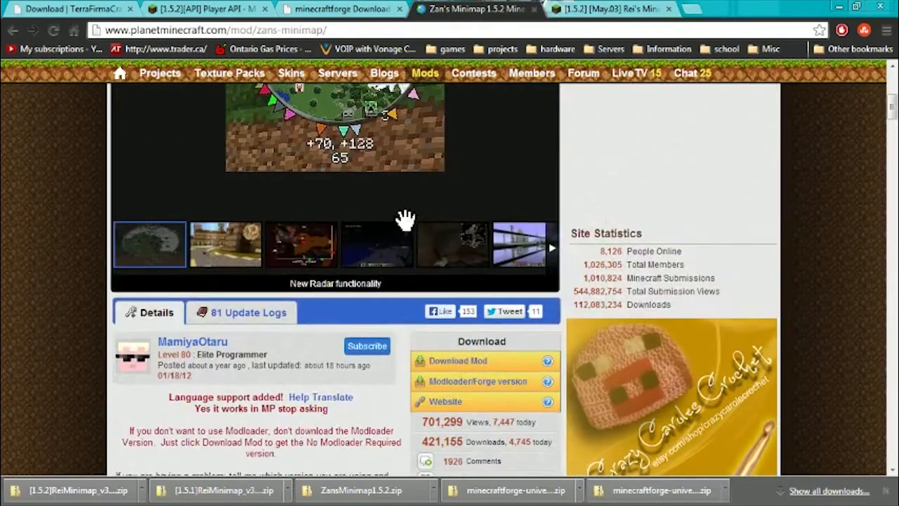
Check the Rei's Minimap thread for its 1.5.1 download, and return to the download links on the Zan's Minimap page.
{"action": "left_click", "coordinate": [596, 10]}
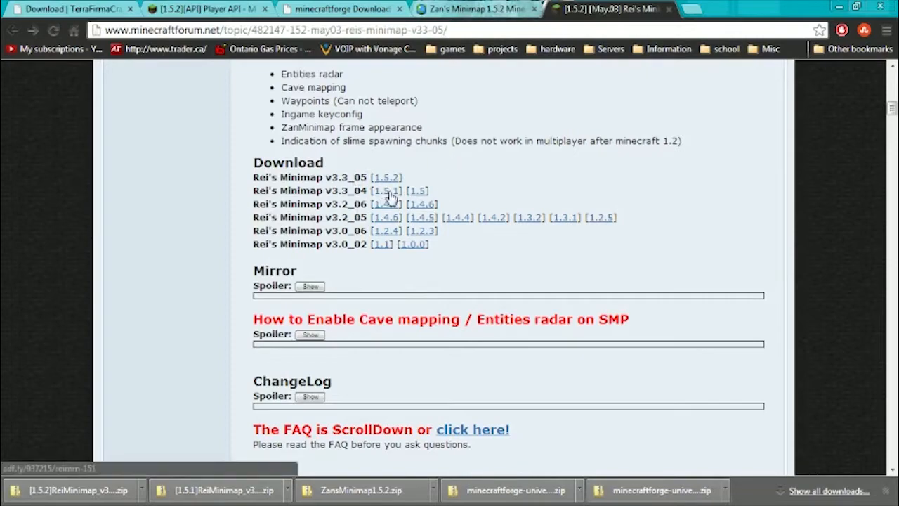
{"action": "left_click", "coordinate": [478, 8]}
{"action": "scroll", "coordinate": [381, 295], "scroll_direction": "down", "scroll_amount": 3}
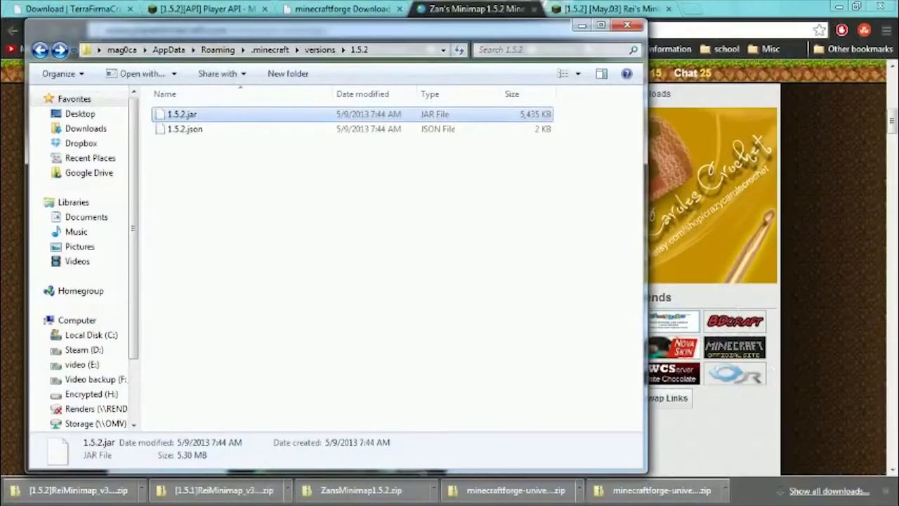
{"action": "left_click", "coordinate": [627, 27]}
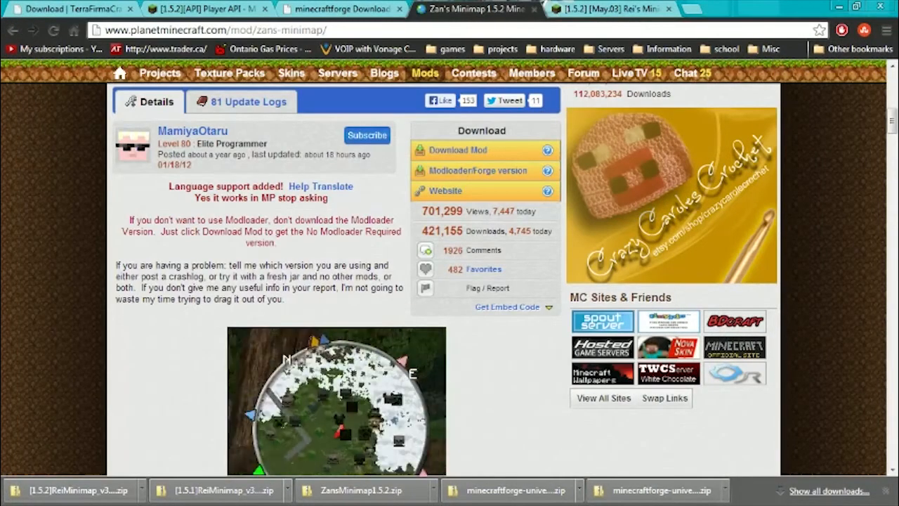
Switch to Windows Explorer, look into the 1.5.2 folder in the TFC Downloads folder, and open the 1.5.1 folder.
{"action": "key", "text": "alt+Tab"}
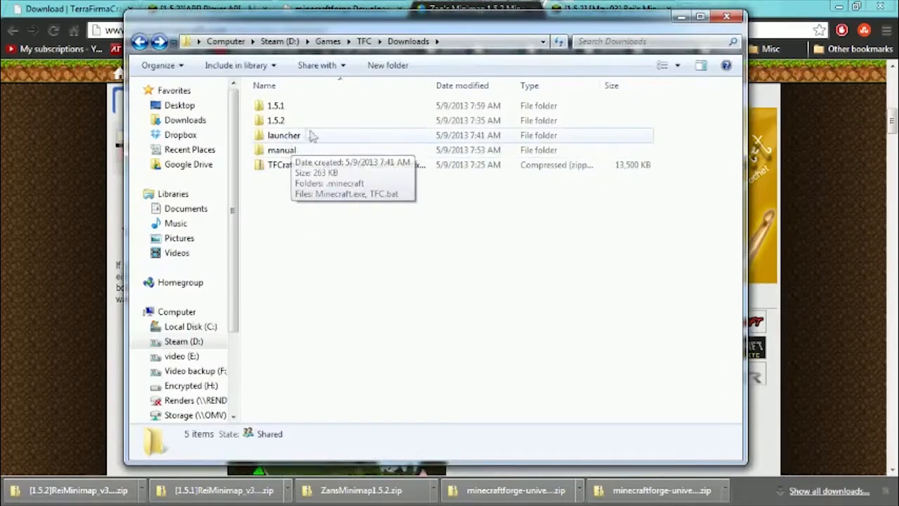
{"action": "left_click", "coordinate": [288, 122]}
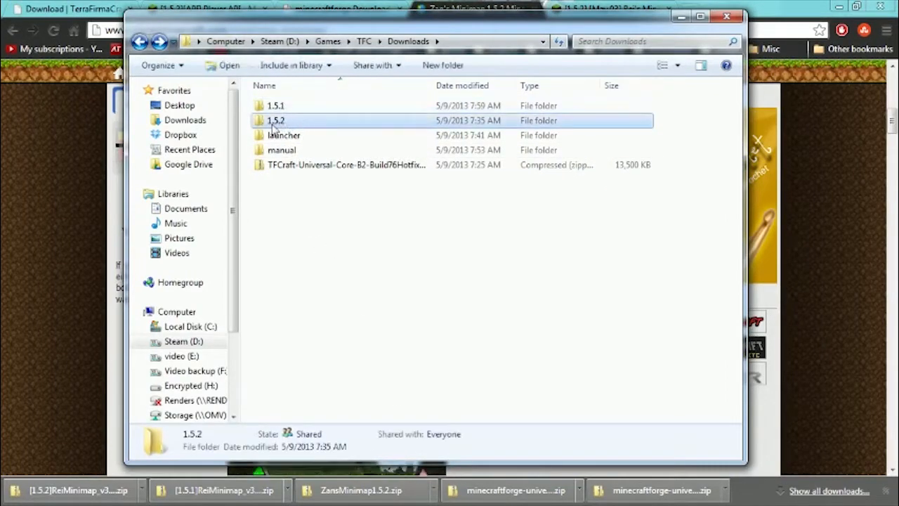
{"action": "double_click", "coordinate": [281, 121]}
{"action": "key", "text": "BackSpace"}
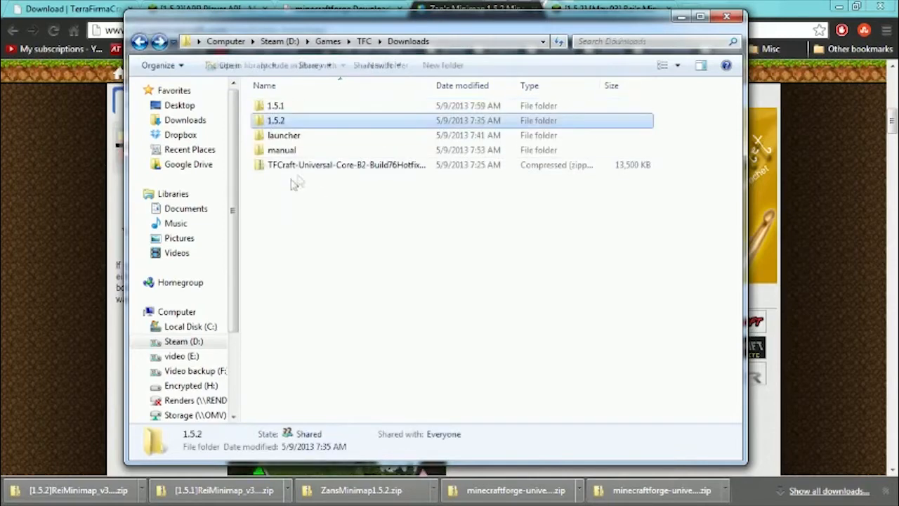
{"action": "double_click", "coordinate": [276, 105]}
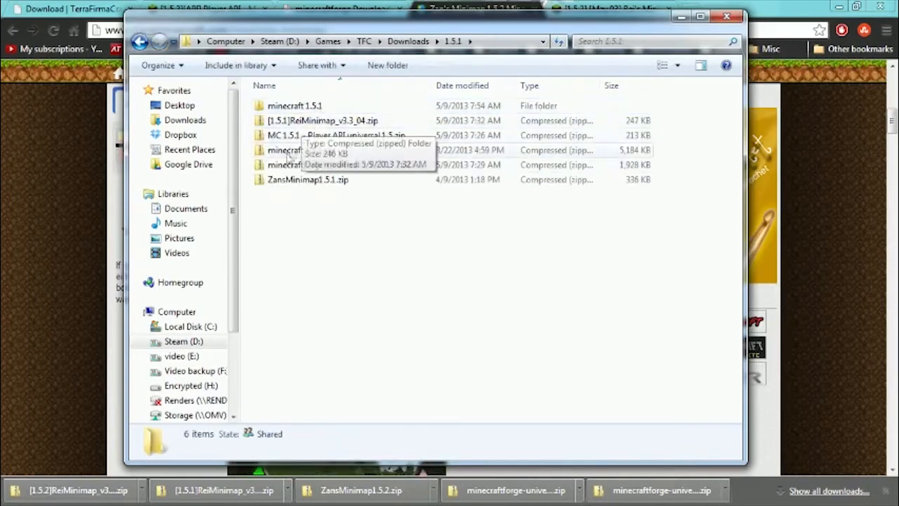
Review the Zan's Minimap, Forge, Minecraft, Player API and Rei's Minimap downloads in the 1.5.1 folder.
{"action": "left_click", "coordinate": [307, 182]}
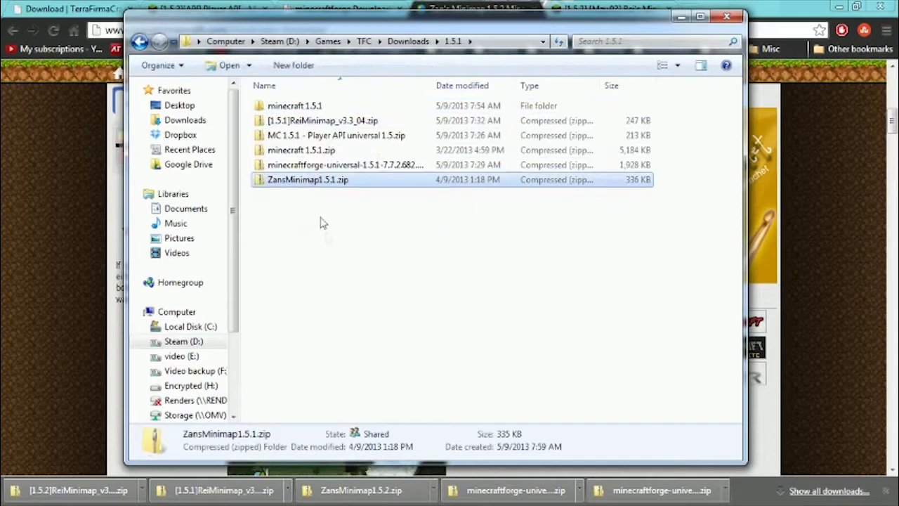
{"action": "left_click", "coordinate": [316, 166]}
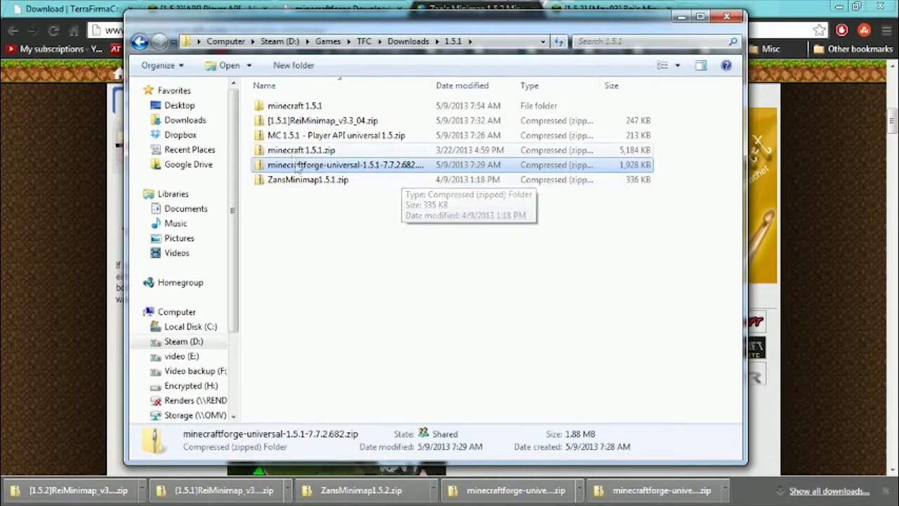
{"action": "left_click", "coordinate": [291, 152]}
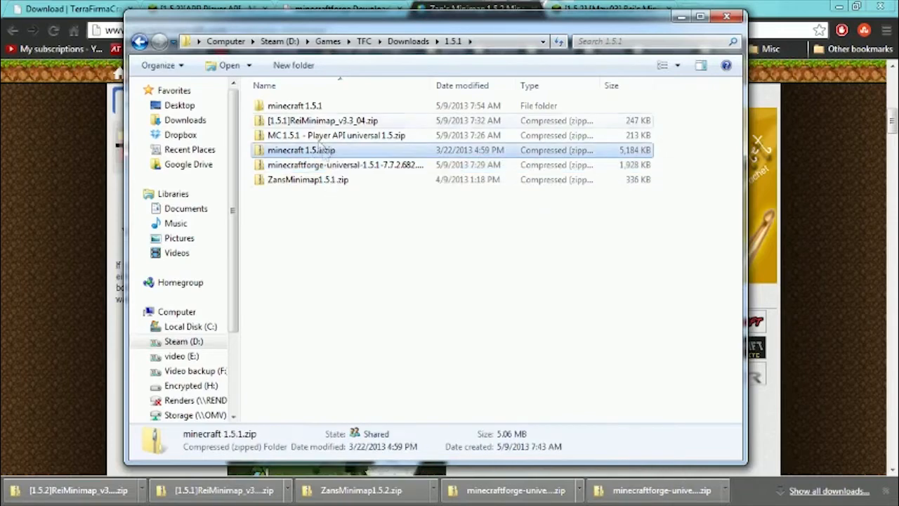
{"action": "left_click", "coordinate": [314, 111]}
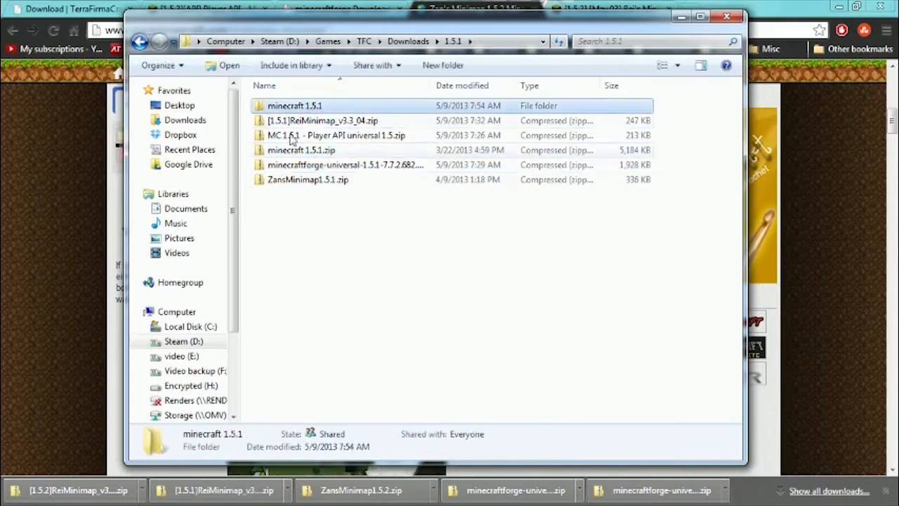
{"action": "left_click", "coordinate": [342, 137]}
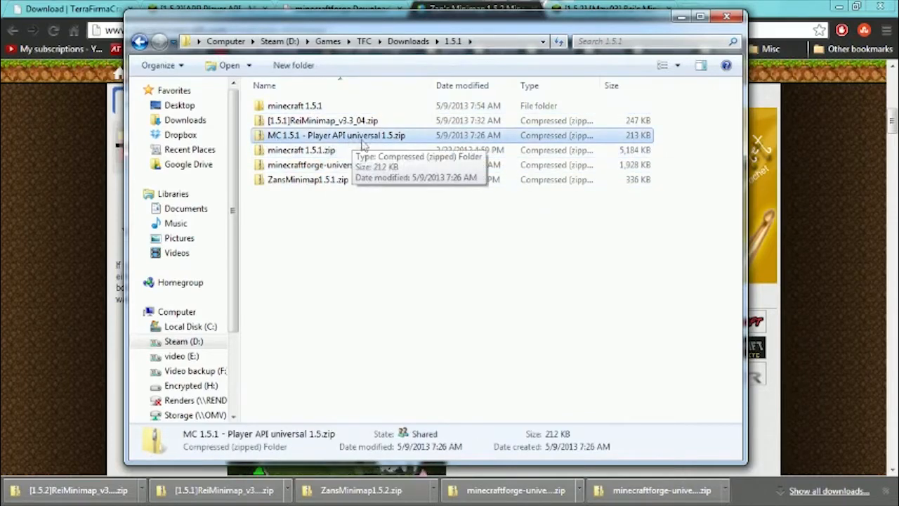
{"action": "left_click", "coordinate": [312, 122]}
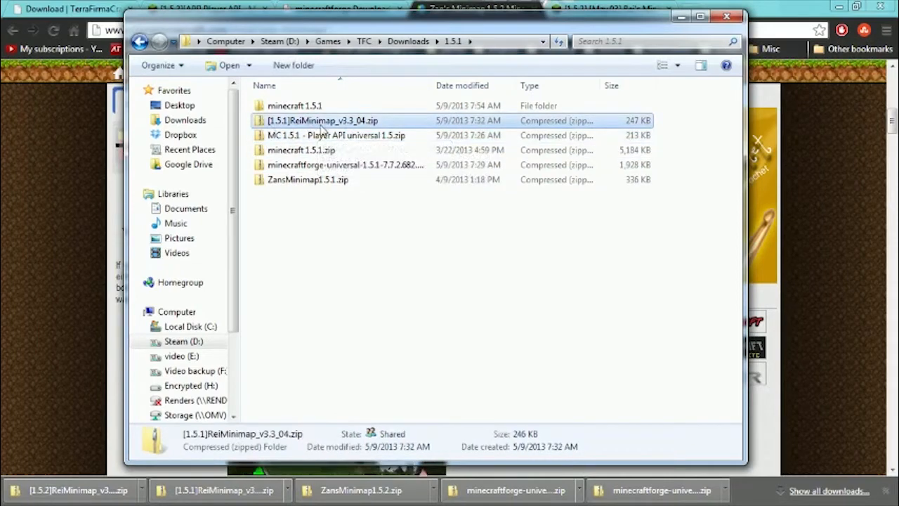
Go back to the Downloads folder, select the TFCraft-Universal-Core archive to review it, and open the launcher folder.
{"action": "key", "text": "BackSpace"}
{"action": "left_click", "coordinate": [311, 167]}
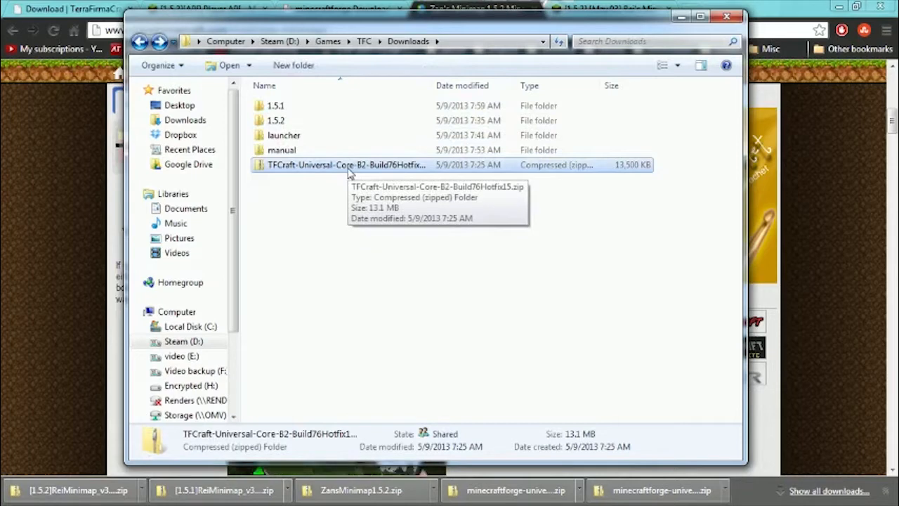
{"action": "double_click", "coordinate": [287, 140]}
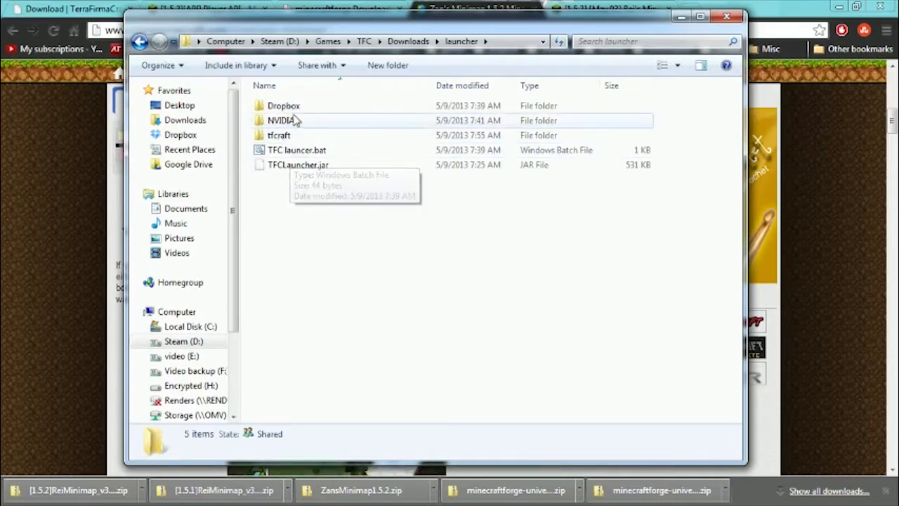
Open TFC launcer.bat for editing in Notepad, examine its APPDATA and java -jar lines, and close it.
{"action": "left_click", "coordinate": [330, 154]}
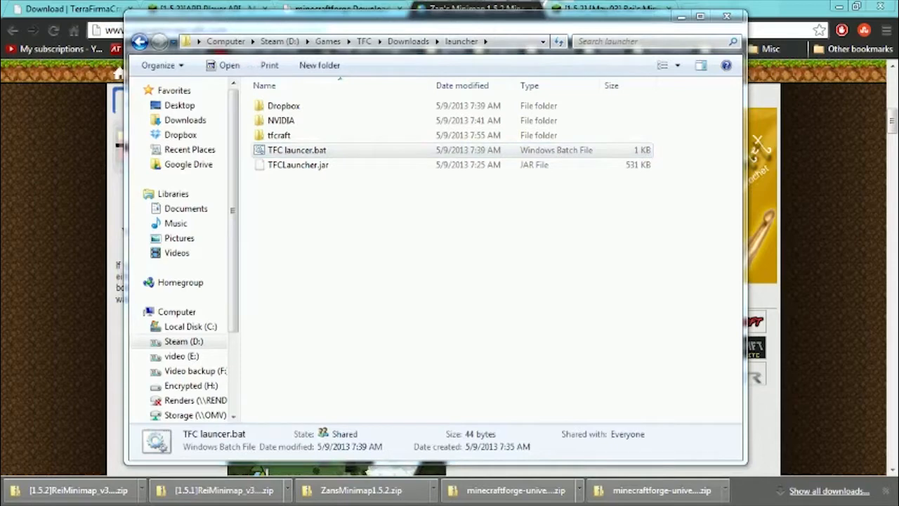
{"action": "right_click", "coordinate": [299, 150]}
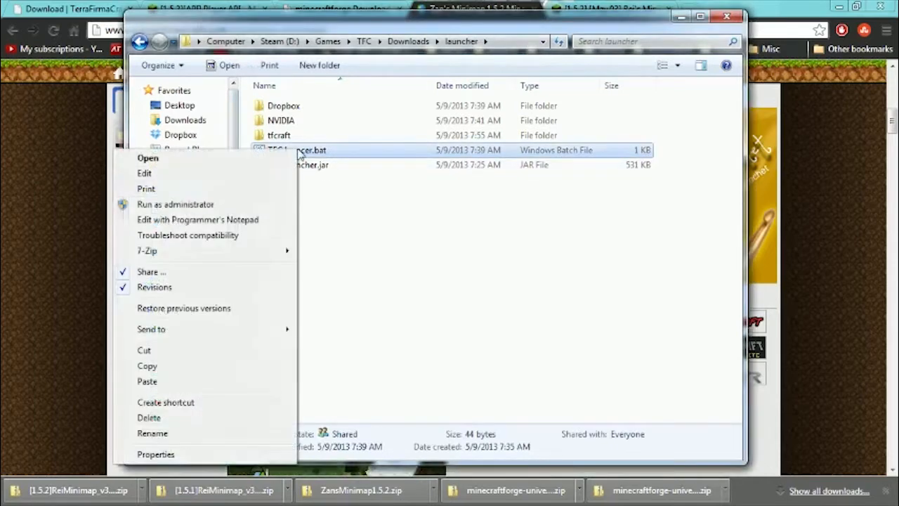
{"action": "left_click", "coordinate": [169, 175]}
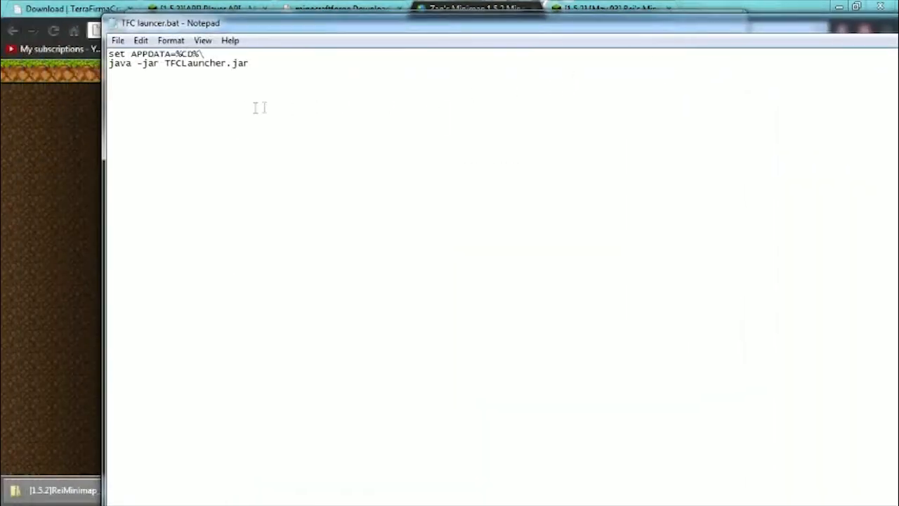
{"action": "left_click_drag", "start_coordinate": [264, 65], "coordinate": [91, 53]}
{"action": "left_click", "coordinate": [184, 62]}
{"action": "double_click", "coordinate": [113, 26]}
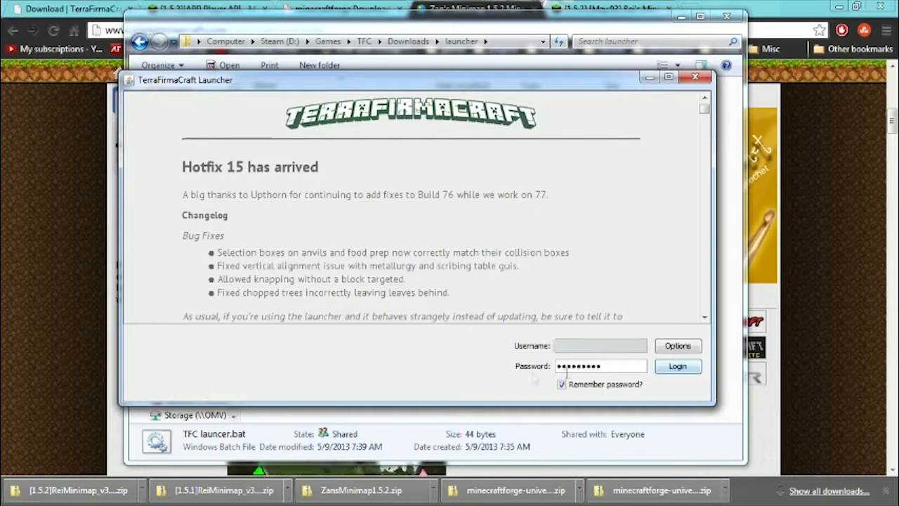
Log in to the TerraFirmaCraft Launcher with the remembered account and place the Minecraft window over the Explorer window.
{"action": "key", "text": "Return"}
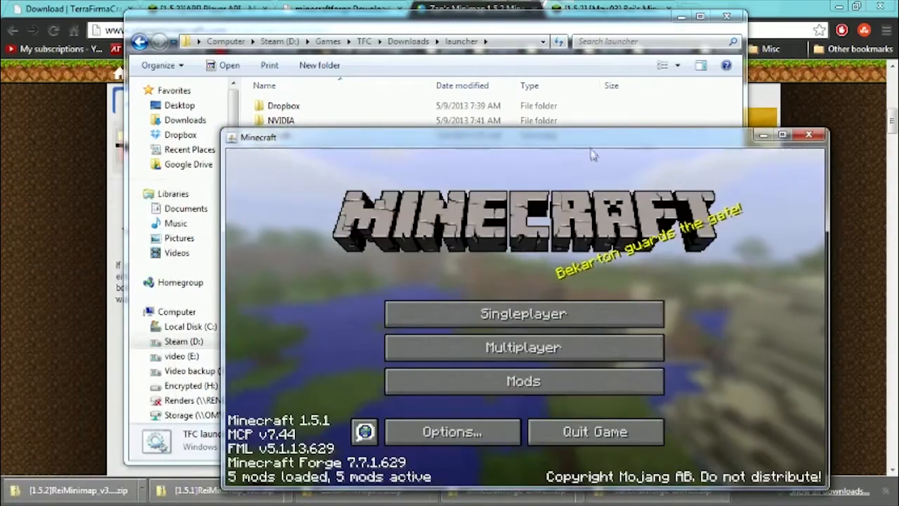
{"action": "left_click_drag", "start_coordinate": [578, 135], "coordinate": [495, 40]}
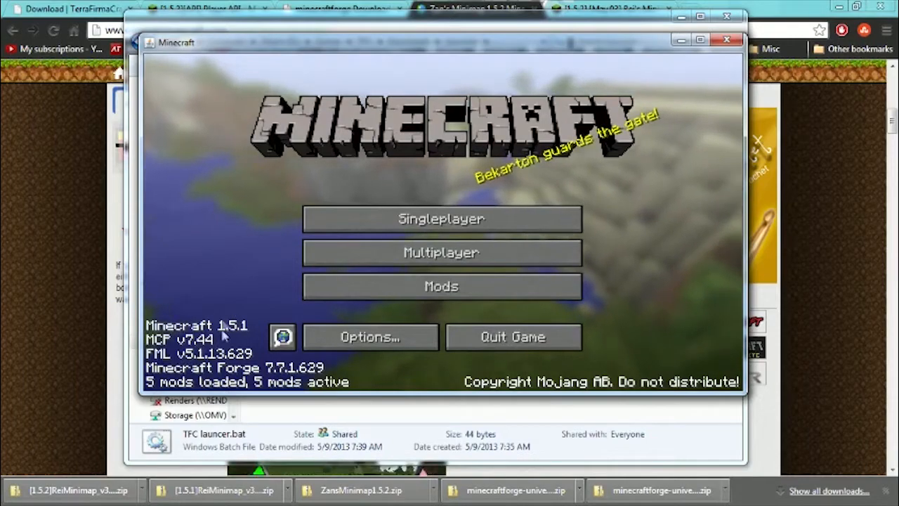
Review the details of the loaded mods in Minecraft's mod list, including Forge, mod_ReiMinimap and TerraFirmaCraft, and return to the title screen.
{"action": "left_click", "coordinate": [413, 288]}
{"action": "left_click", "coordinate": [216, 267]}
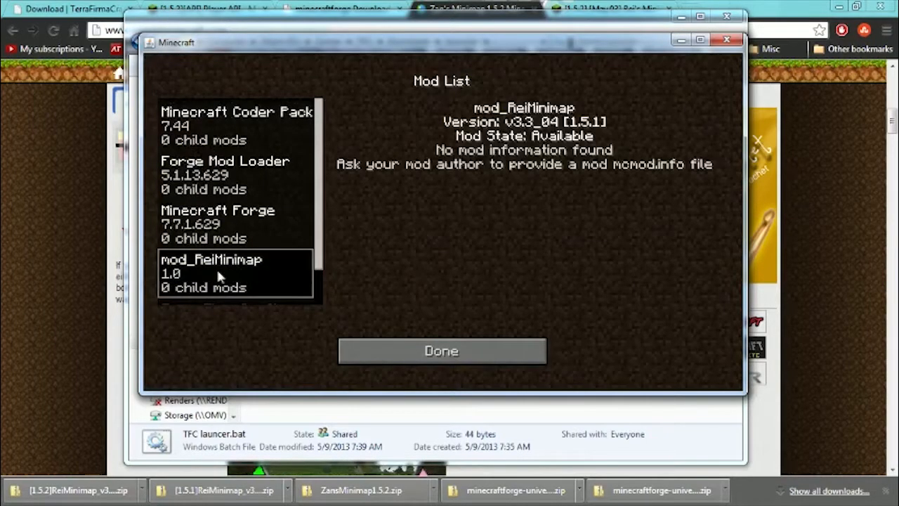
{"action": "scroll", "coordinate": [220, 267], "scroll_direction": "down", "scroll_amount": 1}
{"action": "scroll", "coordinate": [222, 278], "scroll_direction": "up", "scroll_amount": 1}
{"action": "left_click", "coordinate": [217, 126]}
{"action": "left_click", "coordinate": [229, 183]}
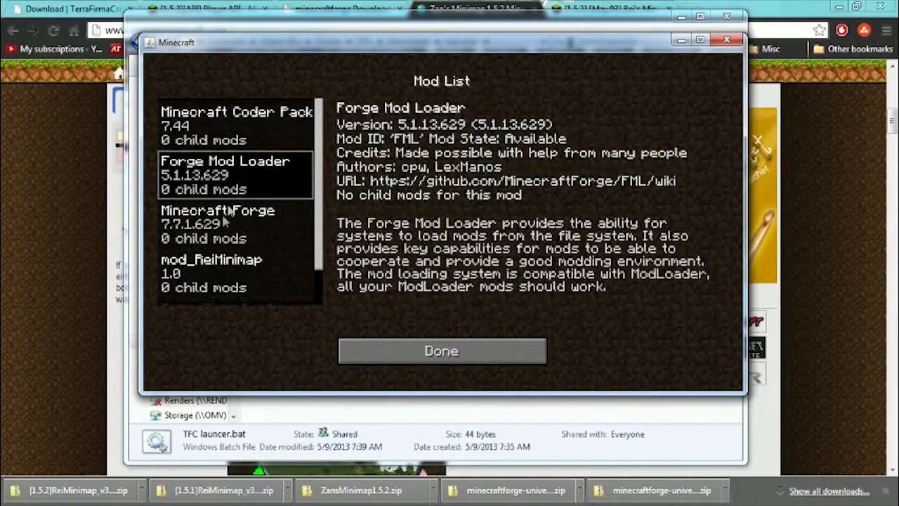
{"action": "left_click", "coordinate": [238, 213]}
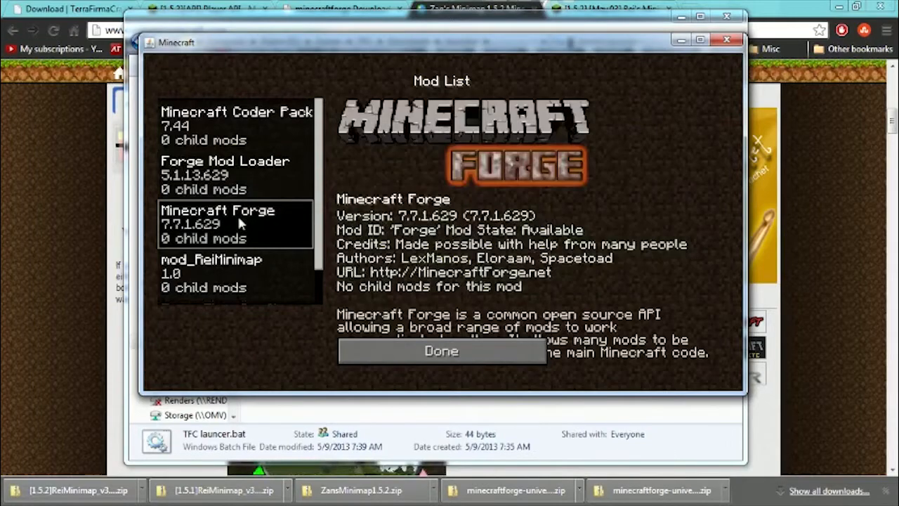
{"action": "scroll", "coordinate": [239, 214], "scroll_direction": "down", "scroll_amount": 1}
{"action": "left_click", "coordinate": [237, 216]}
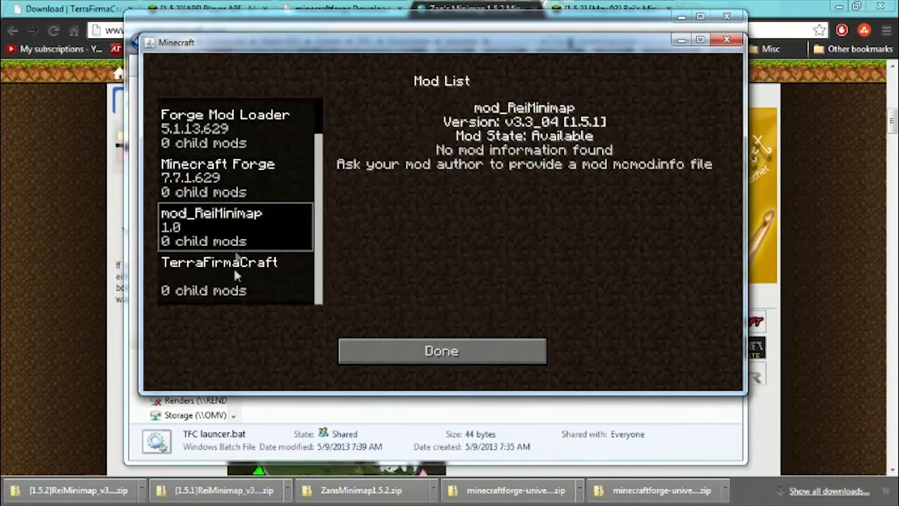
{"action": "left_click", "coordinate": [229, 291]}
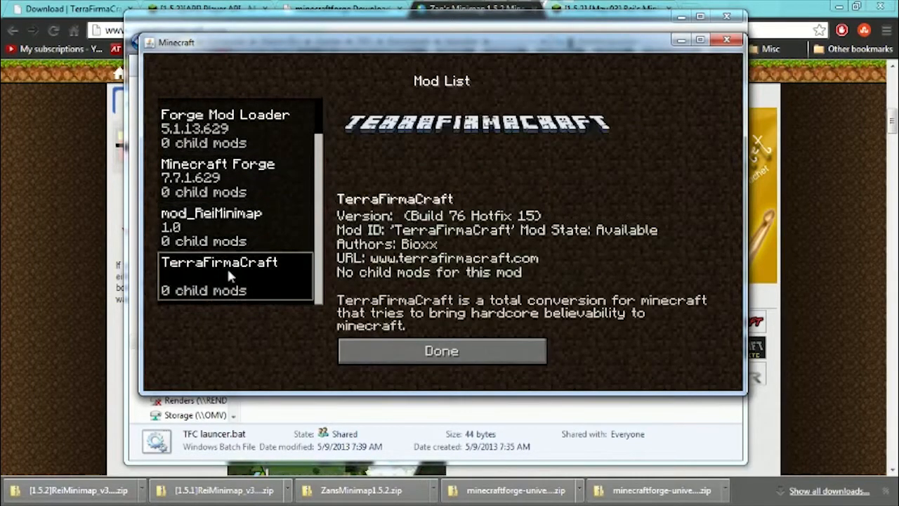
{"action": "left_click", "coordinate": [444, 348]}
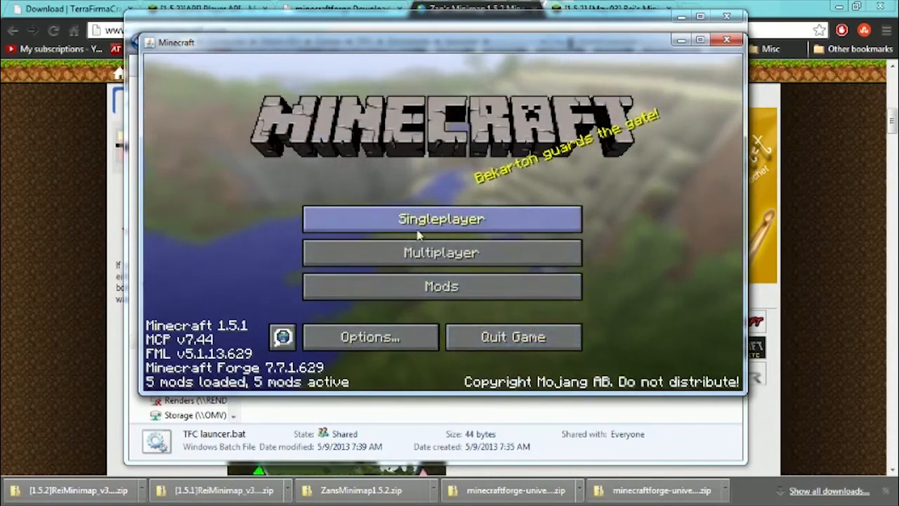
Create a singleplayer world named New World in Survival mode.
{"action": "left_click", "coordinate": [457, 219]}
{"action": "left_click", "coordinate": [502, 344]}
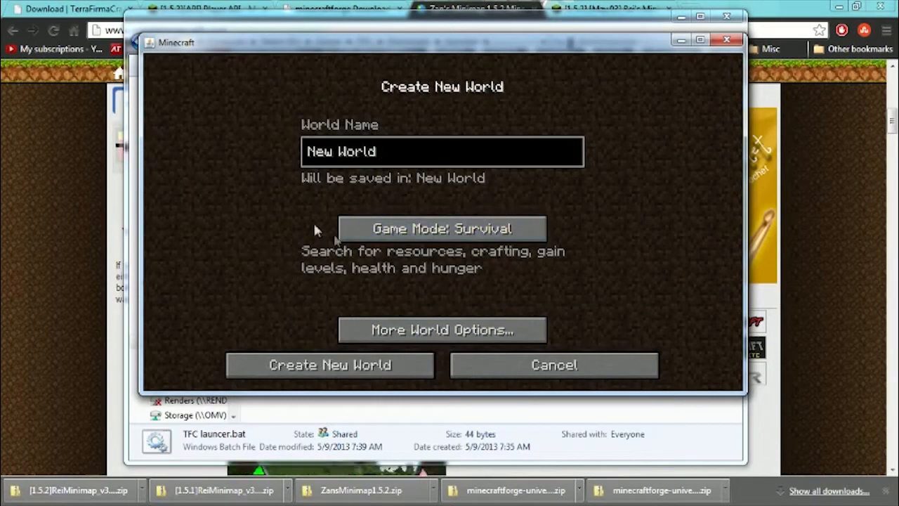
{"action": "left_click", "coordinate": [337, 371]}
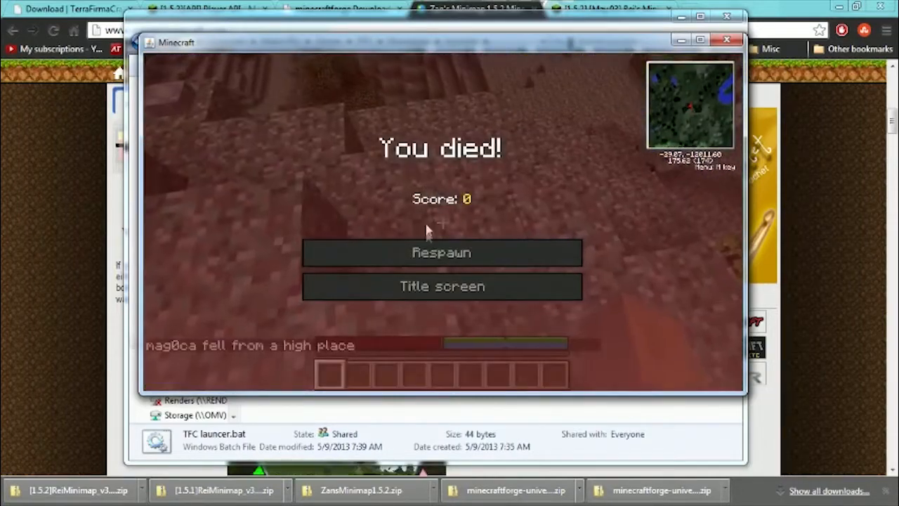
Leave the world for the title screen and quit the game.
{"action": "left_click", "coordinate": [411, 299]}
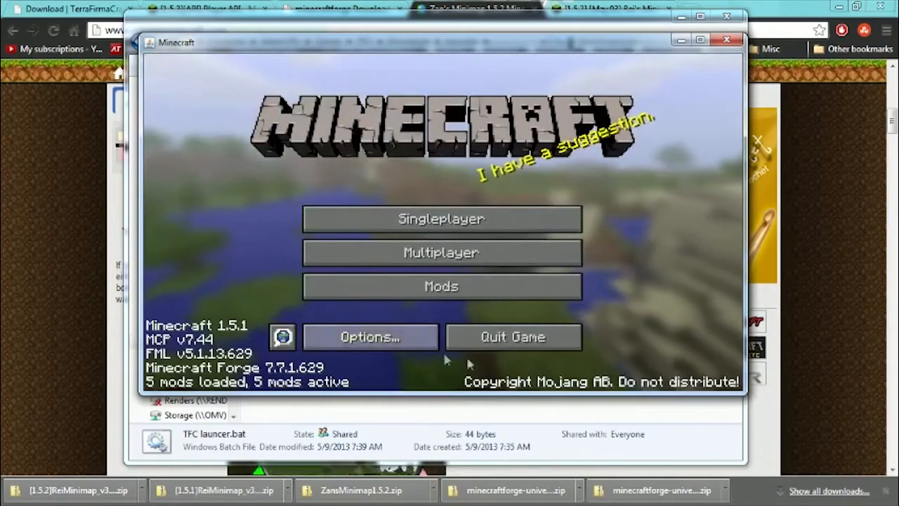
{"action": "left_click", "coordinate": [523, 338]}
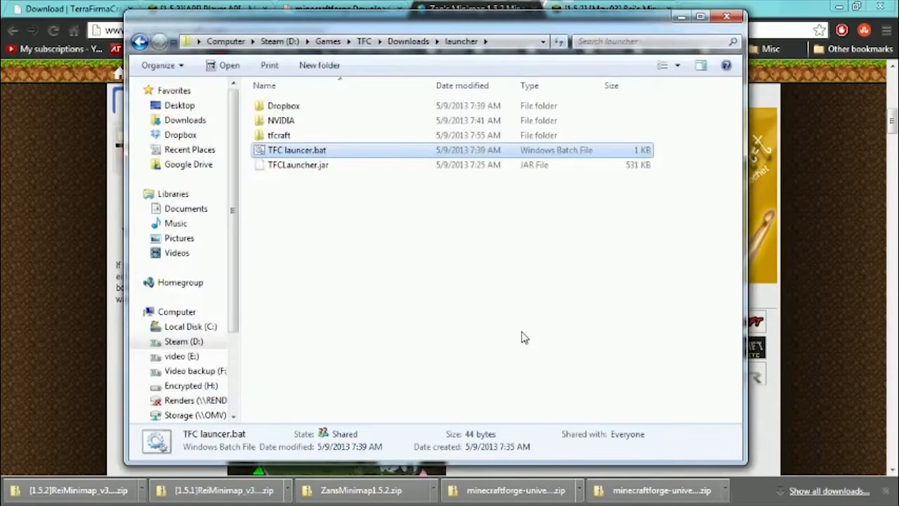
{"action": "left_click", "coordinate": [354, 232]}
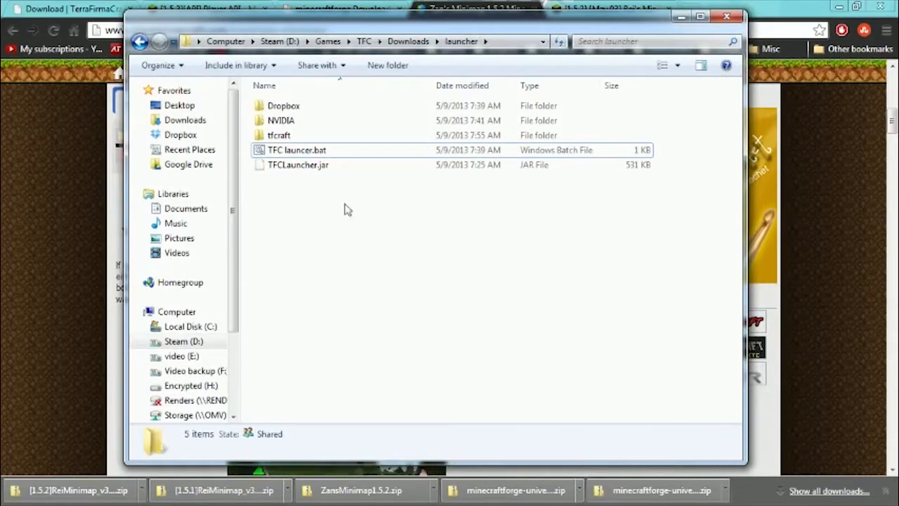
Return to the 1.5.1 folder in Downloads and review the Rei's Minimap and Zan's Minimap archives.
{"action": "key", "text": "BackSpace"}
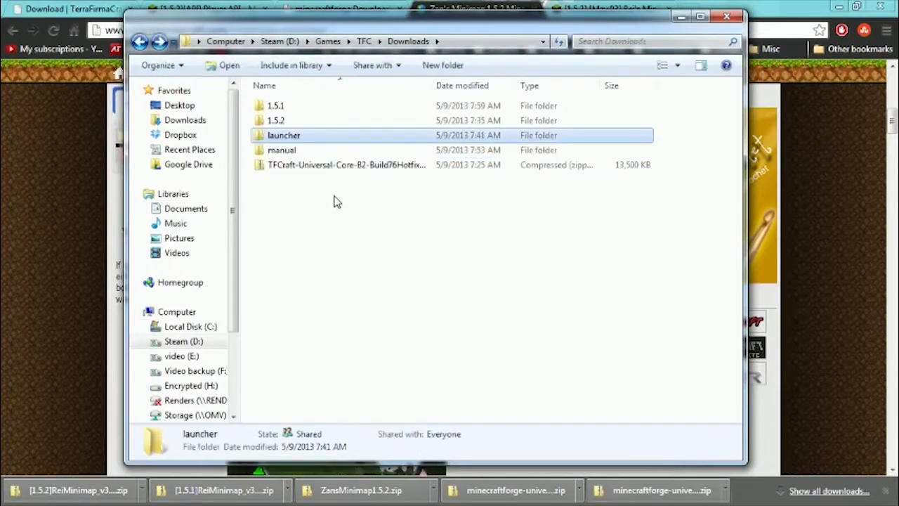
{"action": "double_click", "coordinate": [277, 108]}
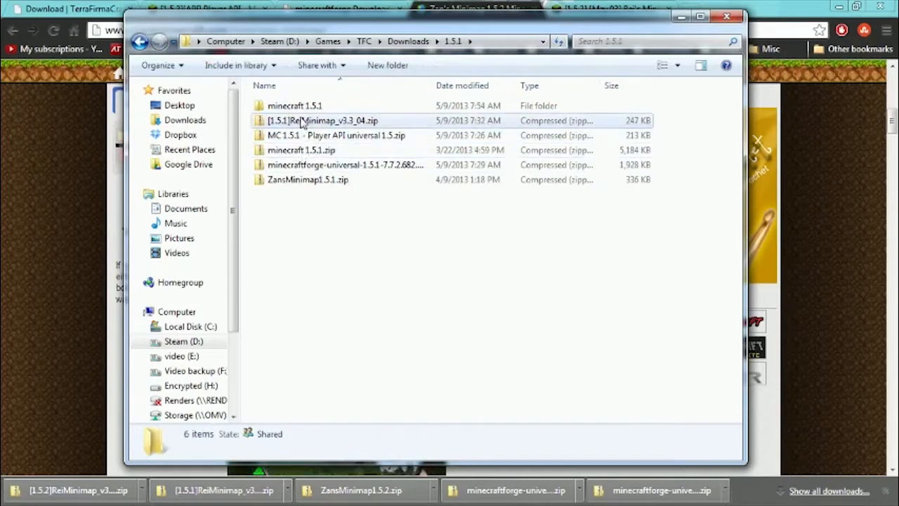
{"action": "left_click", "coordinate": [301, 120]}
{"action": "left_click", "coordinate": [316, 180]}
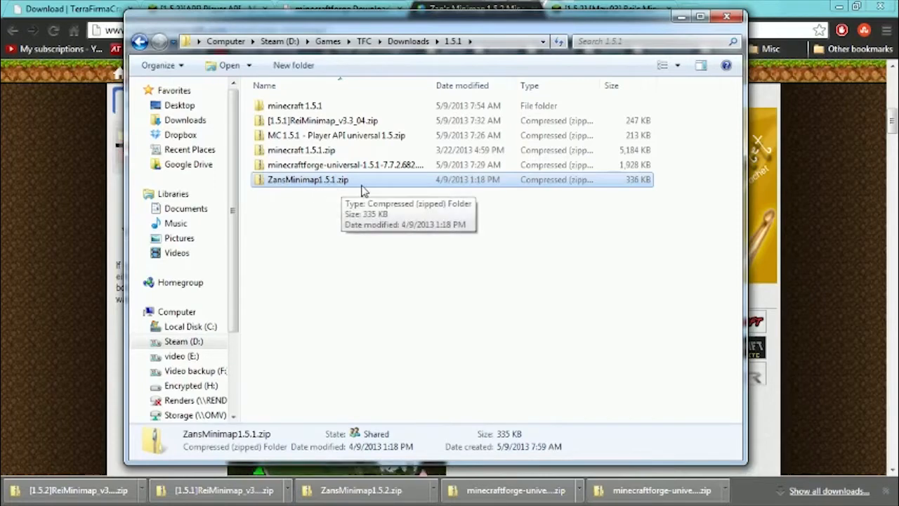
Copy ZansMinimap1.5.1.zip from the 1.5.1 downloads folder.
{"action": "left_click", "coordinate": [334, 125]}
{"action": "left_click", "coordinate": [323, 181]}
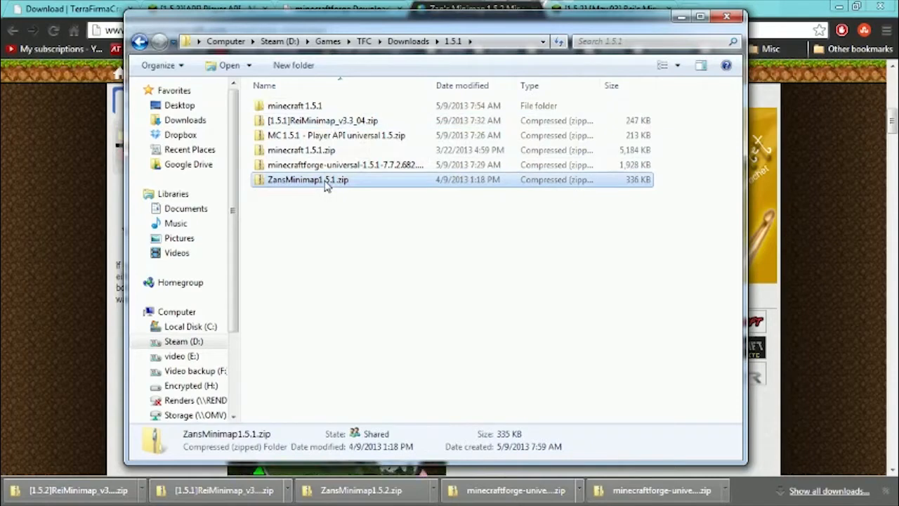
{"action": "right_click", "coordinate": [324, 182]}
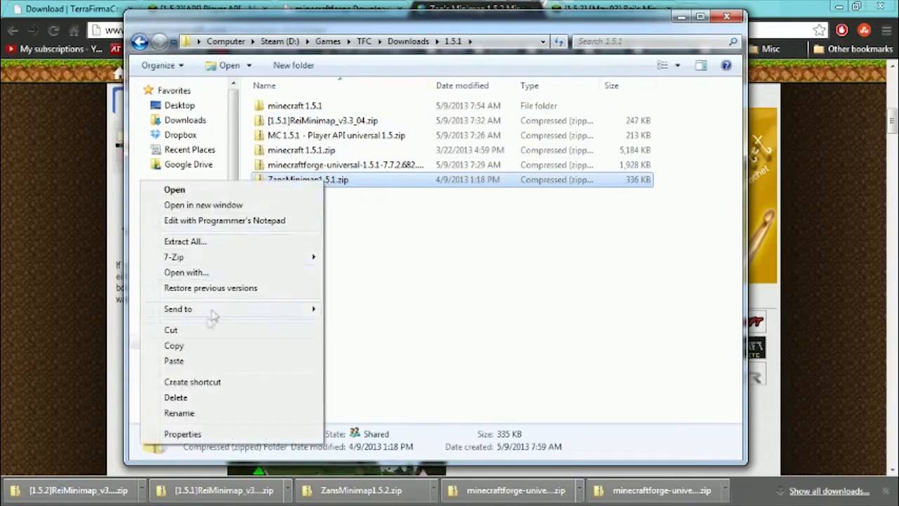
{"action": "left_click", "coordinate": [191, 347]}
{"action": "left_click", "coordinate": [401, 246]}
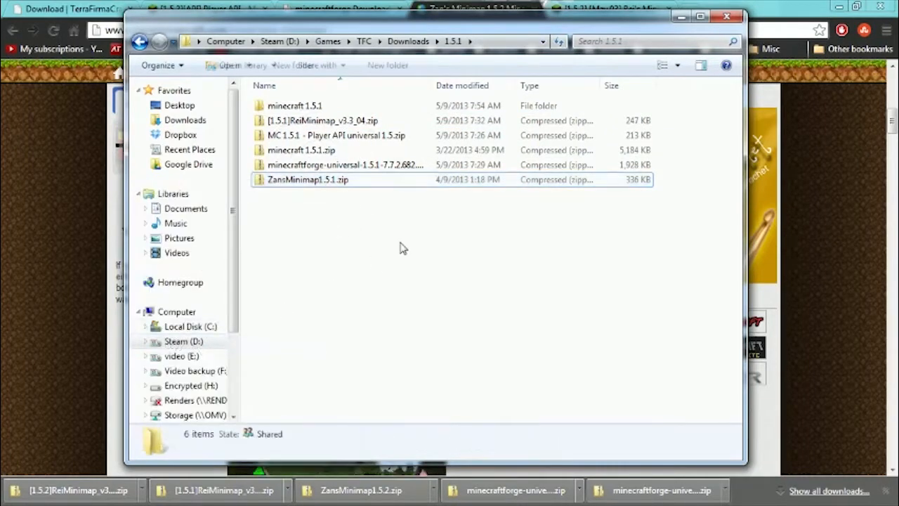
Paste the copied Zan's Minimap archive into the mods folder under launcher\tfcraft\minecraft.
{"action": "key", "text": "BackSpace"}
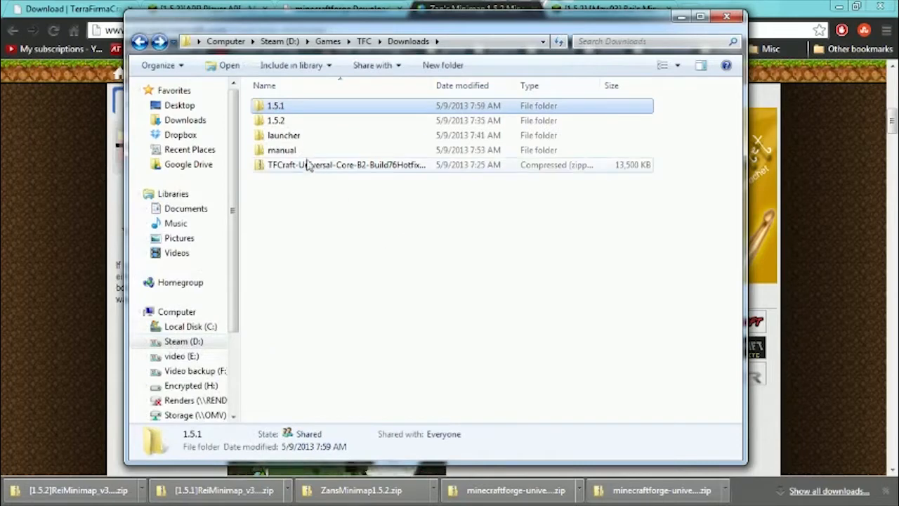
{"action": "double_click", "coordinate": [284, 135]}
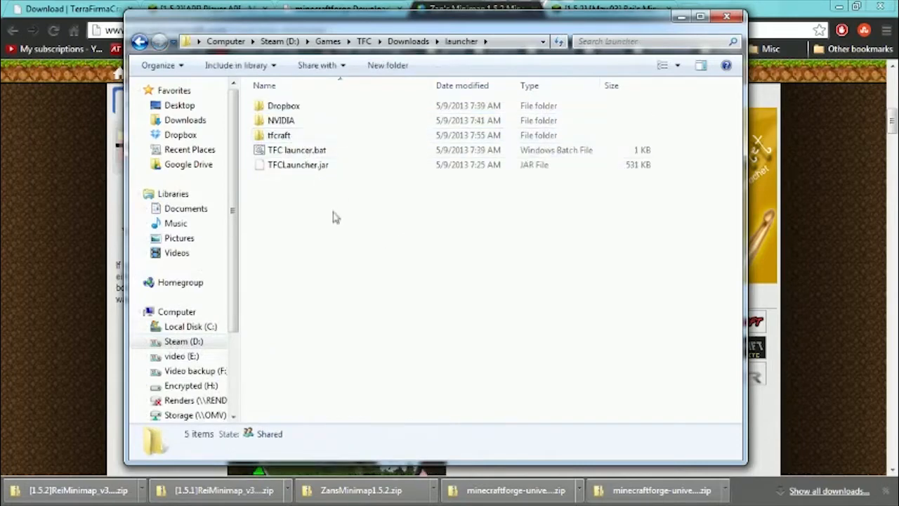
{"action": "double_click", "coordinate": [279, 136]}
{"action": "double_click", "coordinate": [294, 109]}
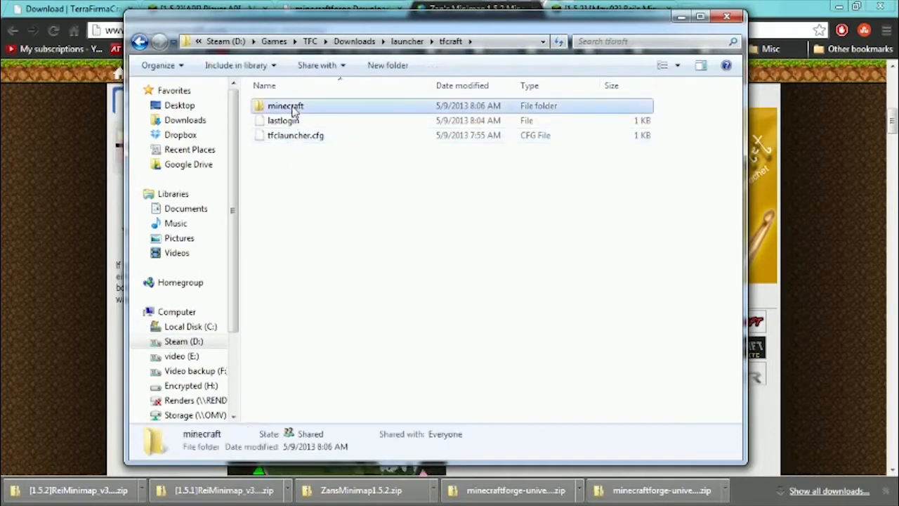
{"action": "double_click", "coordinate": [277, 164]}
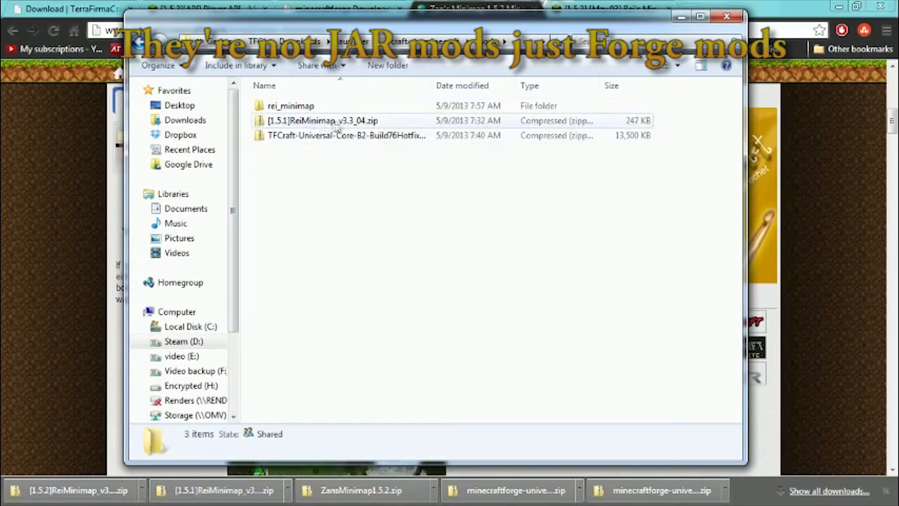
{"action": "right_click", "coordinate": [322, 164]}
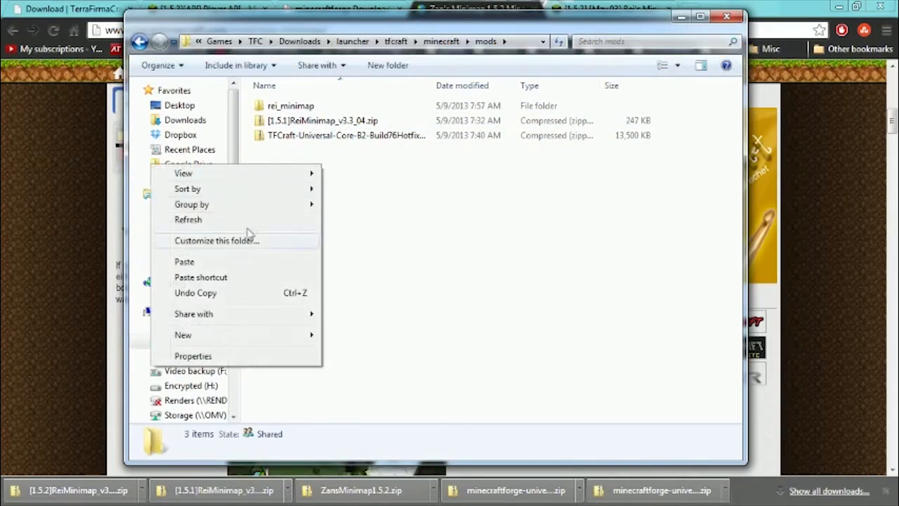
{"action": "mouse_move", "coordinate": [198, 344]}
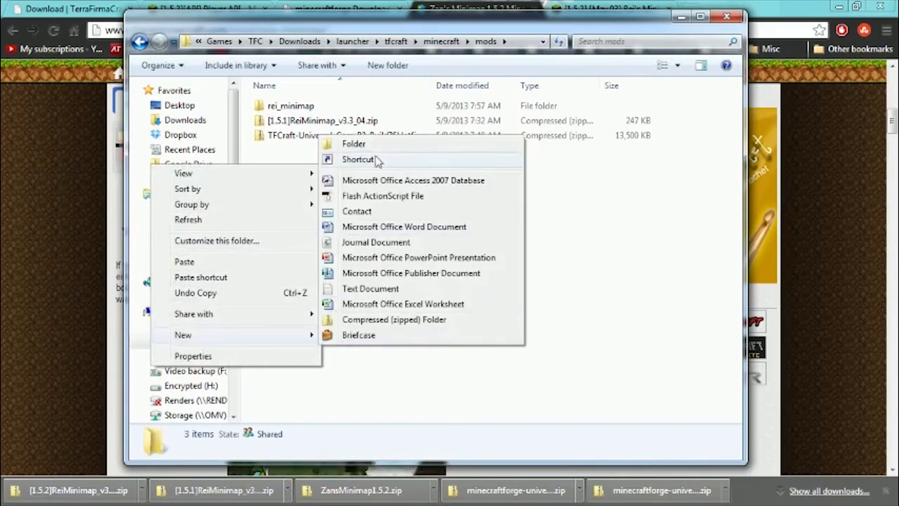
{"action": "left_click", "coordinate": [185, 262]}
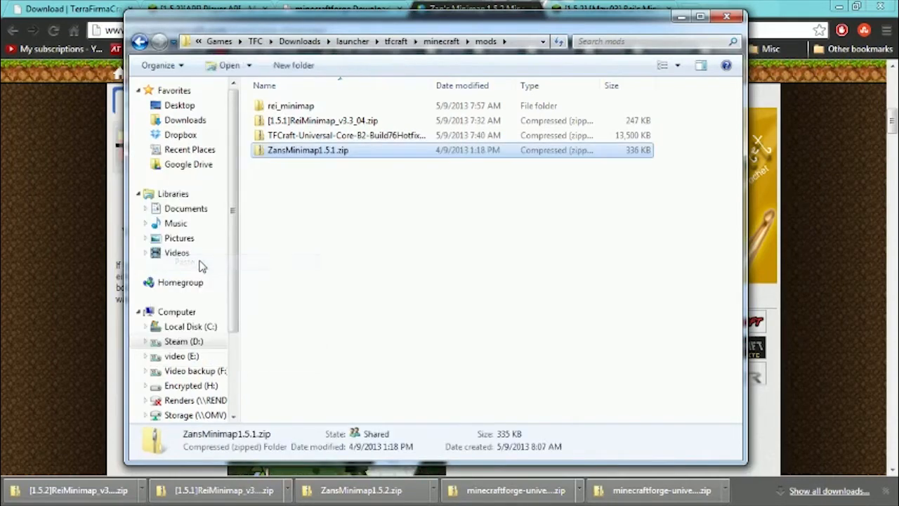
Permanently delete the rei_minimap folder and the [1.5.1]ReiMinimap_v3.3_04.zip archive from the mods folder.
{"action": "left_click", "coordinate": [361, 192]}
{"action": "left_click", "coordinate": [316, 121]}
{"action": "left_click", "coordinate": [302, 107], "text": "shift"}
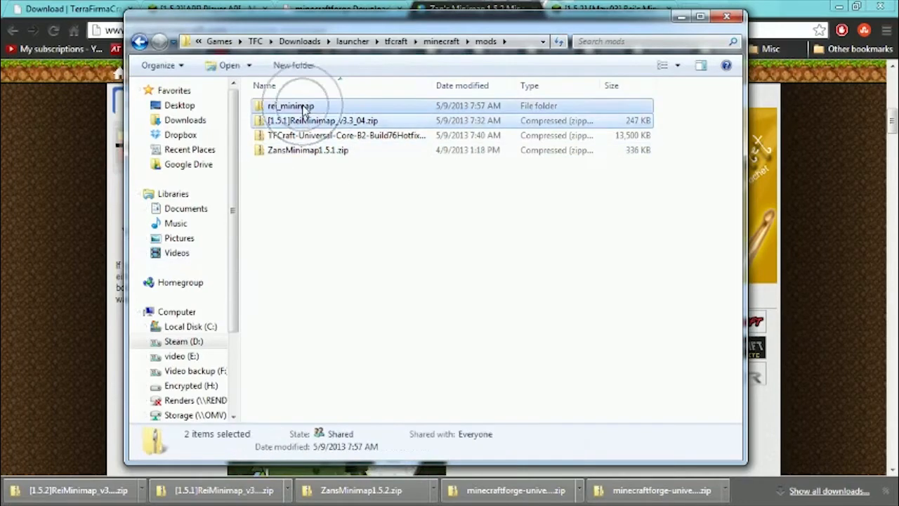
{"action": "key", "text": "shift+Delete"}
{"action": "key", "text": "Return"}
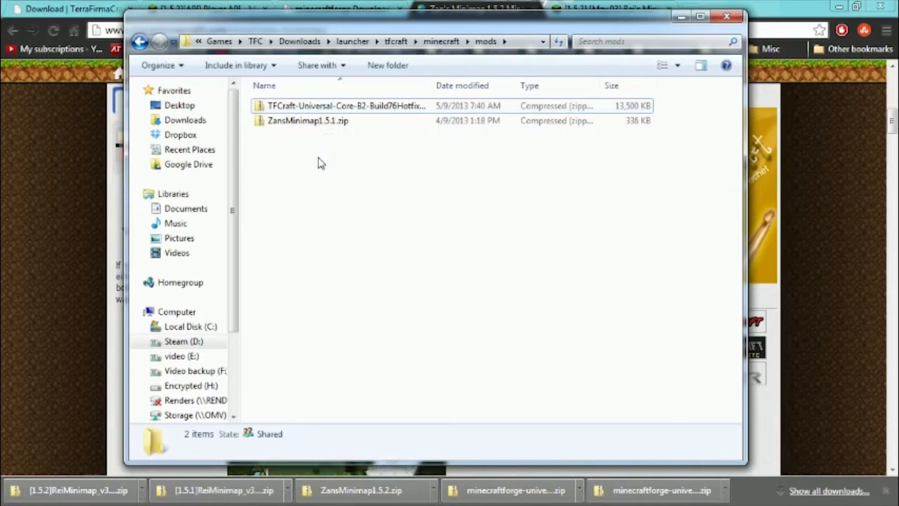
Return to the launcher folder, start the game with TFC launcer.bat and move the Minecraft window higher on the desktop.
{"action": "key", "text": "BackSpace"}
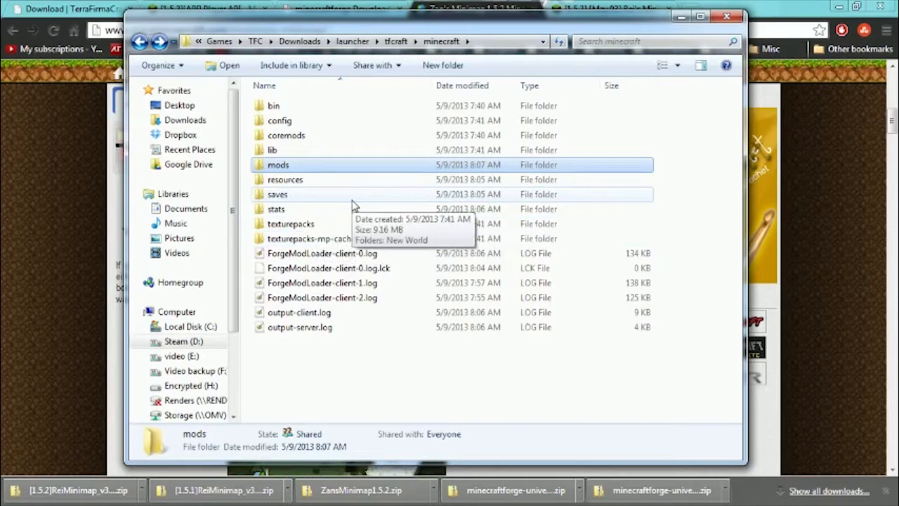
{"action": "key", "text": "BackSpace"}
{"action": "key", "text": "BackSpace"}
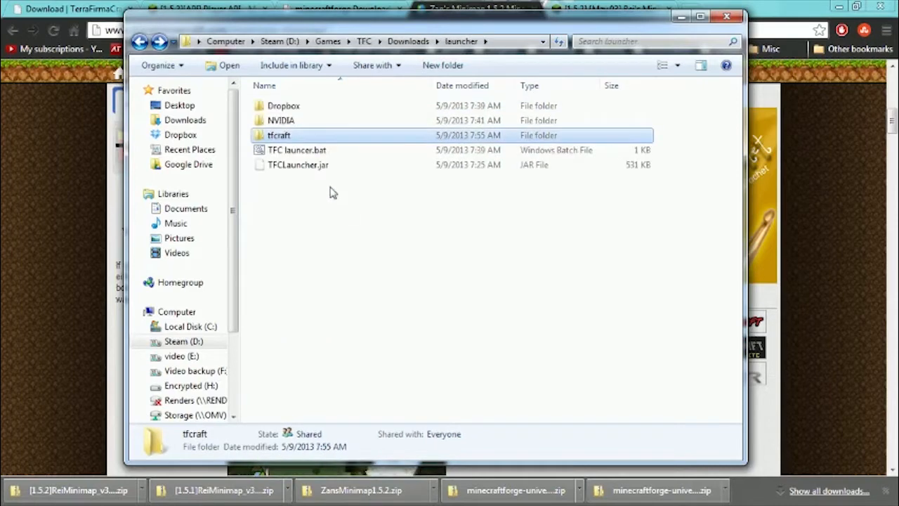
{"action": "double_click", "coordinate": [302, 150]}
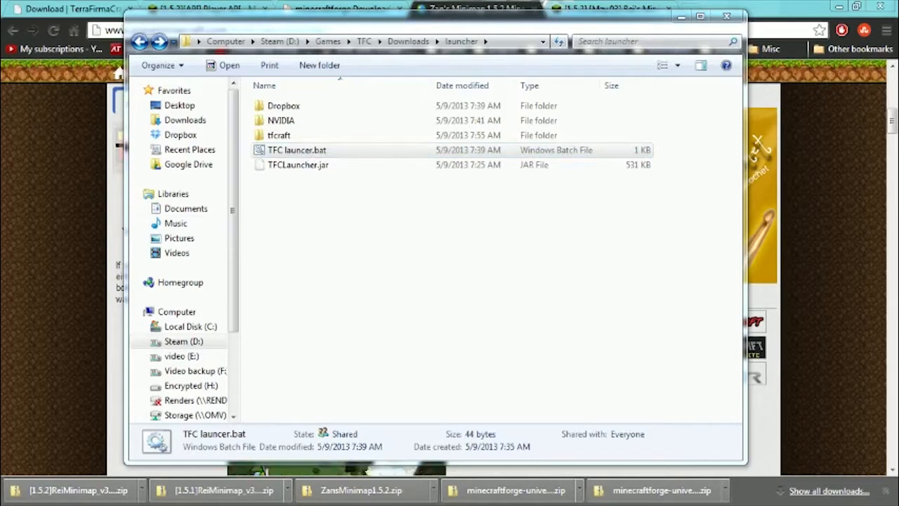
{"action": "left_click_drag", "start_coordinate": [0, 194], "coordinate": [64, 188]}
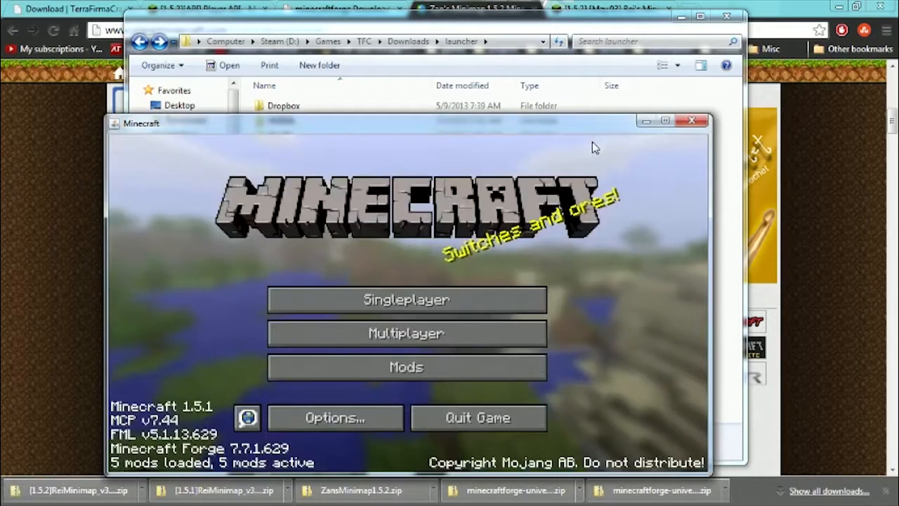
{"action": "left_click_drag", "start_coordinate": [536, 144], "coordinate": [525, 60]}
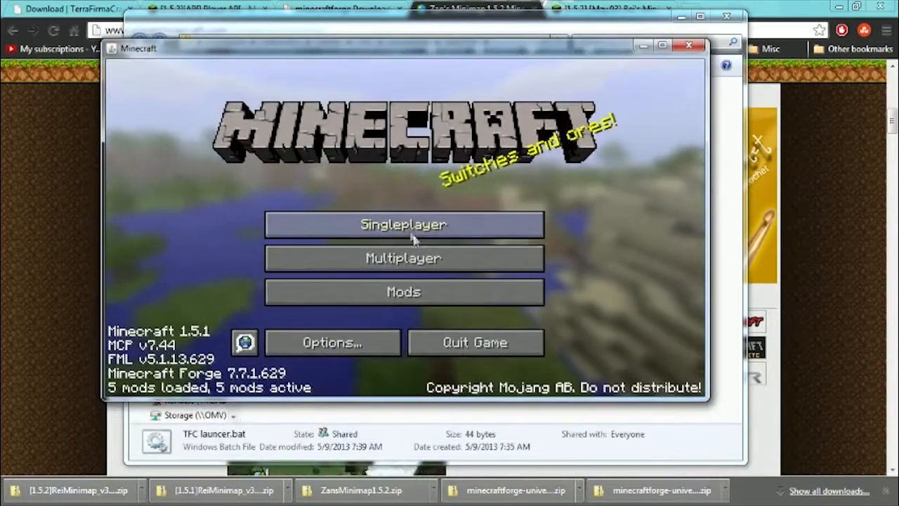
Load the New World singleplayer save, respawn the player and hide the VoxelMap welcome message.
{"action": "left_click", "coordinate": [399, 236]}
{"action": "double_click", "coordinate": [349, 205]}
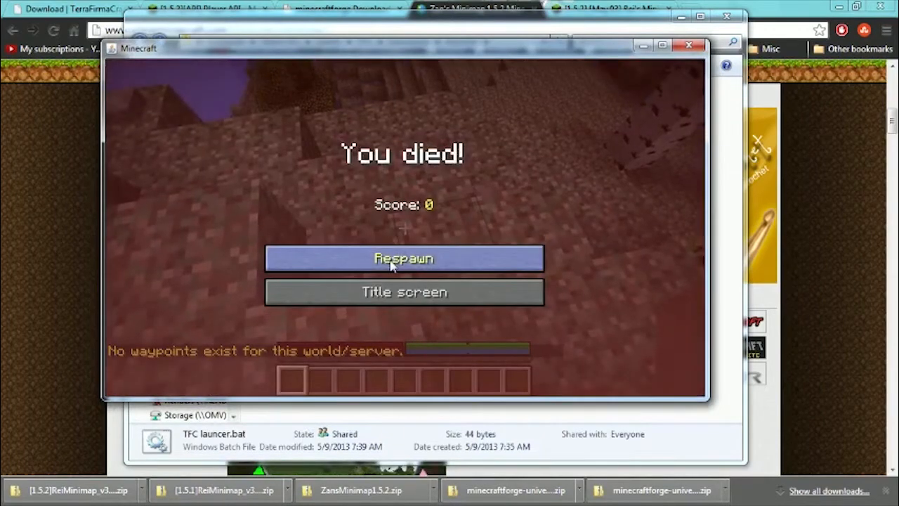
{"action": "left_click", "coordinate": [392, 264]}
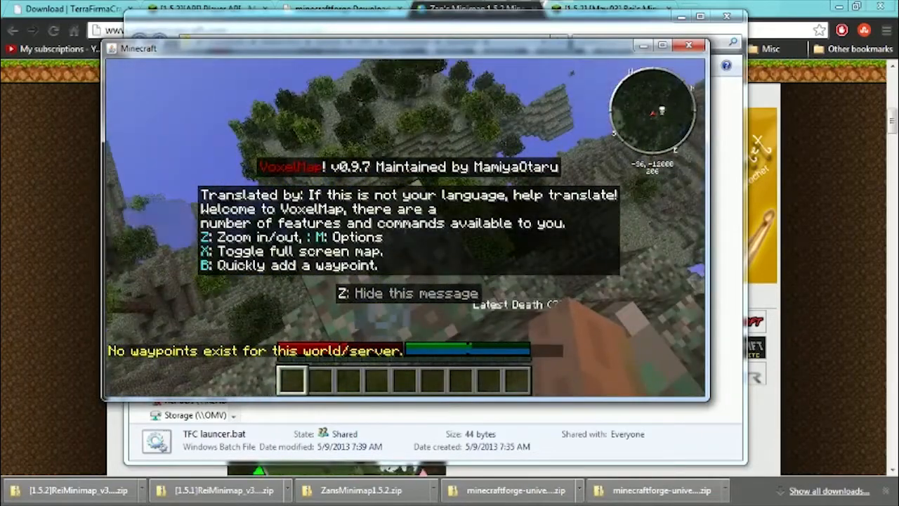
{"action": "key", "text": "z"}
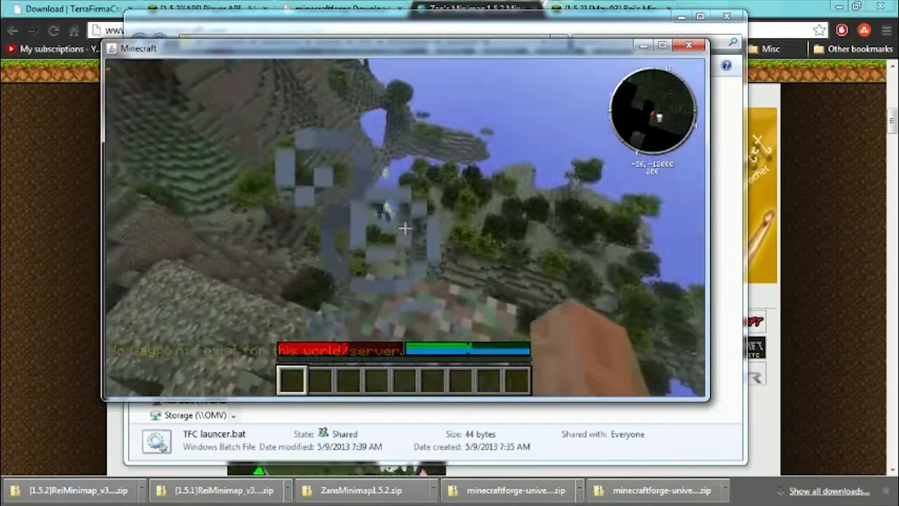
Walk toward the Latest Death waypoint beam to check the minimap and its waypoint marker in the world.
{"action": "key", "text": "w"}
{"action": "key", "text": "space"}
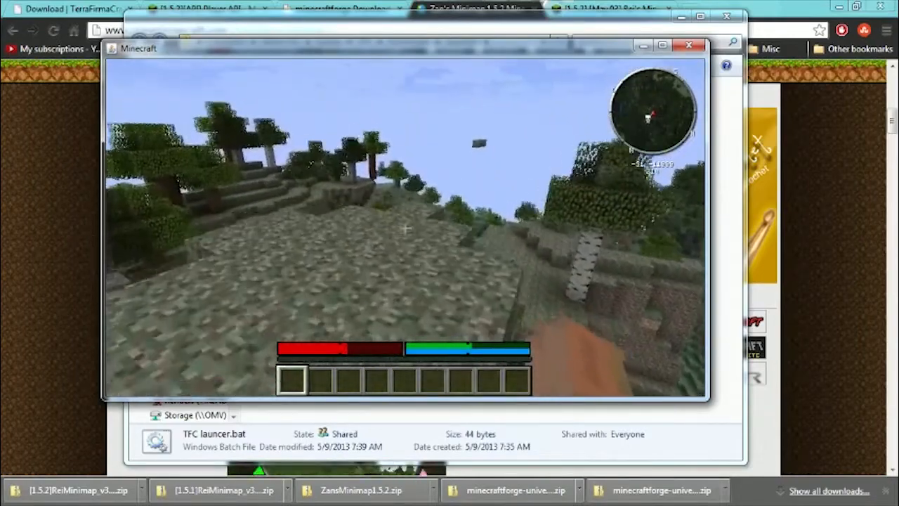
{"action": "key", "text": "w"}
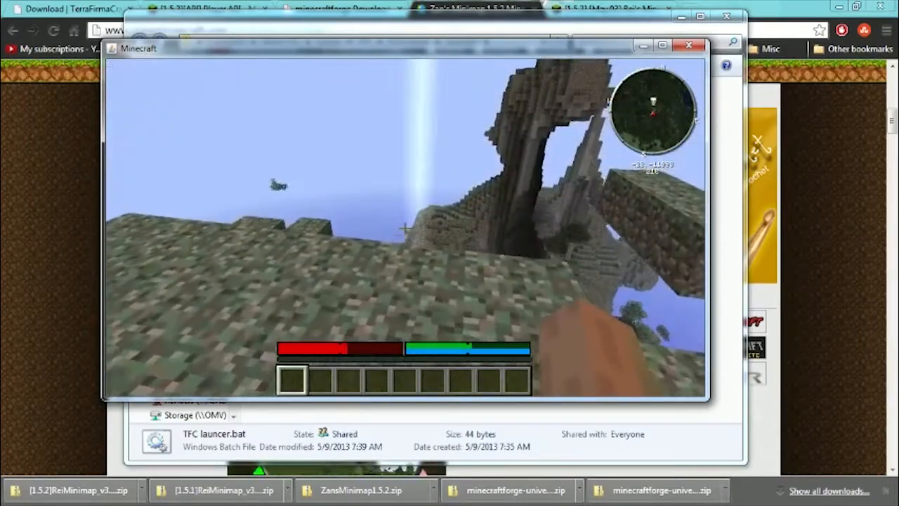
{"action": "key", "text": "w"}
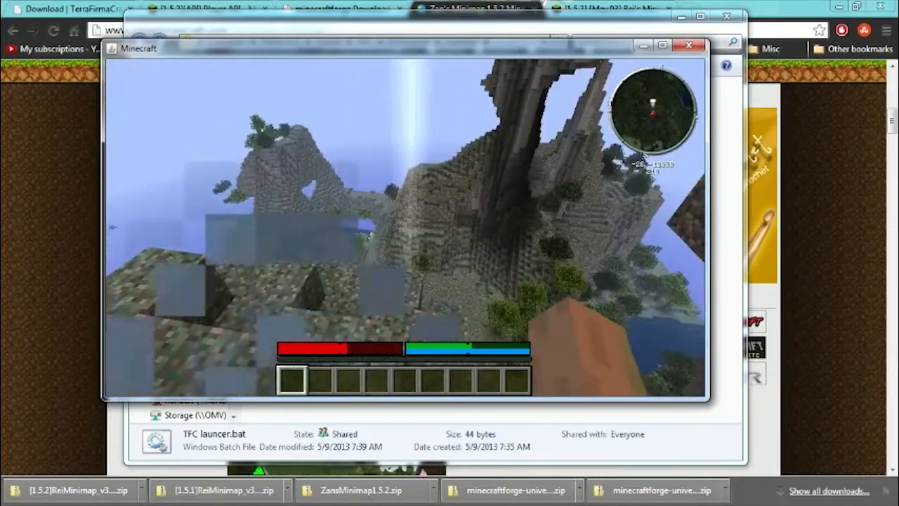
{"action": "key", "text": "w"}
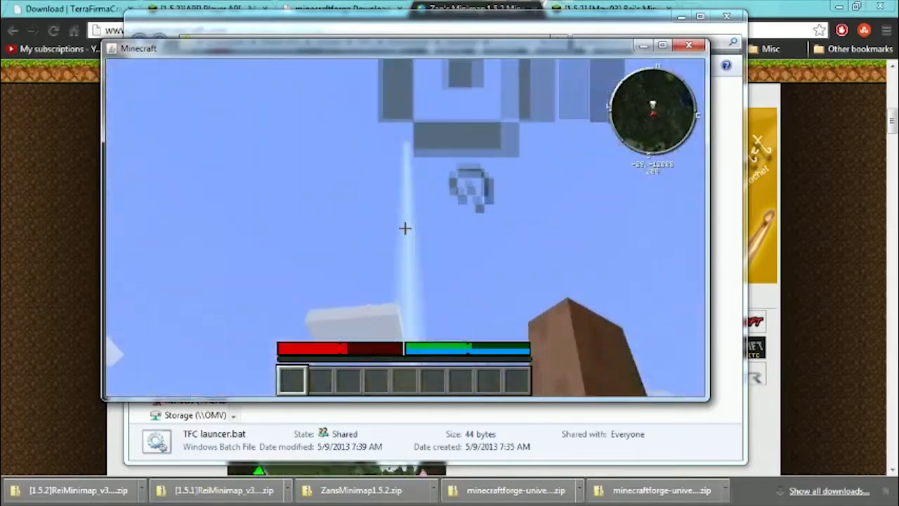
{"action": "key", "text": "w"}
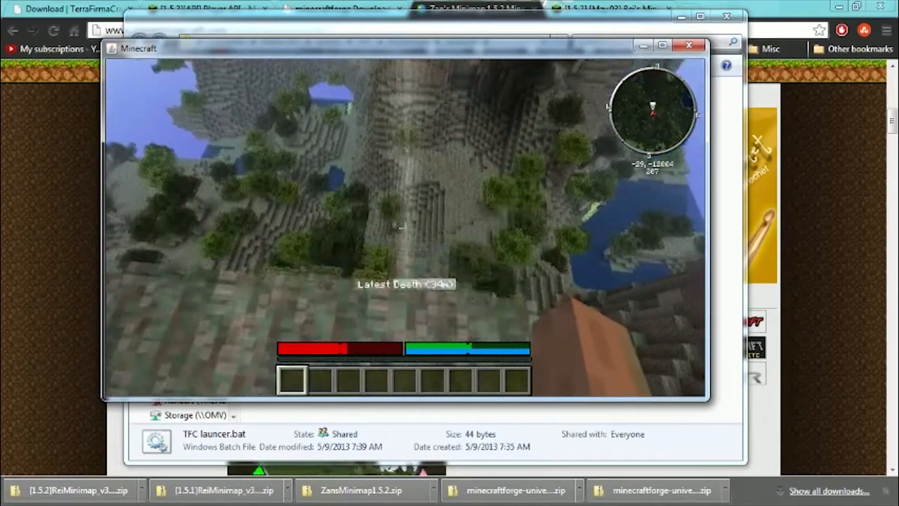
{"action": "key", "text": "w"}
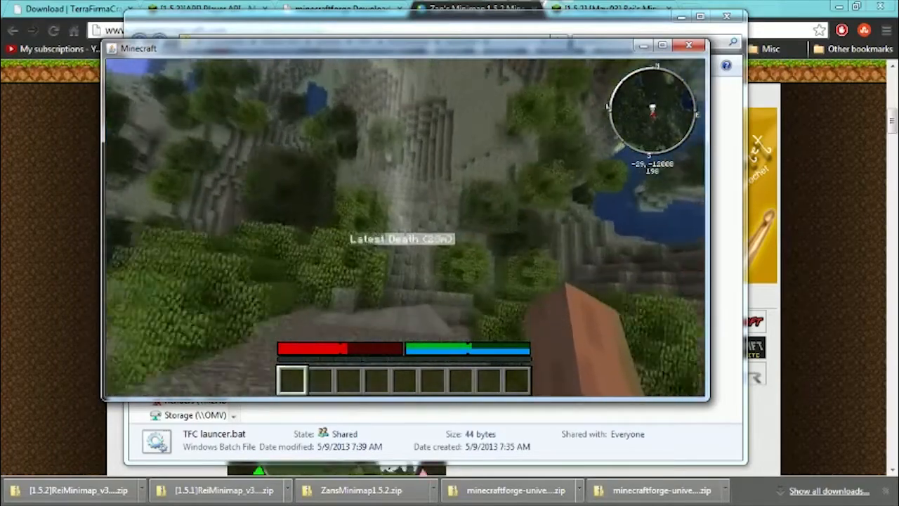
Leave the world for the title screen, quit Minecraft and return to the launcher folder.
{"action": "key", "text": "Escape"}
{"action": "left_click", "coordinate": [398, 301]}
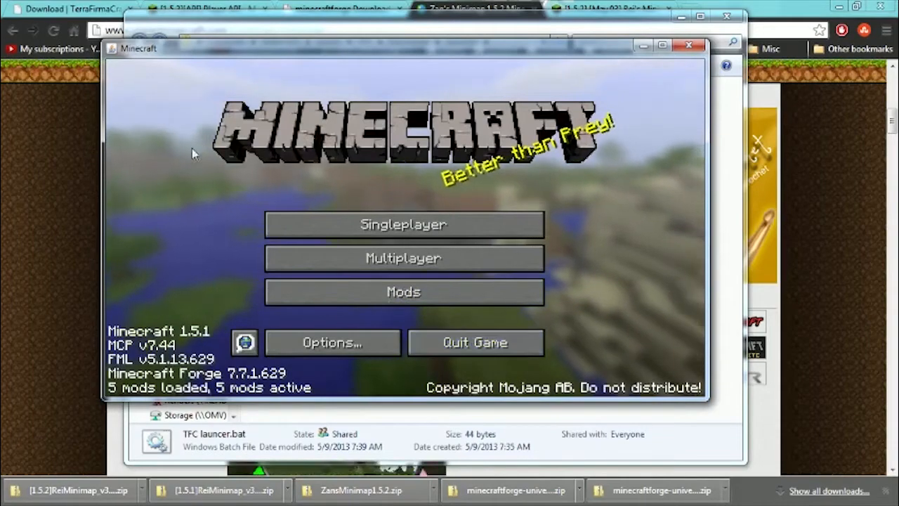
{"action": "left_click", "coordinate": [503, 349]}
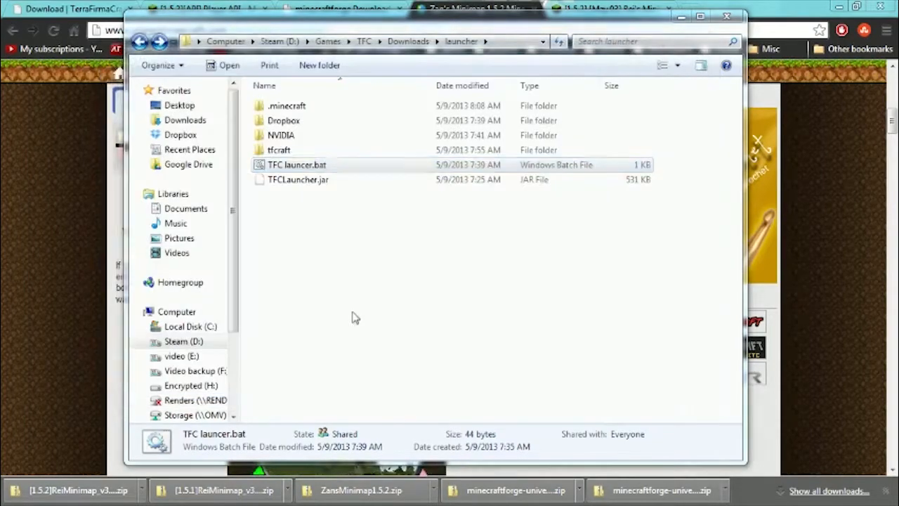
{"action": "left_click", "coordinate": [340, 254]}
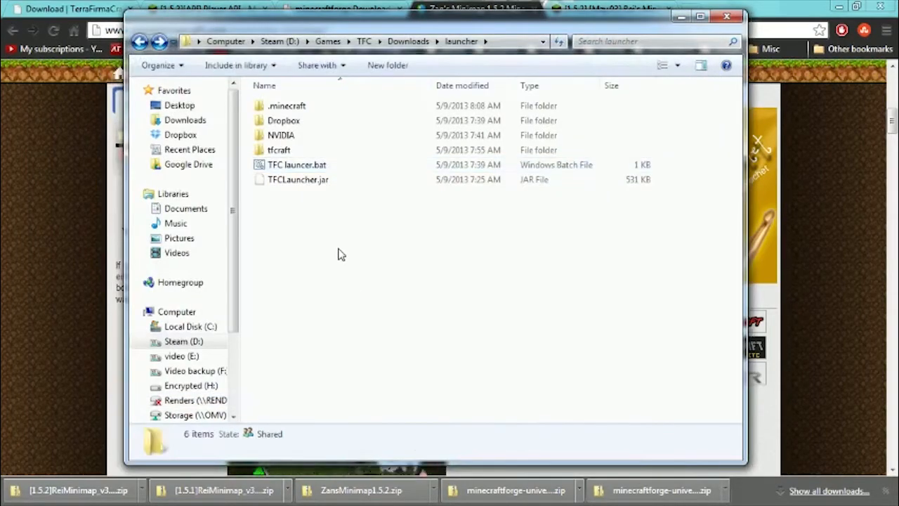
Inspect the .minecraft folder and its mods subfolder, and go back to the launcher folder.
{"action": "double_click", "coordinate": [311, 111]}
{"action": "left_click", "coordinate": [298, 114]}
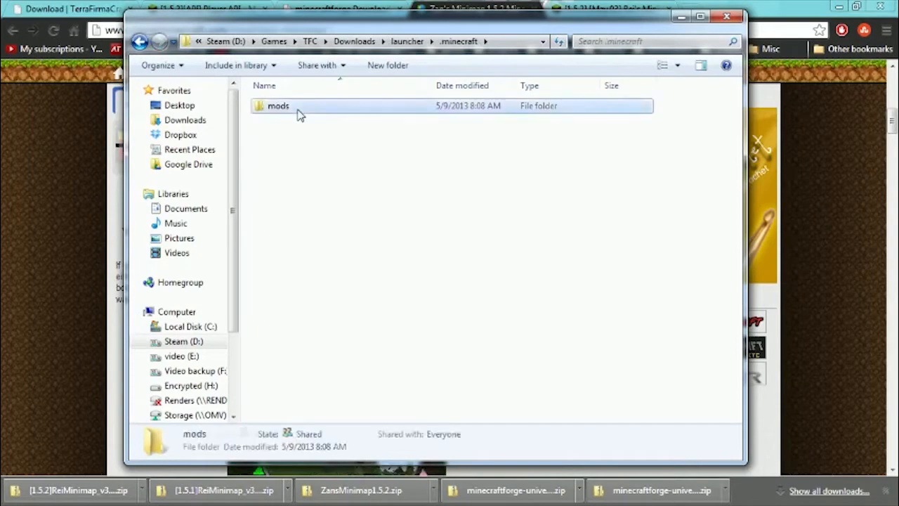
{"action": "double_click", "coordinate": [299, 112]}
{"action": "key", "text": "BackSpace"}
{"action": "key", "text": "BackSpace"}
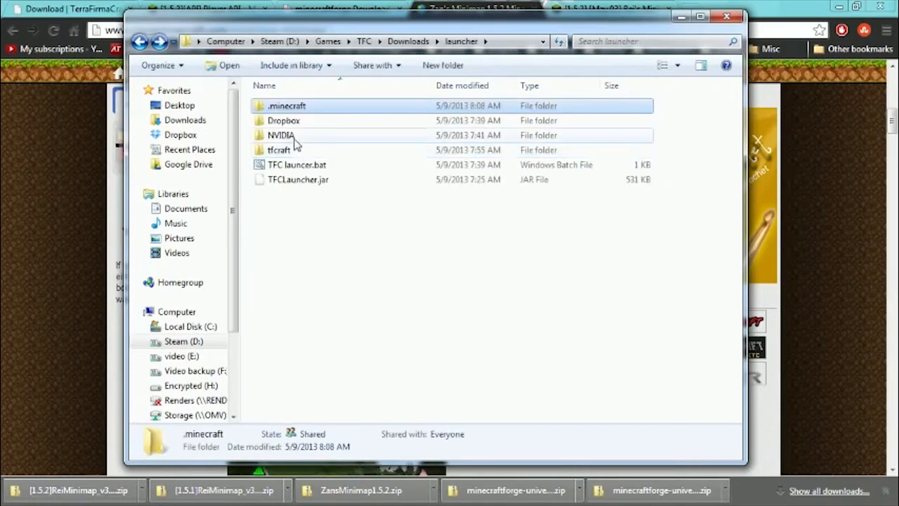
Delete ZansMinimap1.5.1.zip from the launcher's tfcraft\minecraft\mods folder, confirming its move to the Recycle Bin.
{"action": "double_click", "coordinate": [295, 149]}
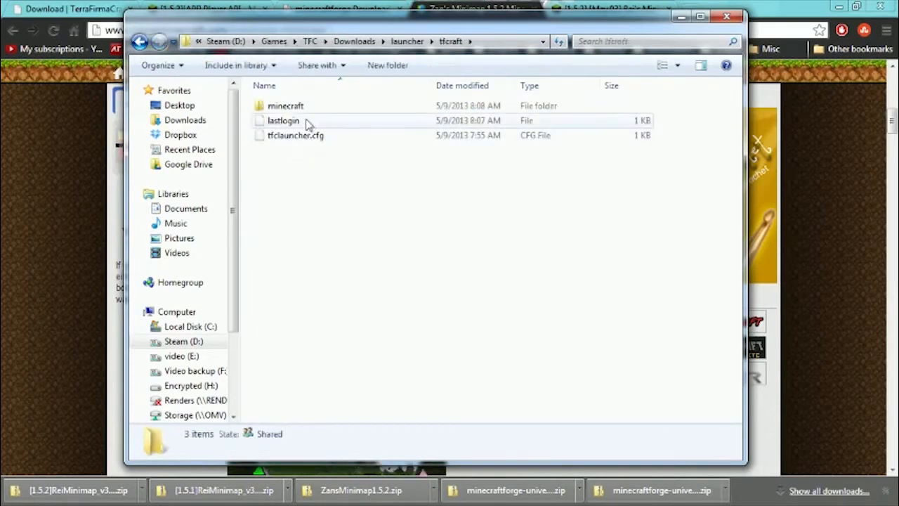
{"action": "double_click", "coordinate": [295, 106]}
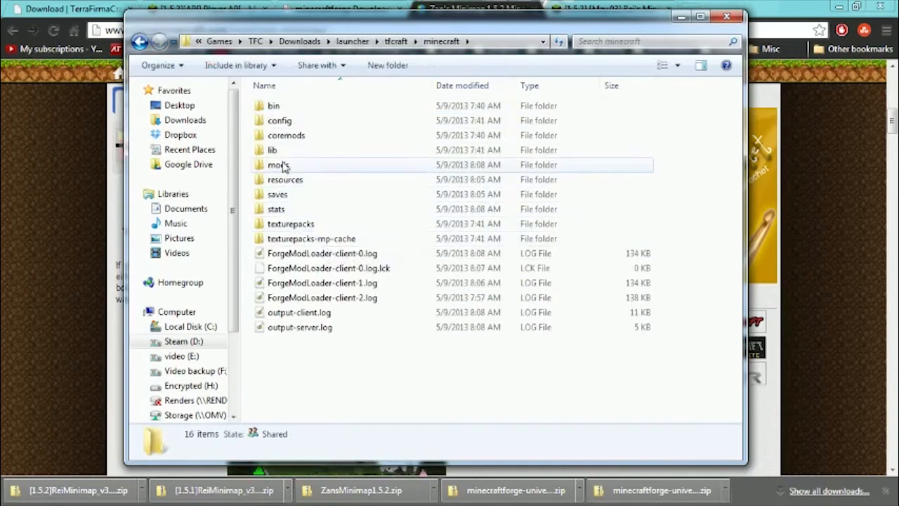
{"action": "double_click", "coordinate": [283, 165]}
{"action": "left_click", "coordinate": [285, 136]}
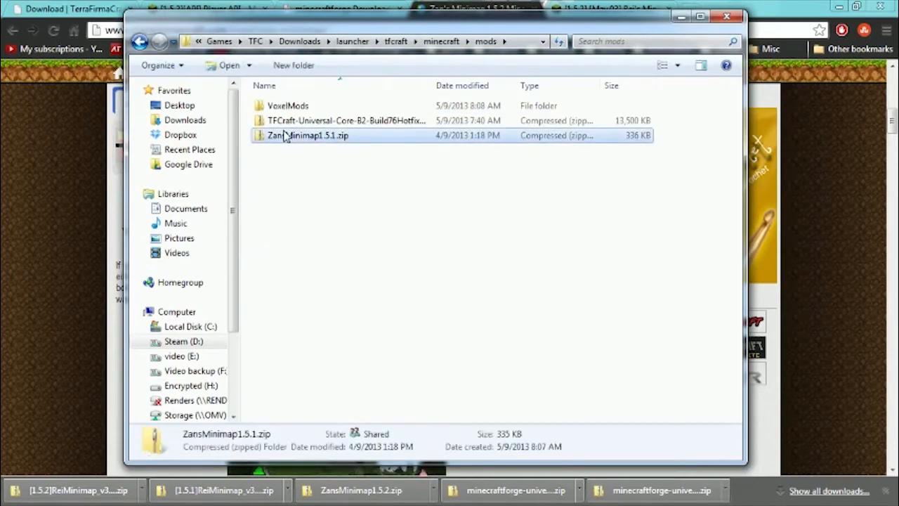
{"action": "right_click", "coordinate": [285, 136]}
{"action": "left_click", "coordinate": [161, 349]}
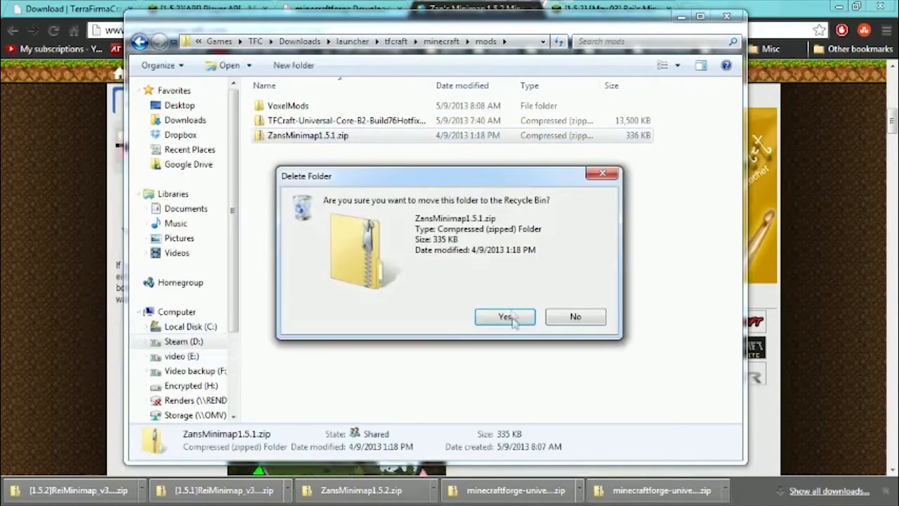
{"action": "left_click", "coordinate": [510, 315]}
Go back to the Downloads folder and copy ZansMinimap1.5.2.zip from its 1.5.2 subfolder.
{"action": "key", "text": "BackSpace"}
{"action": "key", "text": "BackSpace"}
{"action": "key", "text": "BackSpace"}
{"action": "key", "text": "BackSpace"}
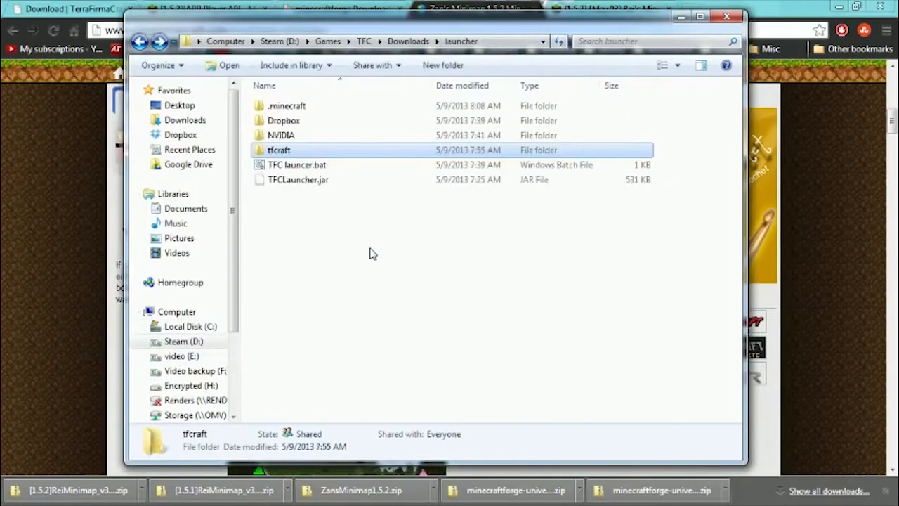
{"action": "double_click", "coordinate": [281, 120]}
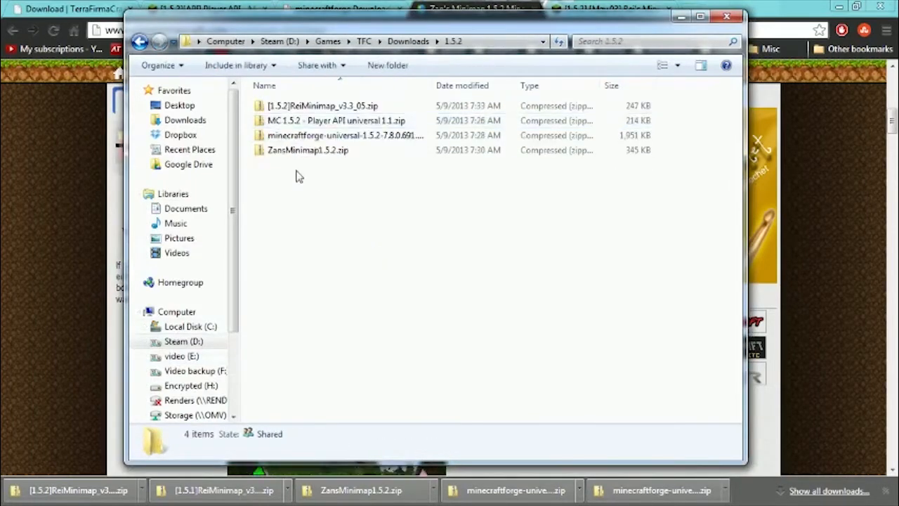
{"action": "left_click", "coordinate": [297, 151]}
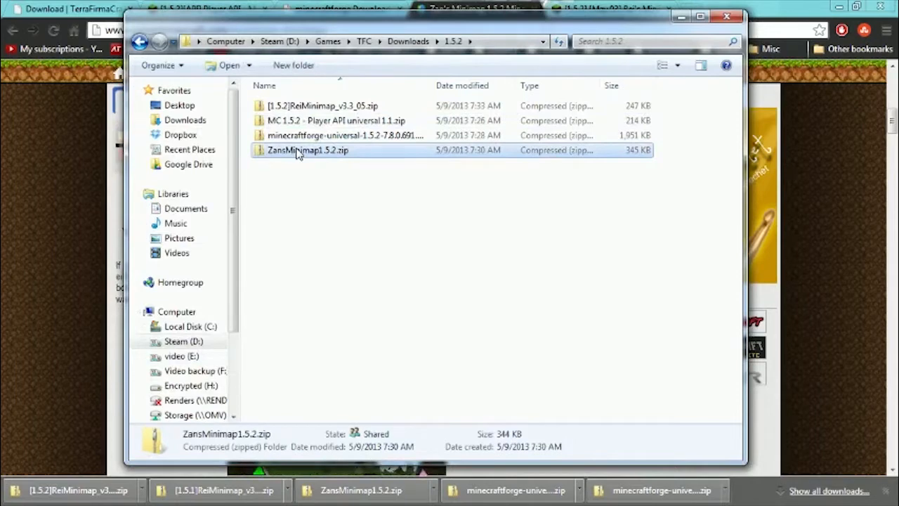
Paste ZansMinimap1.5.2.zip into the launcher's tfcraft\minecraft\mods folder.
{"action": "key", "text": "BackSpace"}
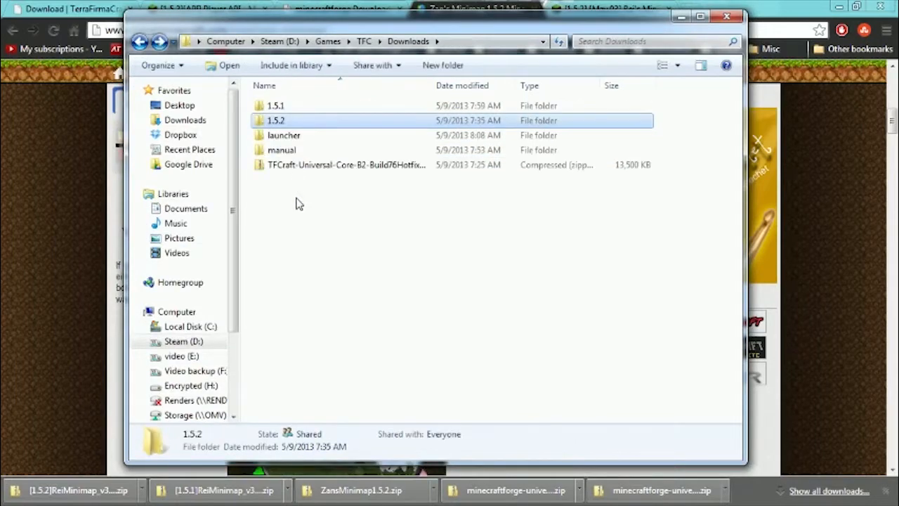
{"action": "left_click", "coordinate": [283, 150]}
{"action": "double_click", "coordinate": [285, 135]}
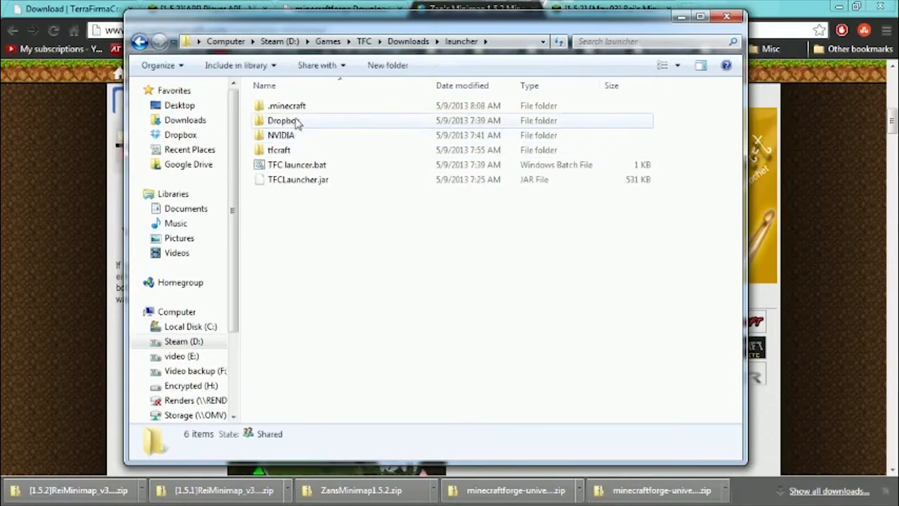
{"action": "double_click", "coordinate": [278, 150]}
{"action": "double_click", "coordinate": [288, 106]}
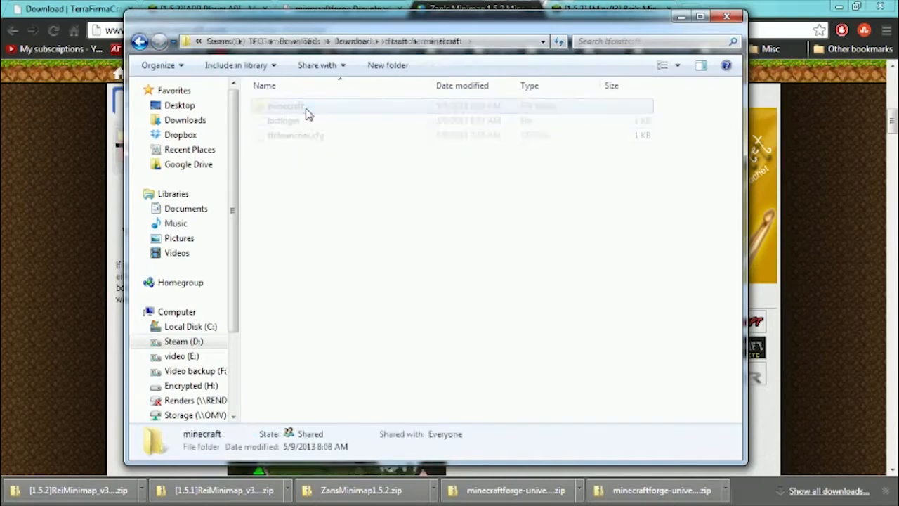
{"action": "left_click", "coordinate": [280, 166]}
{"action": "double_click", "coordinate": [281, 167]}
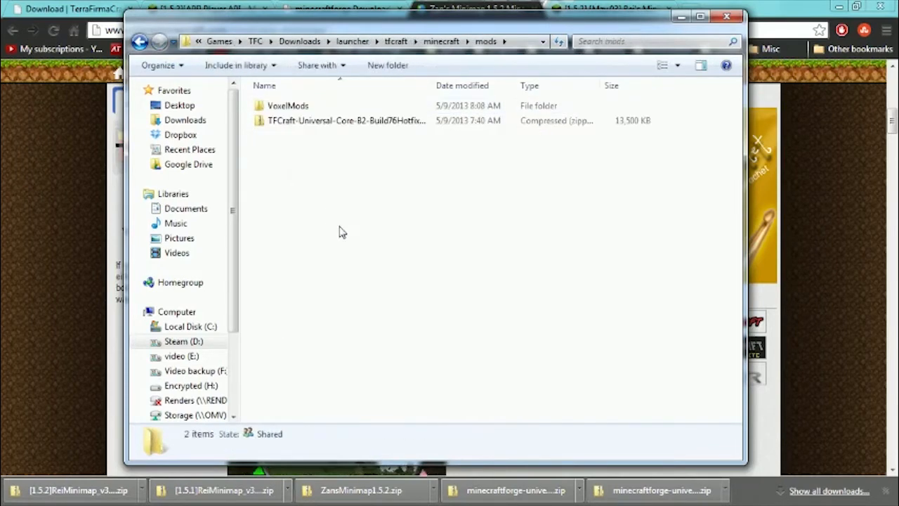
{"action": "key", "text": "ctrl+v"}
{"action": "left_click", "coordinate": [333, 225]}
Return to the launcher folder, run TFC launcer.bat and reposition the Minecraft window over the folder window.
{"action": "key", "text": "alt+Left"}
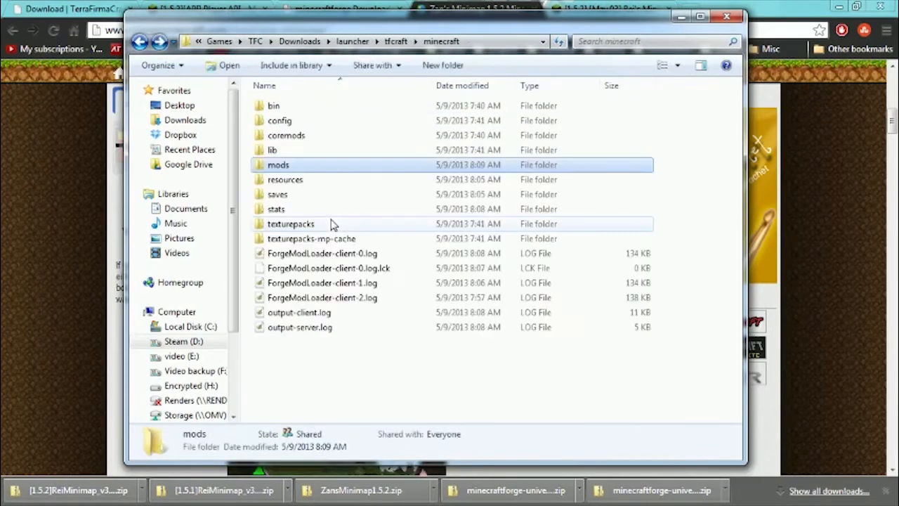
{"action": "key", "text": "alt+Left"}
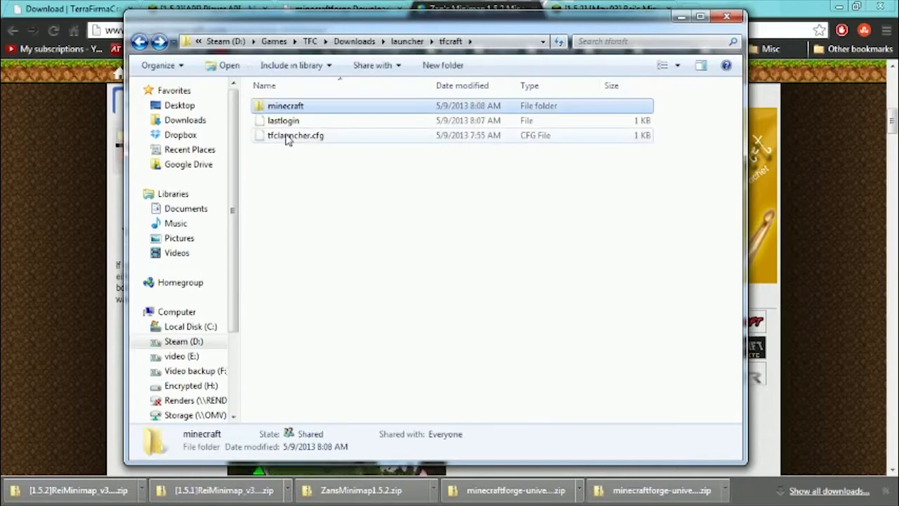
{"action": "key", "text": "alt+Left"}
{"action": "left_click", "coordinate": [291, 166]}
{"action": "double_click", "coordinate": [292, 166]}
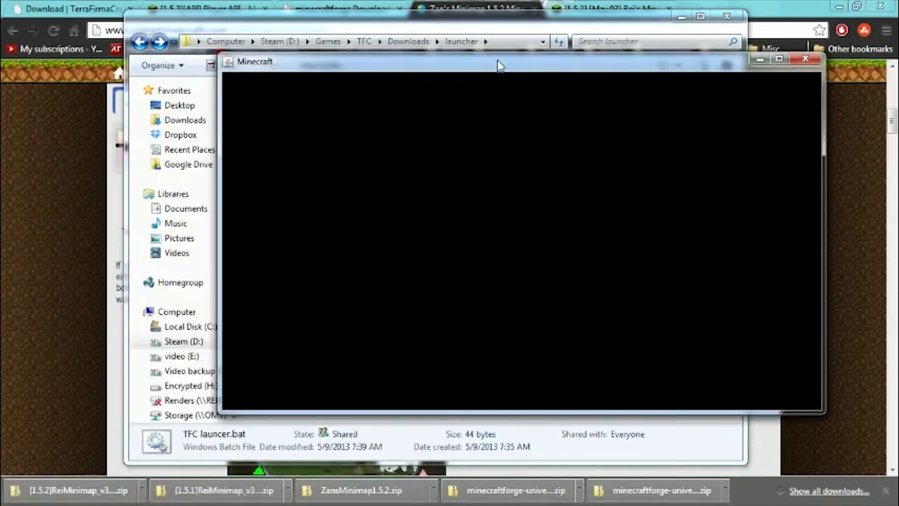
{"action": "left_click_drag", "start_coordinate": [498, 65], "coordinate": [415, 74]}
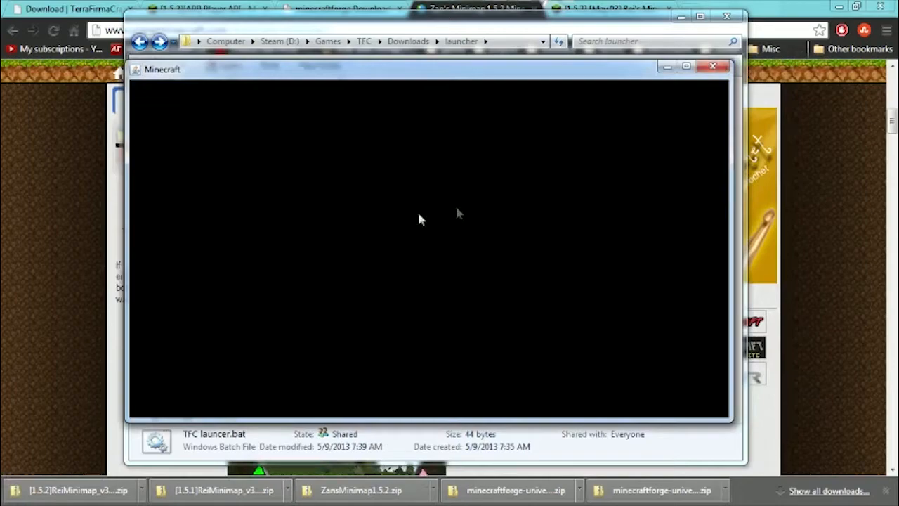
Enlarge the command console, examine its log for the startup exception, and close the console and Minecraft windows.
{"action": "left_click_drag", "start_coordinate": [1, 93], "coordinate": [419, 62]}
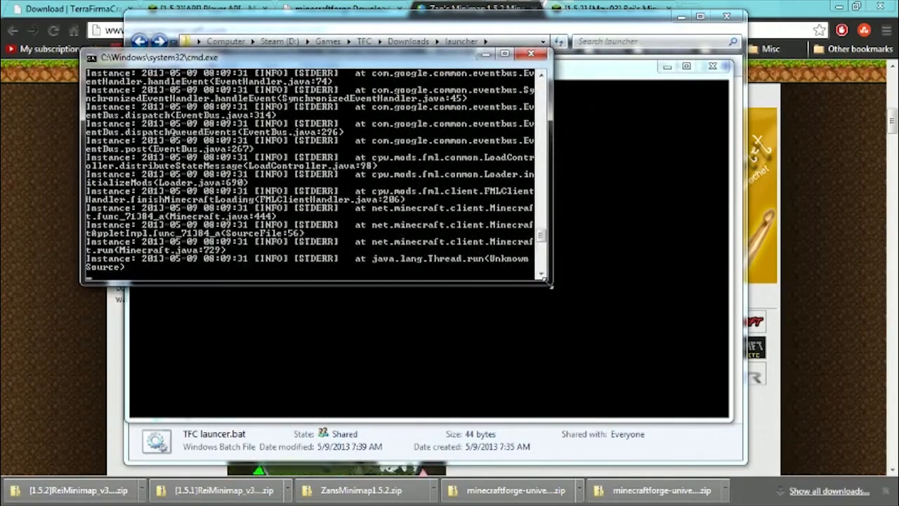
{"action": "left_click_drag", "start_coordinate": [560, 286], "coordinate": [558, 437]}
{"action": "scroll", "coordinate": [421, 281], "scroll_direction": "up", "scroll_amount": 5}
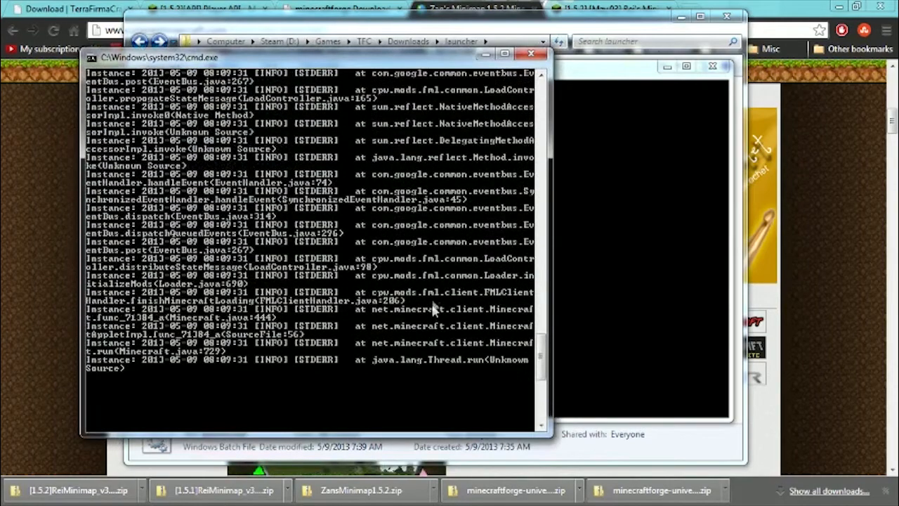
{"action": "scroll", "coordinate": [321, 184], "scroll_direction": "up", "scroll_amount": 2}
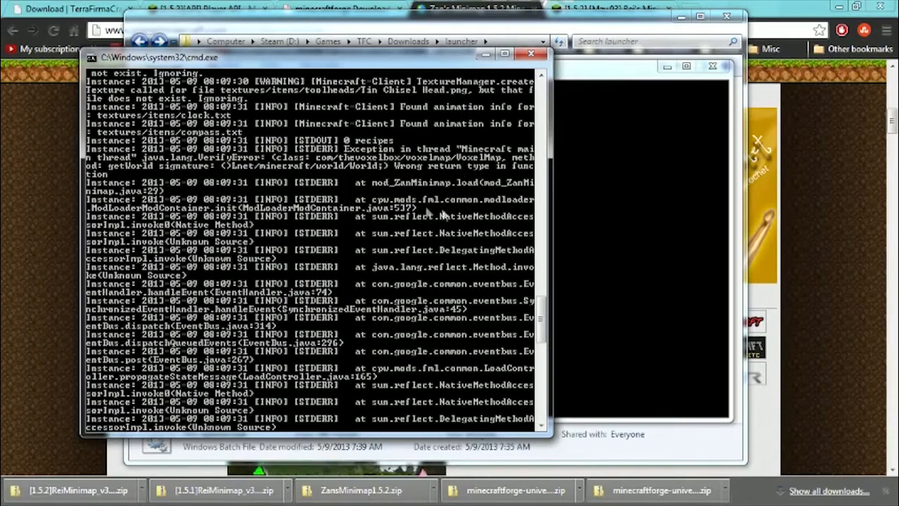
{"action": "left_click", "coordinate": [531, 55]}
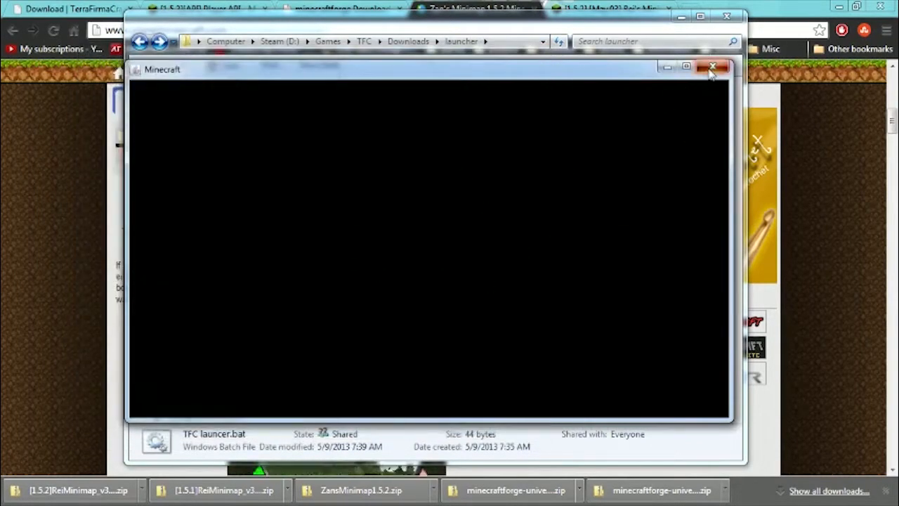
{"action": "left_click", "coordinate": [713, 66]}
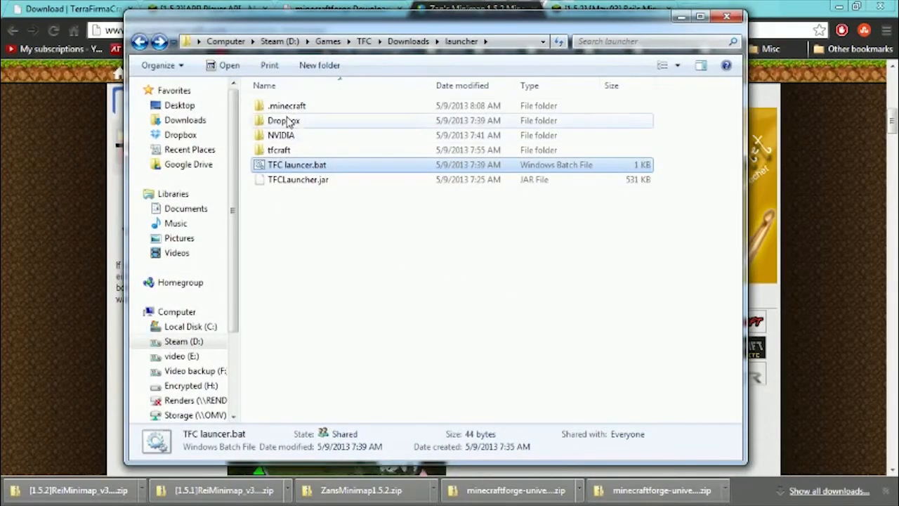
Look inside the launcher's tfcraft folder and go back up to the Downloads folder.
{"action": "left_click", "coordinate": [280, 152]}
{"action": "double_click", "coordinate": [280, 152]}
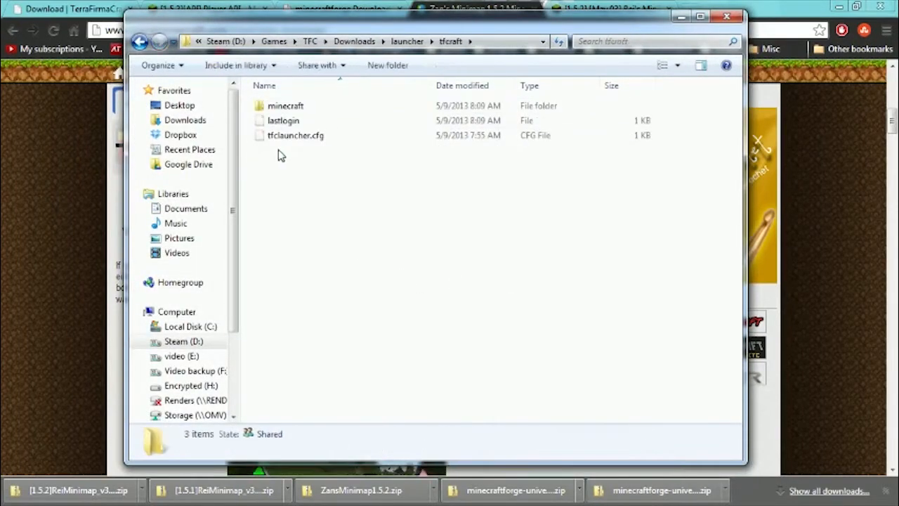
{"action": "key", "text": "BackSpace"}
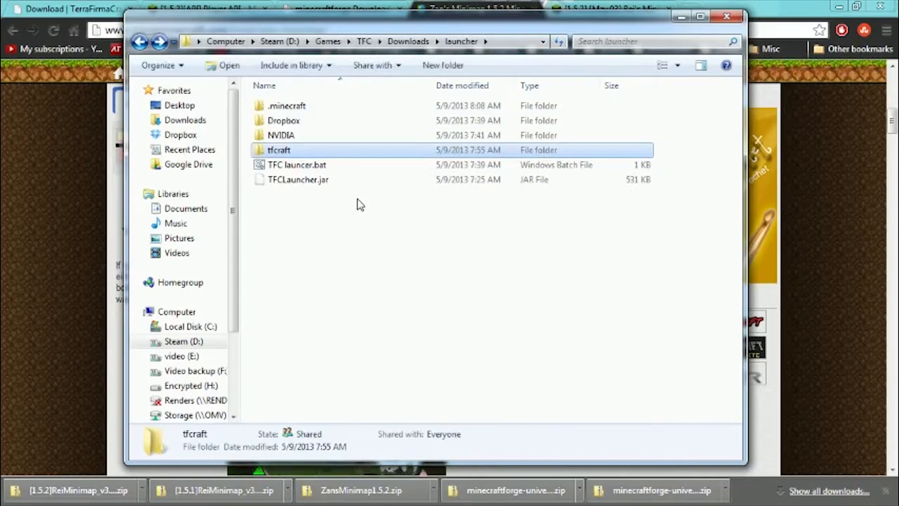
{"action": "key", "text": "BackSpace"}
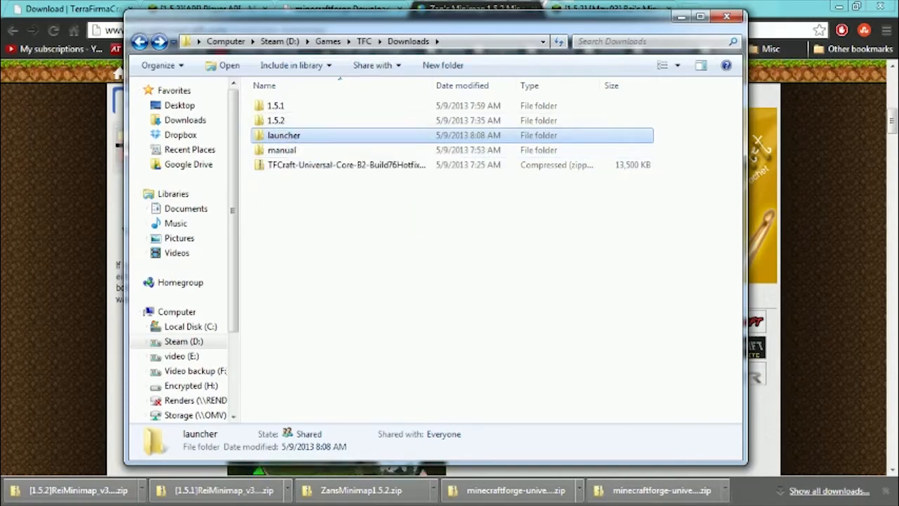
Check the TFCraft core and Zan's minimap archives in the launcher's tfcraft\minecraft\mods folder, and return to Downloads.
{"action": "double_click", "coordinate": [298, 136]}
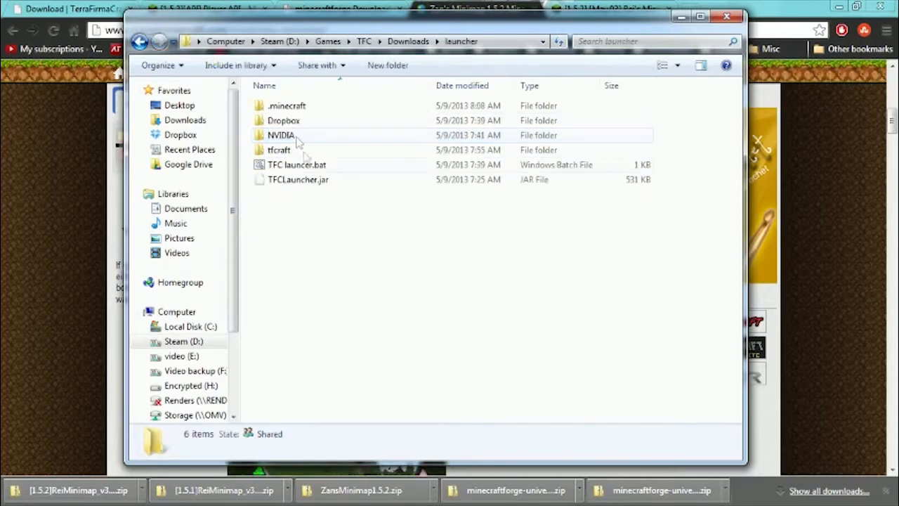
{"action": "double_click", "coordinate": [284, 150]}
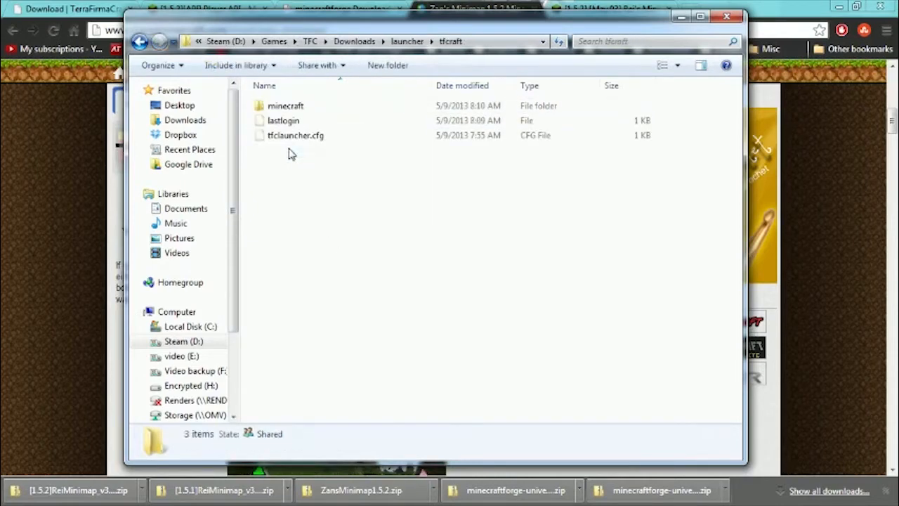
{"action": "double_click", "coordinate": [286, 109]}
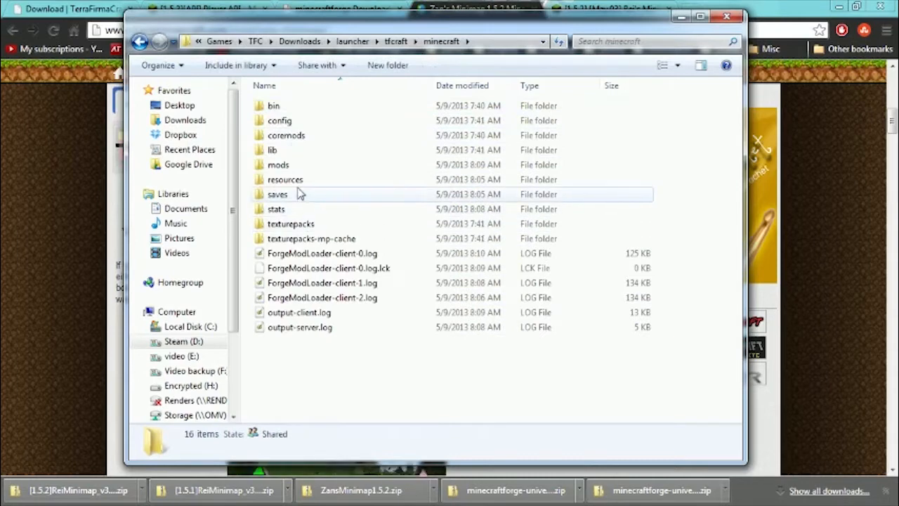
{"action": "double_click", "coordinate": [285, 165]}
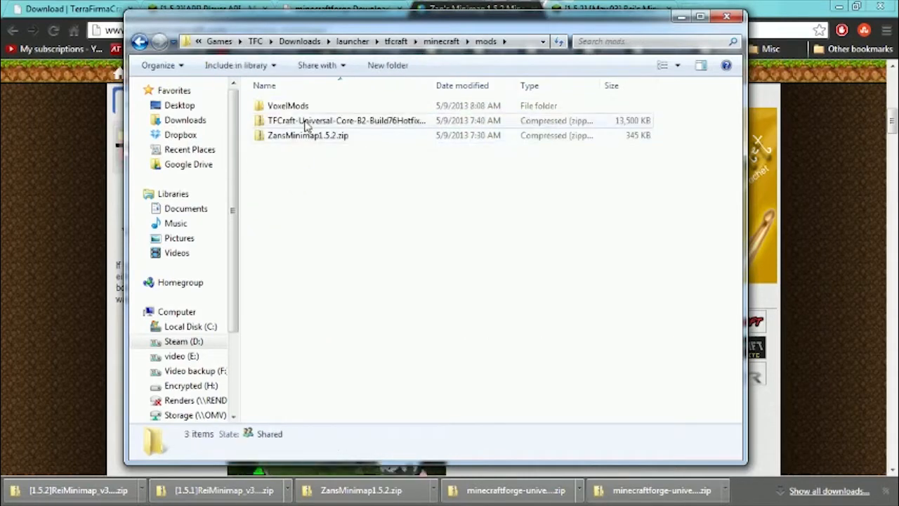
{"action": "left_click", "coordinate": [302, 121]}
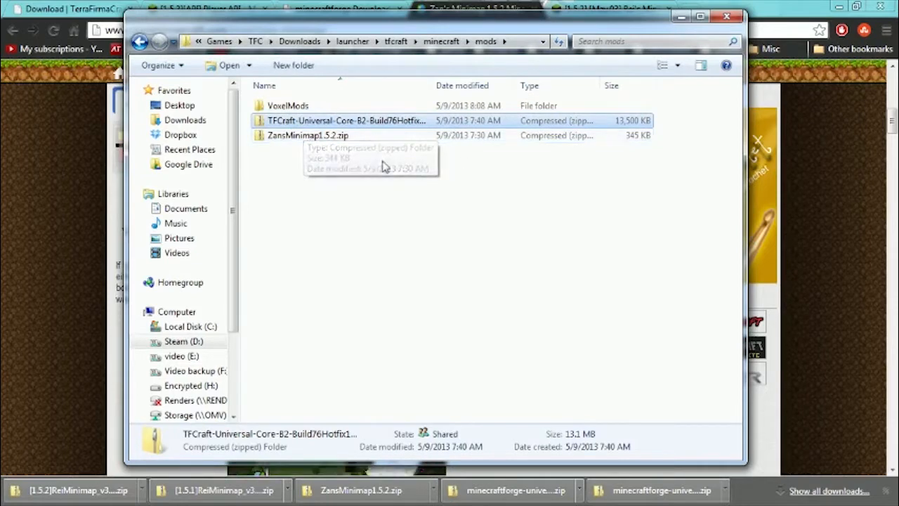
{"action": "key", "text": "BackSpace"}
{"action": "key", "text": "BackSpace"}
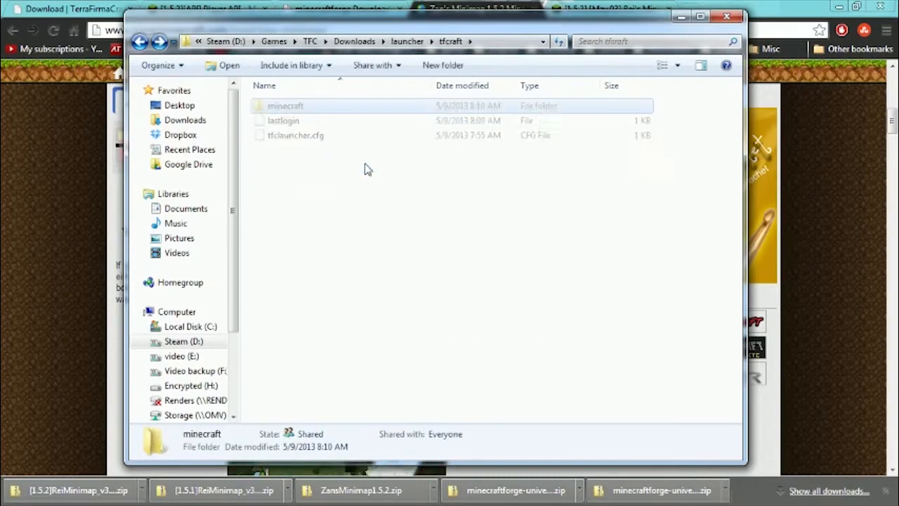
{"action": "key", "text": "BackSpace"}
{"action": "key", "text": "BackSpace"}
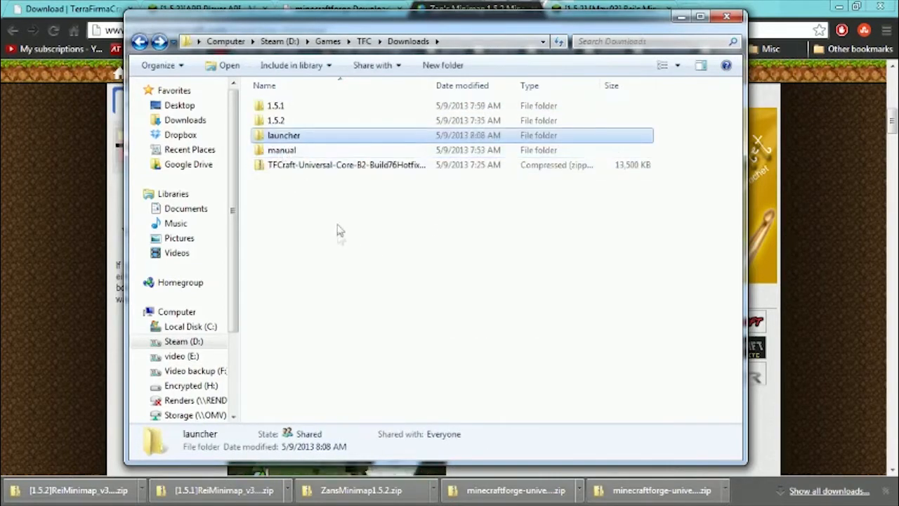
Inspect the manual folder and the 1.5.1 folder, including minecraft.jar in its minecraft 1.5.1 subfolder, and return to Downloads.
{"action": "double_click", "coordinate": [283, 149]}
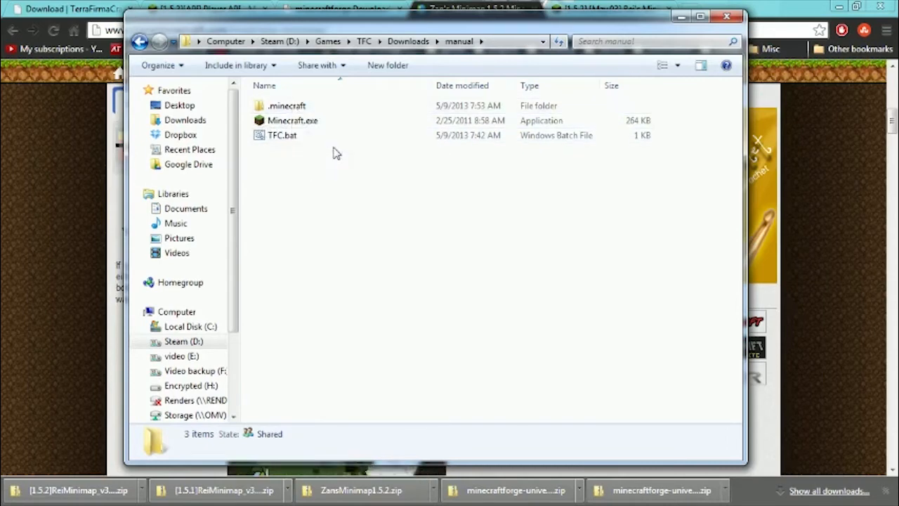
{"action": "key", "text": "BackSpace"}
{"action": "double_click", "coordinate": [275, 107]}
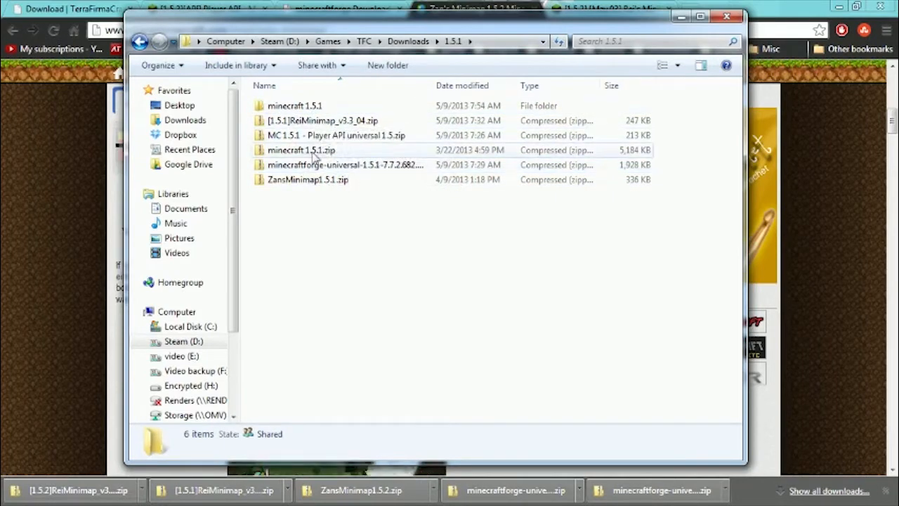
{"action": "double_click", "coordinate": [302, 107]}
{"action": "left_click", "coordinate": [283, 109]}
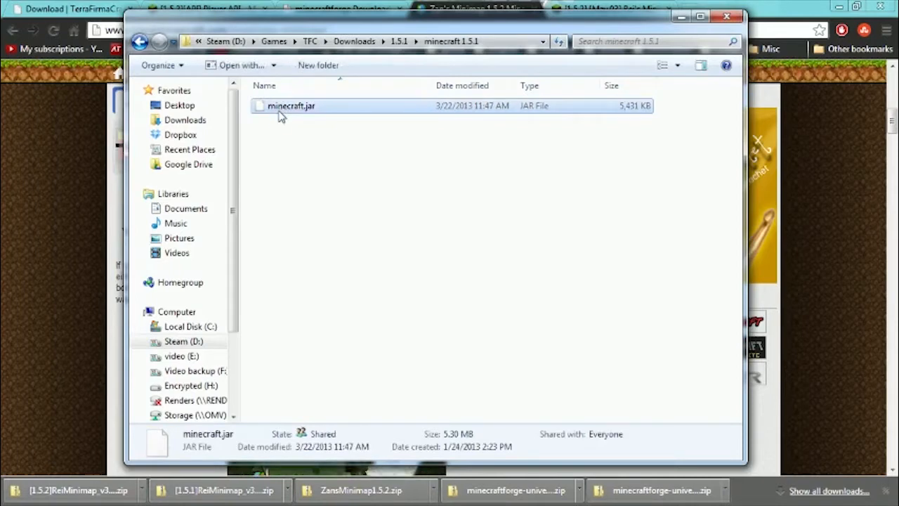
{"action": "key", "text": "BackSpace"}
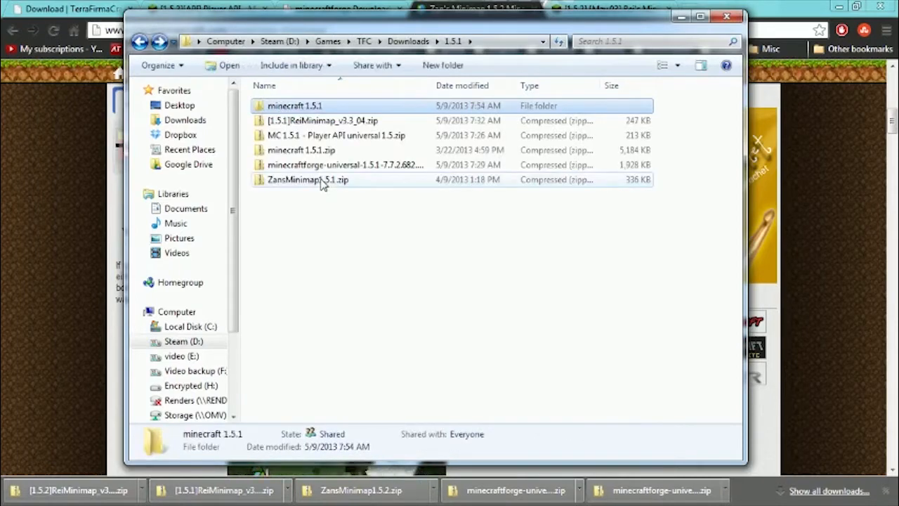
{"action": "key", "text": "BackSpace"}
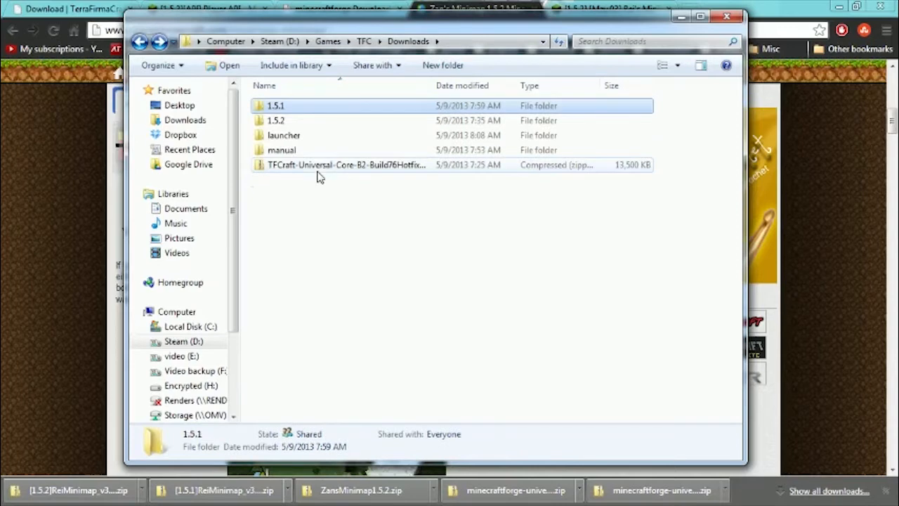
Look inside the .minecraft folder of the manual installation and go back to the manual folder.
{"action": "key", "text": "BackSpace"}
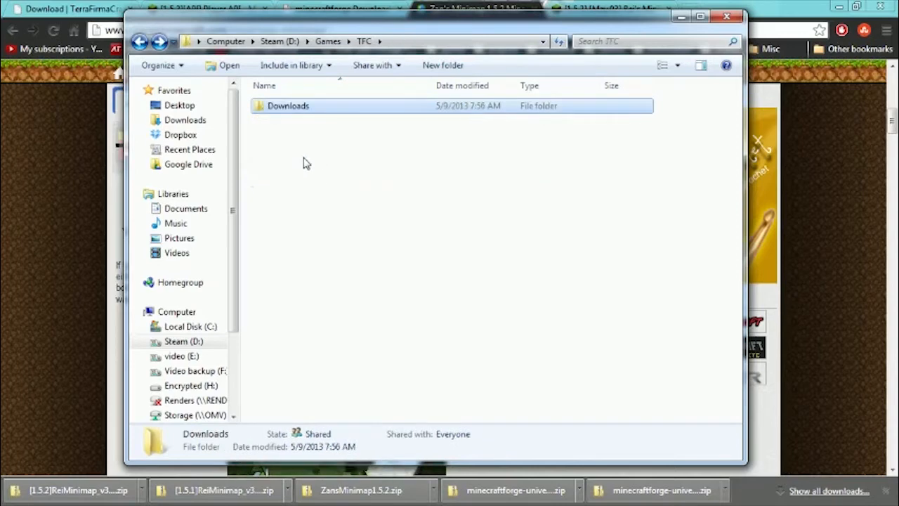
{"action": "key", "text": "BackSpace"}
{"action": "key", "text": "alt+Left"}
{"action": "key", "text": "alt+Left"}
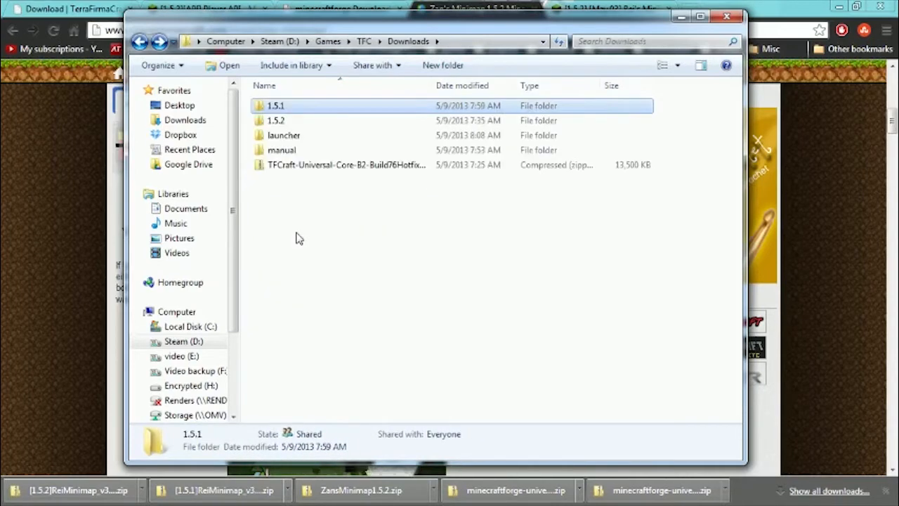
{"action": "double_click", "coordinate": [284, 150]}
{"action": "left_click", "coordinate": [306, 111]}
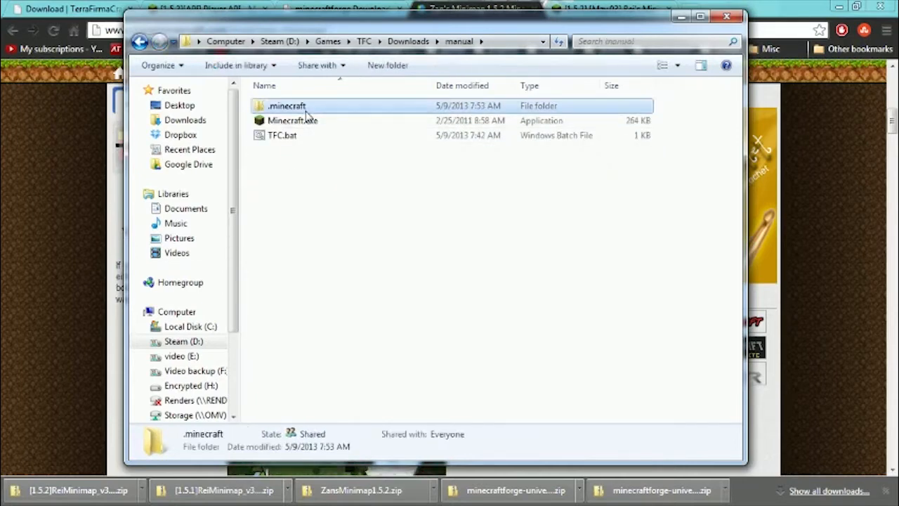
{"action": "double_click", "coordinate": [305, 111]}
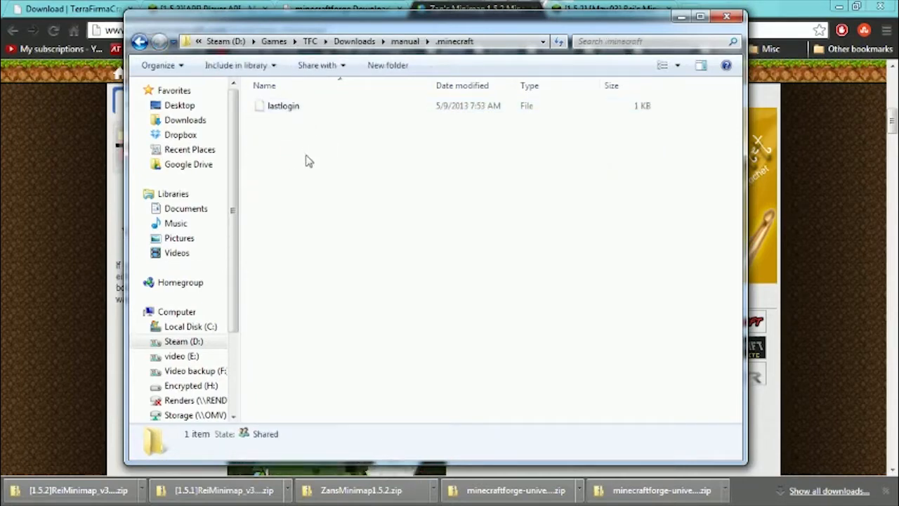
{"action": "key", "text": "BackSpace"}
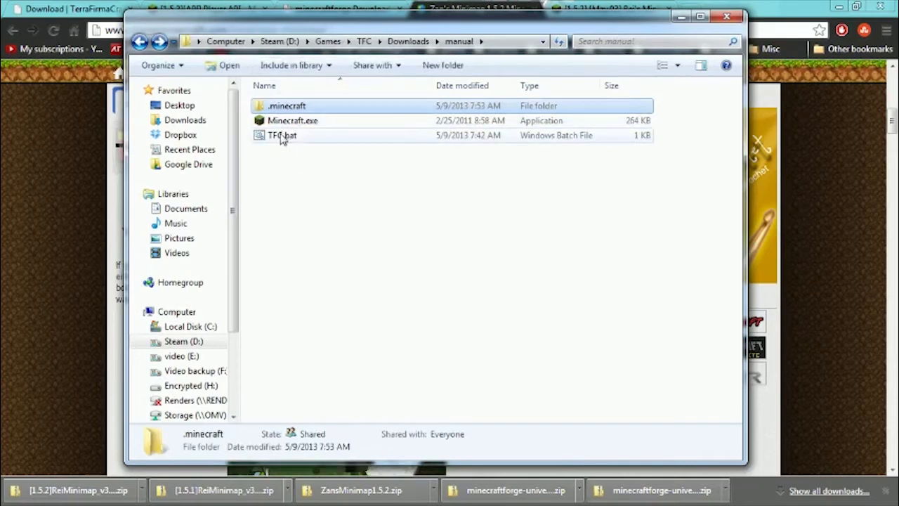
Start the Minecraft launcher with TFC.bat in the manual folder, and check the batch file's commands in Notepad.
{"action": "left_click", "coordinate": [282, 137]}
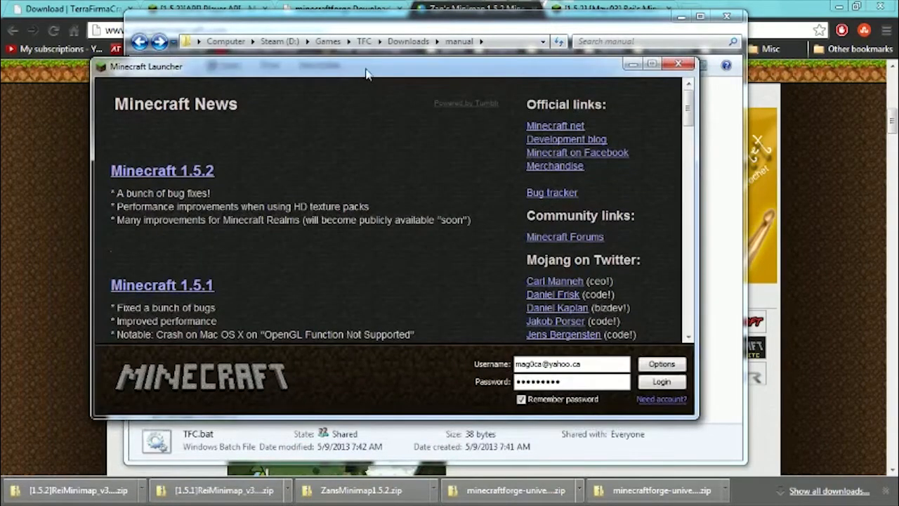
{"action": "left_click_drag", "start_coordinate": [365, 74], "coordinate": [381, 268]}
{"action": "left_click", "coordinate": [281, 158]}
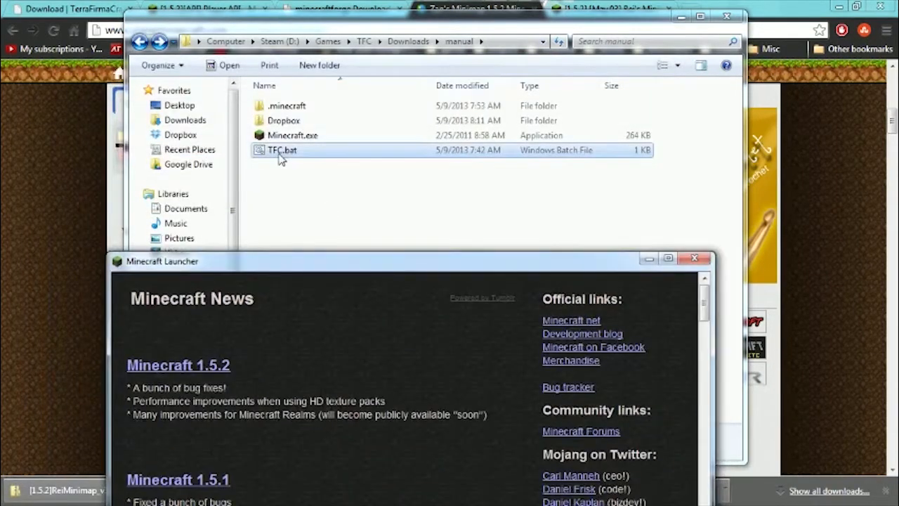
{"action": "right_click", "coordinate": [281, 159]}
{"action": "left_click", "coordinate": [179, 181]}
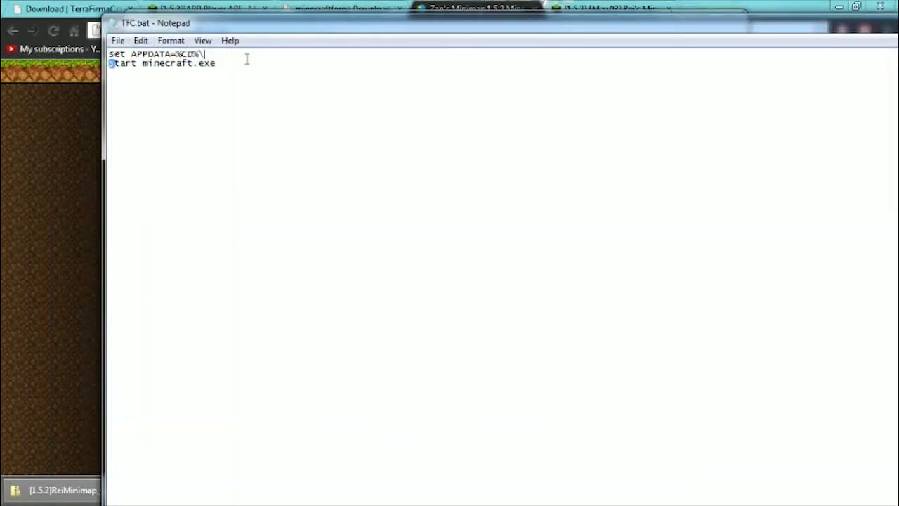
{"action": "double_click", "coordinate": [115, 24]}
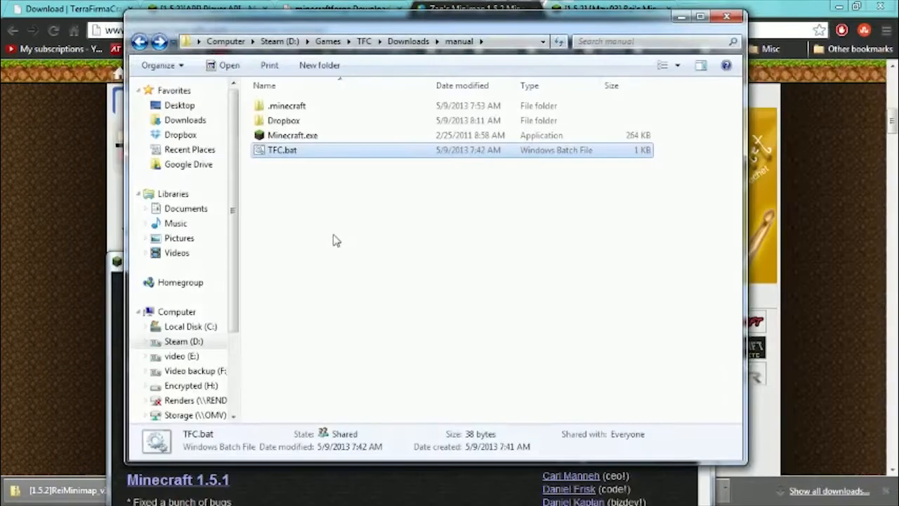
Log in to the Minecraft launcher with the saved account, let the game load to its main menu, and quit the game.
{"action": "left_click", "coordinate": [364, 501]}
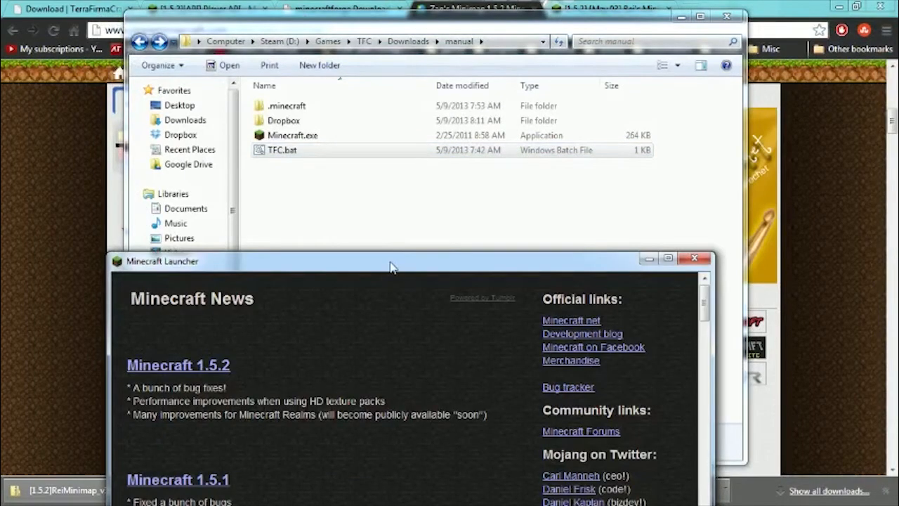
{"action": "left_click_drag", "start_coordinate": [391, 267], "coordinate": [392, 81]}
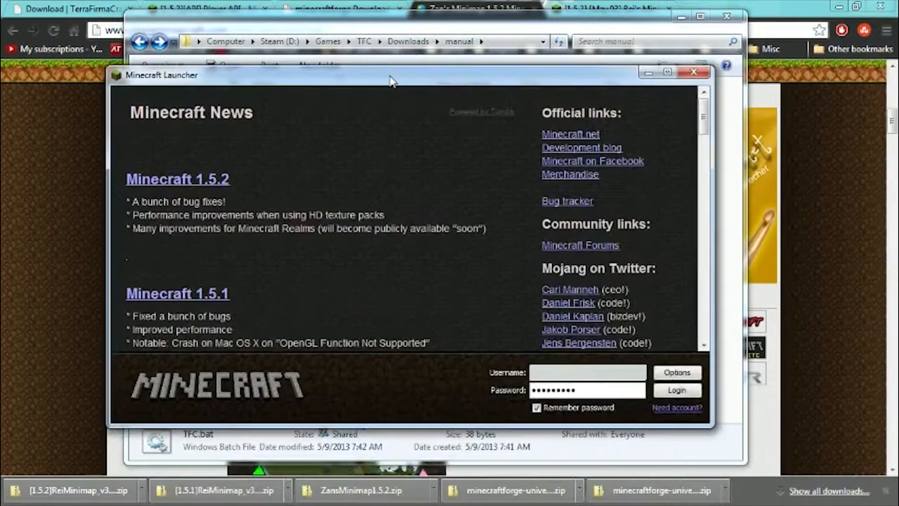
{"action": "left_click", "coordinate": [678, 390]}
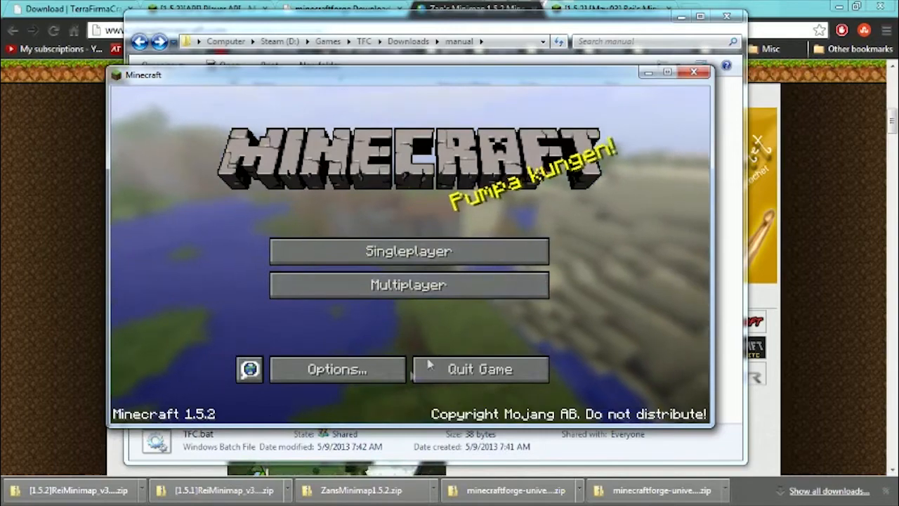
{"action": "left_click", "coordinate": [501, 367]}
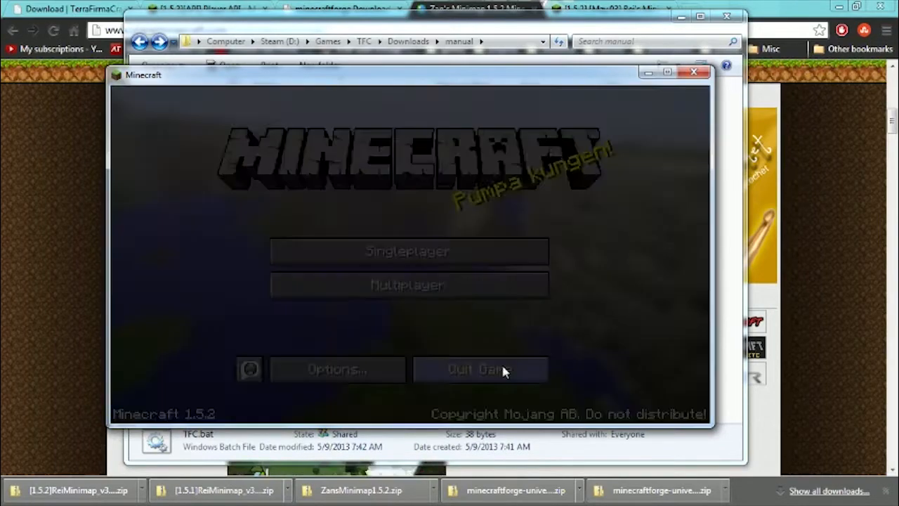
{"action": "left_click", "coordinate": [290, 241]}
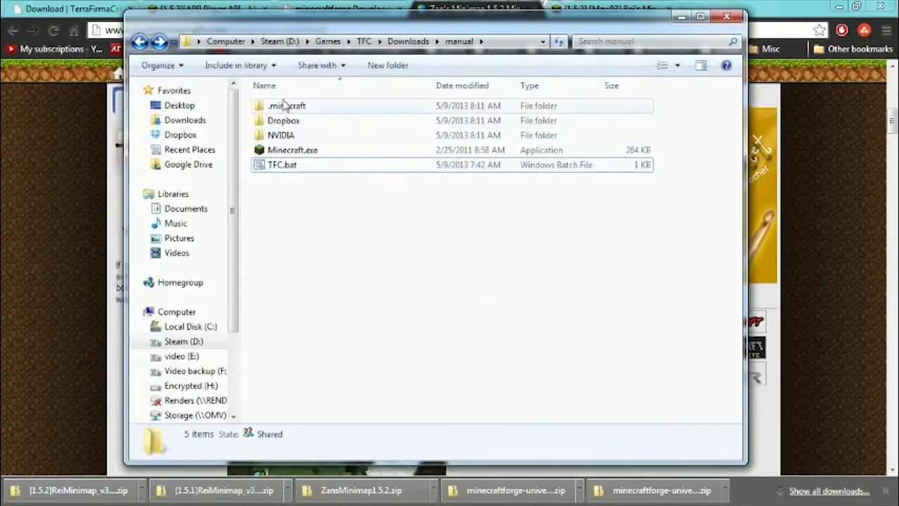
Replace minecraft.jar in the manual installation's .minecraft\bin folder with the copied 1.5.1 minecraft.jar.
{"action": "double_click", "coordinate": [286, 106]}
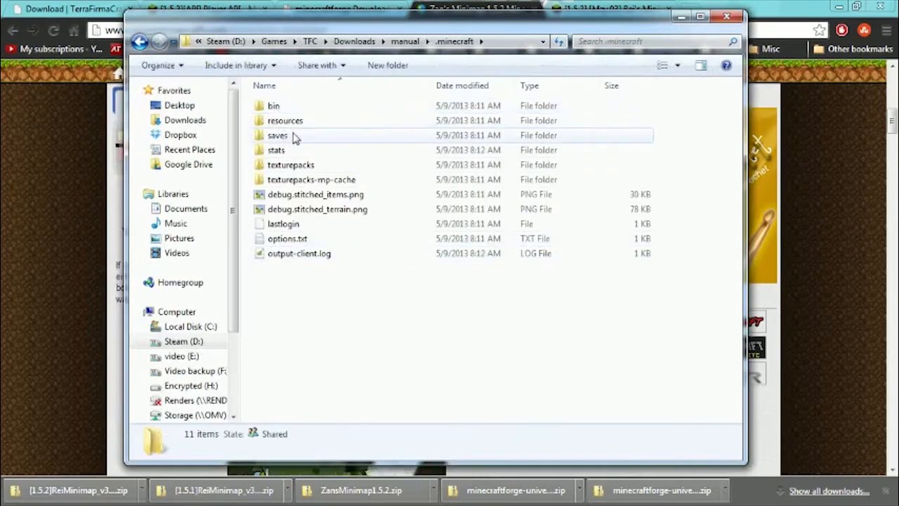
{"action": "double_click", "coordinate": [284, 107]}
{"action": "right_click", "coordinate": [297, 184]}
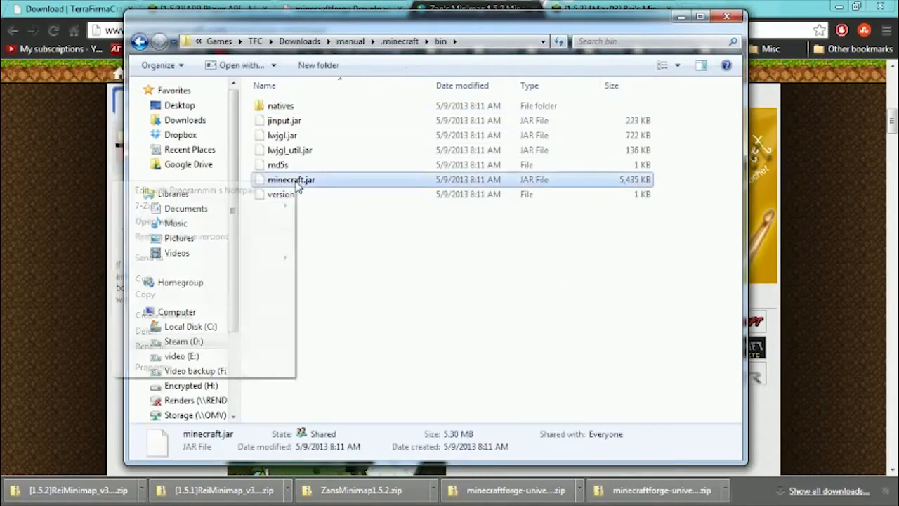
{"action": "left_click", "coordinate": [167, 331]}
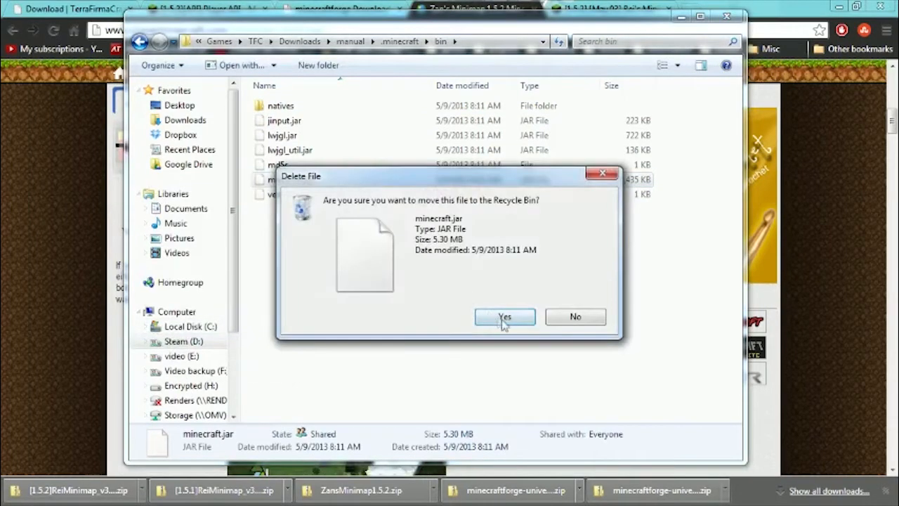
{"action": "left_click", "coordinate": [502, 317]}
{"action": "right_click", "coordinate": [314, 220]}
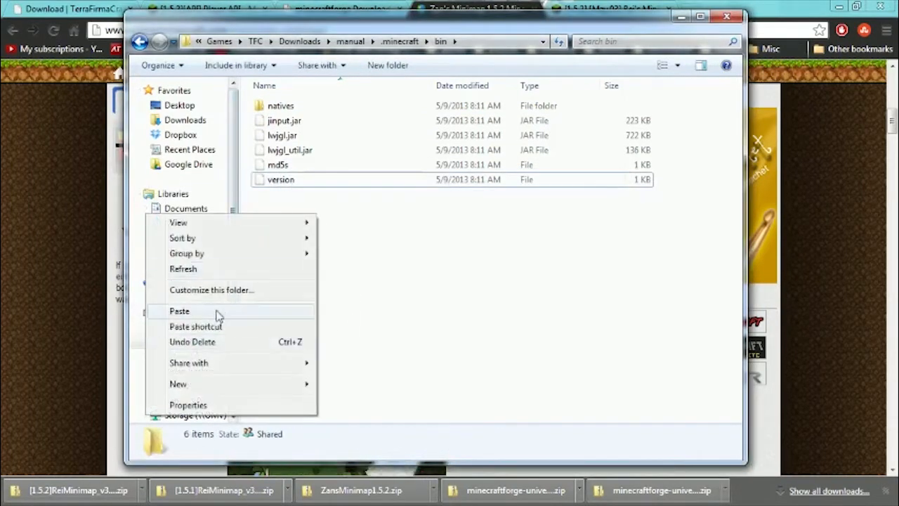
{"action": "left_click", "coordinate": [180, 311]}
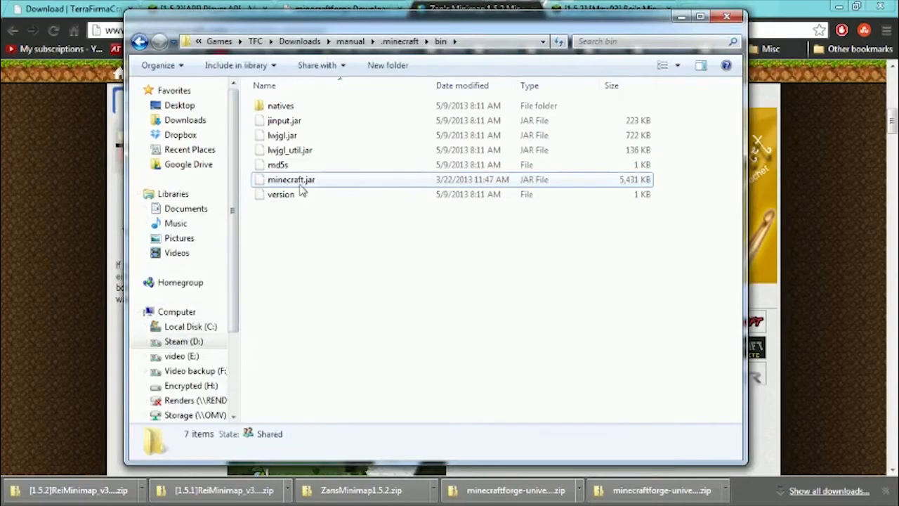
Run TFC.bat from the manual folder again, log in to check the game version on the main menu, and quit.
{"action": "key", "text": "BackSpace"}
{"action": "key", "text": "BackSpace"}
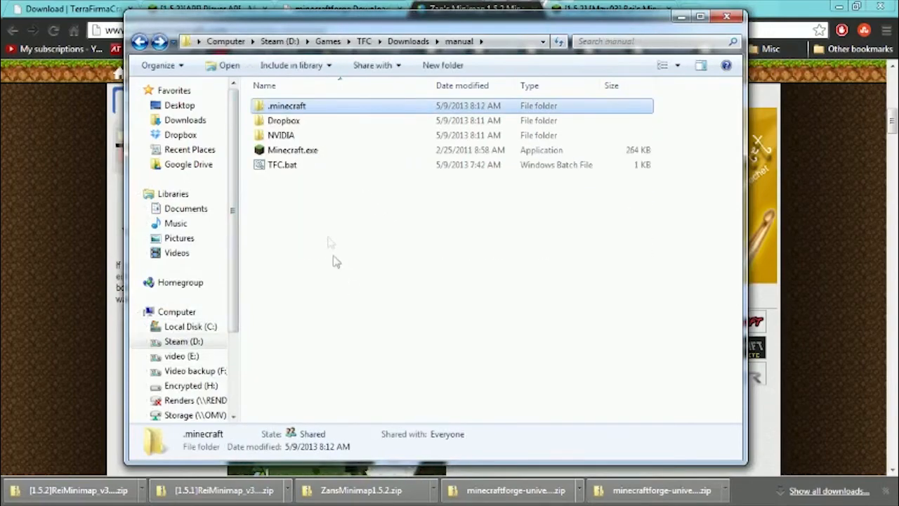
{"action": "left_click", "coordinate": [288, 164]}
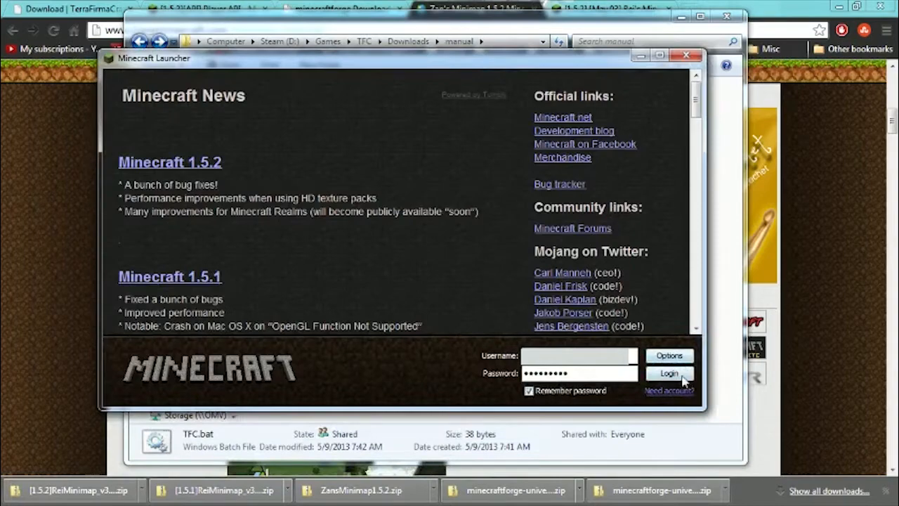
{"action": "left_click", "coordinate": [682, 377]}
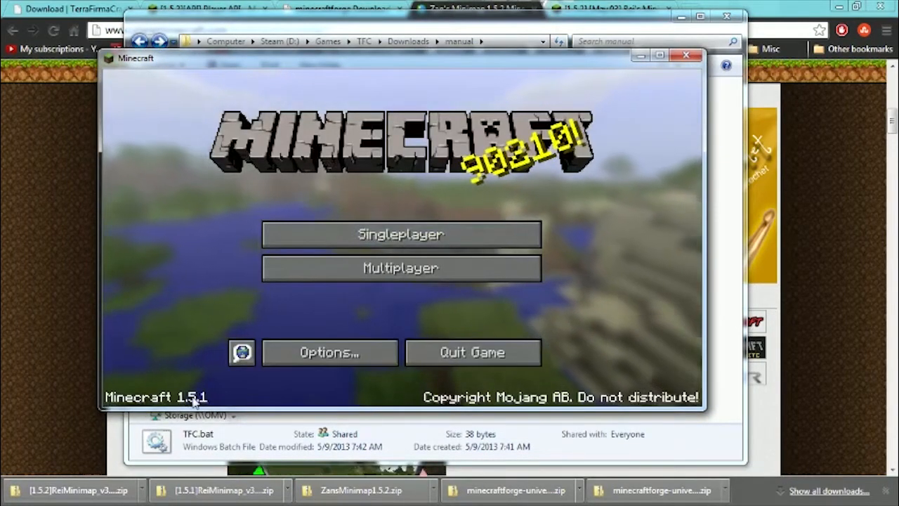
{"action": "left_click", "coordinate": [491, 353]}
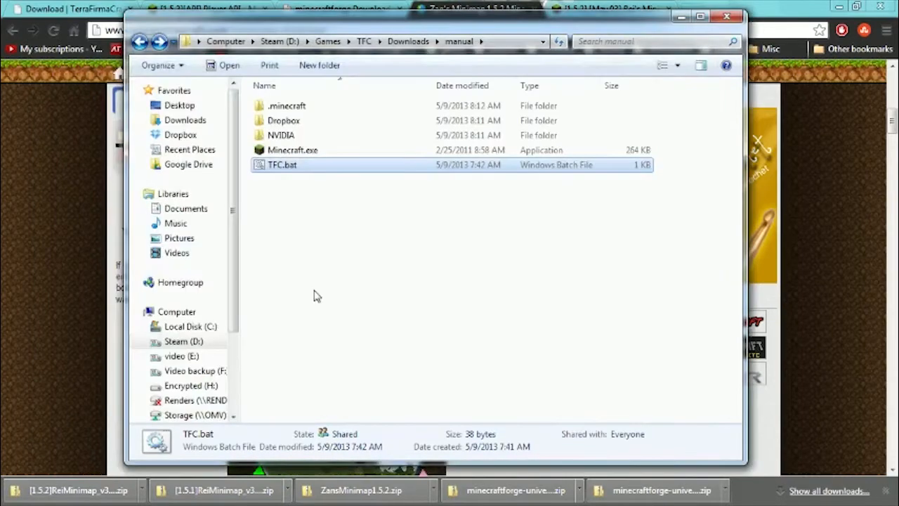
Open minecraft.jar from the manual .minecraft\bin folder as a 7-Zip archive and place its window beside the folder window.
{"action": "double_click", "coordinate": [306, 107]}
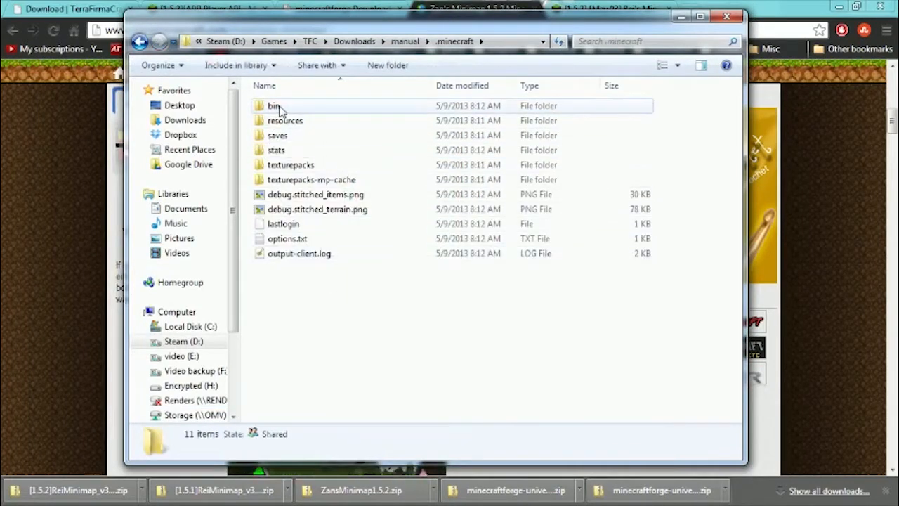
{"action": "double_click", "coordinate": [279, 107]}
{"action": "left_click", "coordinate": [296, 181]}
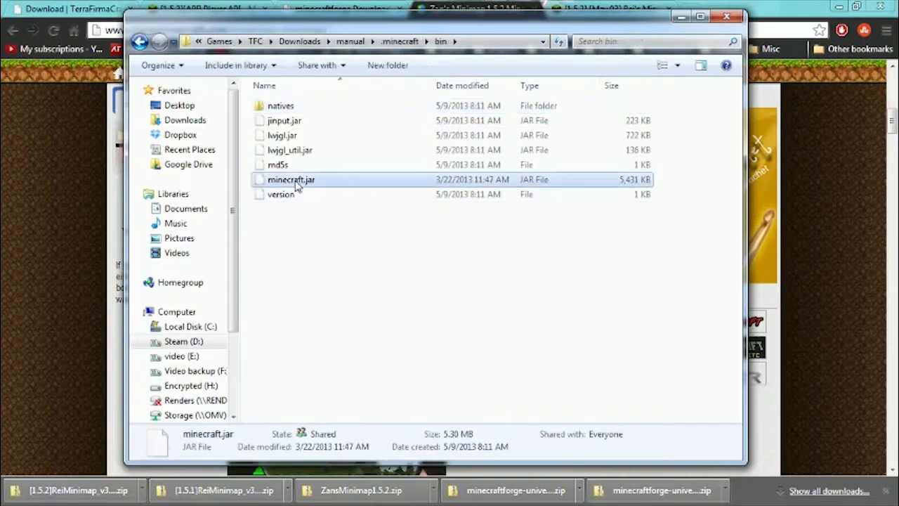
{"action": "right_click", "coordinate": [295, 184]}
{"action": "mouse_move", "coordinate": [251, 210]}
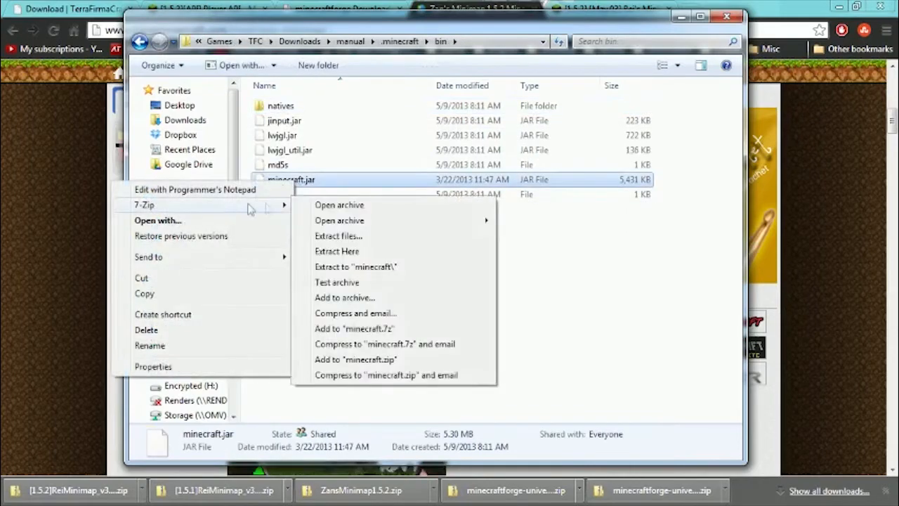
{"action": "left_click", "coordinate": [348, 209]}
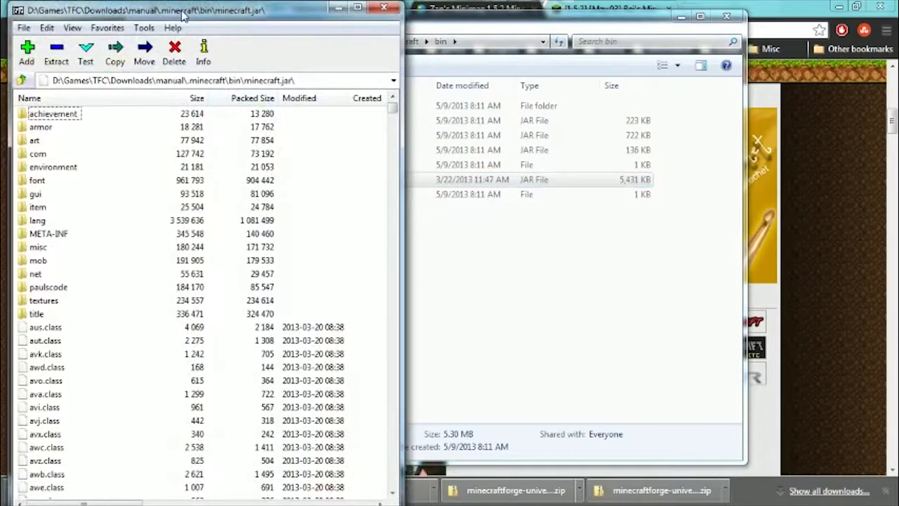
{"action": "left_click_drag", "start_coordinate": [181, 16], "coordinate": [680, 16]}
Delete the META-INF folder from the minecraft.jar archive.
{"action": "left_click", "coordinate": [552, 234]}
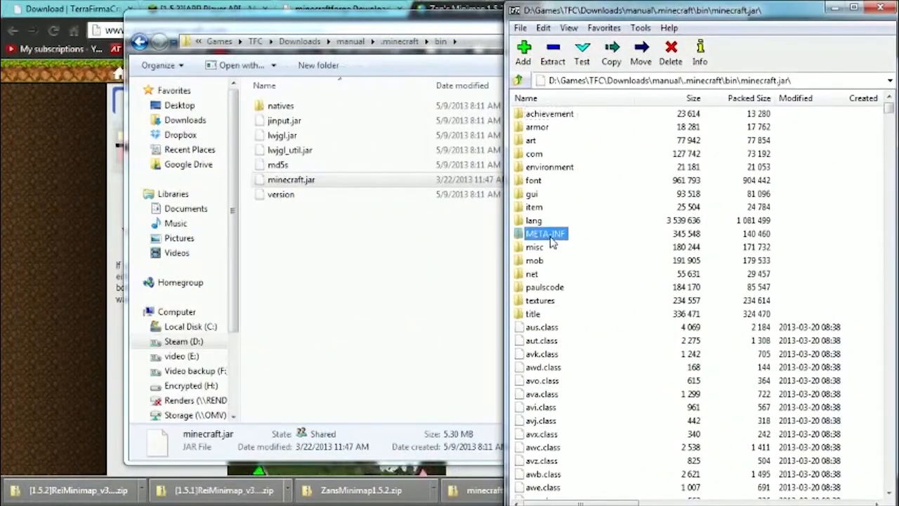
{"action": "right_click", "coordinate": [556, 235]}
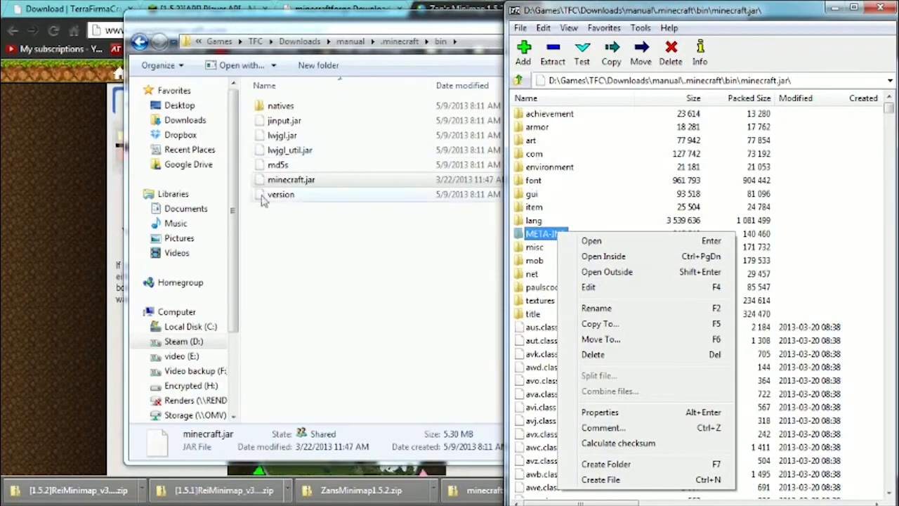
{"action": "left_click", "coordinate": [594, 355]}
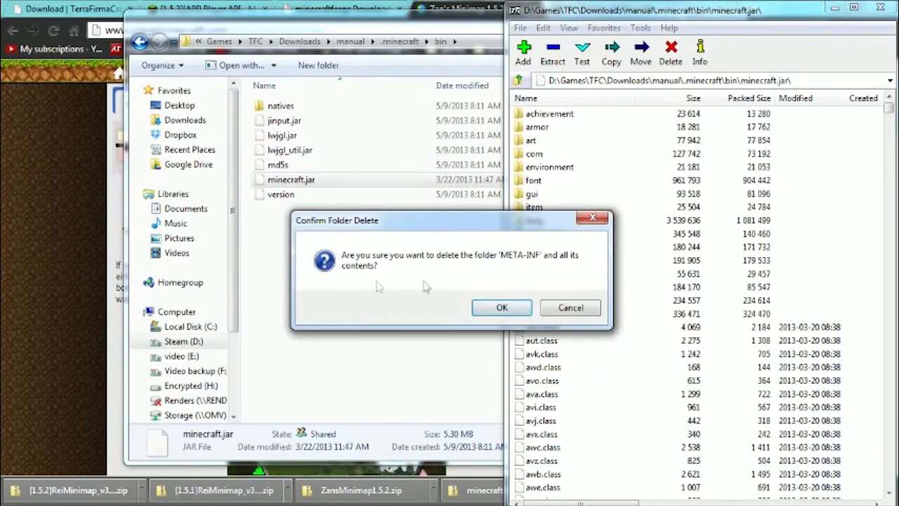
{"action": "left_click", "coordinate": [501, 308]}
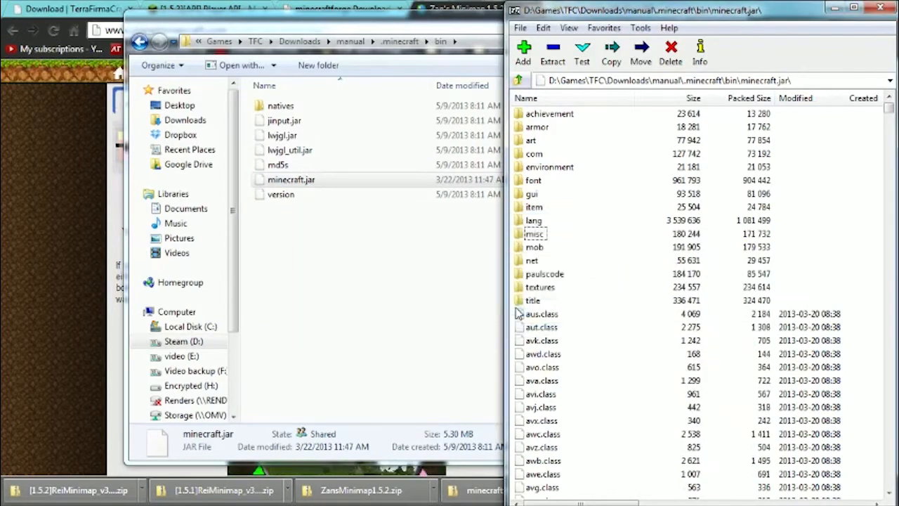
Go to the Downloads\1.5.1 folder and shift its window so the minecraft.jar archive window stays partly visible.
{"action": "left_click", "coordinate": [302, 257]}
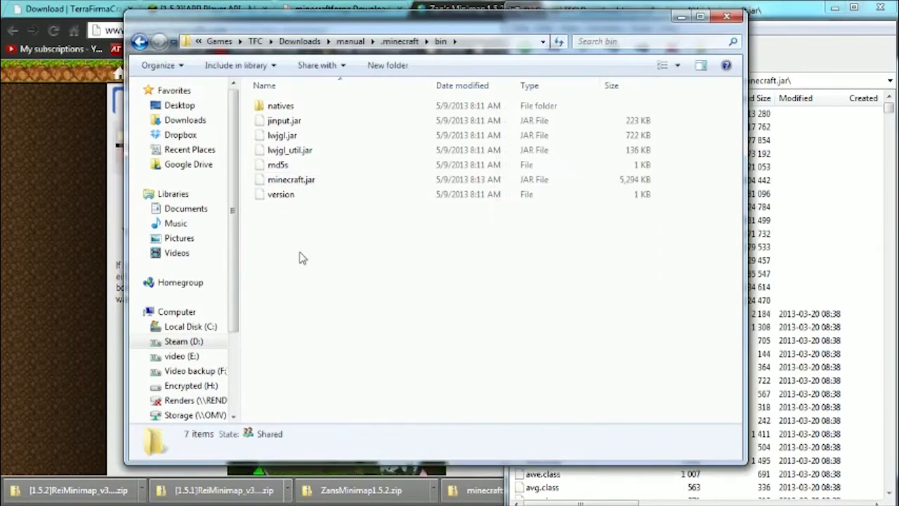
{"action": "key", "text": "BackSpace"}
{"action": "key", "text": "BackSpace"}
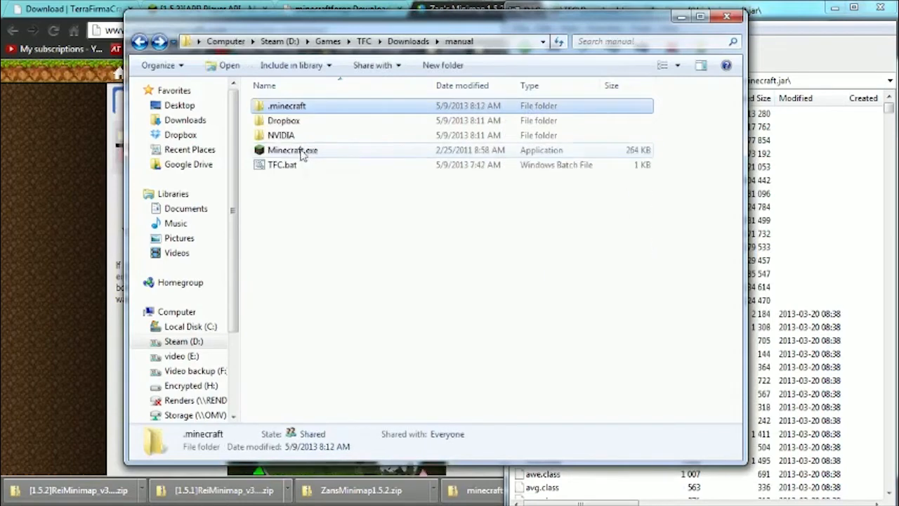
{"action": "key", "text": "BackSpace"}
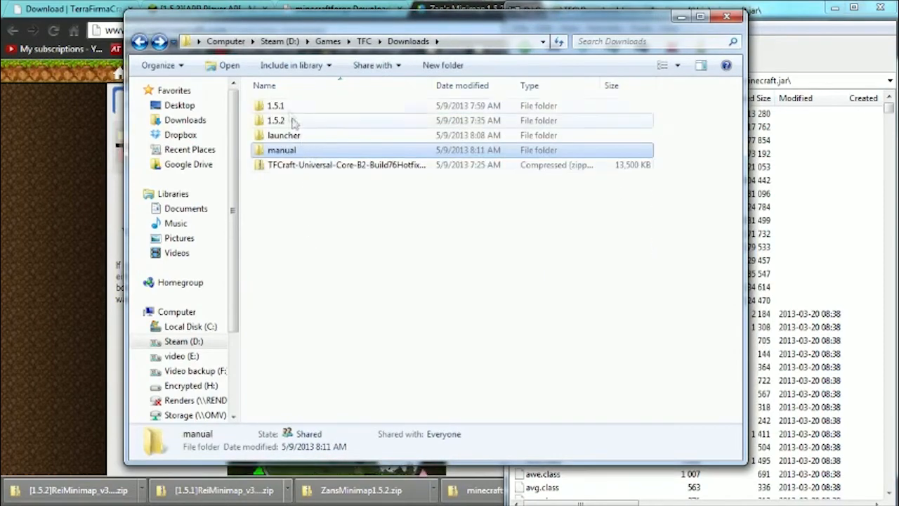
{"action": "double_click", "coordinate": [288, 108]}
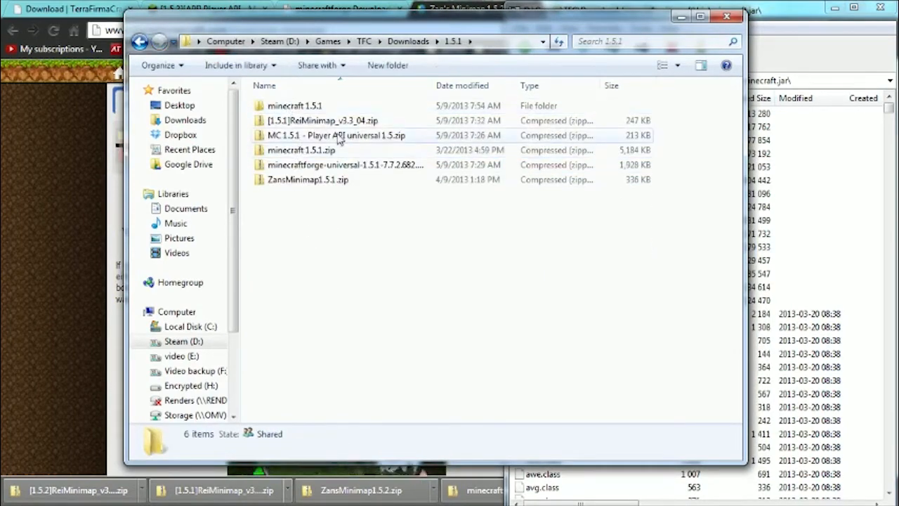
{"action": "left_click_drag", "start_coordinate": [492, 16], "coordinate": [400, 11]}
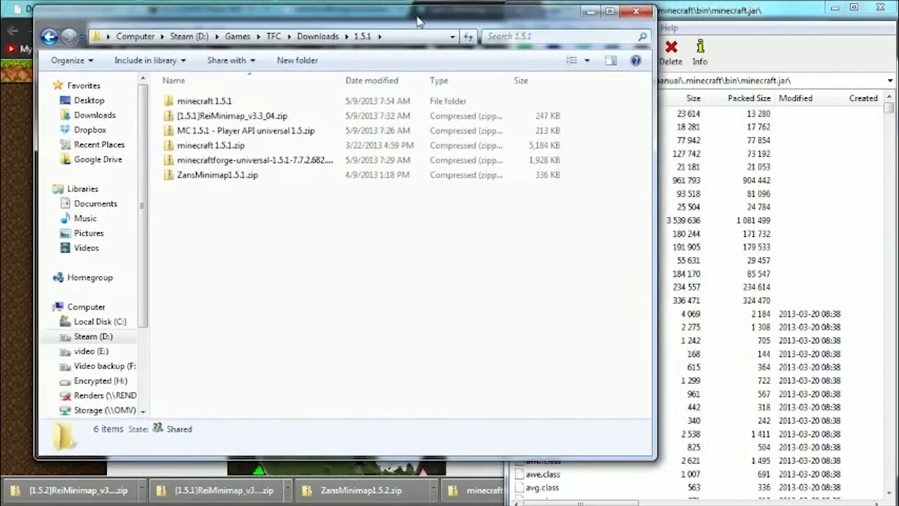
Examine the Minecraft Forge and Player API zip files in the 1.5.1 folder.
{"action": "left_click", "coordinate": [249, 161]}
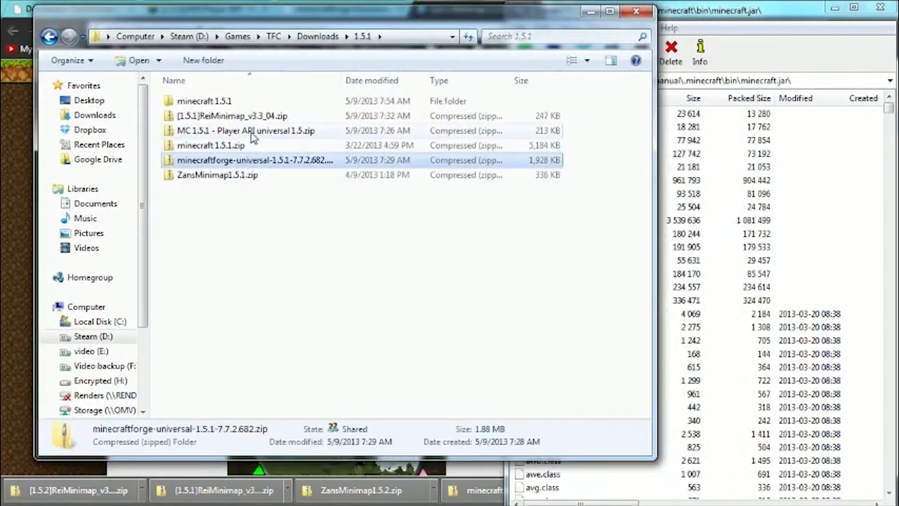
{"action": "left_click", "coordinate": [284, 132], "text": "ctrl"}
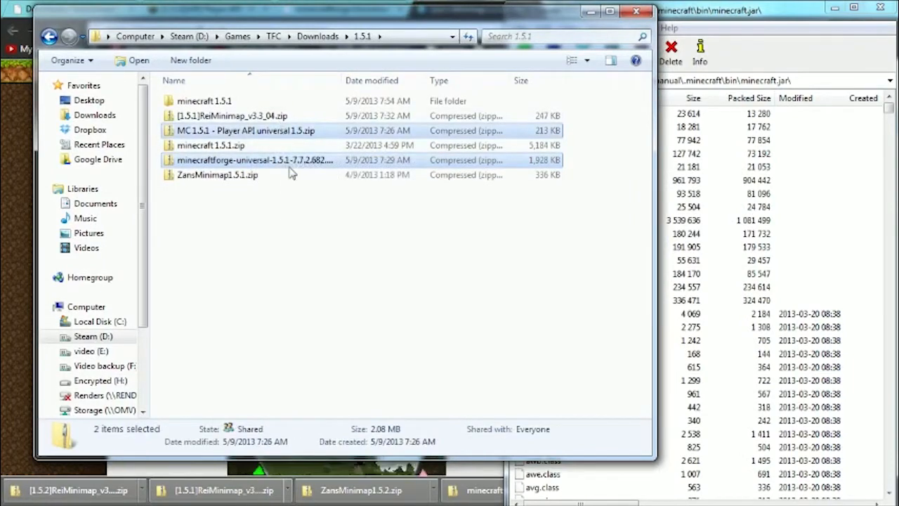
{"action": "left_click", "coordinate": [295, 208]}
{"action": "right_click", "coordinate": [270, 161]}
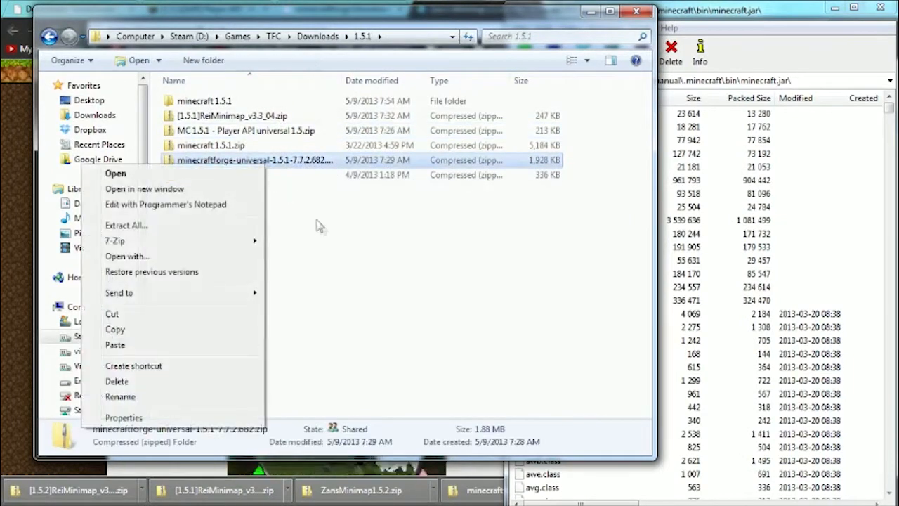
{"action": "left_click", "coordinate": [284, 177]}
{"action": "left_click", "coordinate": [235, 166]}
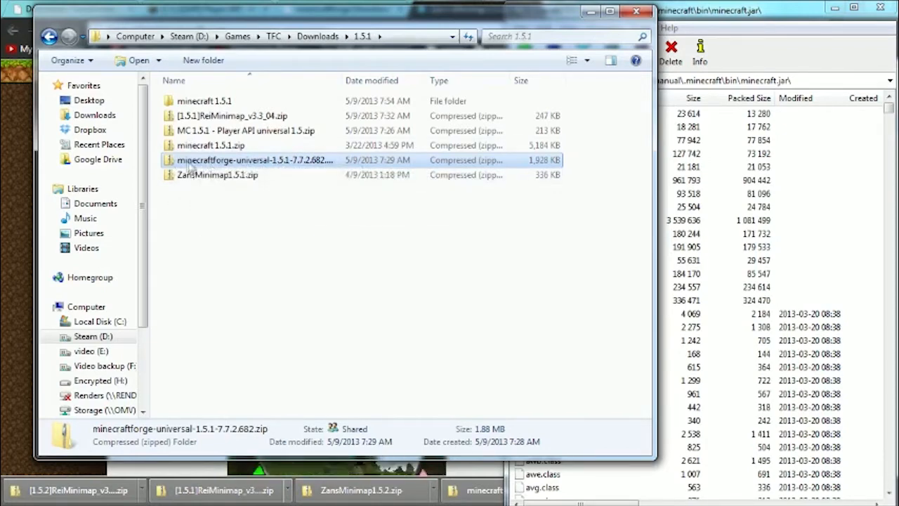
{"action": "left_click", "coordinate": [215, 133]}
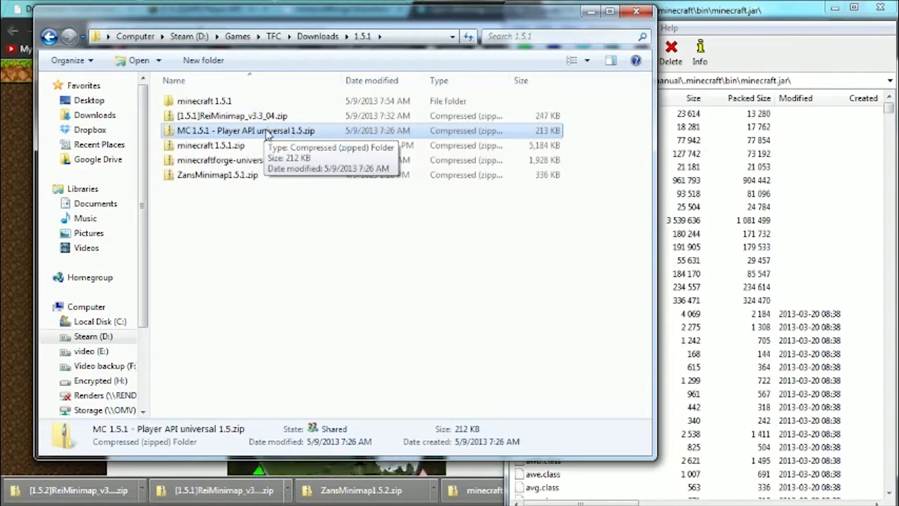
{"action": "left_click", "coordinate": [271, 241]}
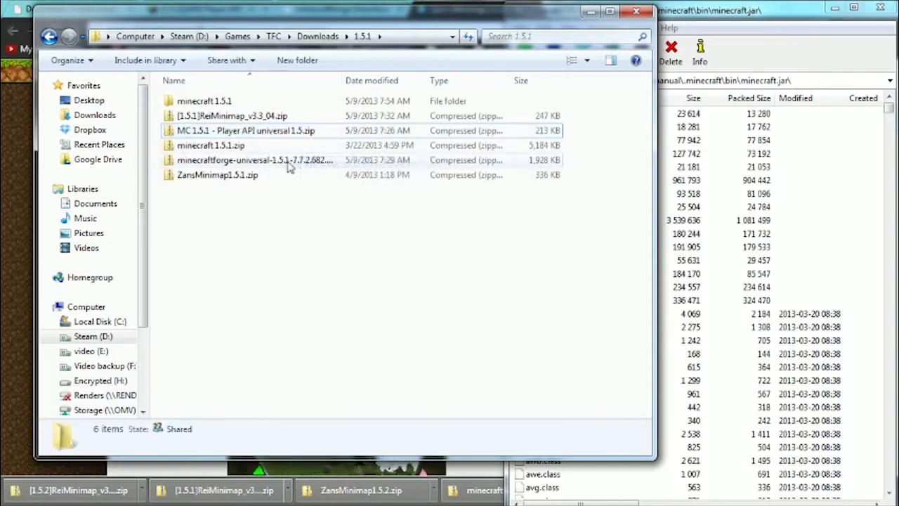
Open minecraftforge-universal-1.5.1-7.7.2.682.zip as a 7-Zip archive and place its window beside the minecraft.jar archive.
{"action": "left_click", "coordinate": [290, 162]}
{"action": "right_click", "coordinate": [267, 163]}
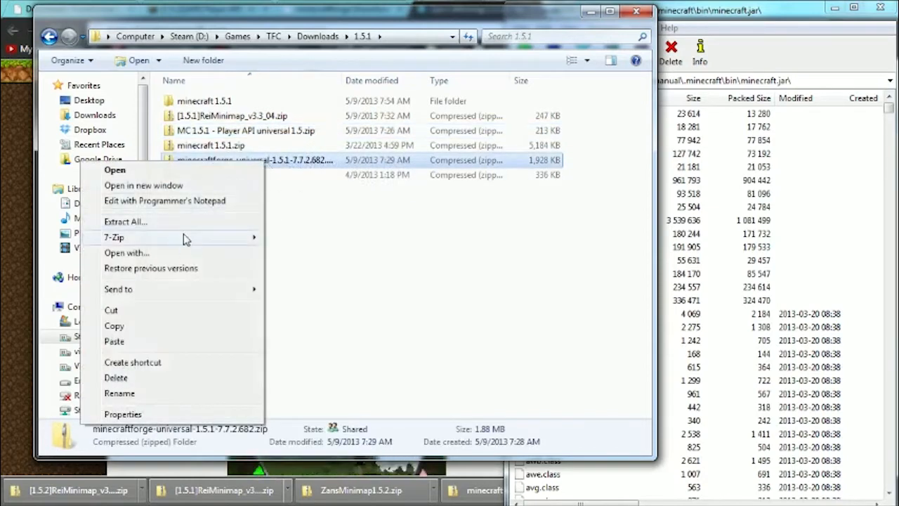
{"action": "mouse_move", "coordinate": [253, 237]}
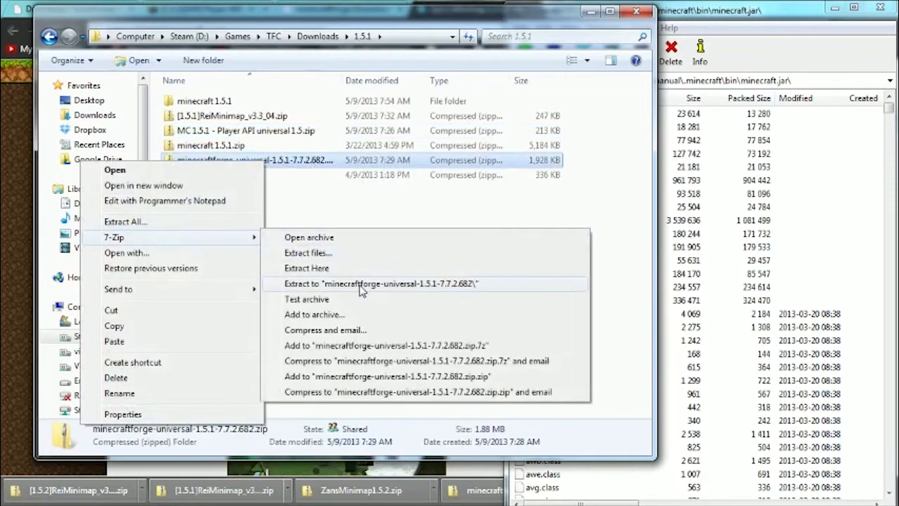
{"action": "left_click", "coordinate": [329, 238]}
{"action": "left_click", "coordinate": [728, 18]}
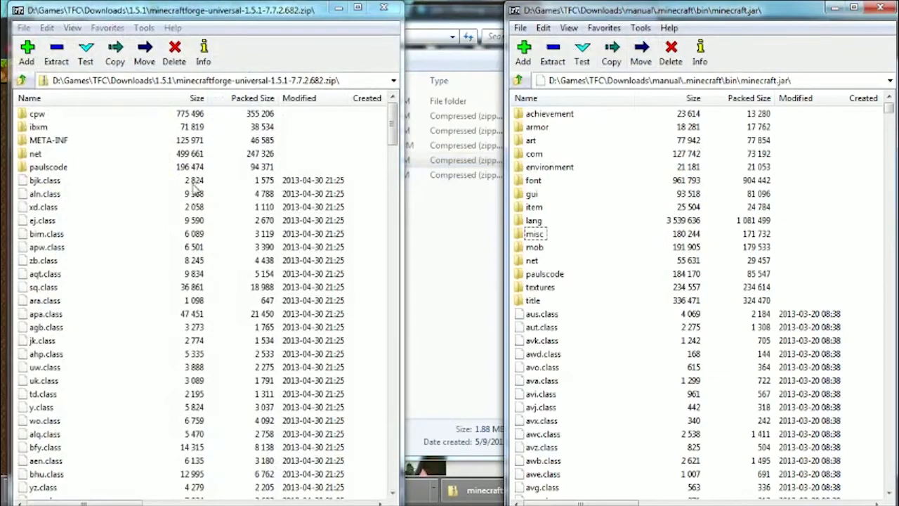
Copy everything in the Minecraft Forge archive, including META-INF, into the minecraft.jar archive and check the added META-INF folder.
{"action": "left_click", "coordinate": [57, 141]}
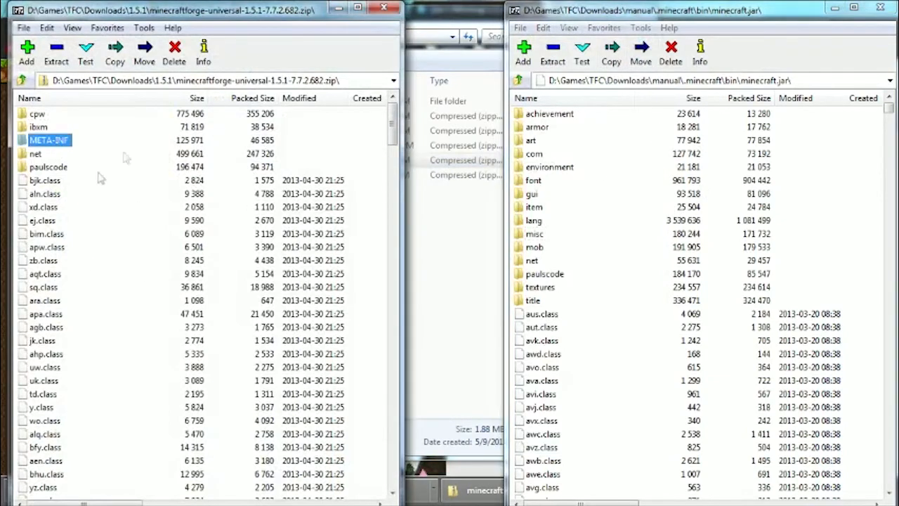
{"action": "double_click", "coordinate": [196, 80]}
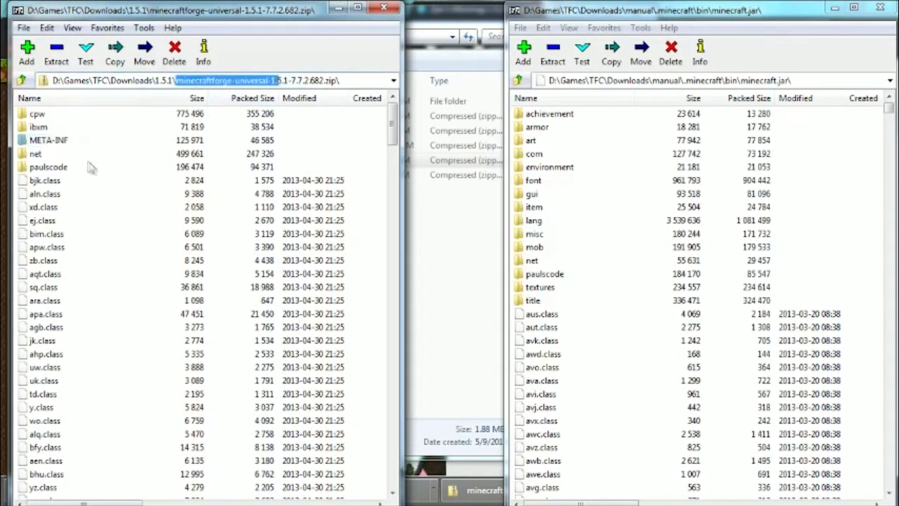
{"action": "left_click", "coordinate": [49, 141]}
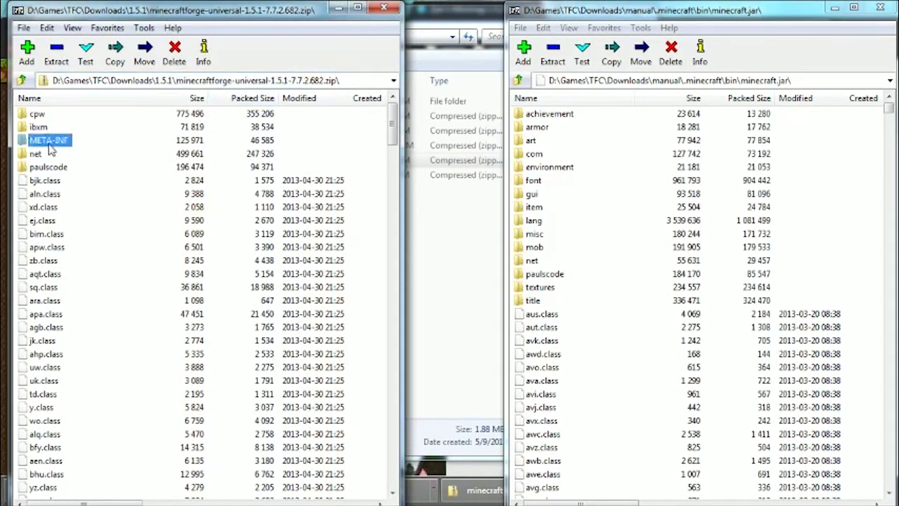
{"action": "key", "text": "ctrl+a"}
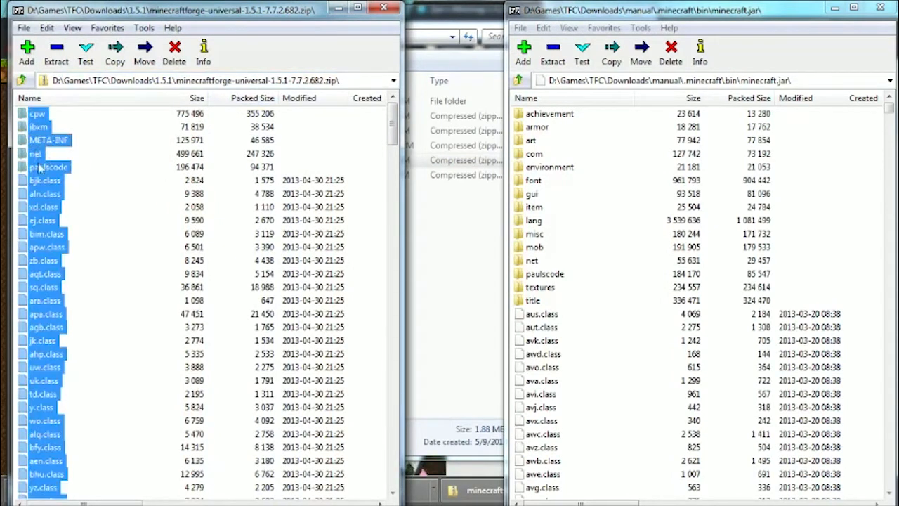
{"action": "scroll", "coordinate": [61, 204], "scroll_direction": "down", "scroll_amount": 10}
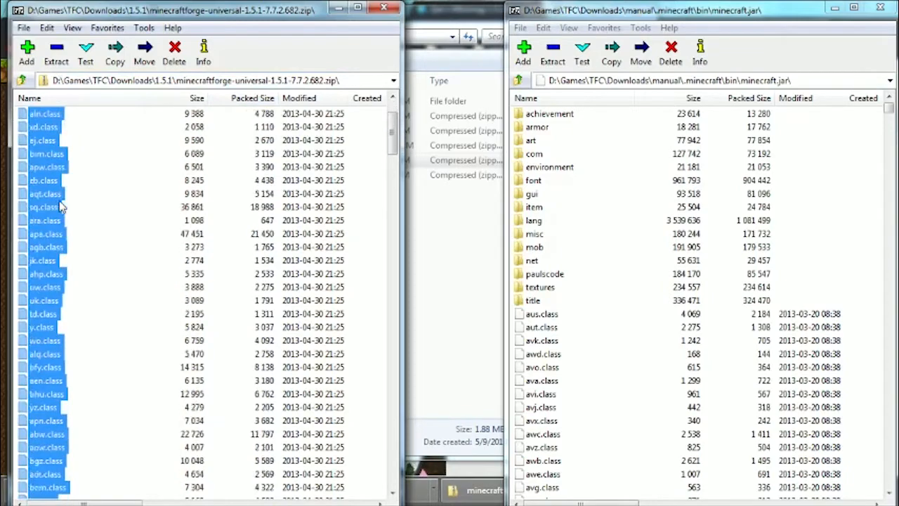
{"action": "scroll", "coordinate": [61, 204], "scroll_direction": "down", "scroll_amount": 5}
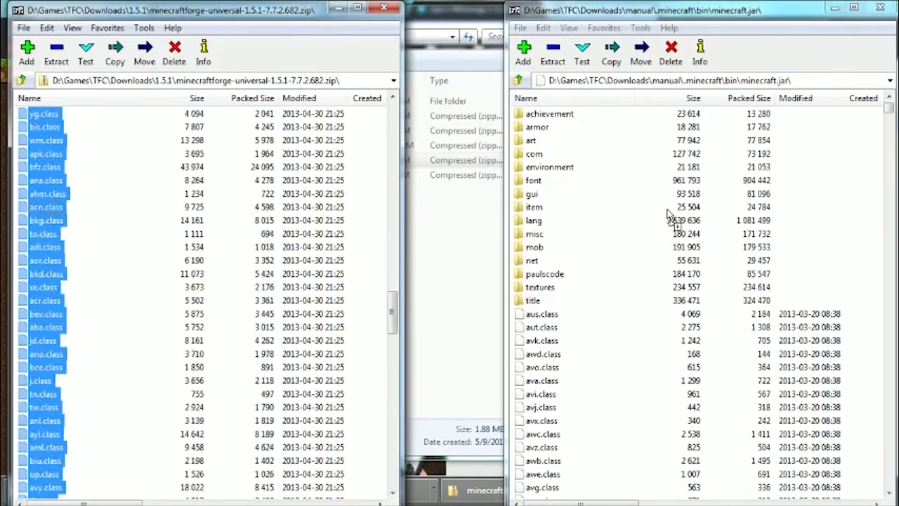
{"action": "left_click_drag", "start_coordinate": [671, 216], "coordinate": [671, 218]}
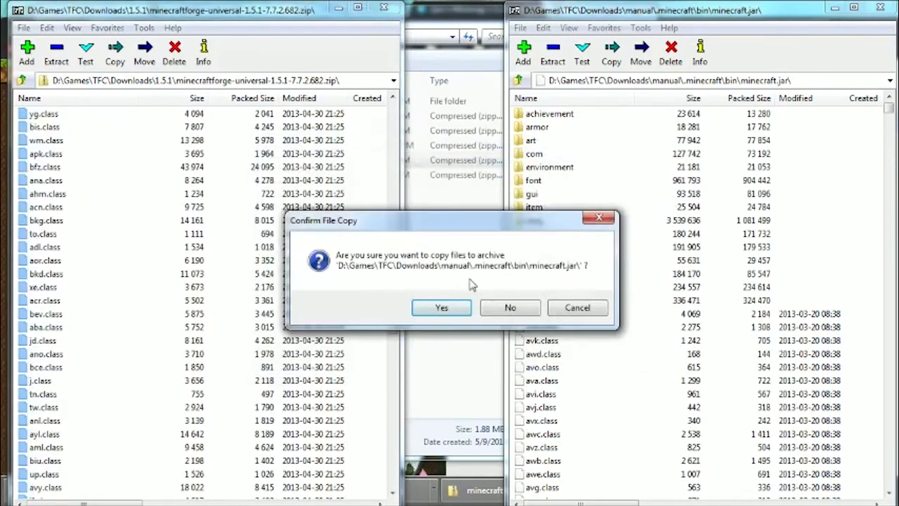
{"action": "left_click", "coordinate": [441, 307]}
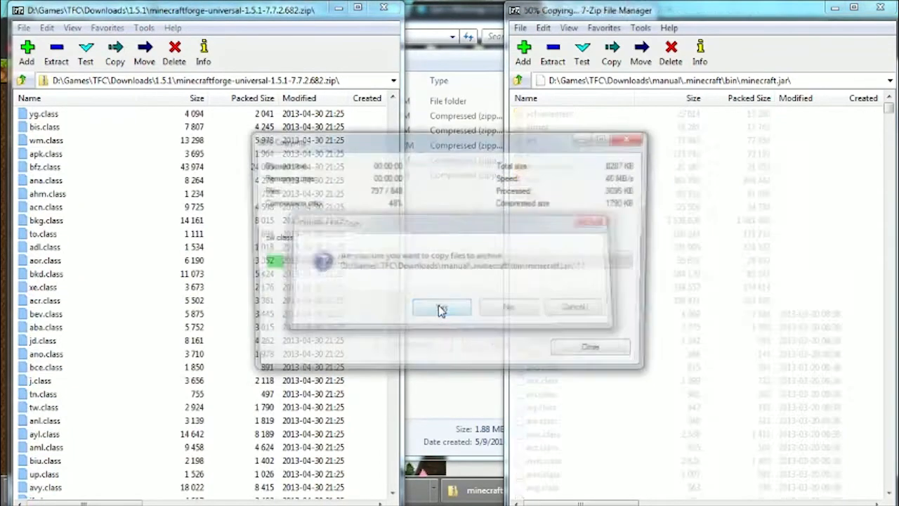
{"action": "left_click", "coordinate": [541, 261]}
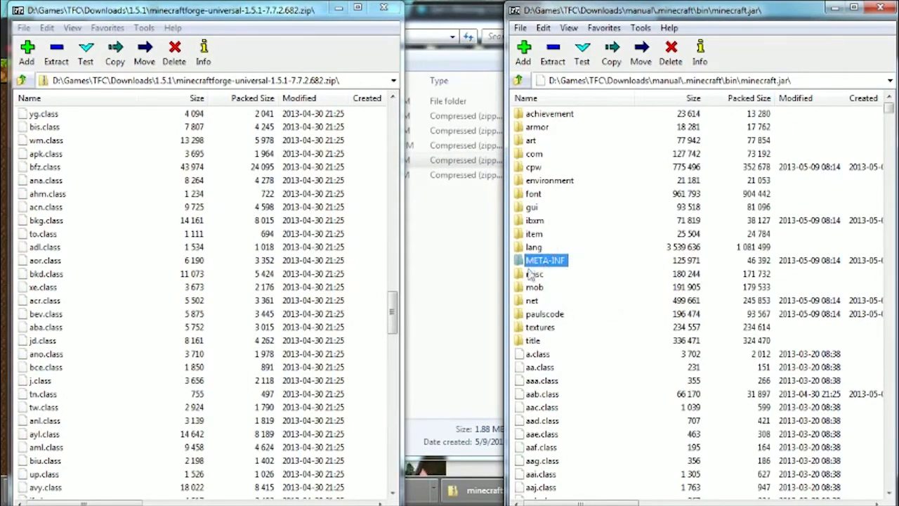
Copy all files from MC 1.5.1 - Player API universal 1.5.zip into the minecraft.jar archive and close both archive windows.
{"action": "left_click", "coordinate": [23, 80]}
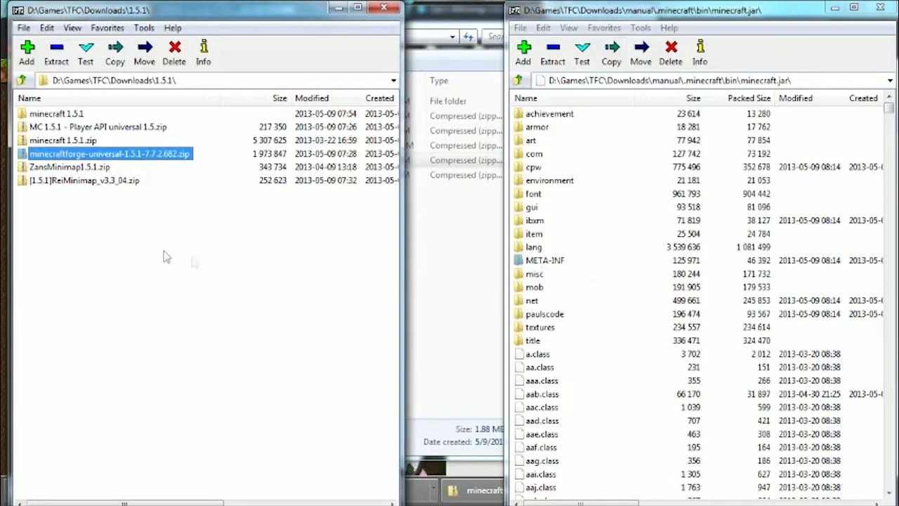
{"action": "left_click", "coordinate": [133, 253]}
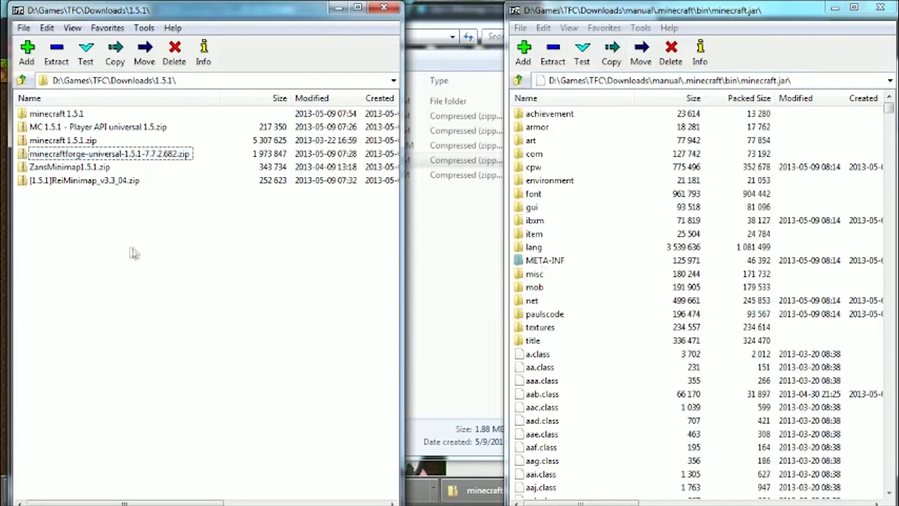
{"action": "double_click", "coordinate": [102, 127]}
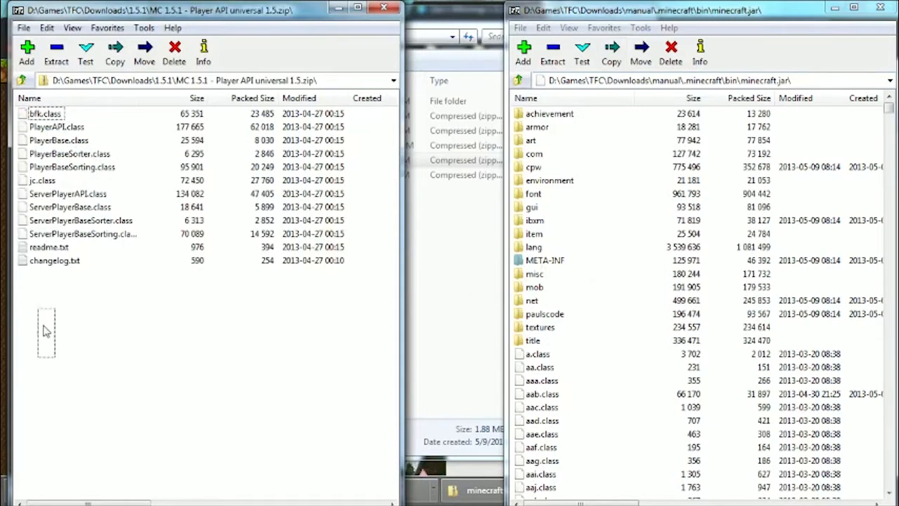
{"action": "left_click_drag", "start_coordinate": [44, 330], "coordinate": [30, 112]}
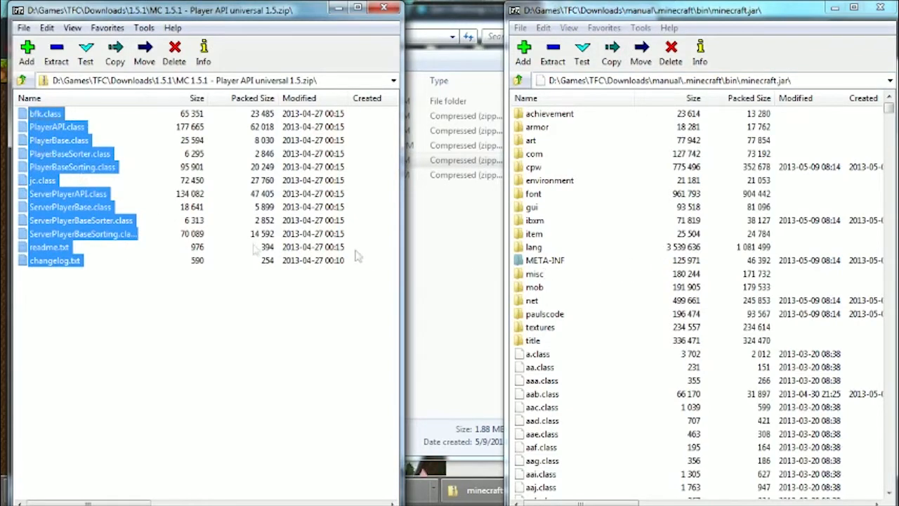
{"action": "left_click_drag", "start_coordinate": [393, 247], "coordinate": [717, 280]}
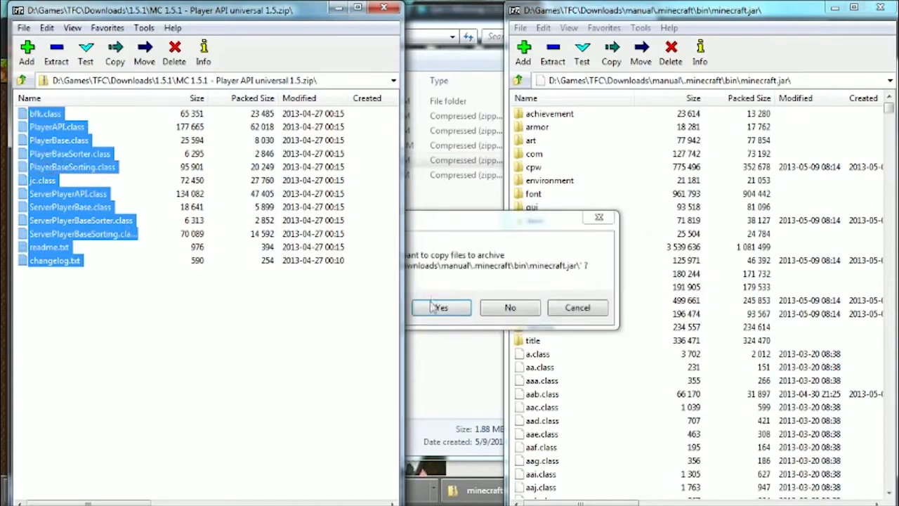
{"action": "left_click", "coordinate": [444, 309]}
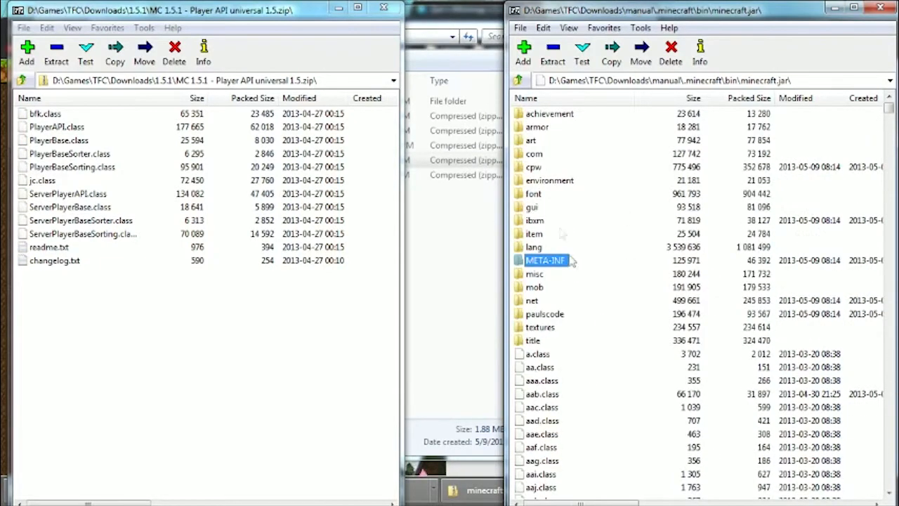
{"action": "left_click", "coordinate": [880, 7]}
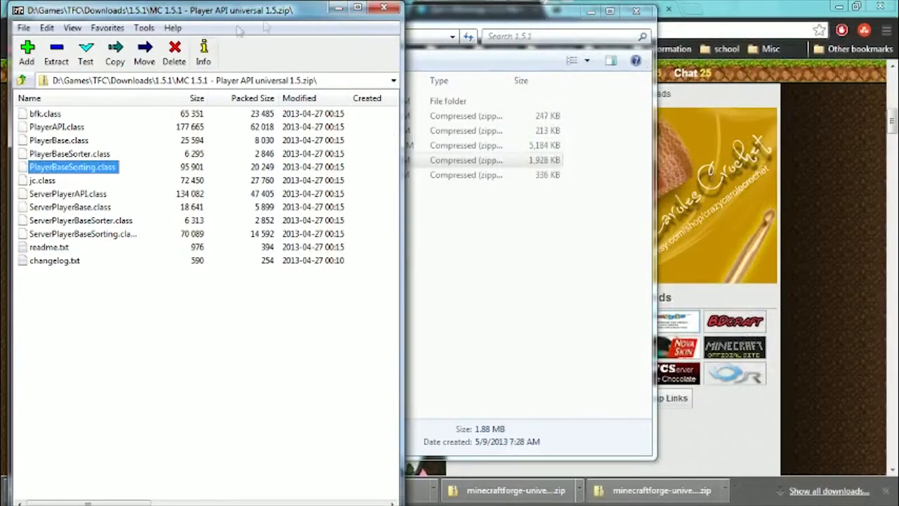
{"action": "left_click", "coordinate": [383, 9]}
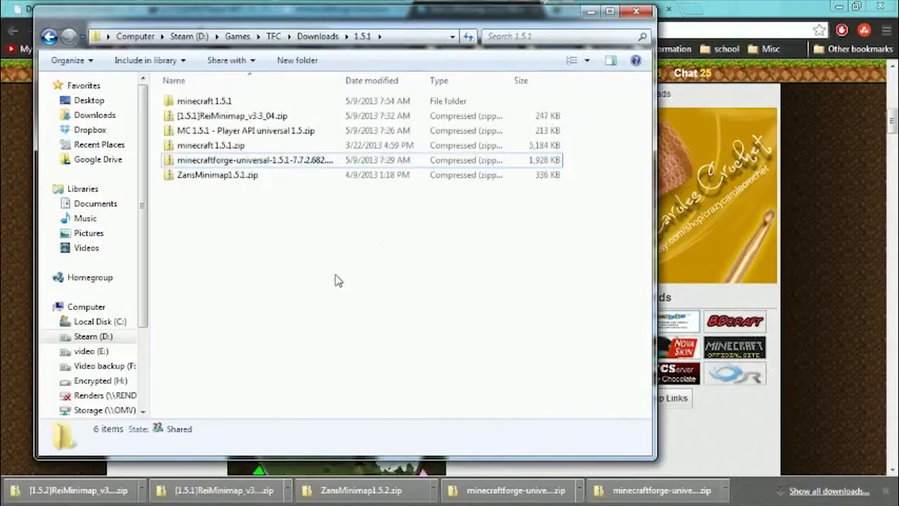
Go to the manual installation's .minecraft\bin folder and select minecraft.jar to check its file size.
{"action": "key", "text": "BackSpace"}
{"action": "key", "text": "BackSpace"}
{"action": "key", "text": "Return"}
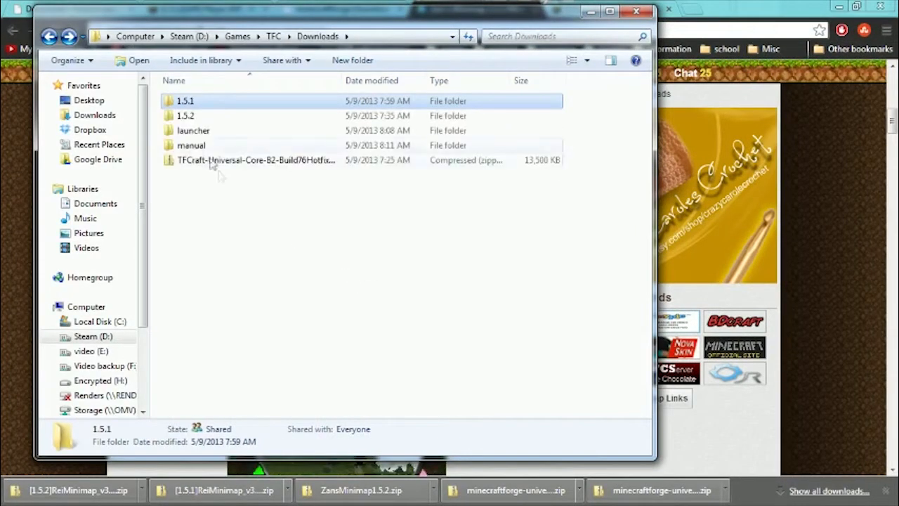
{"action": "double_click", "coordinate": [195, 146]}
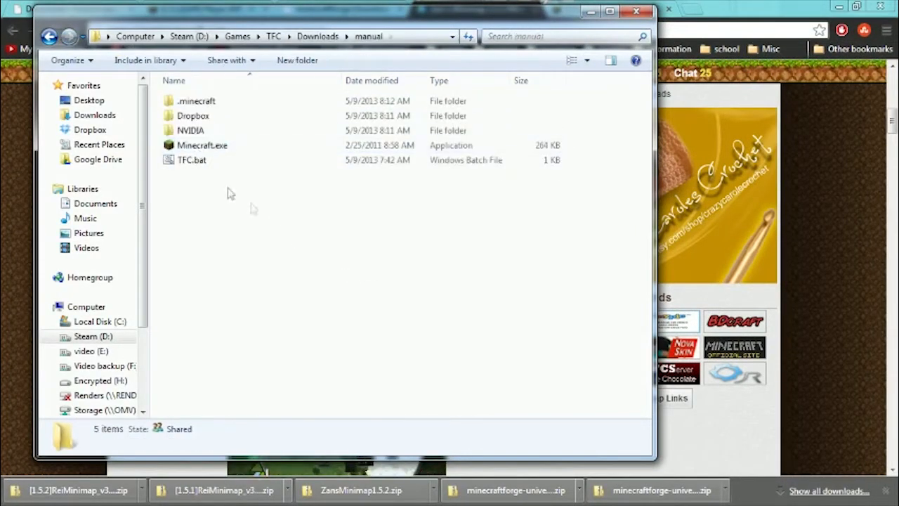
{"action": "double_click", "coordinate": [197, 103]}
{"action": "double_click", "coordinate": [189, 101]}
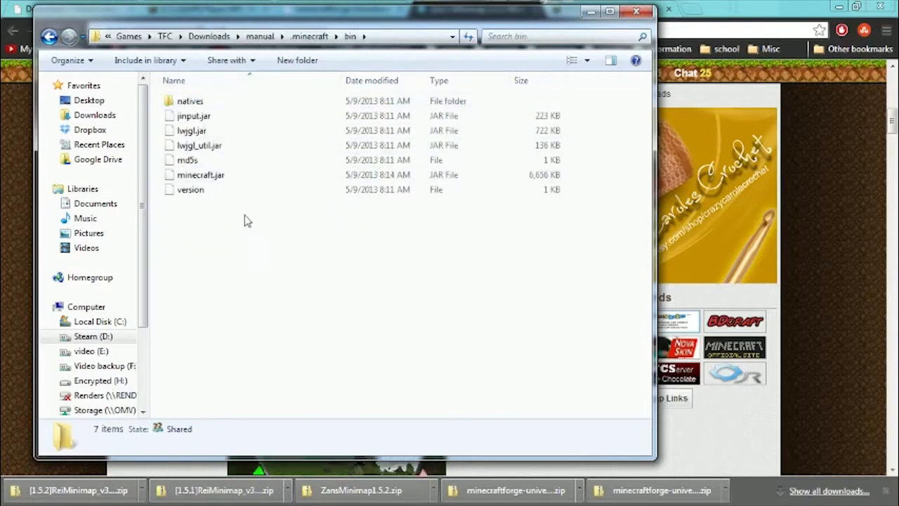
{"action": "left_click", "coordinate": [216, 177]}
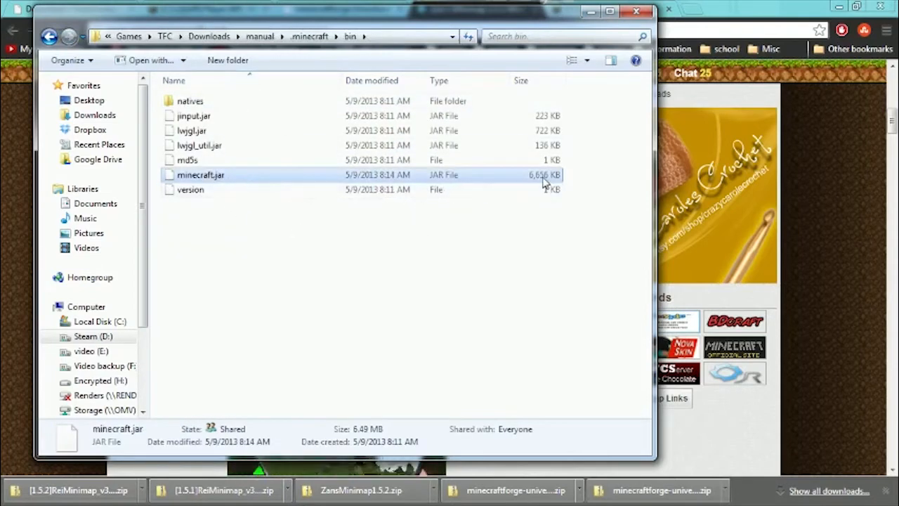
Return to the manual folder, run TFC.bat, and log in to start the Forge-modified Minecraft 1.5.1.
{"action": "key", "text": "BackSpace"}
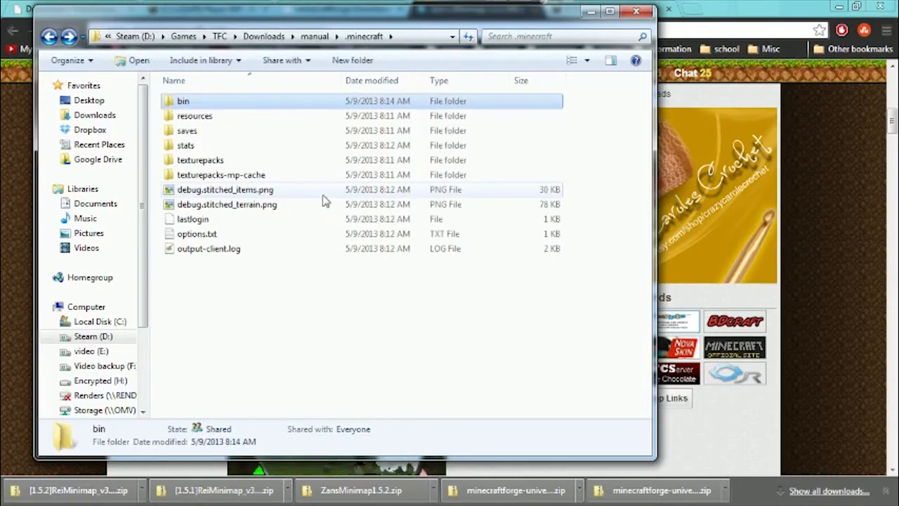
{"action": "key", "text": "BackSpace"}
{"action": "double_click", "coordinate": [192, 161]}
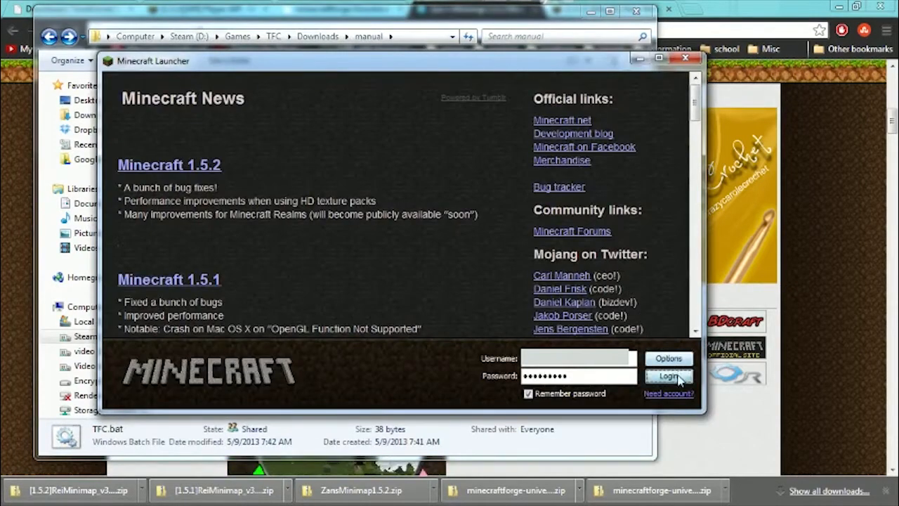
{"action": "left_click", "coordinate": [670, 376]}
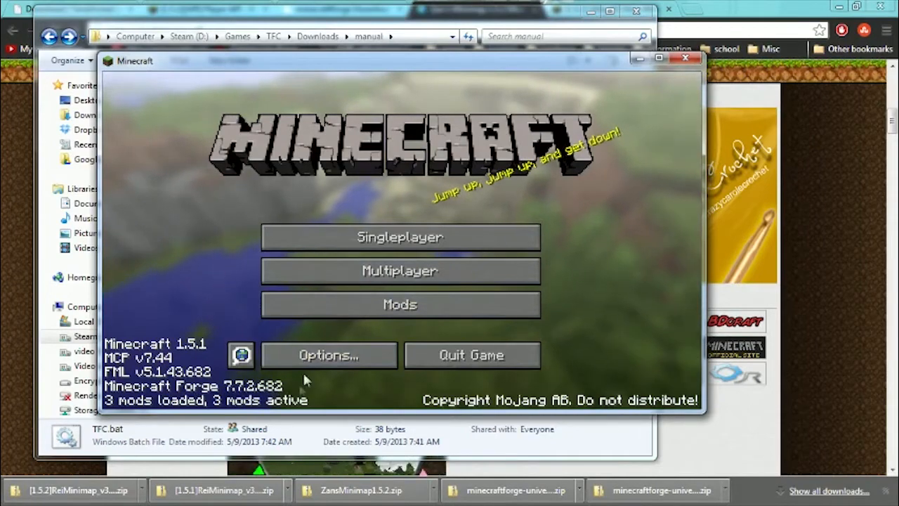
Check the Minecraft Coder Pack, Forge Mod Loader and Minecraft Forge entries in the Mod List, and quit the game.
{"action": "left_click", "coordinate": [366, 310]}
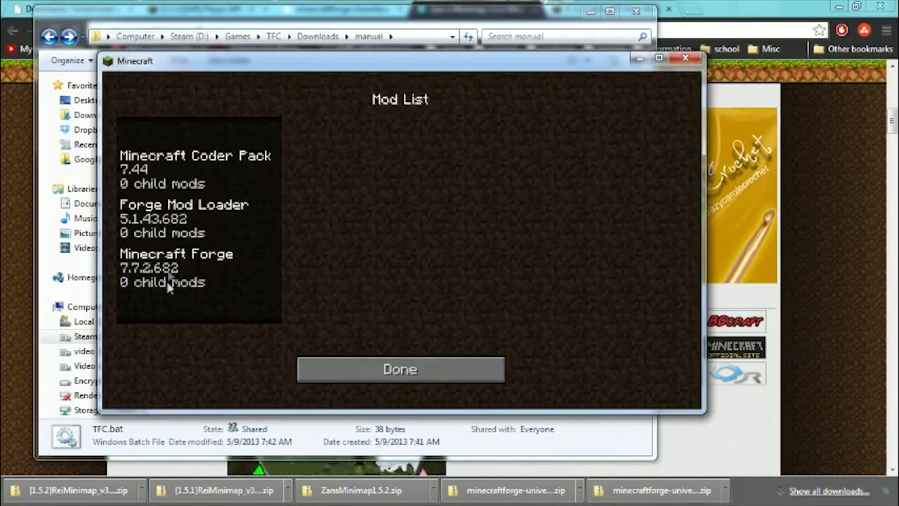
{"action": "left_click", "coordinate": [165, 213]}
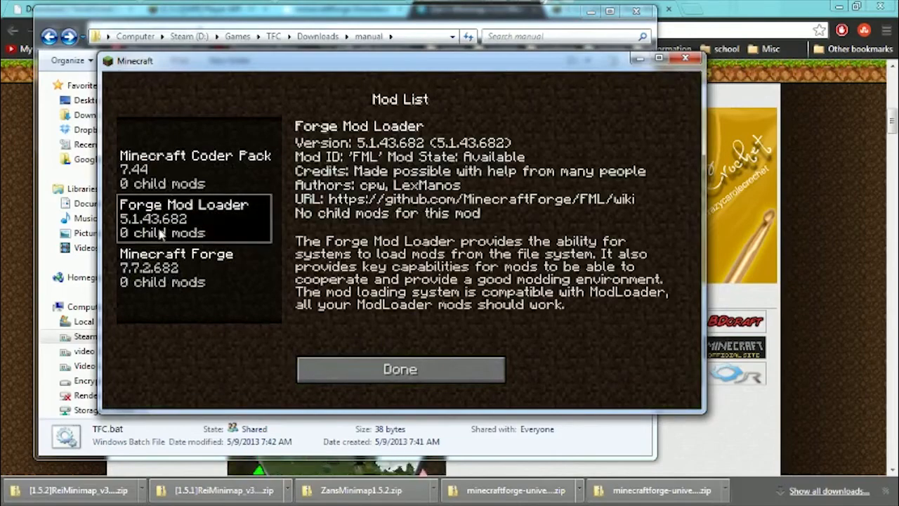
{"action": "left_click", "coordinate": [161, 271]}
{"action": "left_click", "coordinate": [174, 159]}
{"action": "left_click", "coordinate": [183, 210]}
{"action": "left_click", "coordinate": [181, 271]}
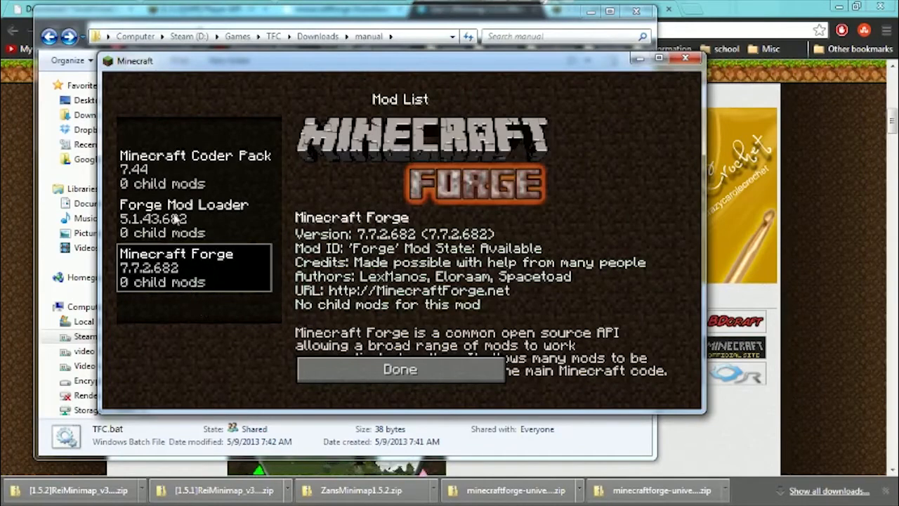
{"action": "left_click", "coordinate": [177, 215]}
{"action": "left_click", "coordinate": [184, 171]}
{"action": "left_click", "coordinate": [188, 225]}
{"action": "left_click", "coordinate": [191, 290]}
{"action": "left_click", "coordinate": [184, 171]}
{"action": "left_click", "coordinate": [183, 219]}
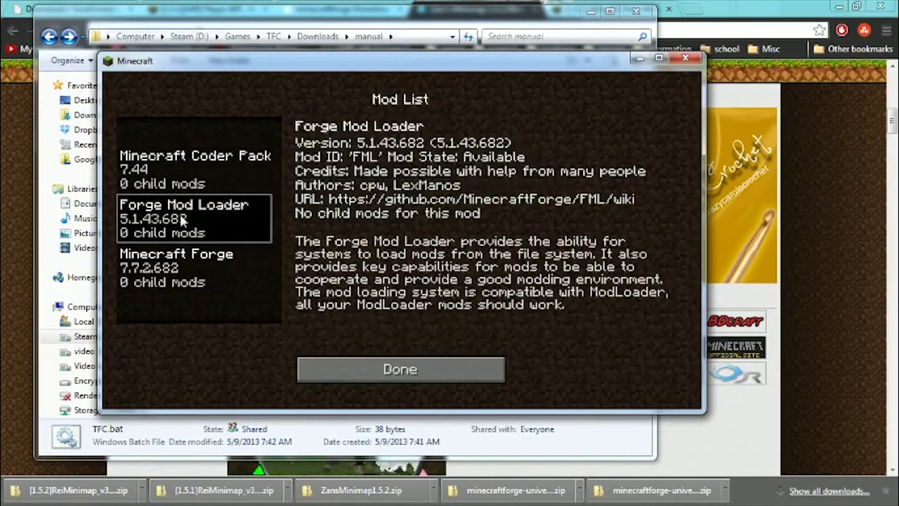
{"action": "left_click", "coordinate": [412, 373]}
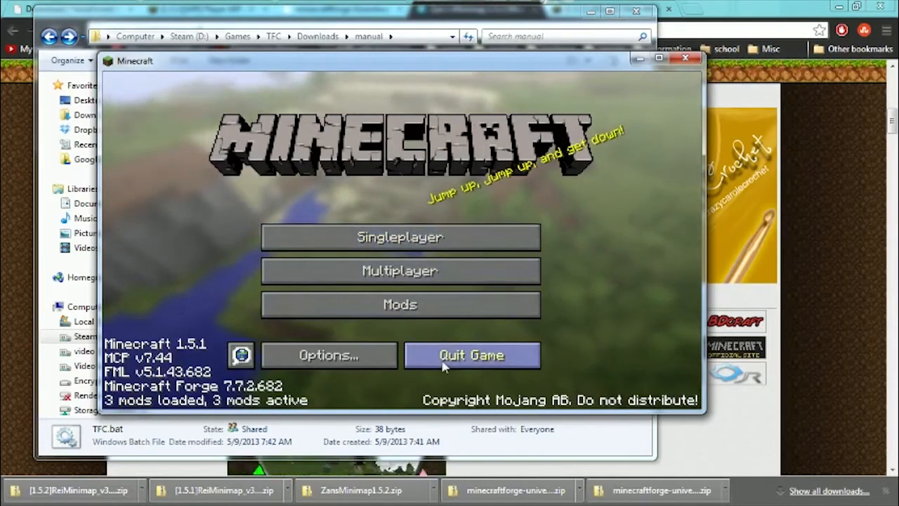
{"action": "left_click", "coordinate": [471, 355]}
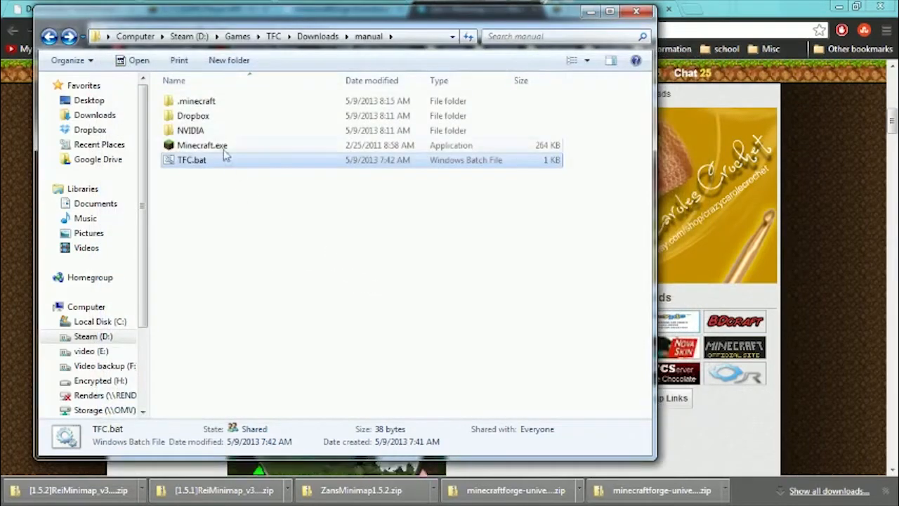
Inspect the config, coremods and mods folders inside the manual installation's .minecraft folder.
{"action": "double_click", "coordinate": [215, 106]}
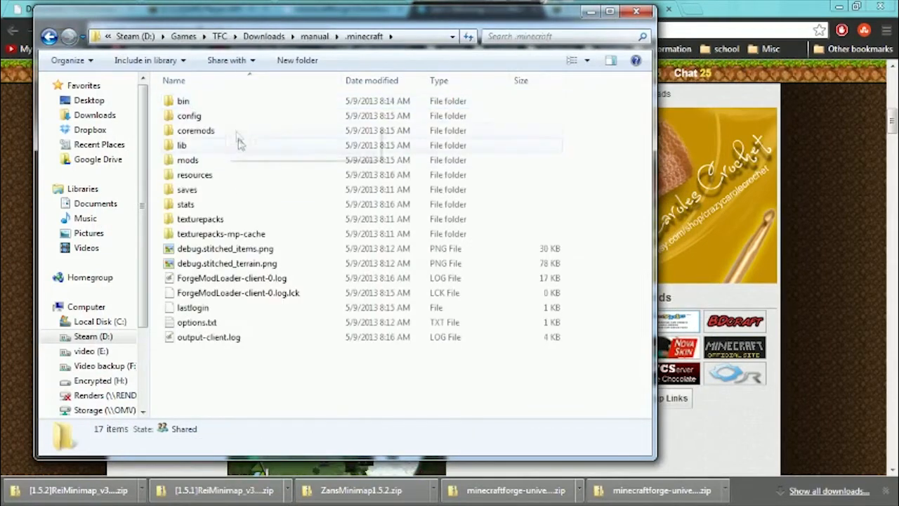
{"action": "left_click", "coordinate": [201, 132]}
{"action": "left_click", "coordinate": [197, 161]}
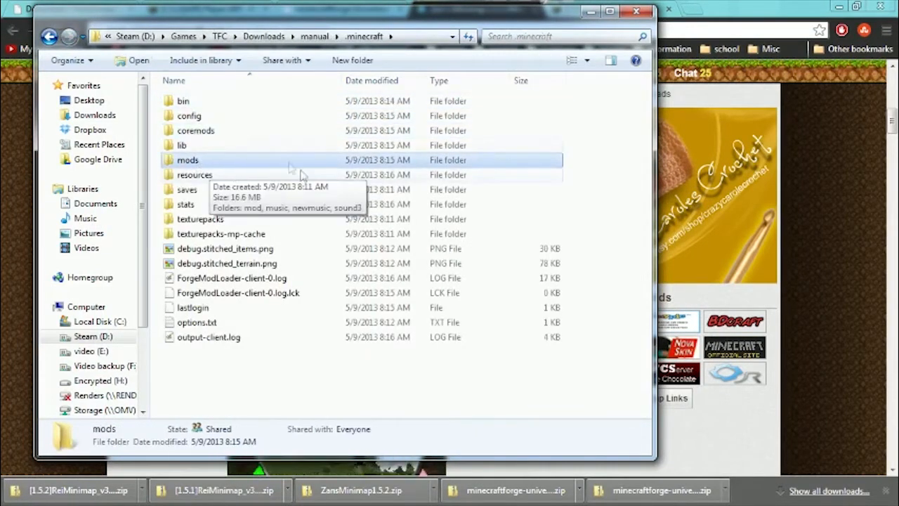
{"action": "left_click", "coordinate": [203, 118]}
{"action": "double_click", "coordinate": [197, 116]}
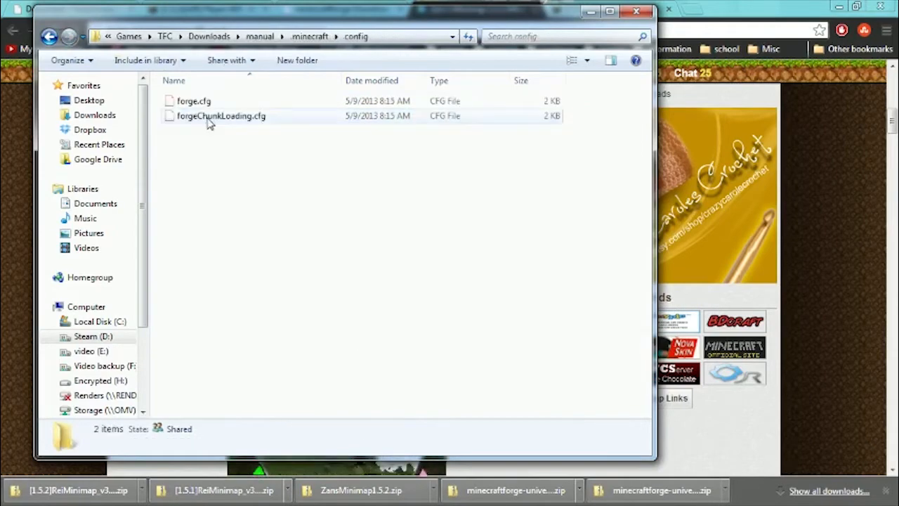
{"action": "key", "text": "BackSpace"}
{"action": "left_click", "coordinate": [201, 133]}
{"action": "double_click", "coordinate": [202, 134]}
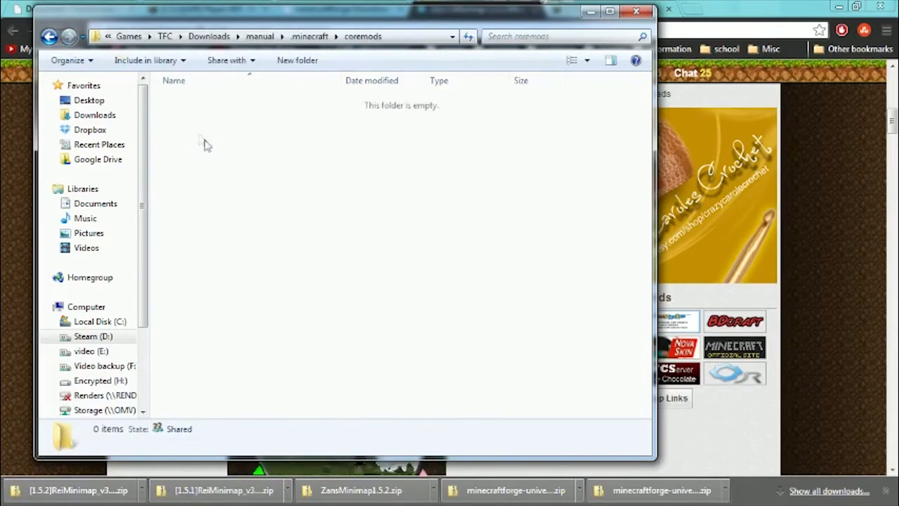
{"action": "key", "text": "BackSpace"}
{"action": "left_click", "coordinate": [201, 161]}
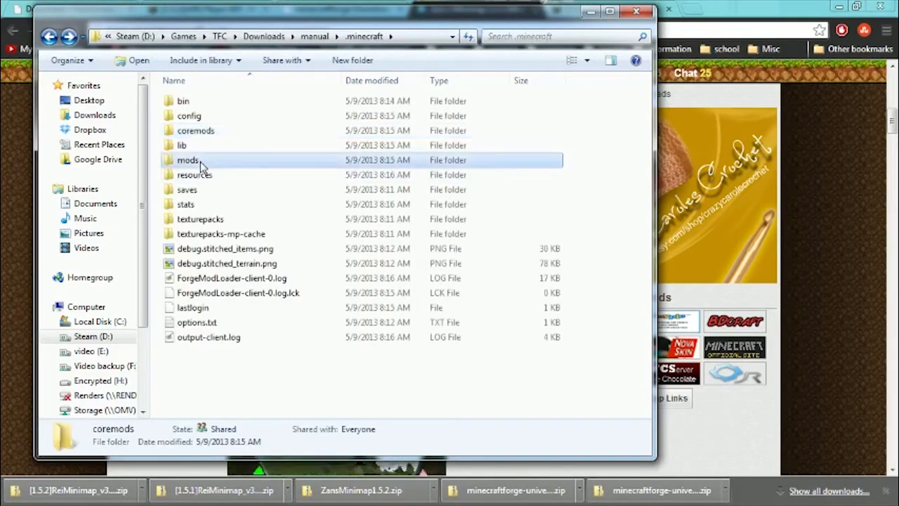
{"action": "double_click", "coordinate": [201, 161]}
{"action": "key", "text": "BackSpace"}
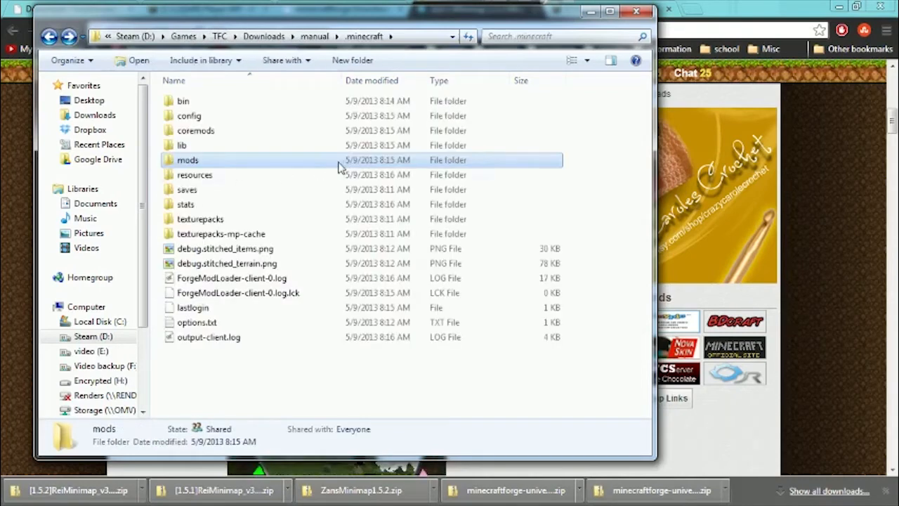
Copy ZansMinimap1.5.1.zip from the 1.5.1 folder into the TFC Downloads folder.
{"action": "key", "text": "BackSpace"}
{"action": "key", "text": "BackSpace"}
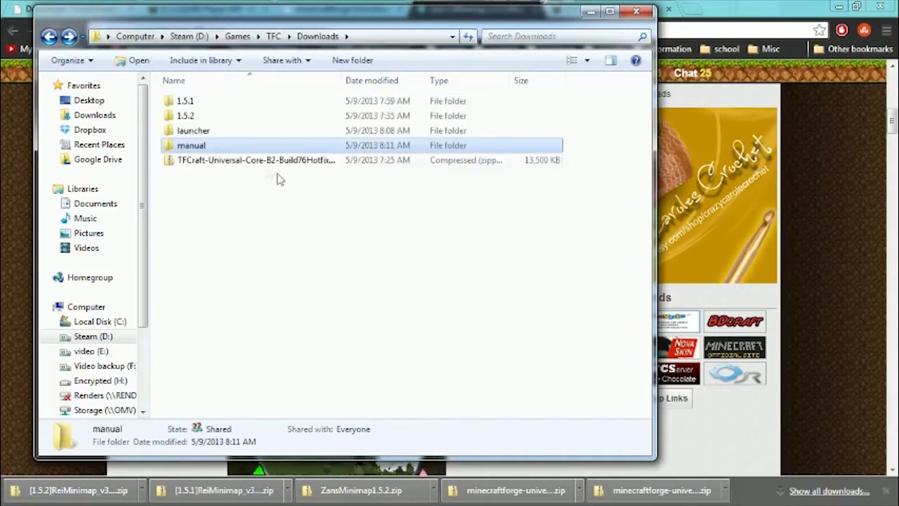
{"action": "double_click", "coordinate": [200, 103]}
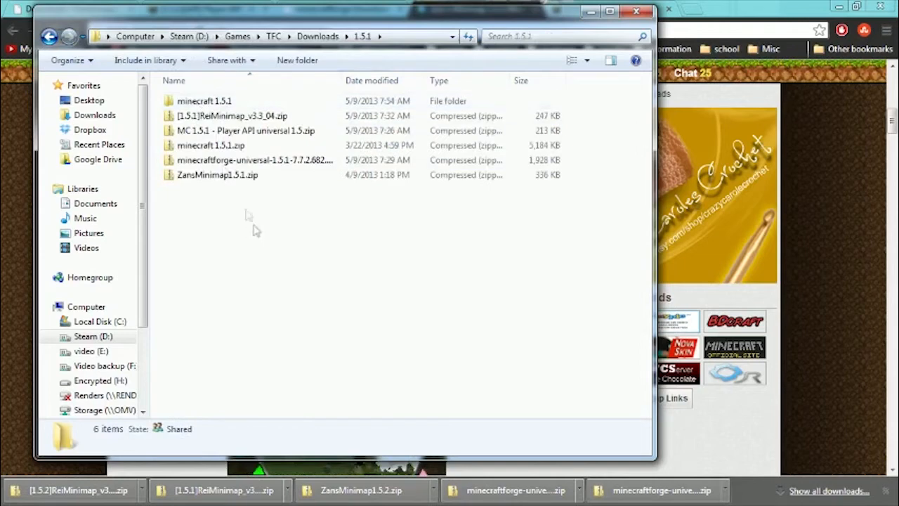
{"action": "left_click", "coordinate": [264, 176]}
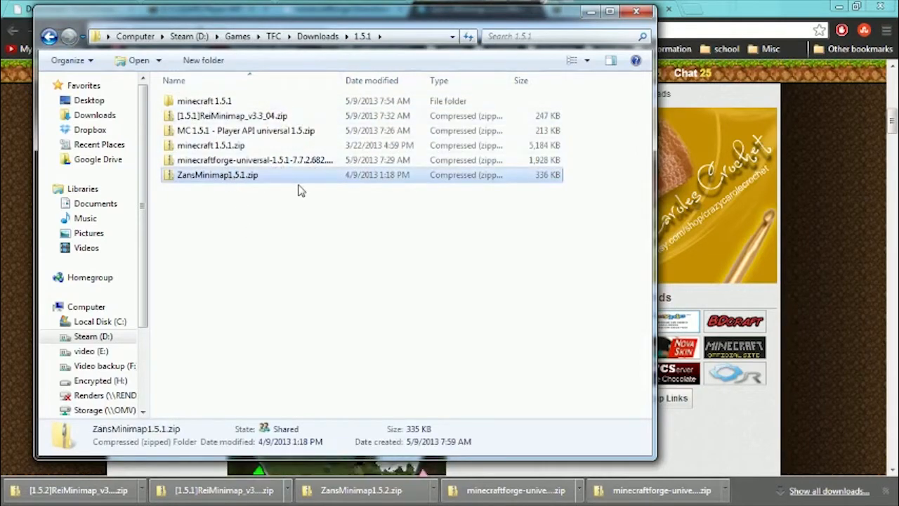
{"action": "key", "text": "BackSpace"}
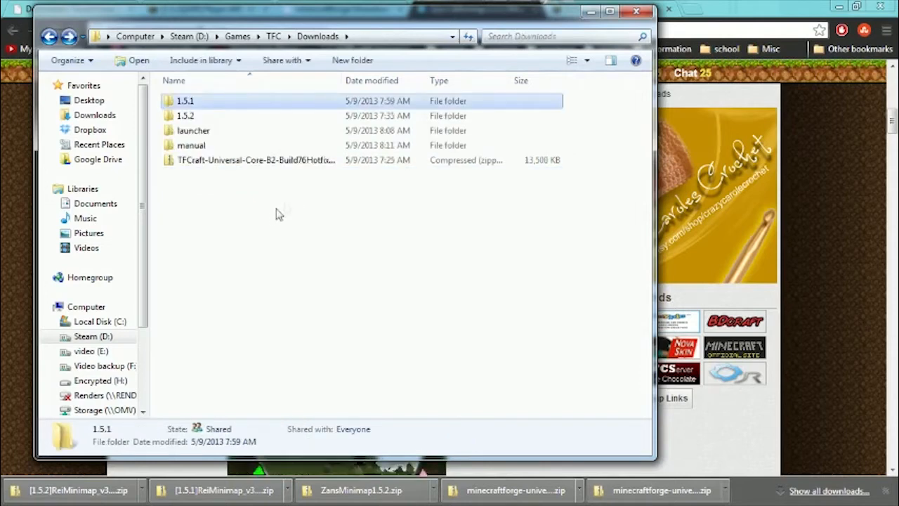
{"action": "key", "text": "ctrl+v"}
Copy the TFCraft-Universal-Core-B2-Build76Hotfix zip and ZansMinimap1.5.1.zip from Downloads into the manual installation's .minecraft\mods folder.
{"action": "left_click", "coordinate": [241, 161], "text": "ctrl"}
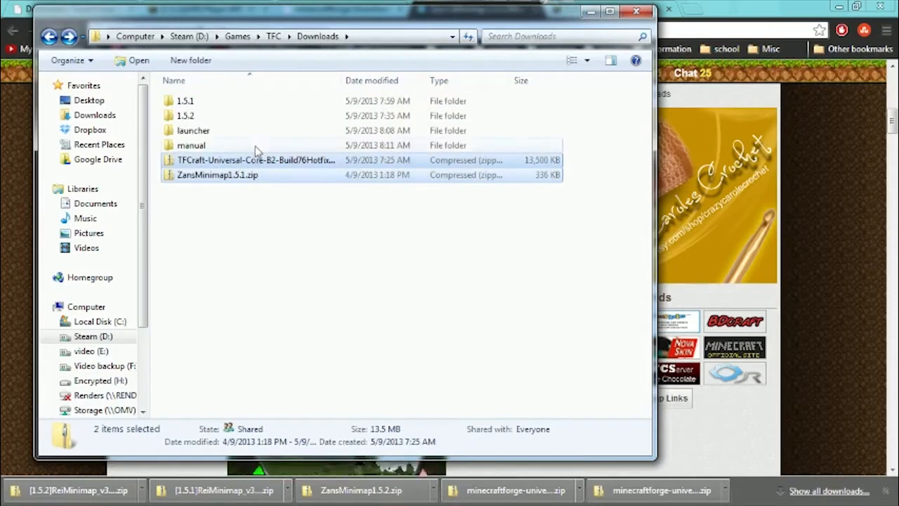
{"action": "double_click", "coordinate": [198, 146]}
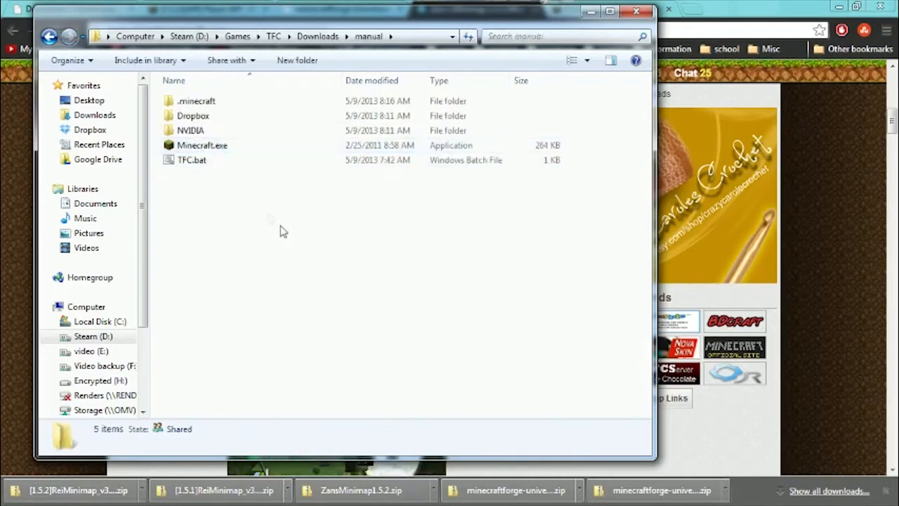
{"action": "double_click", "coordinate": [203, 103]}
{"action": "left_click", "coordinate": [204, 160]}
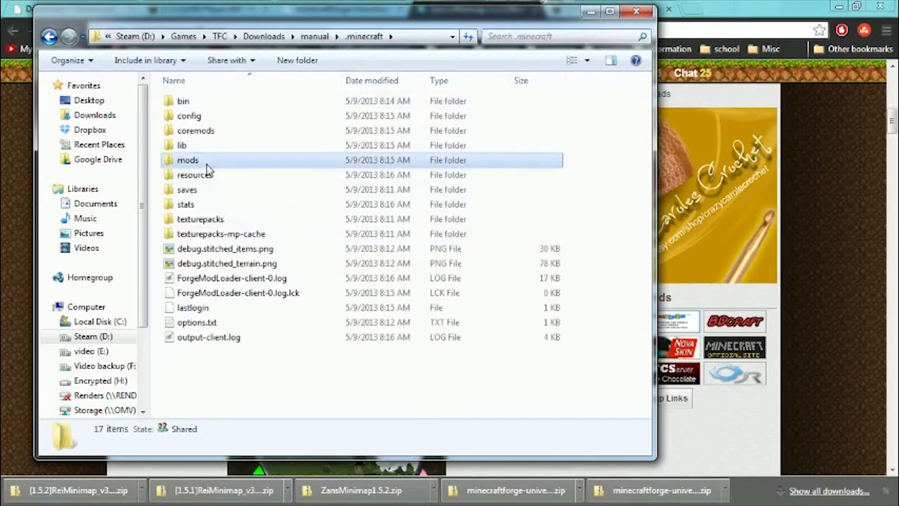
{"action": "left_click", "coordinate": [207, 162]}
{"action": "double_click", "coordinate": [207, 162]}
{"action": "left_click", "coordinate": [214, 186]}
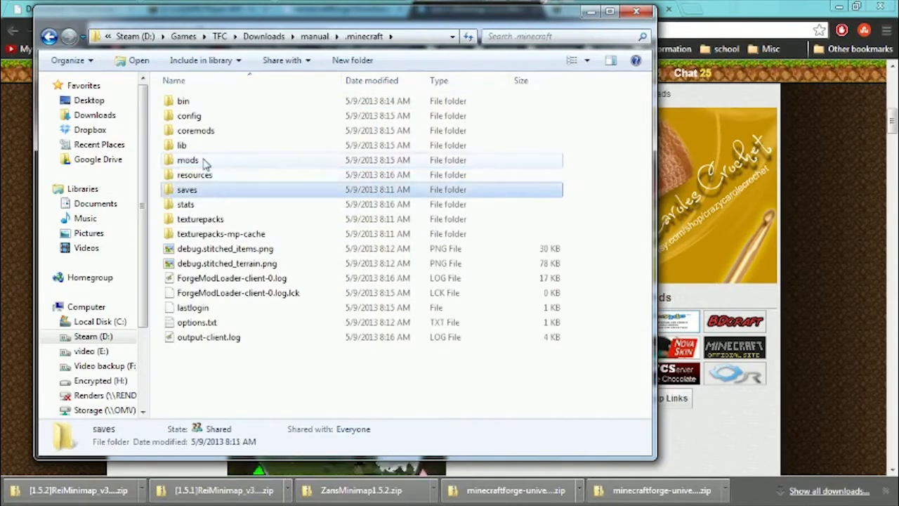
{"action": "double_click", "coordinate": [205, 162]}
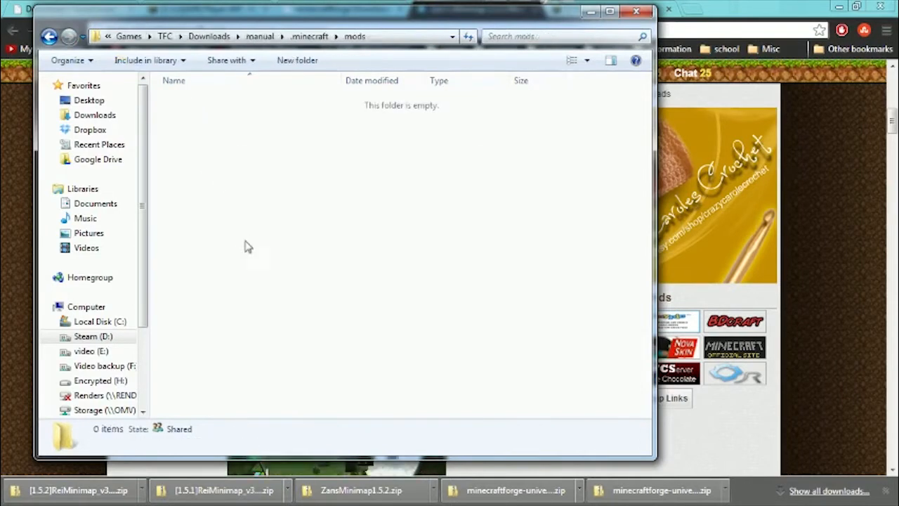
{"action": "right_click", "coordinate": [278, 145]}
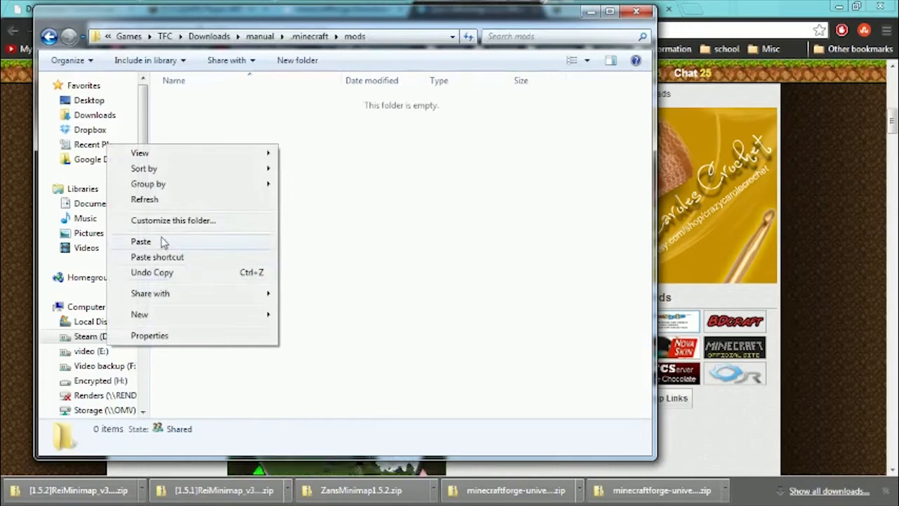
{"action": "left_click", "coordinate": [140, 241]}
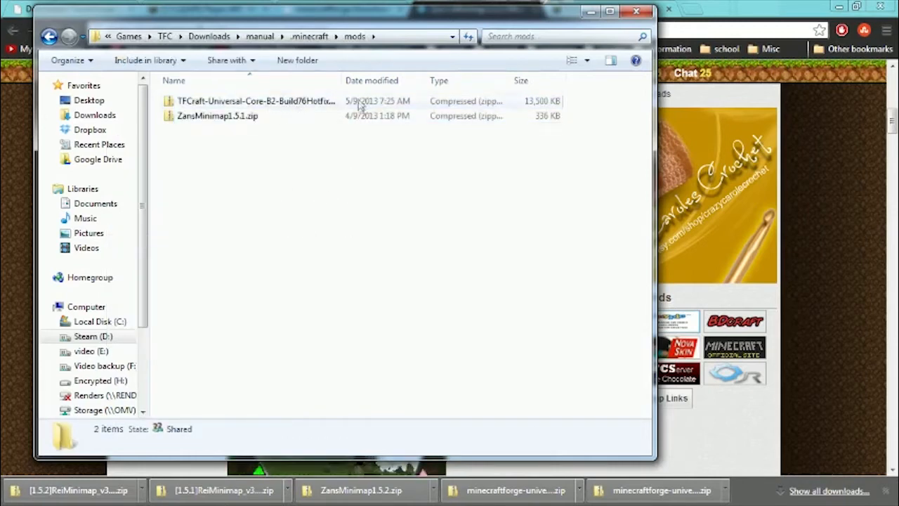
{"action": "left_click", "coordinate": [257, 100]}
{"action": "left_click", "coordinate": [234, 117]}
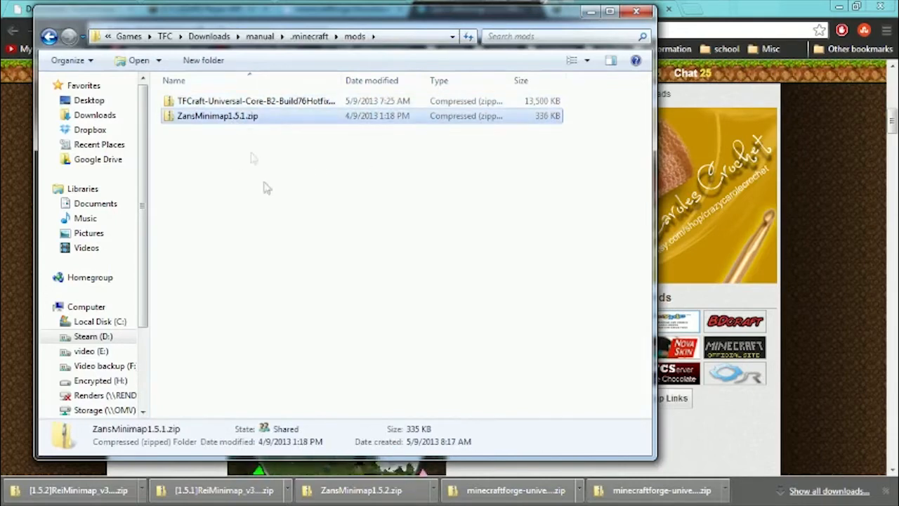
Go back to the manual folder, launch Minecraft with TFC.bat, and log in with the remembered account.
{"action": "key", "text": "BackSpace"}
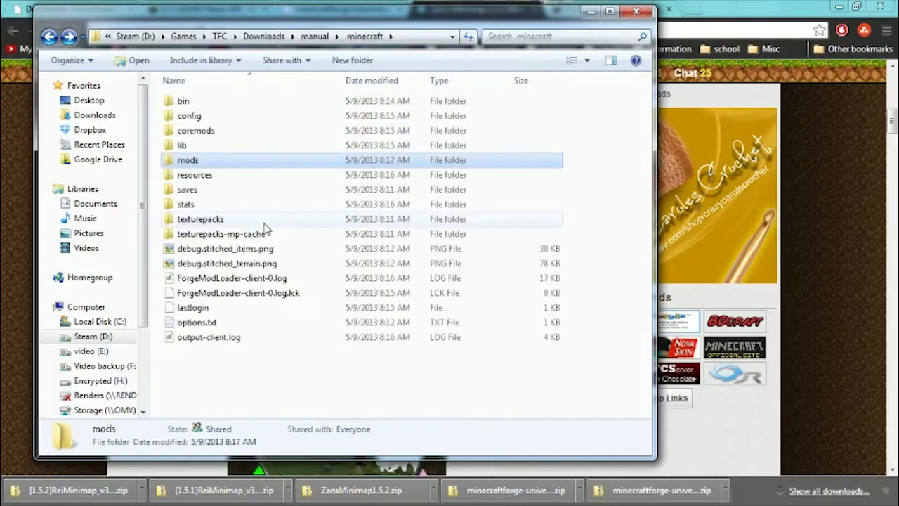
{"action": "key", "text": "BackSpace"}
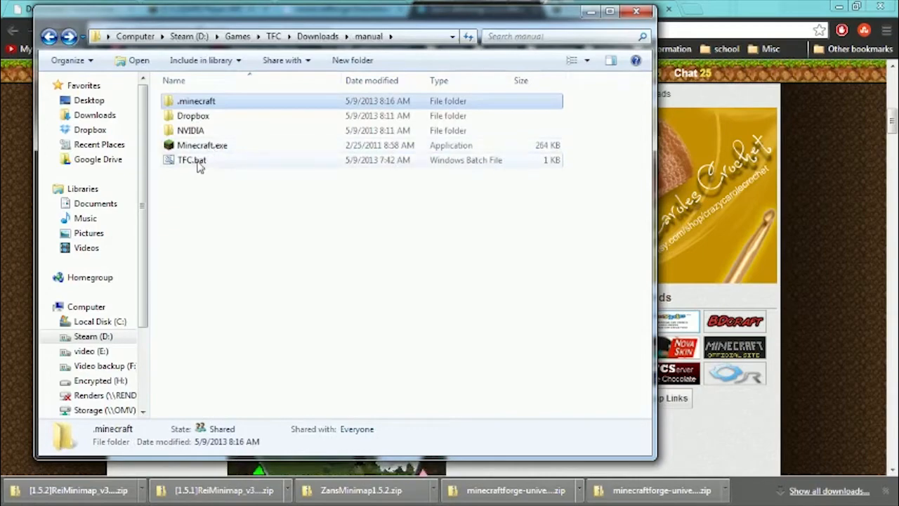
{"action": "left_click", "coordinate": [199, 163]}
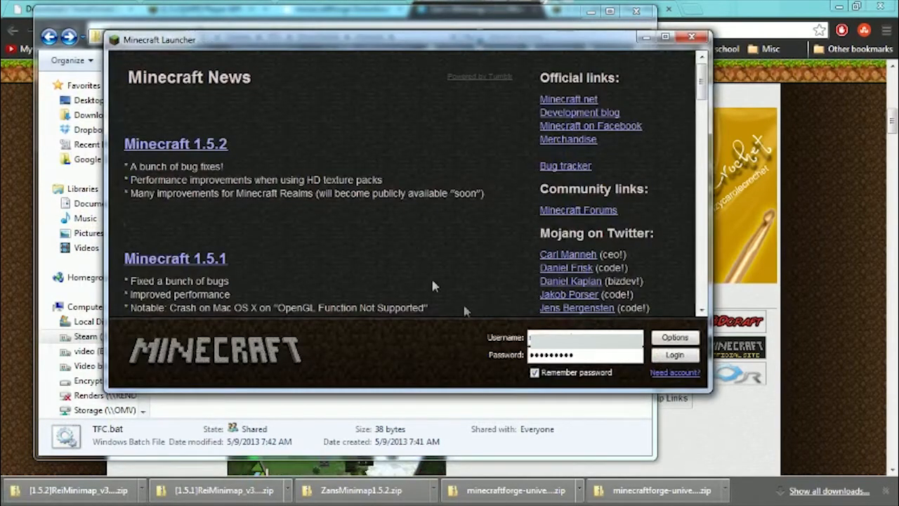
{"action": "left_click", "coordinate": [677, 356]}
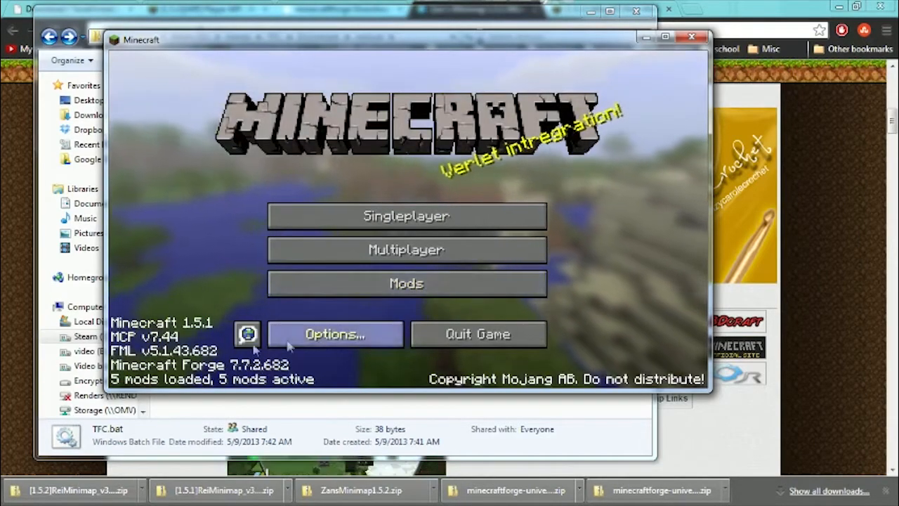
Check the TerraFirmaCraft and mod_ZanMinimap entries in the Mod List, and return to the main menu.
{"action": "left_click", "coordinate": [352, 283]}
{"action": "left_click", "coordinate": [202, 146]}
{"action": "scroll", "coordinate": [213, 173], "scroll_direction": "down", "scroll_amount": 2}
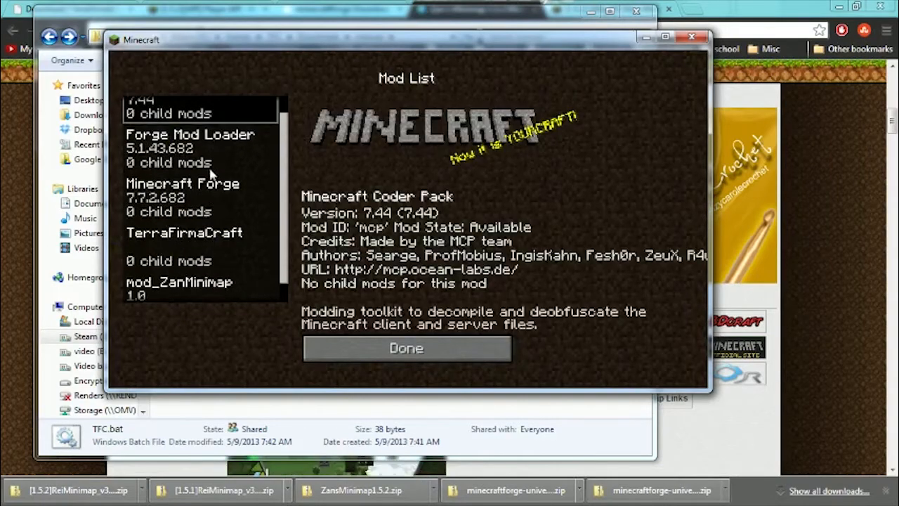
{"action": "left_click", "coordinate": [203, 222]}
{"action": "left_click", "coordinate": [191, 261]}
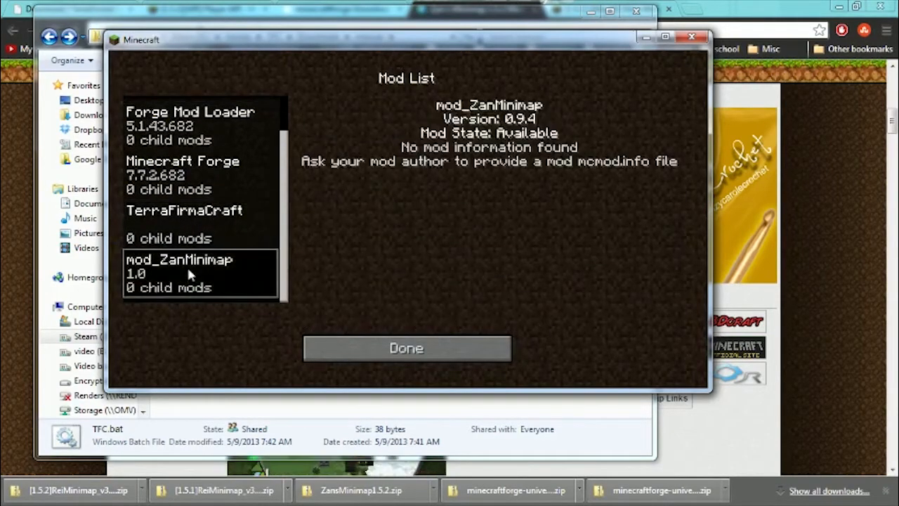
{"action": "left_click", "coordinate": [211, 236]}
{"action": "left_click", "coordinate": [183, 263]}
{"action": "left_click", "coordinate": [197, 240]}
{"action": "left_click", "coordinate": [198, 261]}
{"action": "left_click", "coordinate": [201, 243]}
{"action": "left_click", "coordinate": [201, 278]}
{"action": "left_click", "coordinate": [207, 241]}
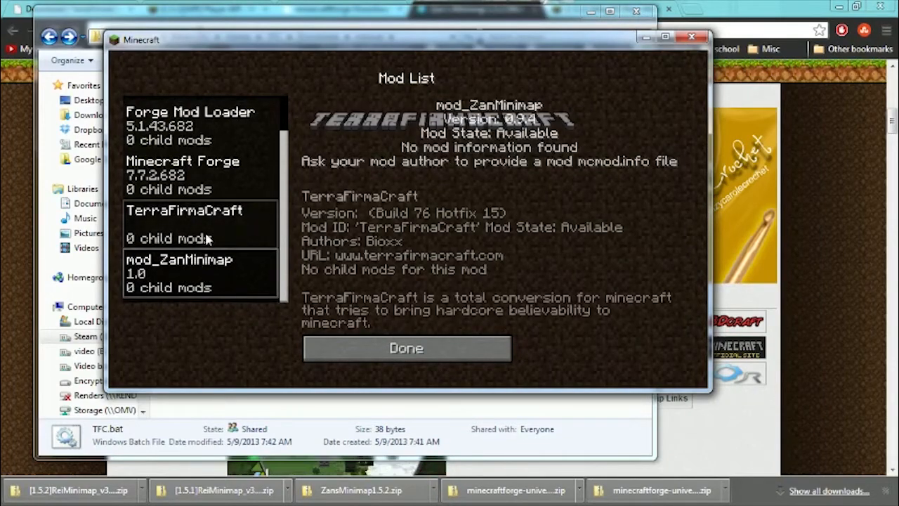
{"action": "left_click", "coordinate": [204, 281]}
{"action": "left_click", "coordinate": [201, 240]}
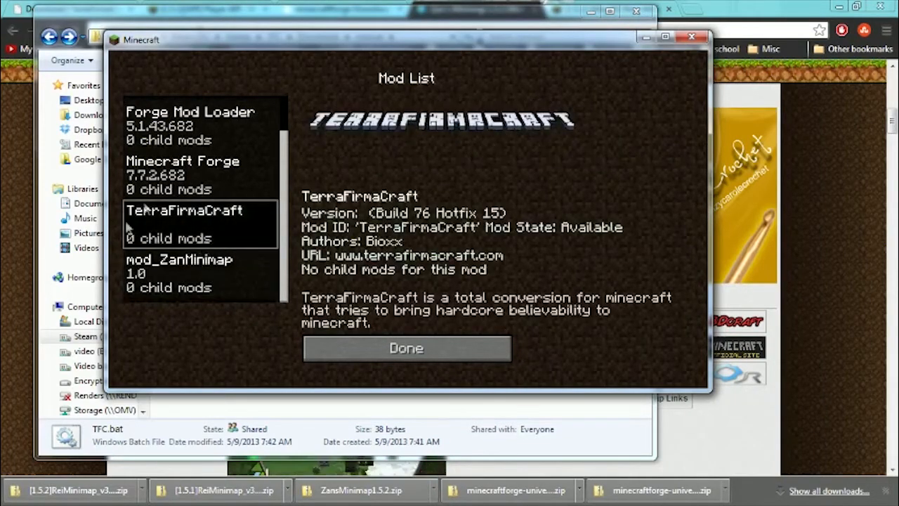
{"action": "left_click", "coordinate": [188, 273]}
{"action": "left_click", "coordinate": [181, 234]}
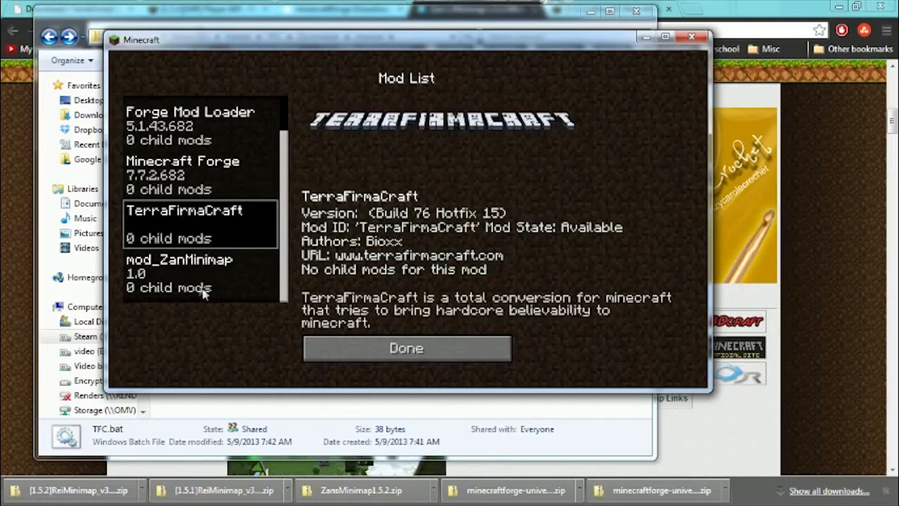
{"action": "left_click", "coordinate": [434, 347]}
Create a new singleplayer world named New World, changing its game mode.
{"action": "left_click", "coordinate": [403, 217]}
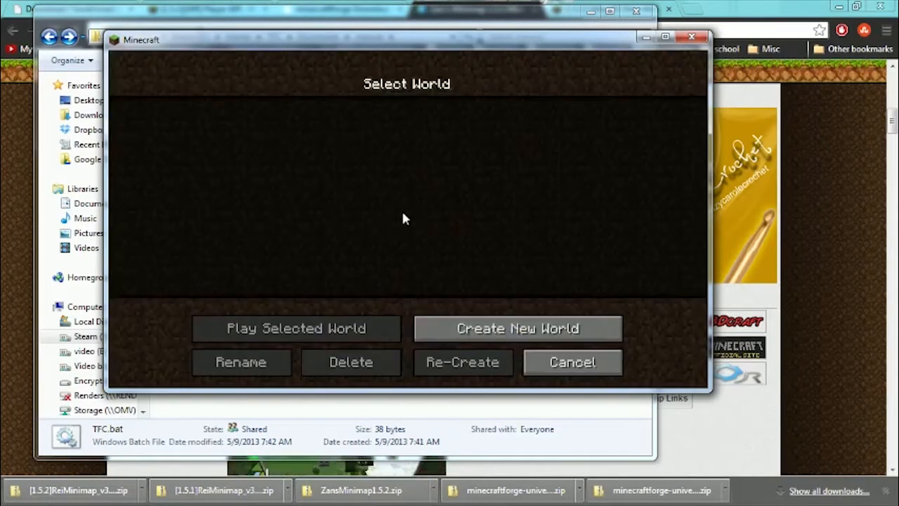
{"action": "left_click", "coordinate": [495, 313]}
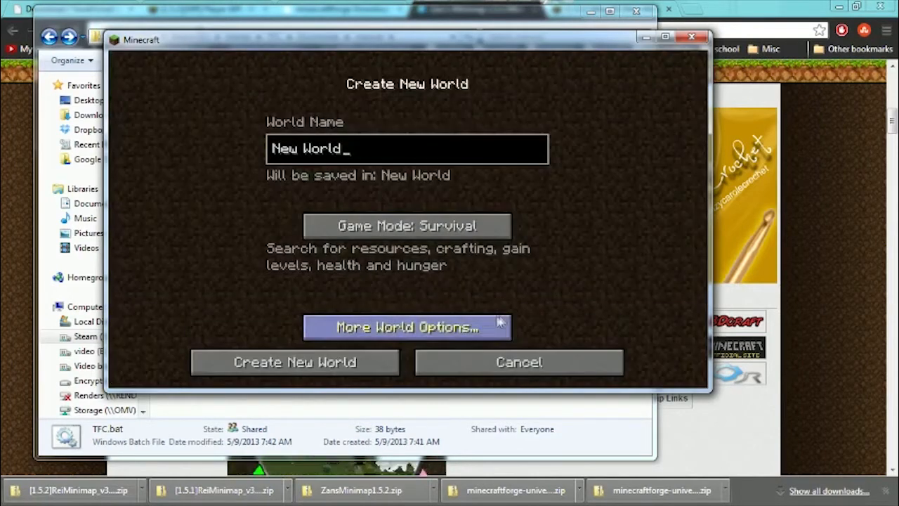
{"action": "left_click", "coordinate": [364, 234]}
{"action": "left_click", "coordinate": [314, 369]}
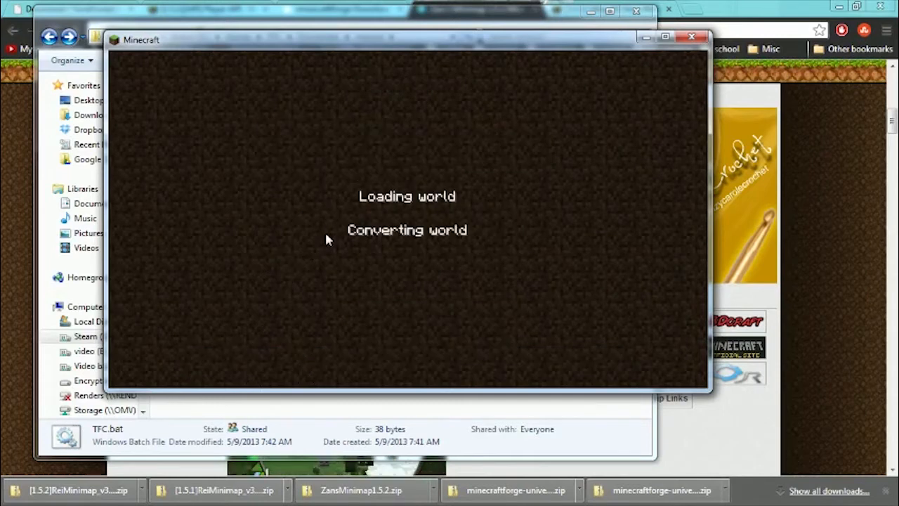
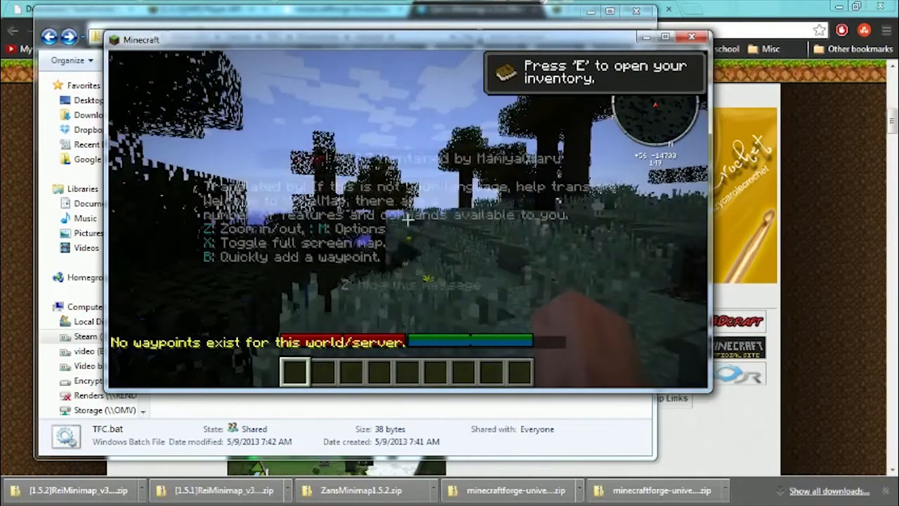
Explore the terrain around the spawn point from the ground and the air, and open and close the inventory once.
{"action": "key", "text": "w"}
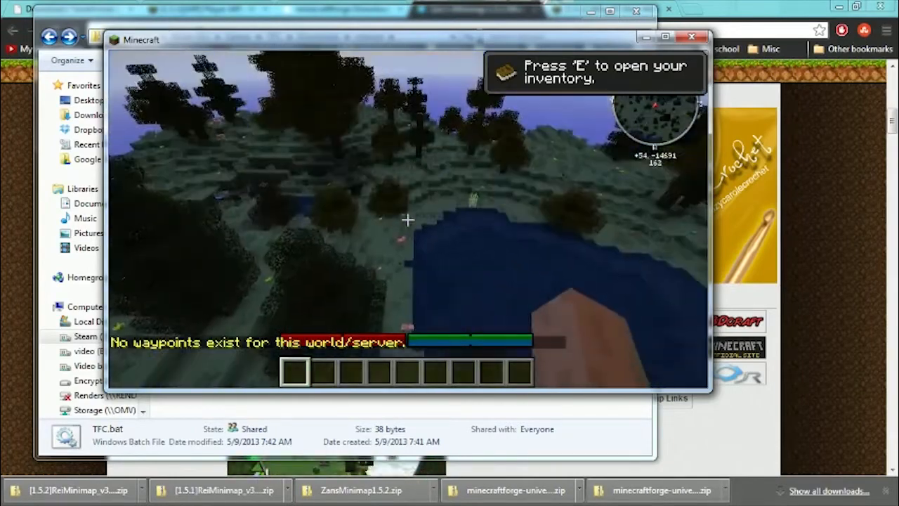
{"action": "key", "text": "w"}
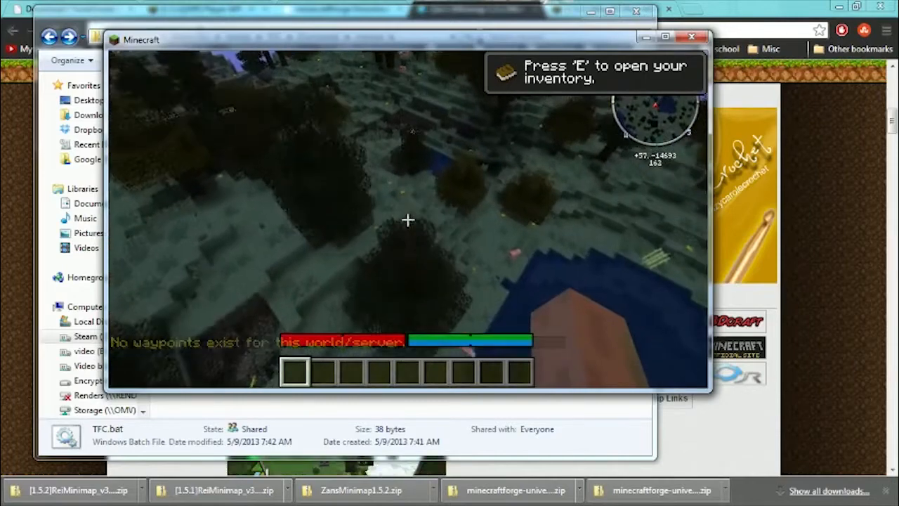
{"action": "key", "text": "w"}
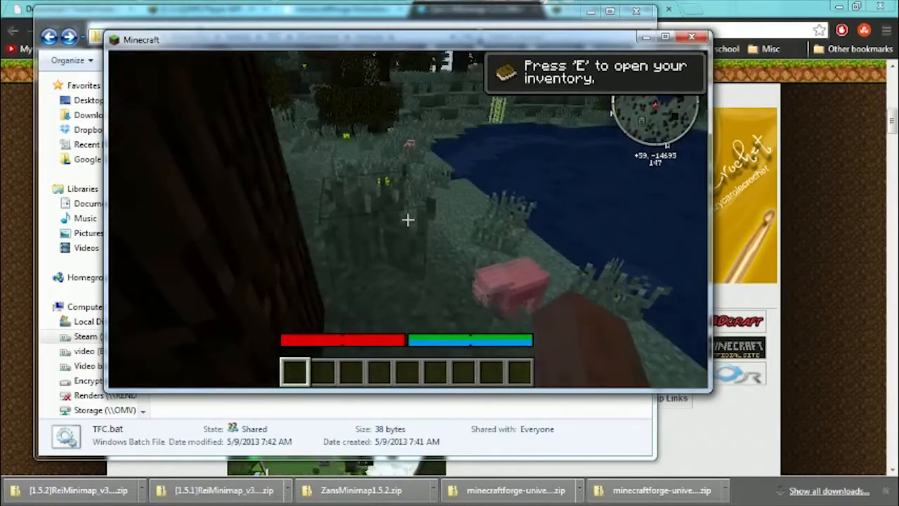
{"action": "key", "text": "w"}
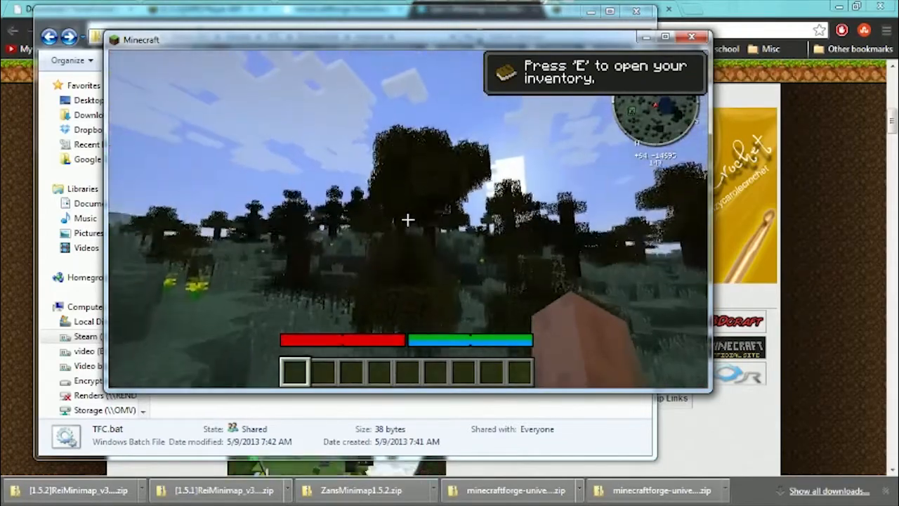
{"action": "key", "text": "w"}
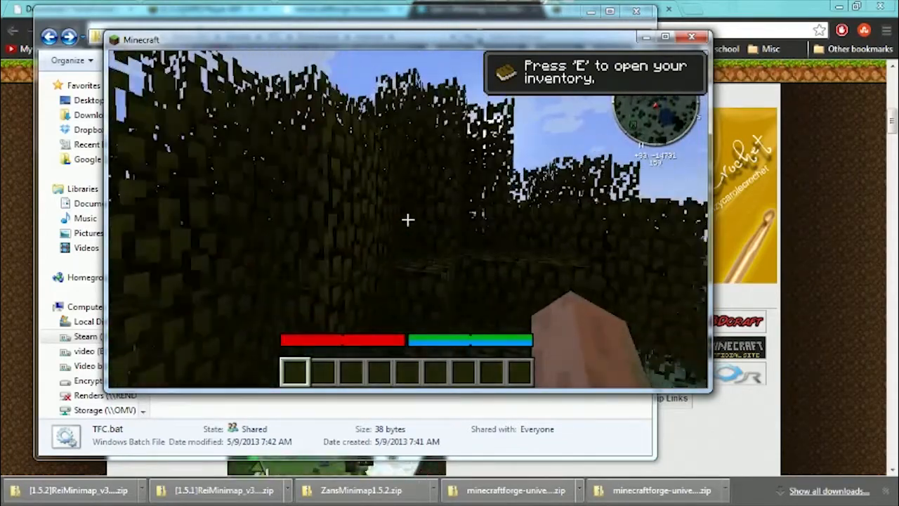
{"action": "key", "text": "w"}
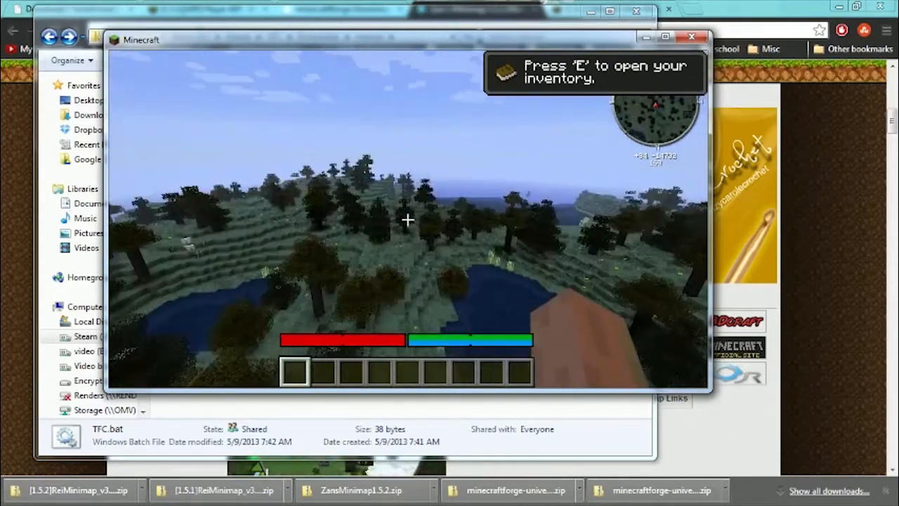
{"action": "key", "text": "w"}
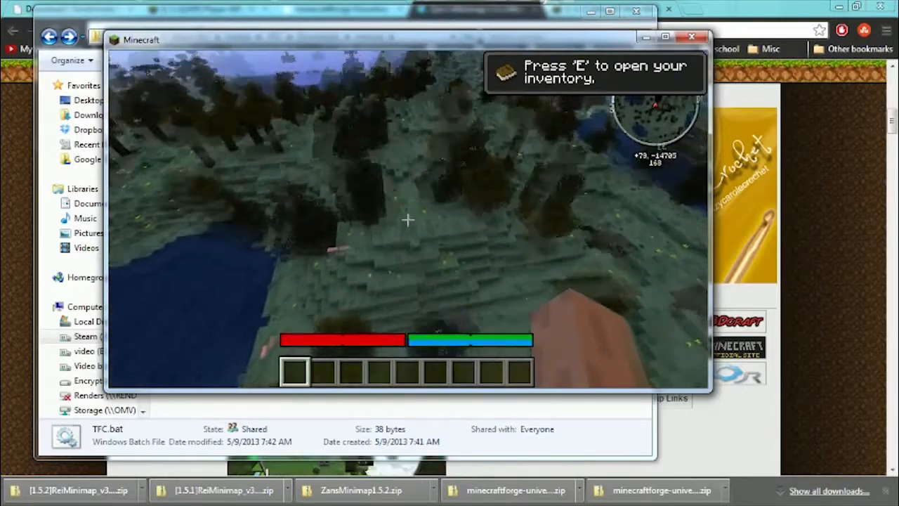
{"action": "key", "text": "e"}
{"action": "key", "text": "e"}
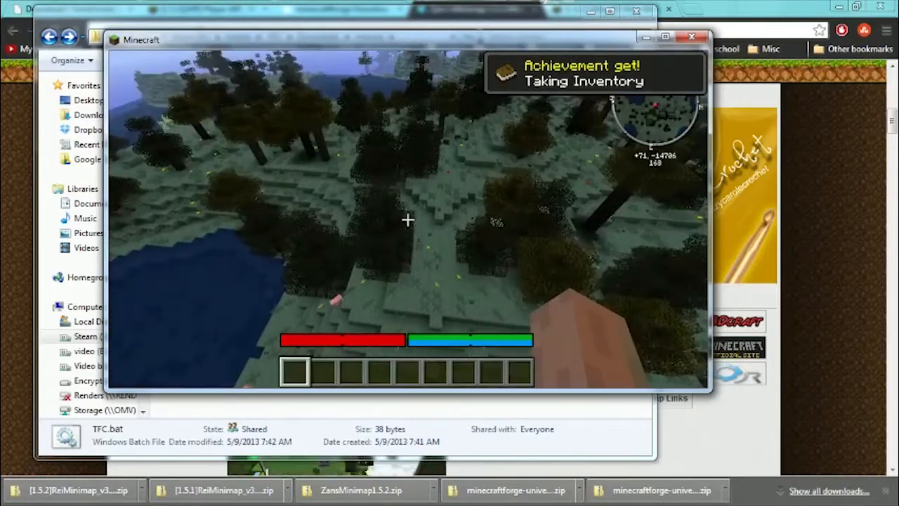
Fly down to the exposed dirt patches on the hillside by the small pond and inspect the terrain there.
{"action": "key", "text": "w"}
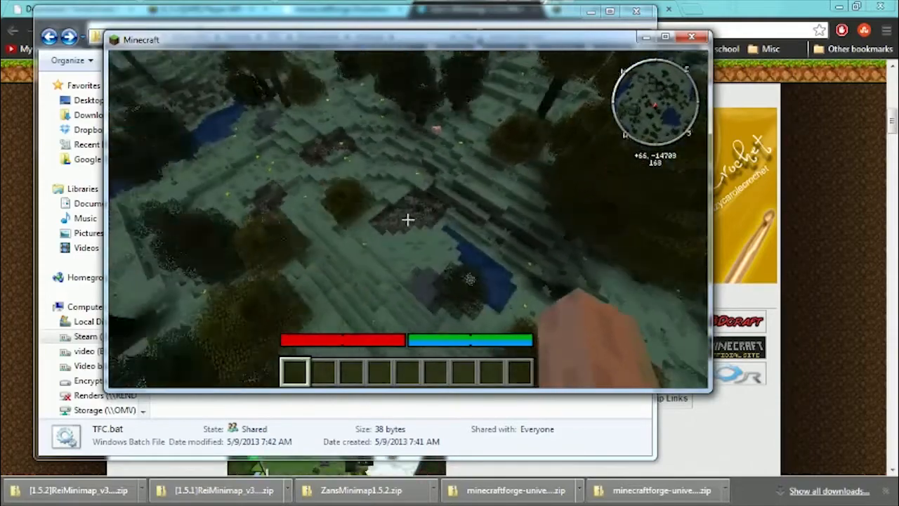
{"action": "key", "text": "w"}
{"action": "key", "text": "w"}
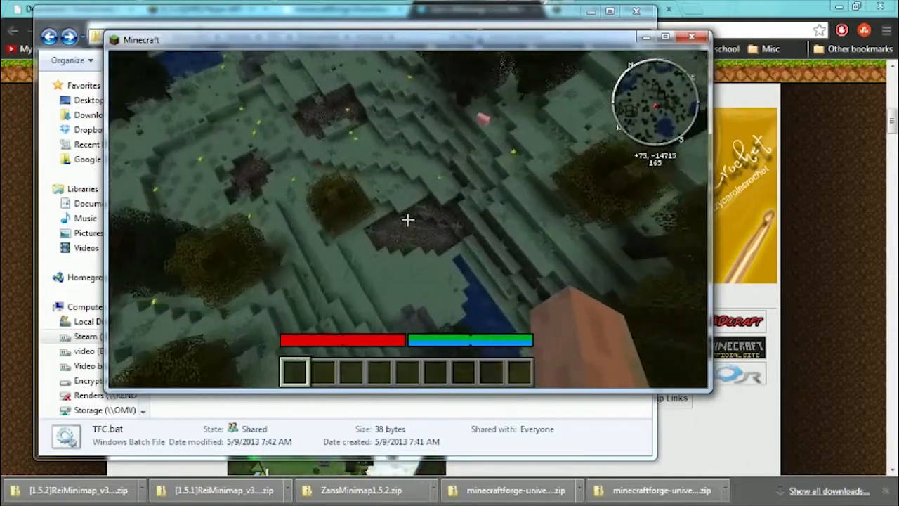
{"action": "key", "text": "w"}
{"action": "key", "text": "w"}
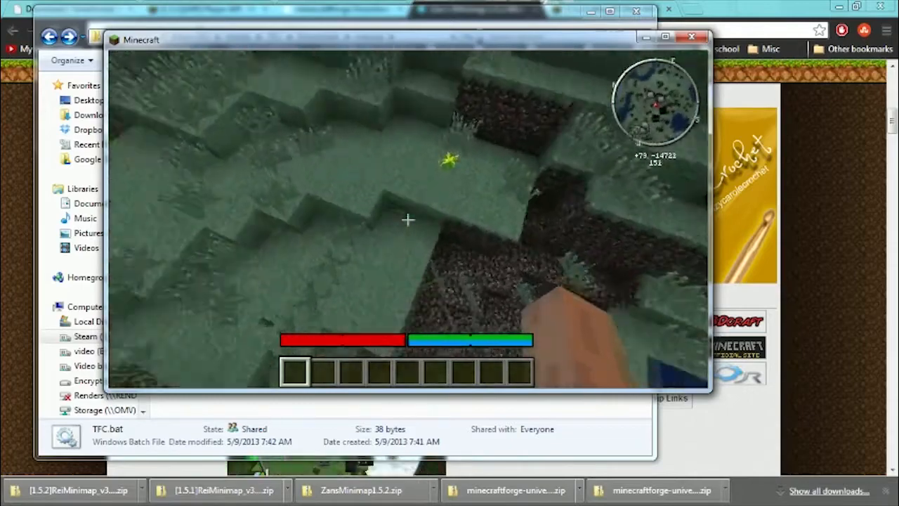
{"action": "key", "text": "w"}
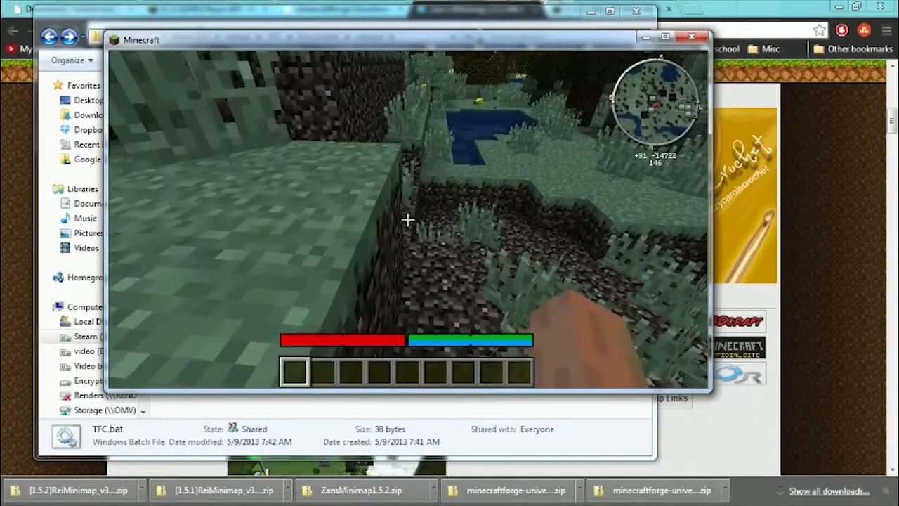
{"action": "key", "text": "w"}
Cross the flowered meadow between the trees, rise above the treetops, and survey the ponds and hillside from the air.
{"action": "key", "text": "w"}
{"action": "key", "text": "space"}
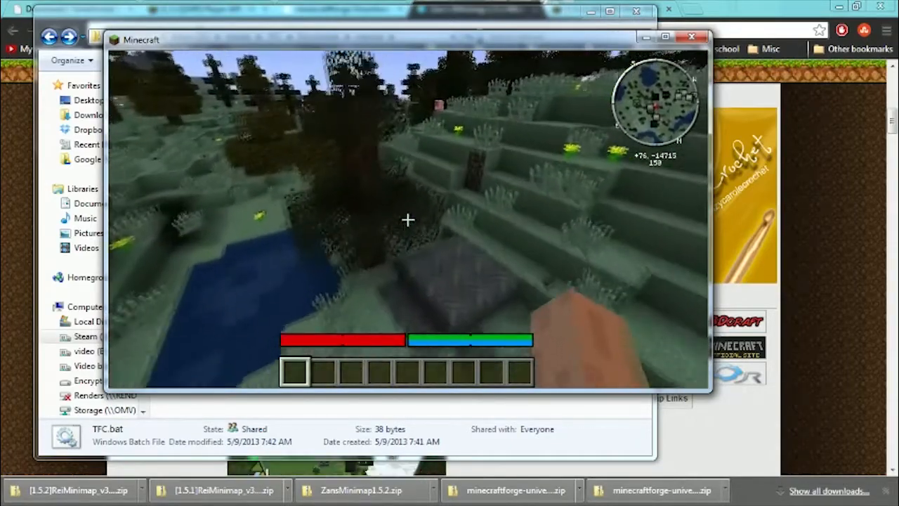
{"action": "key", "text": "w"}
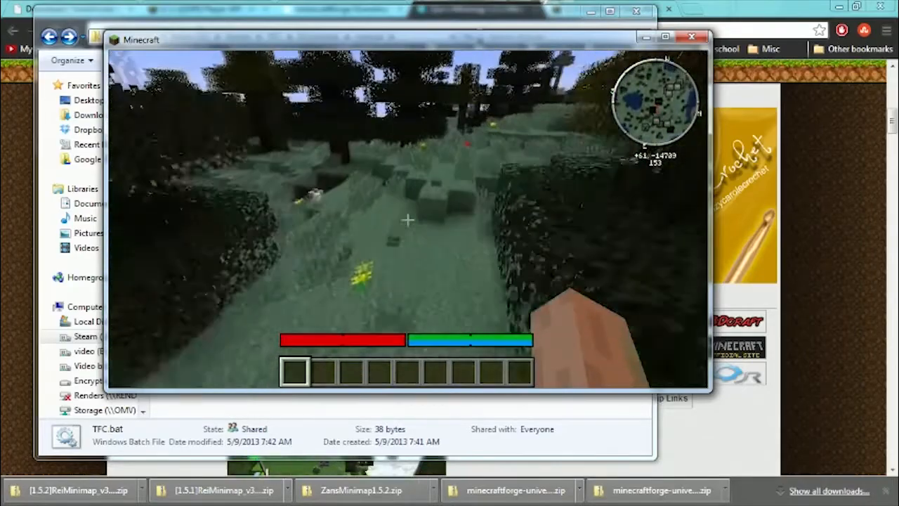
{"action": "key", "text": "w"}
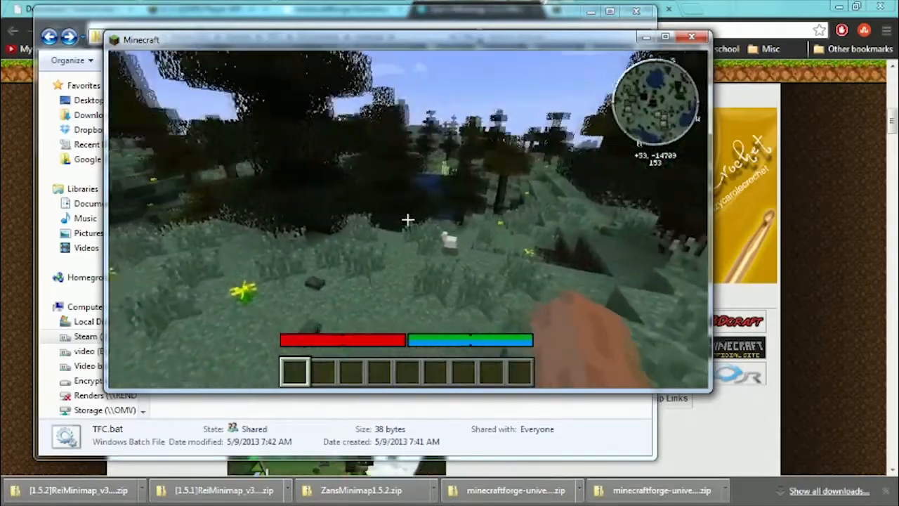
{"action": "key", "text": "space"}
{"action": "key", "text": "w"}
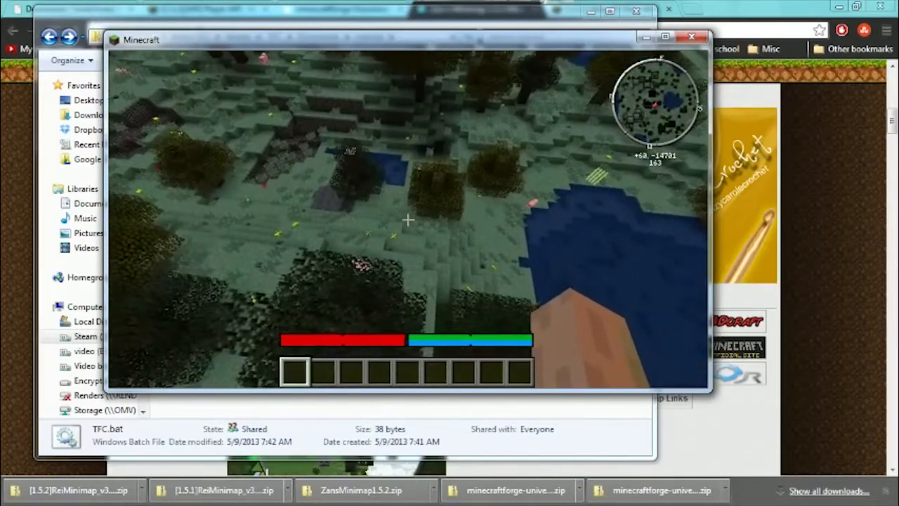
{"action": "key", "text": "shift"}
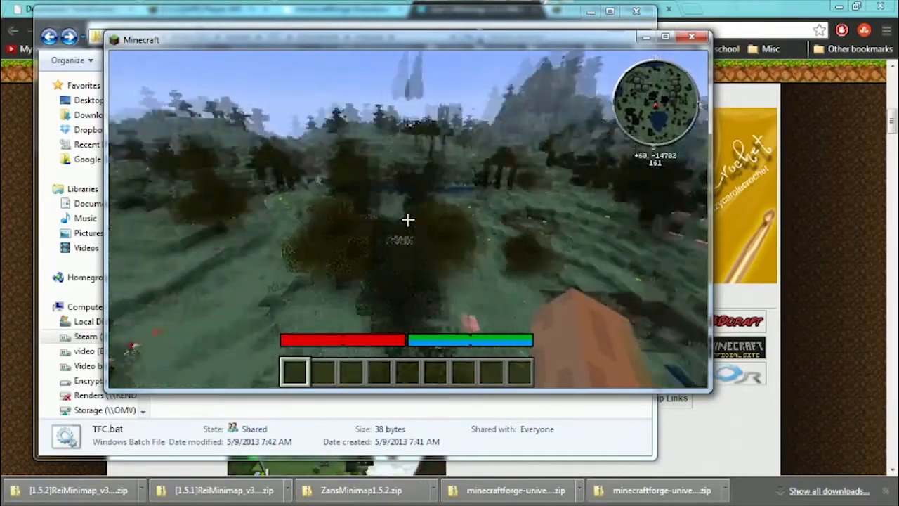
{"action": "key", "text": "w"}
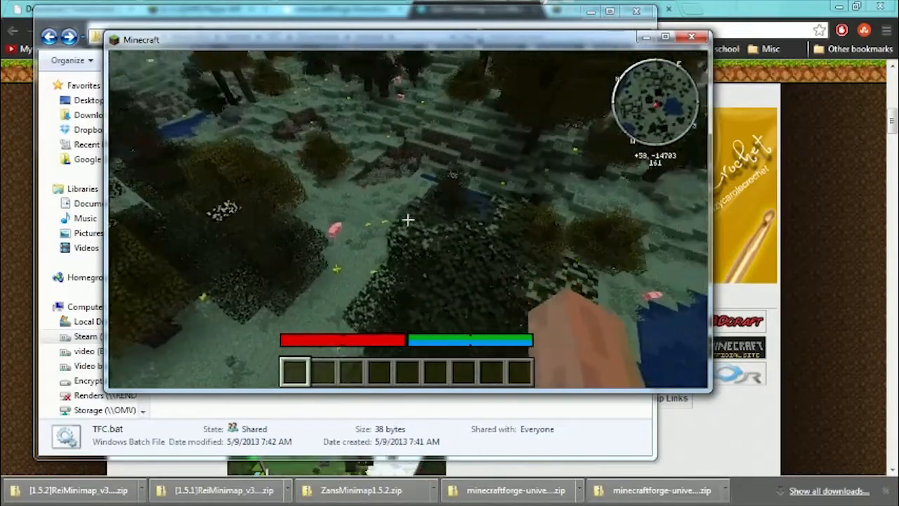
{"action": "key", "text": "d"}
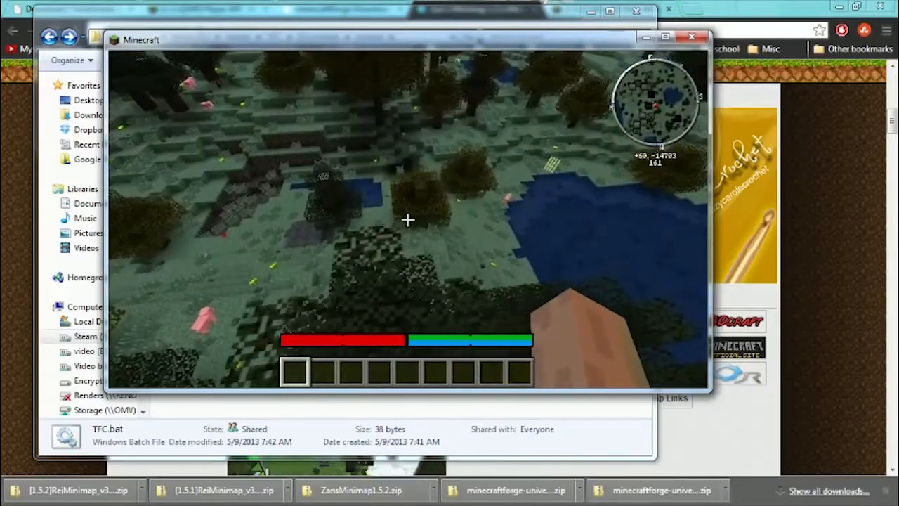
{"action": "key", "text": "w"}
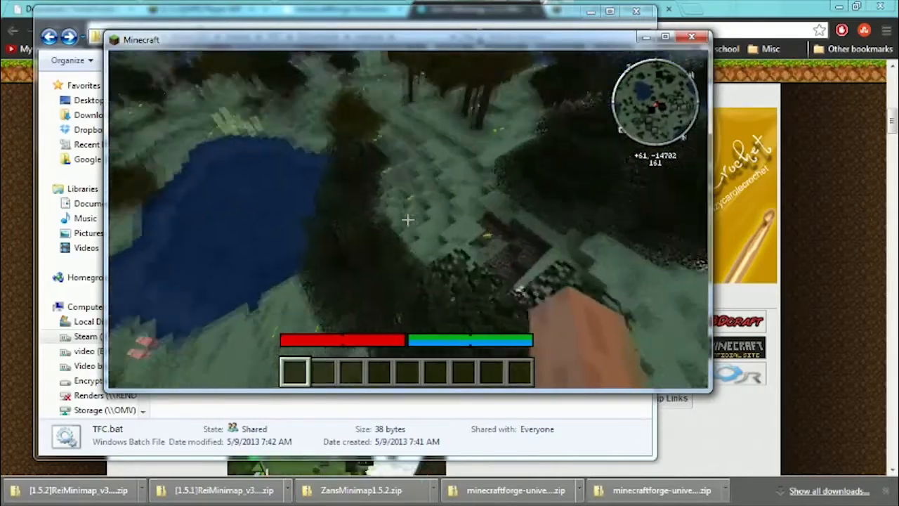
Descend past the trees to the grassy ground west of the lake and examine the flowers and loose items there.
{"action": "key", "text": "w"}
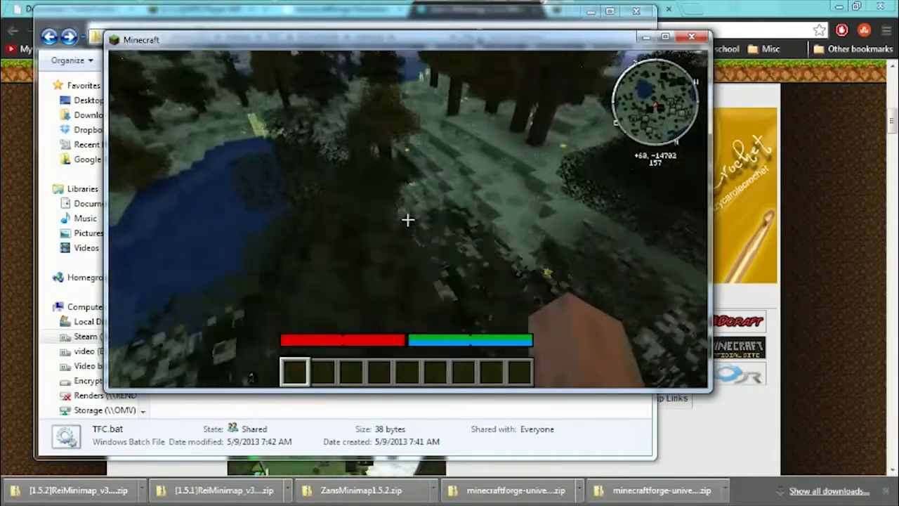
{"action": "key", "text": "w"}
{"action": "key", "text": "w"}
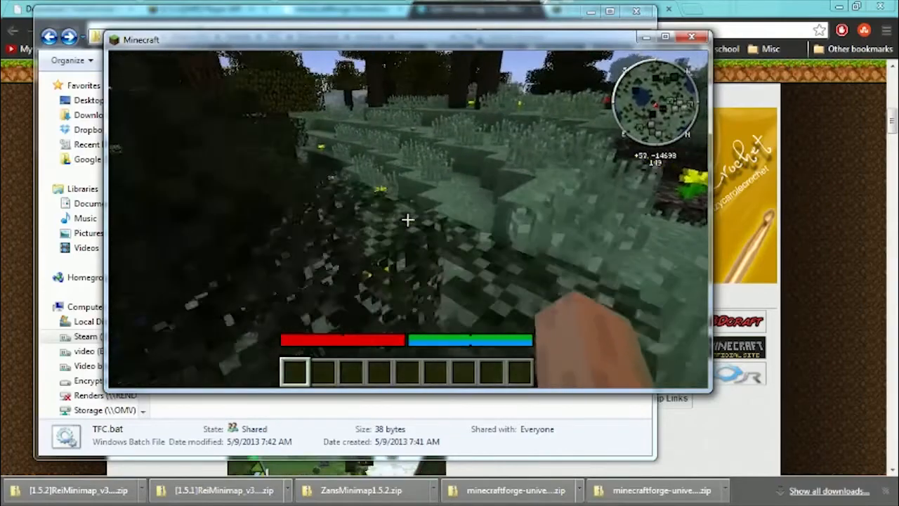
{"action": "key", "text": "w"}
{"action": "key", "text": "w"}
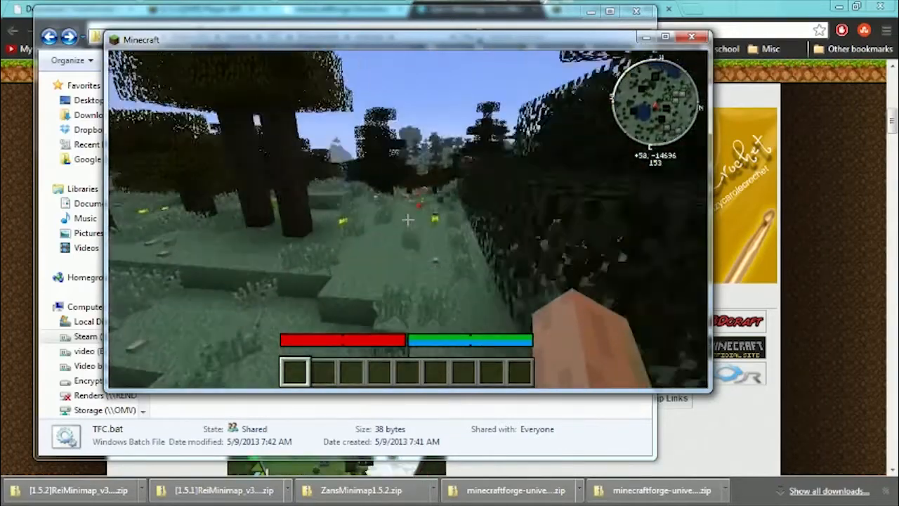
{"action": "key", "text": "w"}
{"action": "key", "text": "w"}
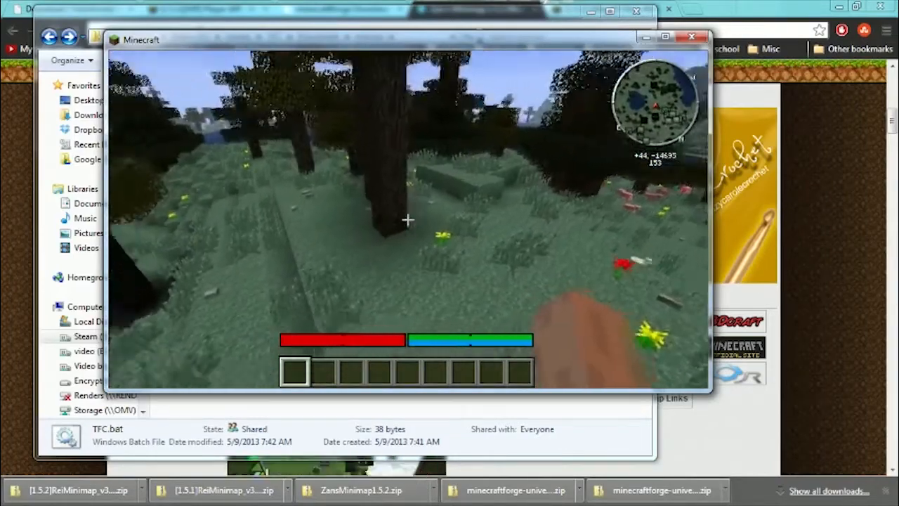
{"action": "key", "text": "w"}
Head back past the lake to the terraced slope above the small pond and look over its trees and yellow flowers.
{"action": "key", "text": "w"}
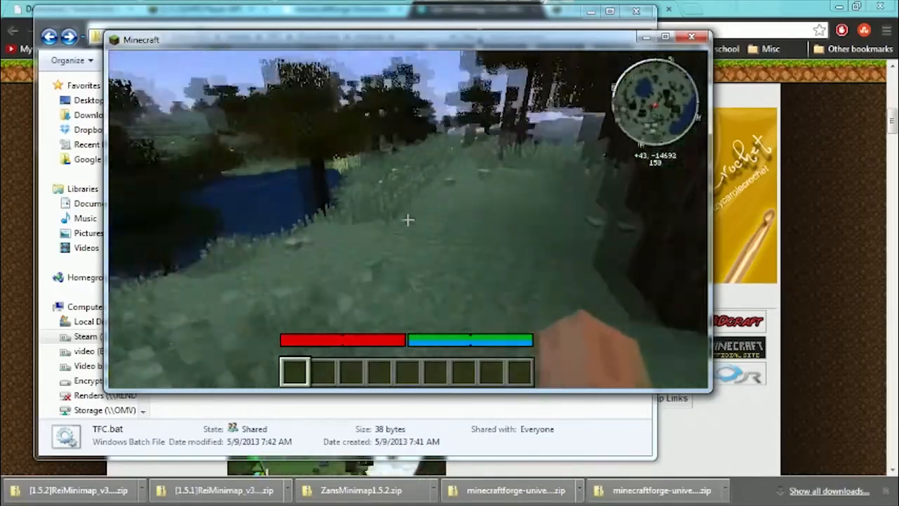
{"action": "key", "text": "w"}
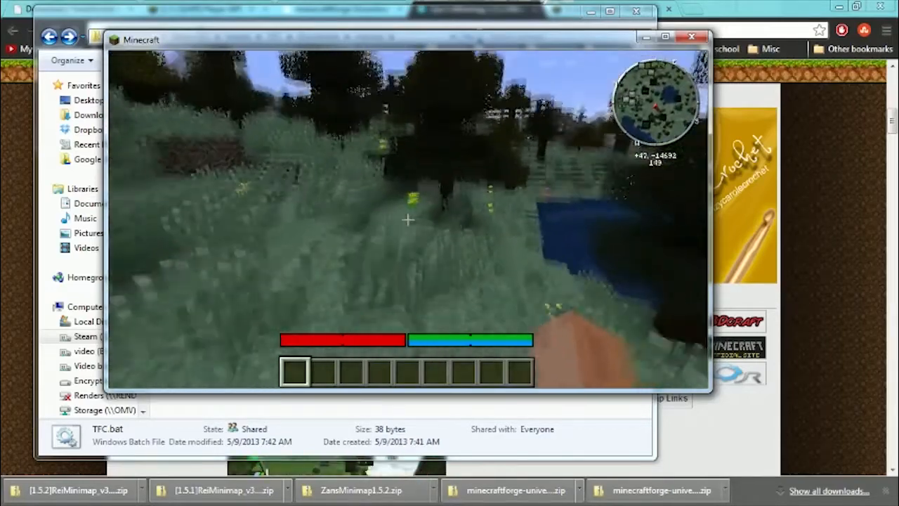
{"action": "key", "text": "w"}
{"action": "key", "text": "w"}
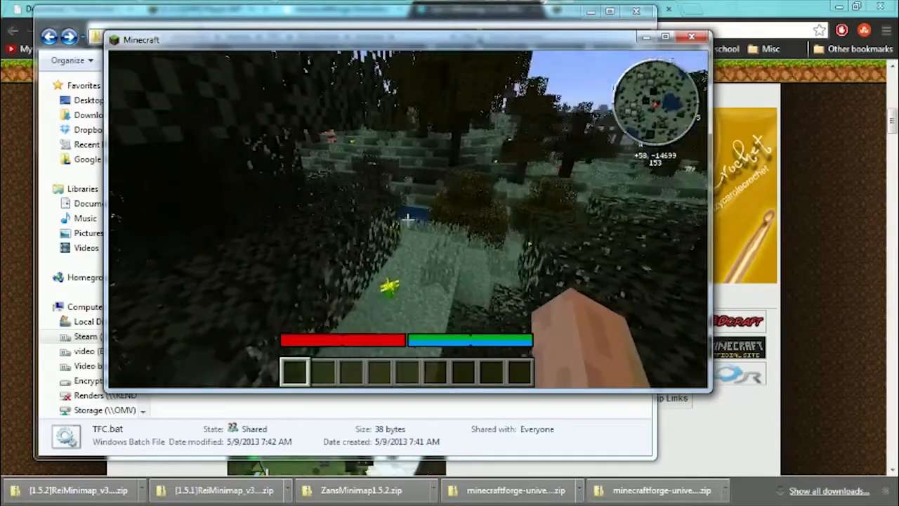
{"action": "key", "text": "w"}
{"action": "key", "text": "w"}
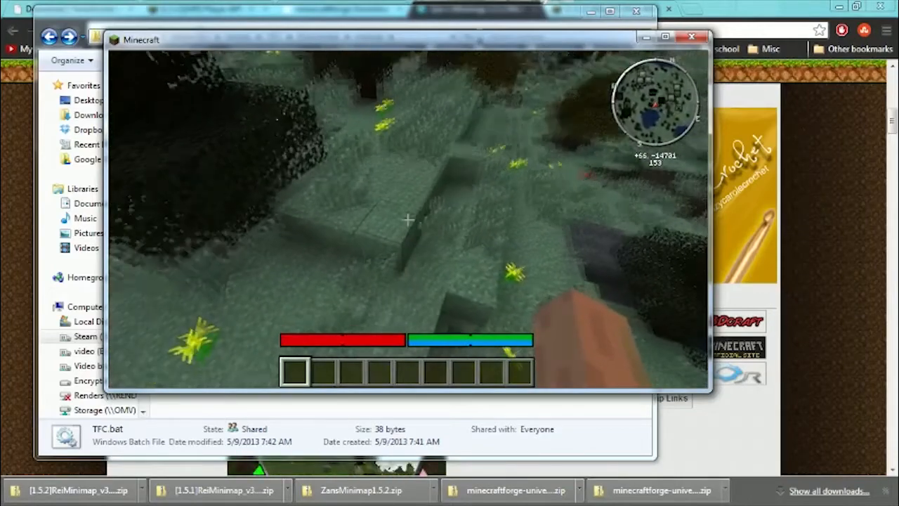
{"action": "left_click", "coordinate": [408, 220]}
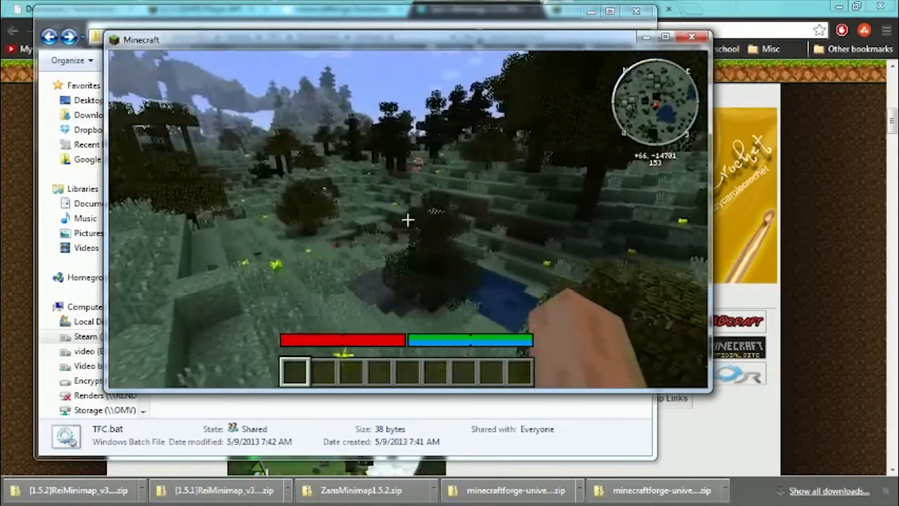
{"action": "key", "text": "w"}
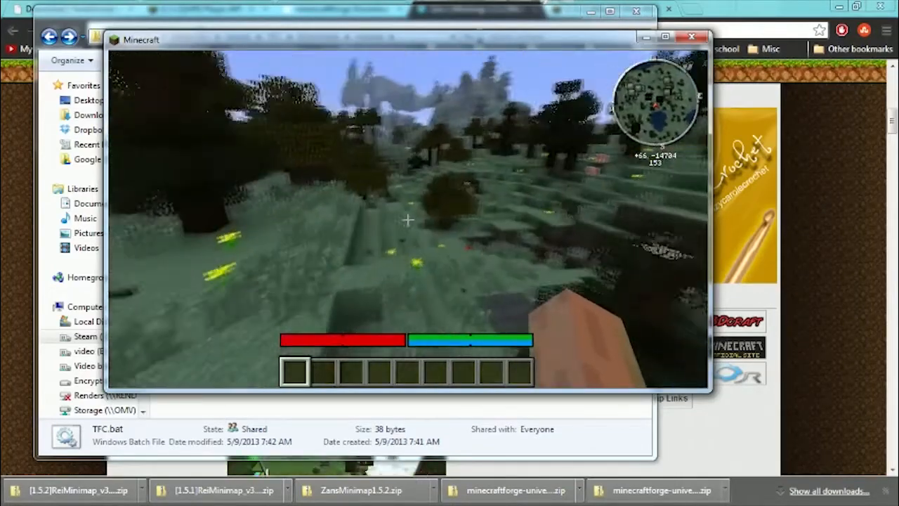
{"action": "key", "text": "w"}
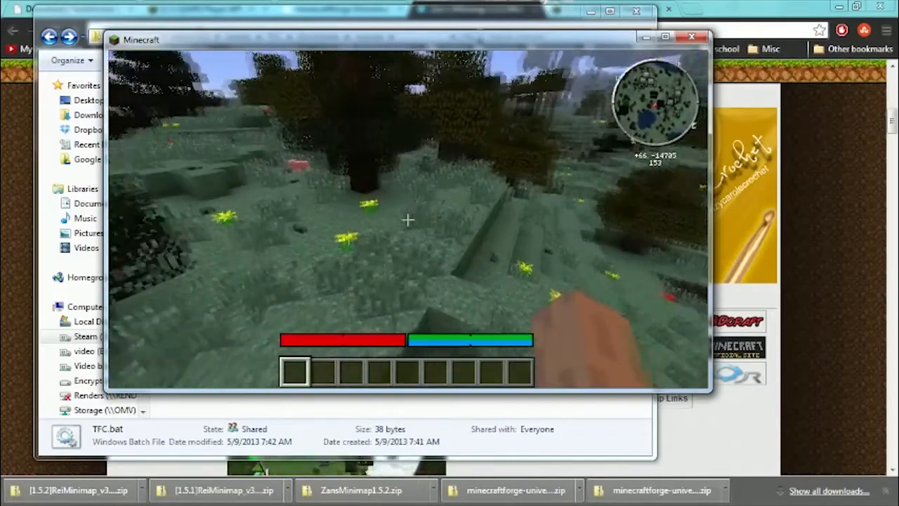
{"action": "key", "text": "w"}
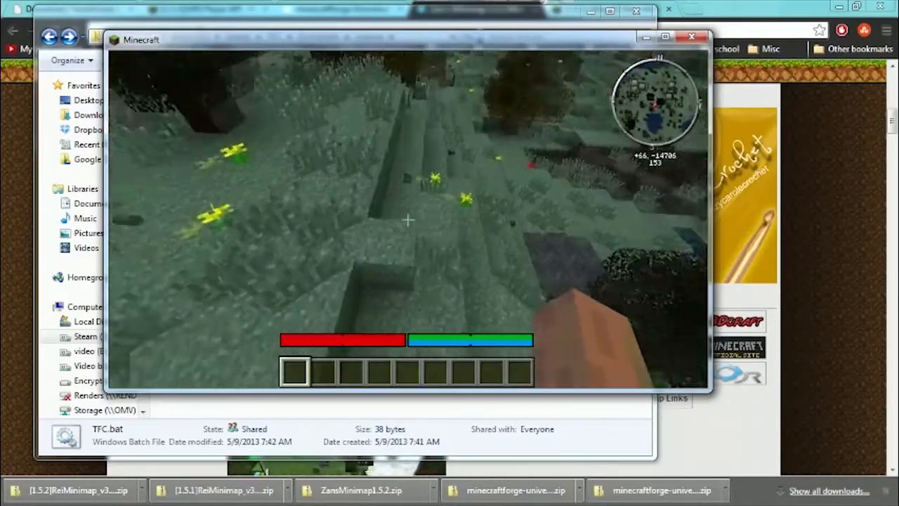
{"action": "key", "text": "w"}
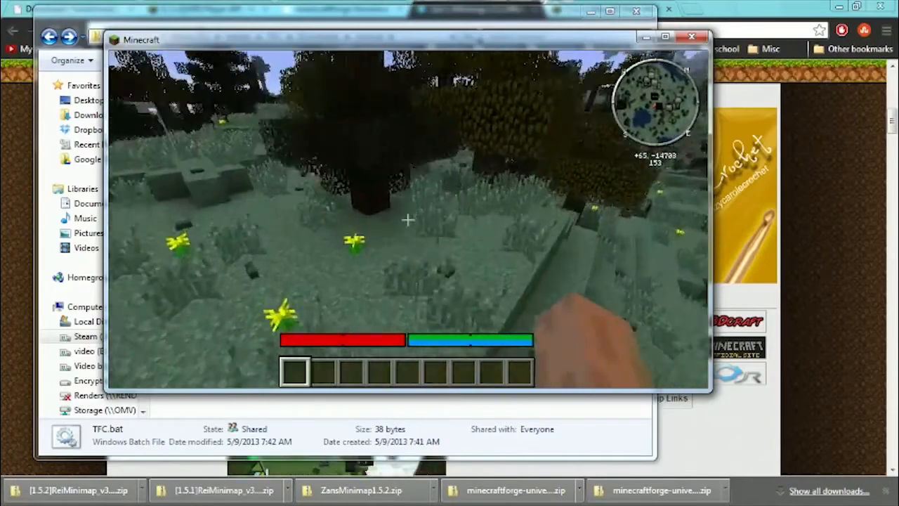
Rise above the treetops again and view the surrounding forest, ponds and dirt patches from the air.
{"action": "key", "text": "w"}
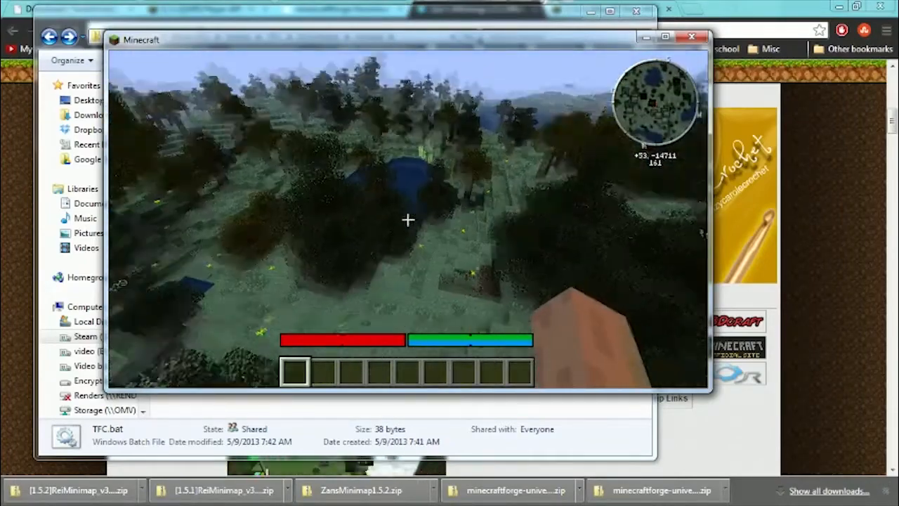
{"action": "key", "text": "w"}
Fly over the forest between the ponds, dip down to the tree canopy and rise again to survey the trees.
{"action": "key", "text": "w"}
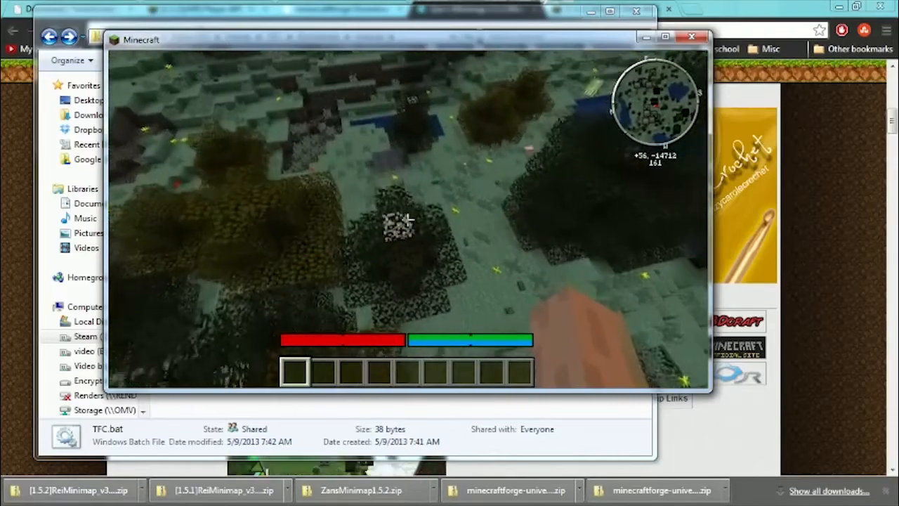
{"action": "key", "text": "w"}
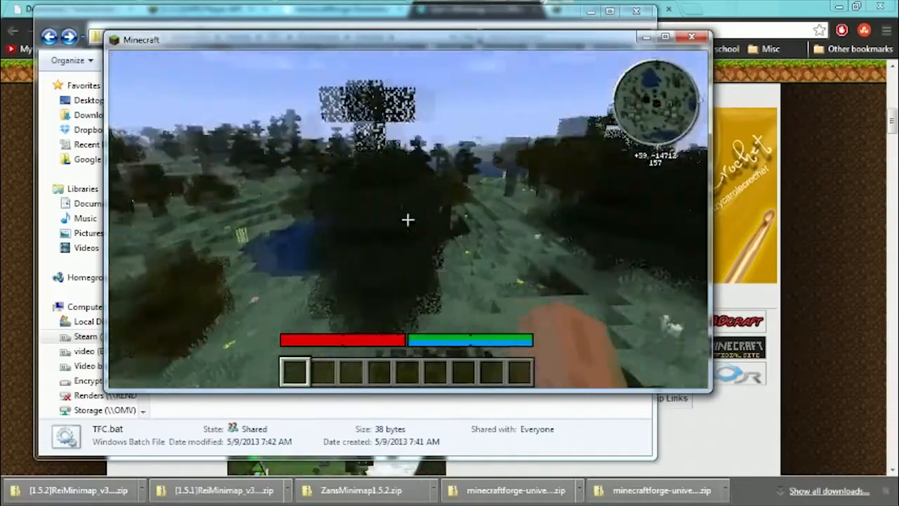
{"action": "key", "text": "space"}
{"action": "key", "text": "space"}
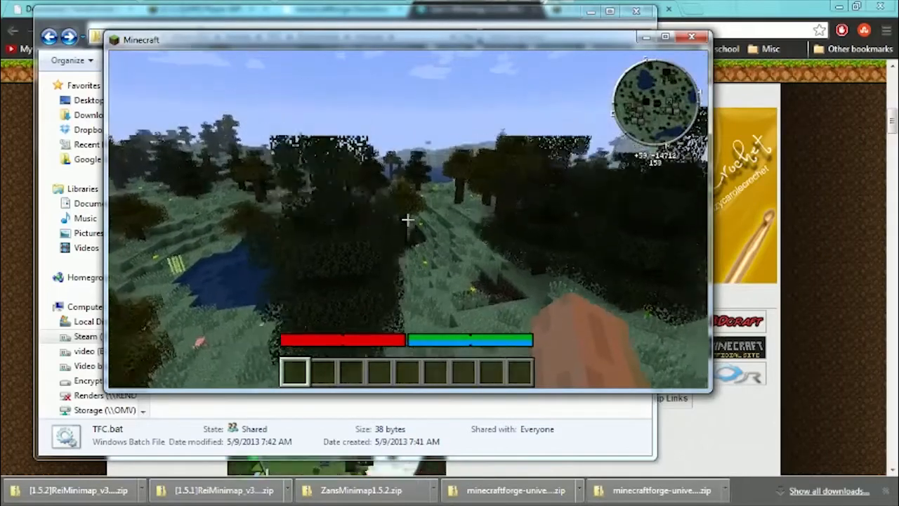
{"action": "key", "text": "space"}
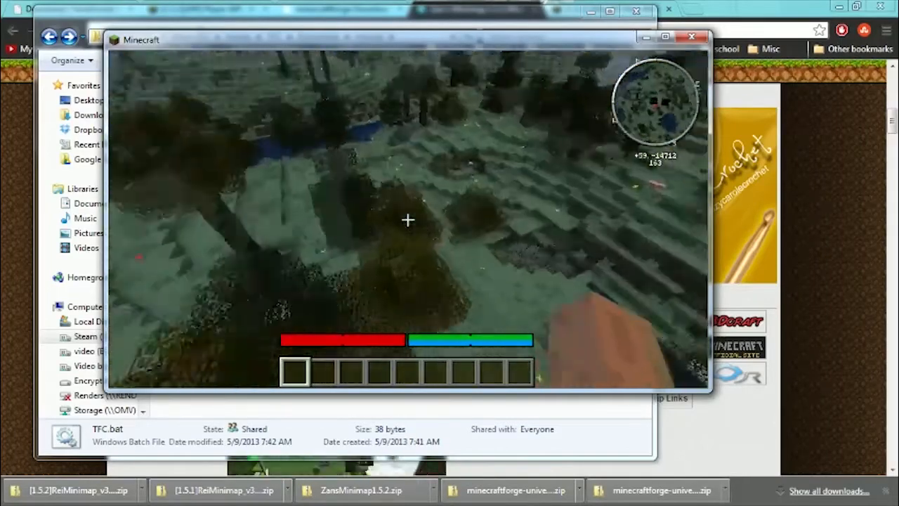
{"action": "key", "text": "a"}
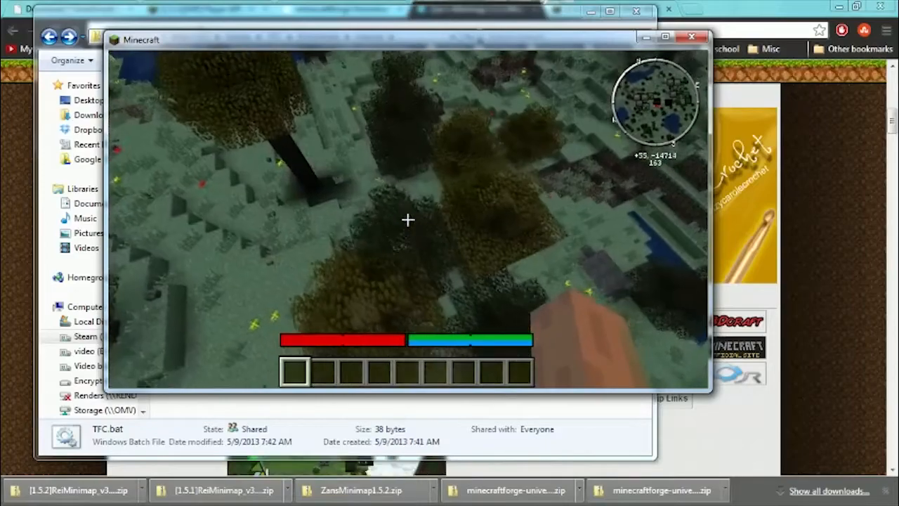
{"action": "key", "text": "shift"}
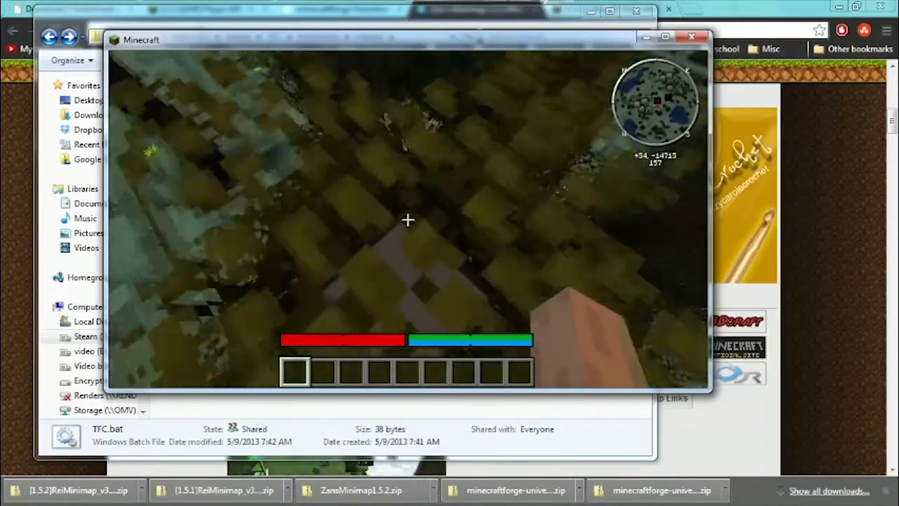
{"action": "key", "text": "space"}
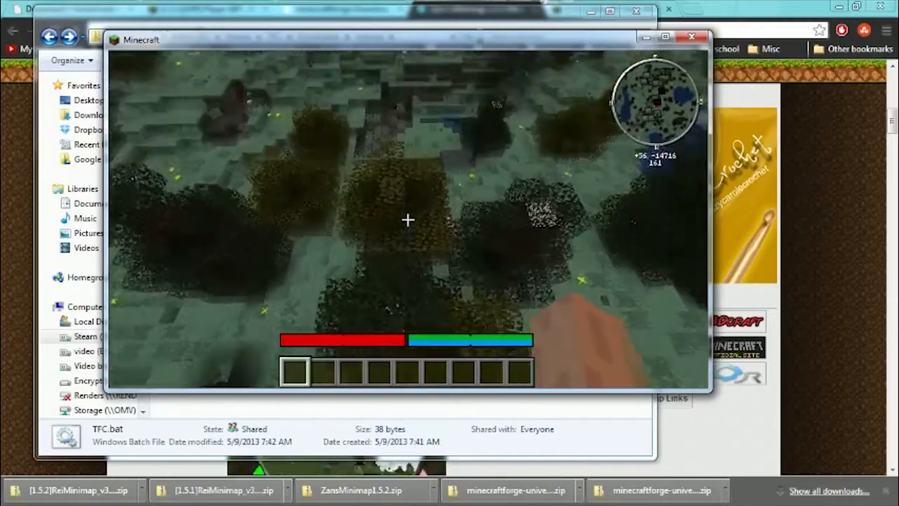
Cross the treetops and descend toward the small pond by the terraced slope to examine the dirt and stone patches.
{"action": "key", "text": "w"}
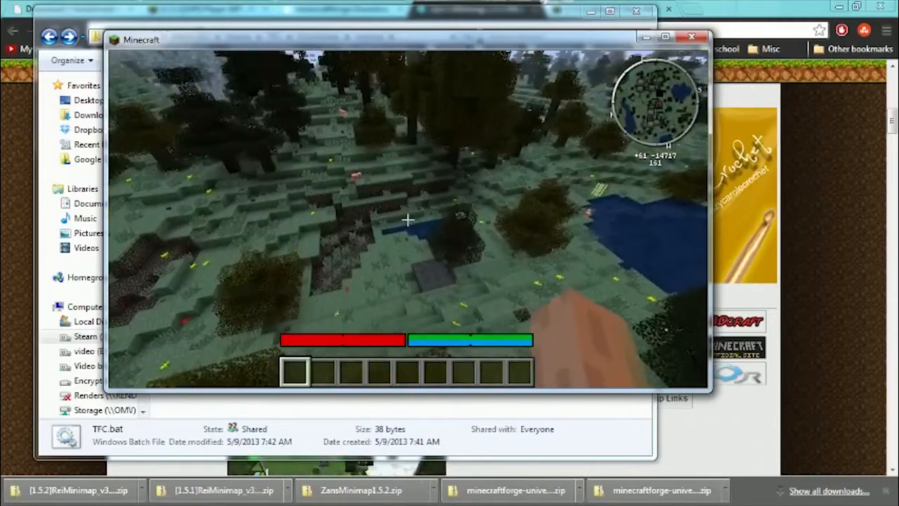
{"action": "key", "text": "s"}
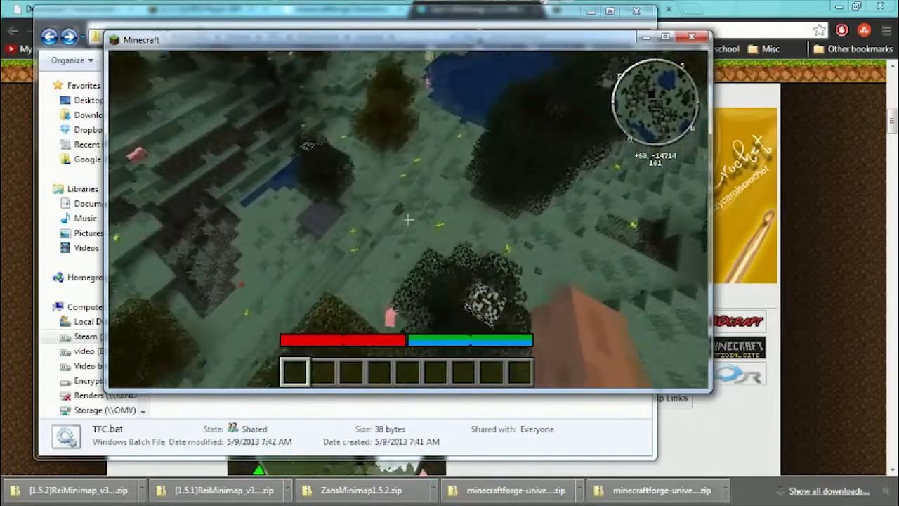
{"action": "key", "text": "shift"}
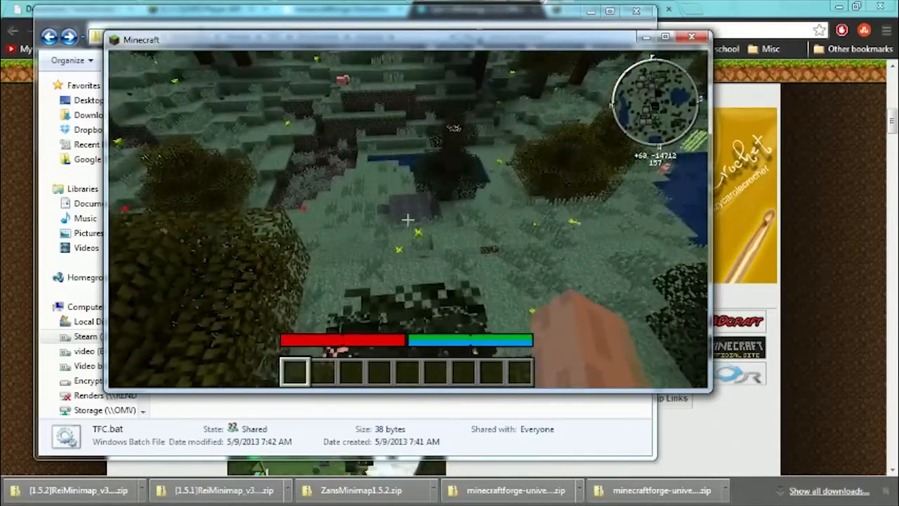
{"action": "key", "text": "w"}
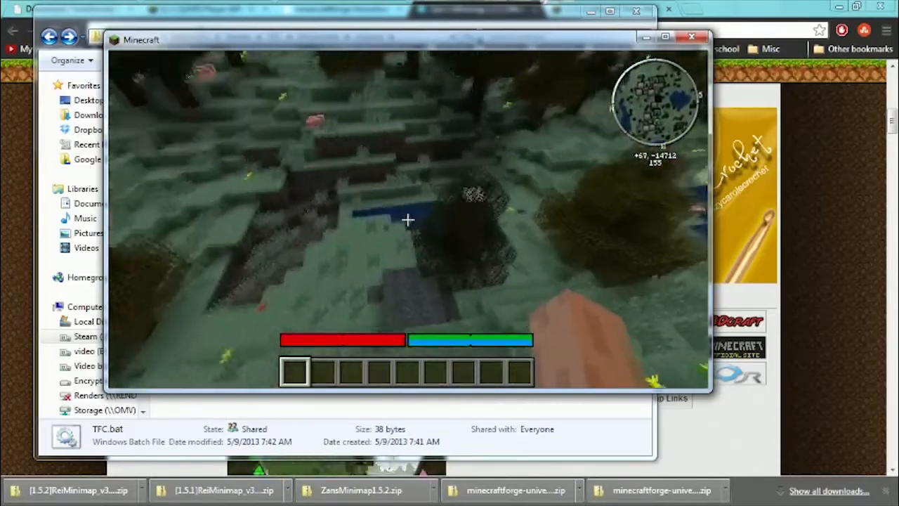
{"action": "key", "text": "w"}
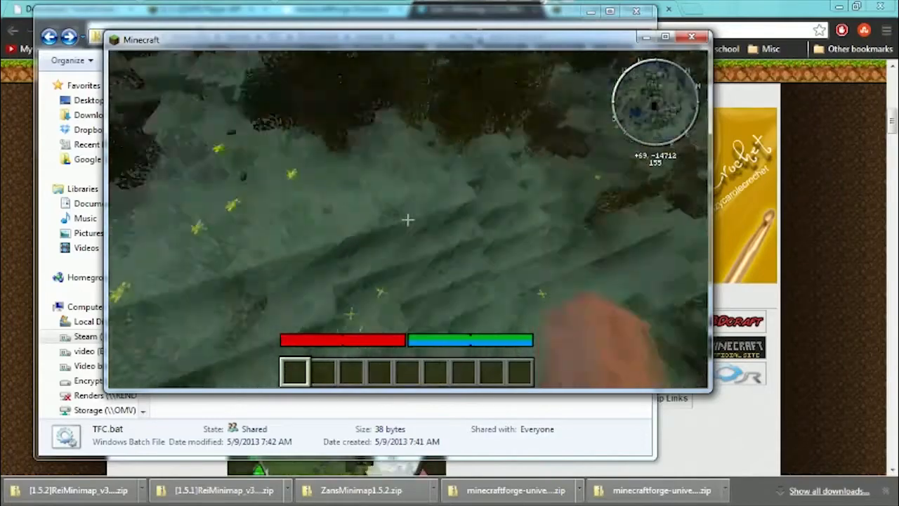
View the flowered grassy ridge between the trees and head back above the treetops to overlook the distant hills.
{"action": "key", "text": "a"}
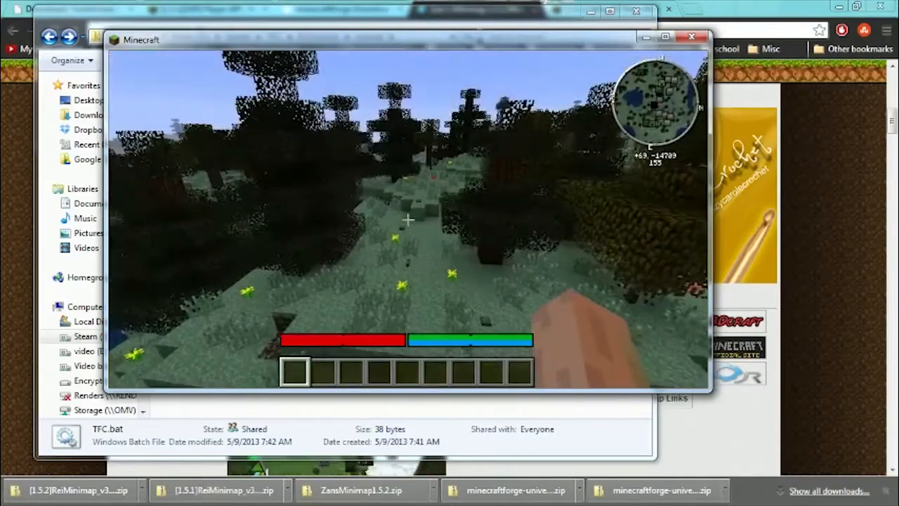
{"action": "key", "text": "w"}
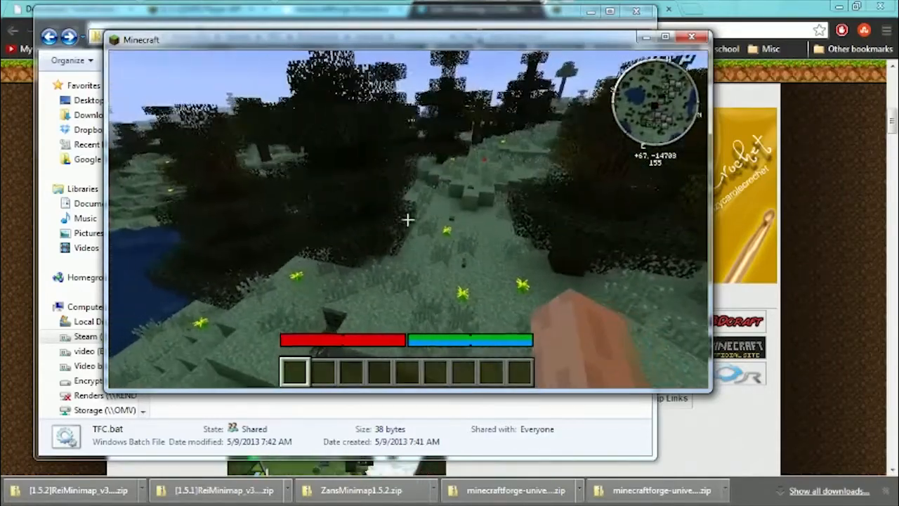
{"action": "key", "text": "w"}
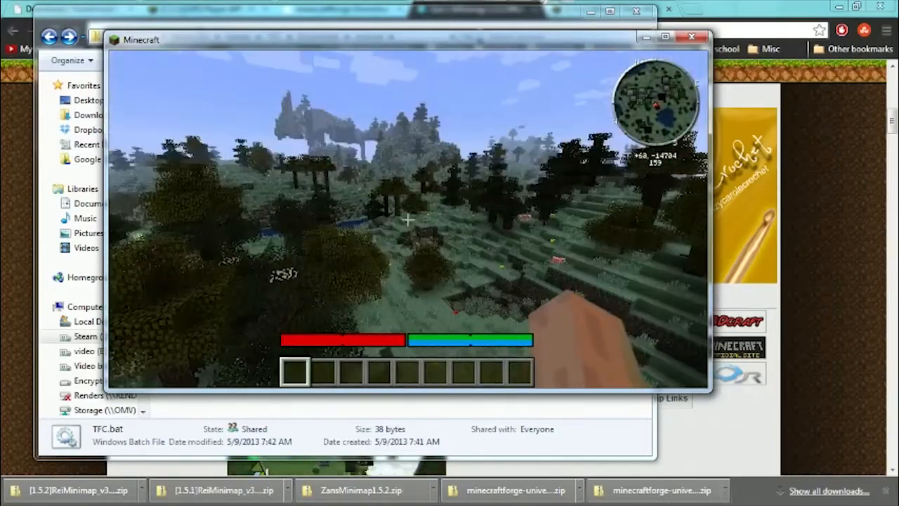
{"action": "key", "text": "w"}
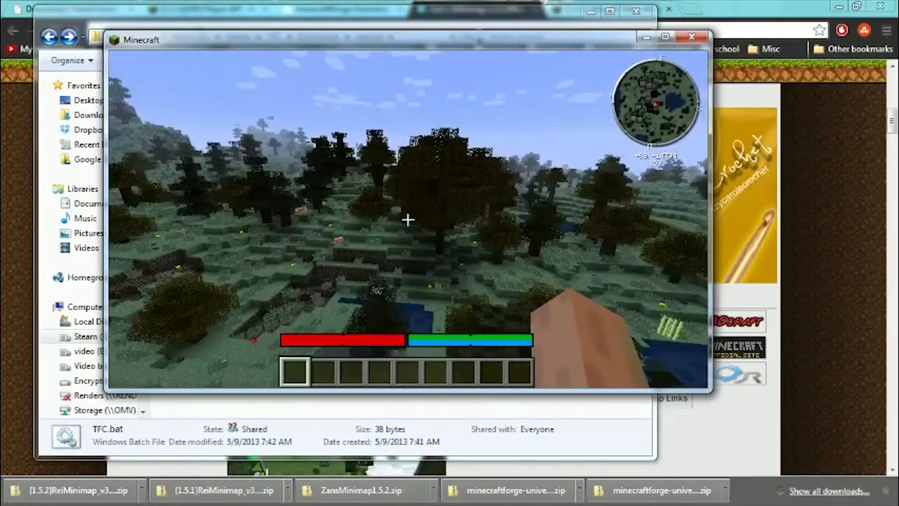
Save the world, return to the title screen and quit the game.
{"action": "key", "text": "Escape"}
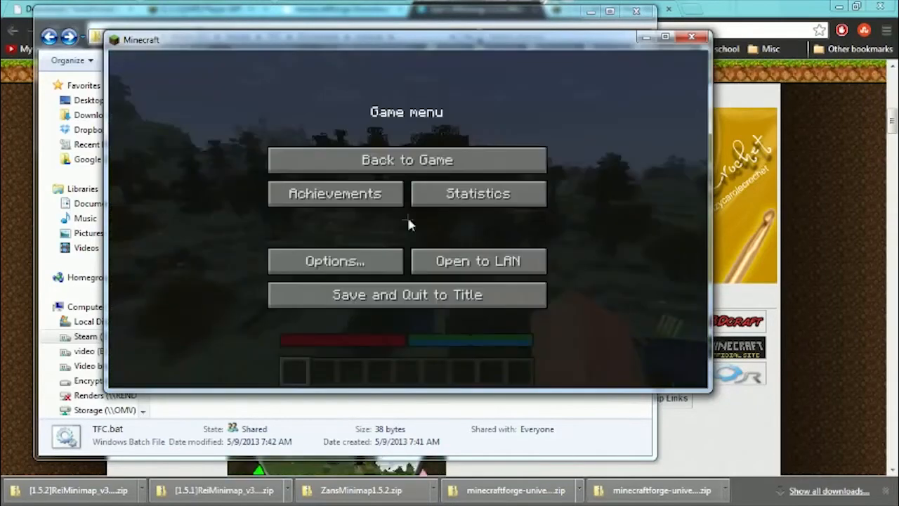
{"action": "left_click", "coordinate": [357, 295]}
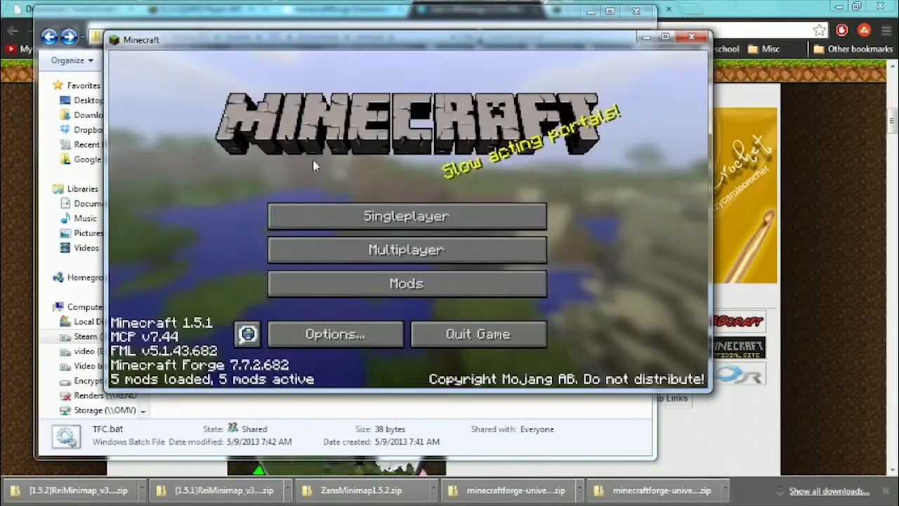
{"action": "left_click", "coordinate": [467, 335]}
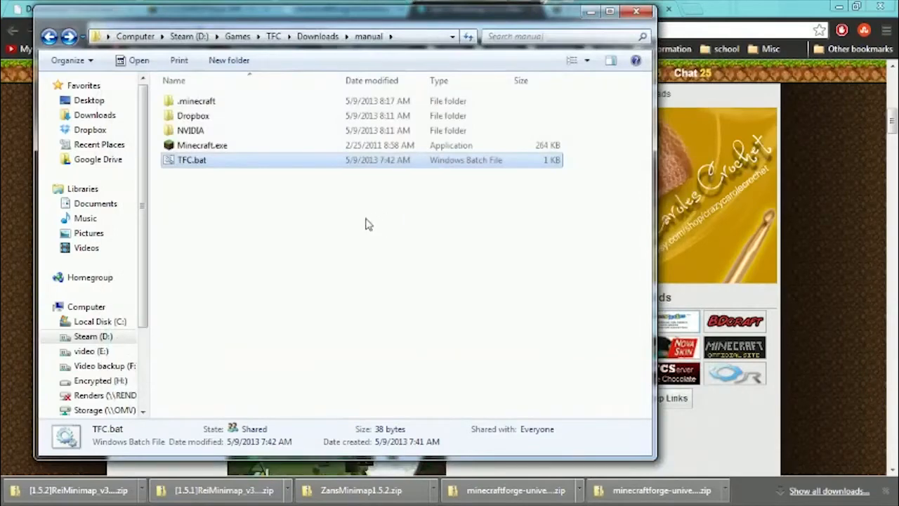
Go up from the manual folder to the TFC Downloads folder and leave all of its items deselected.
{"action": "left_click", "coordinate": [367, 223]}
{"action": "key", "text": "BackSpace"}
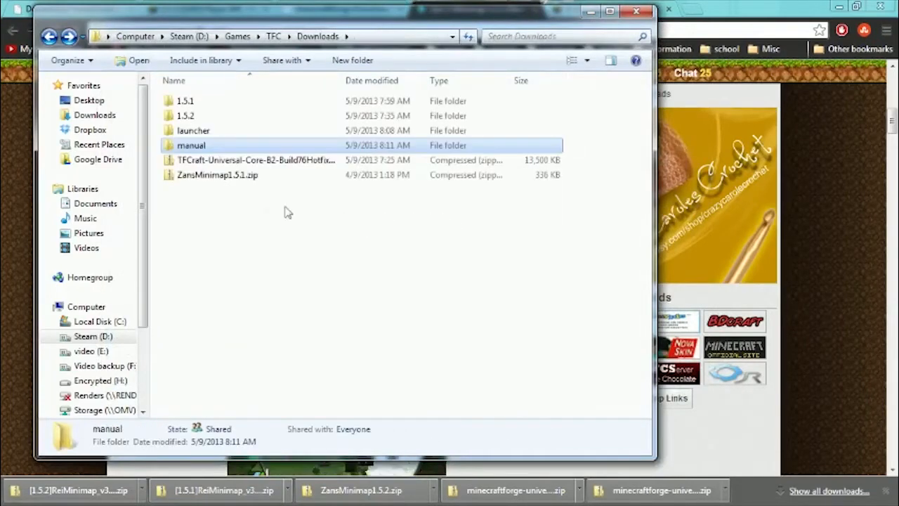
{"action": "left_click_drag", "start_coordinate": [216, 219], "coordinate": [177, 93]}
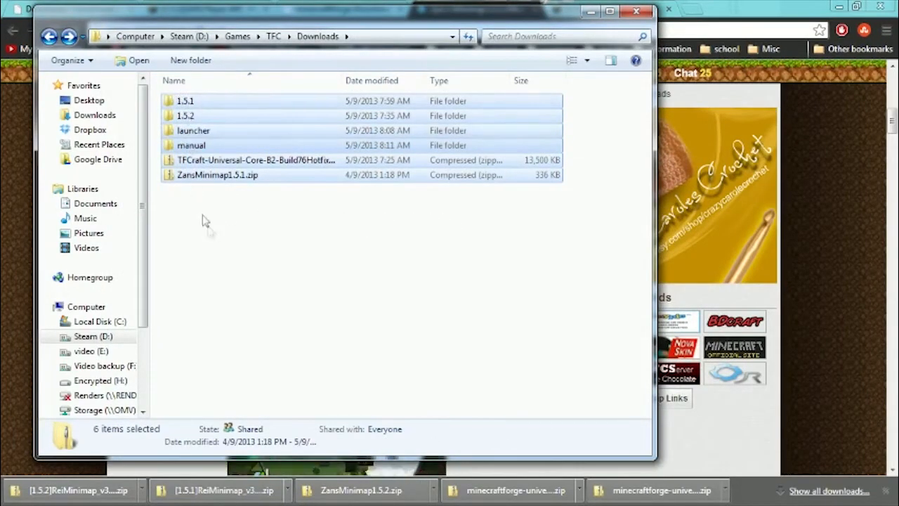
{"action": "left_click", "coordinate": [209, 229]}
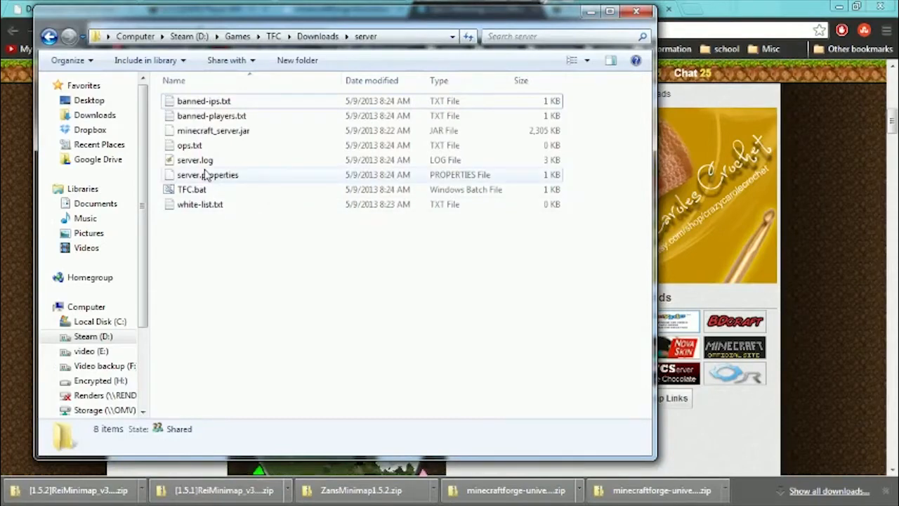
Open TFC.bat from the server folder in a text editor, check its launch command for minecraft_server.jar, and close it.
{"action": "left_click", "coordinate": [228, 130]}
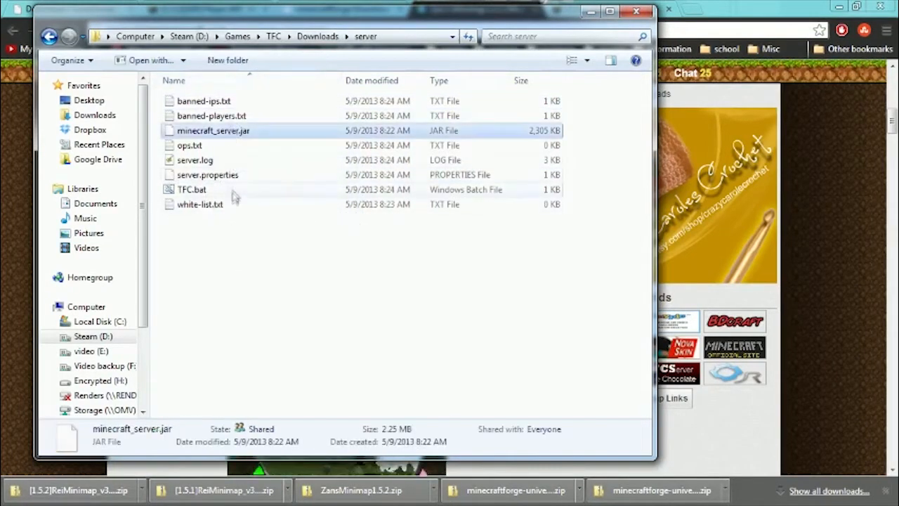
{"action": "left_click", "coordinate": [190, 189]}
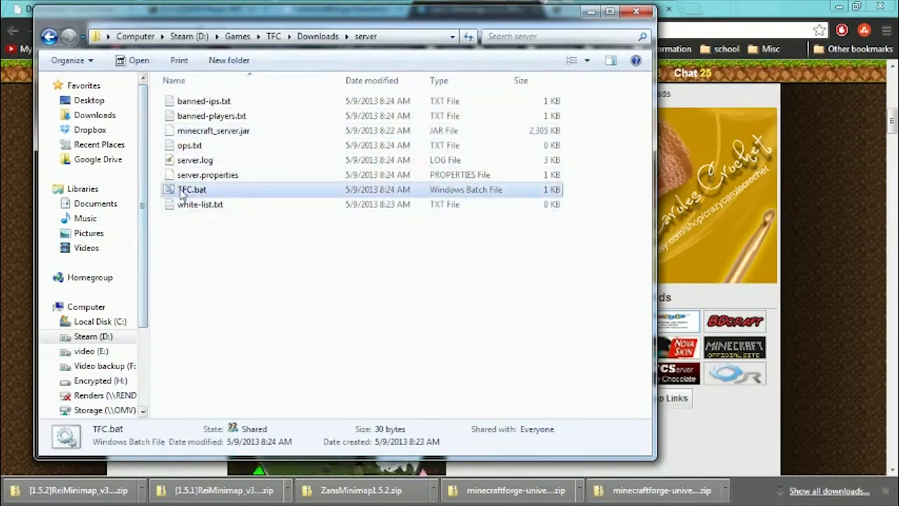
{"action": "right_click", "coordinate": [185, 190]}
{"action": "left_click", "coordinate": [79, 215]}
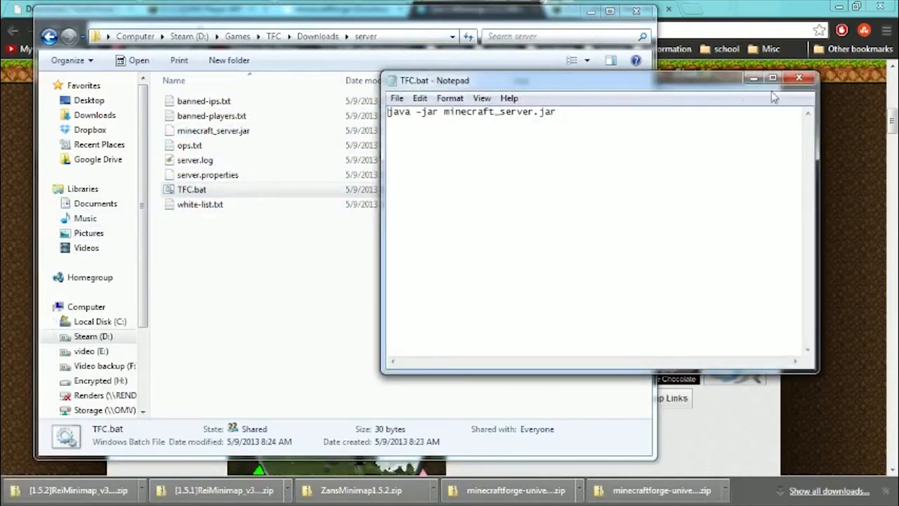
{"action": "left_click", "coordinate": [799, 80]}
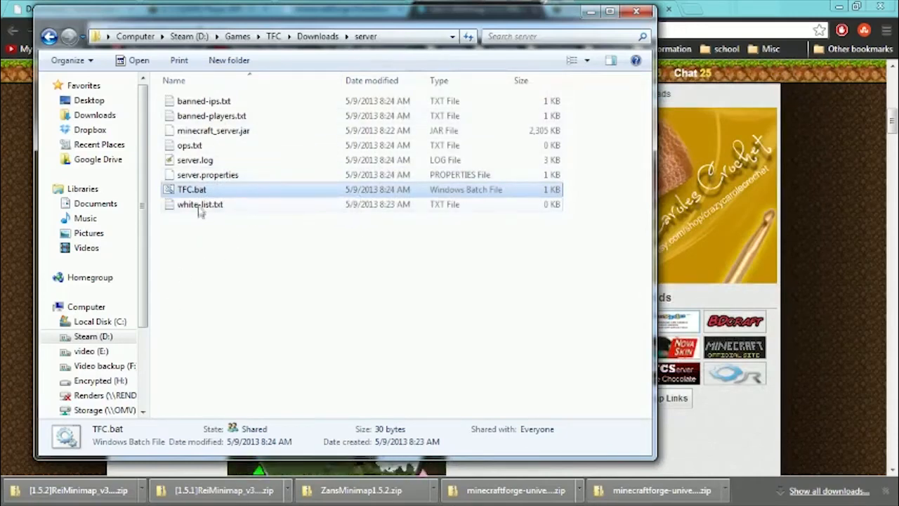
Open minecraft_server.jar as an archive in 7-Zip and place its window beside the server folder.
{"action": "left_click", "coordinate": [203, 134]}
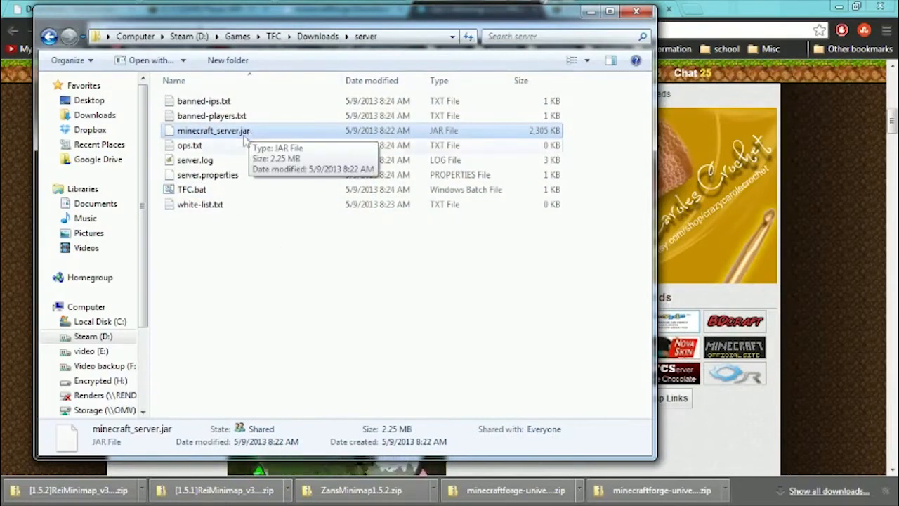
{"action": "right_click", "coordinate": [240, 133]}
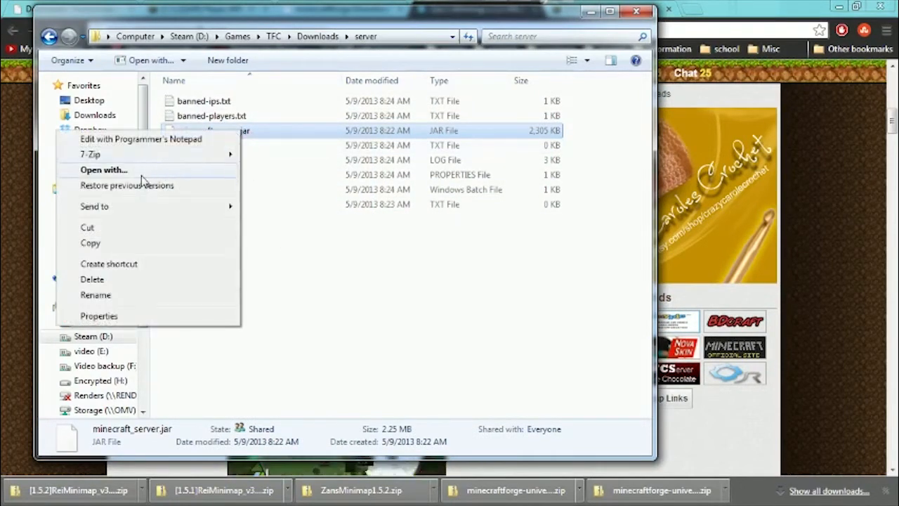
{"action": "mouse_move", "coordinate": [145, 154]}
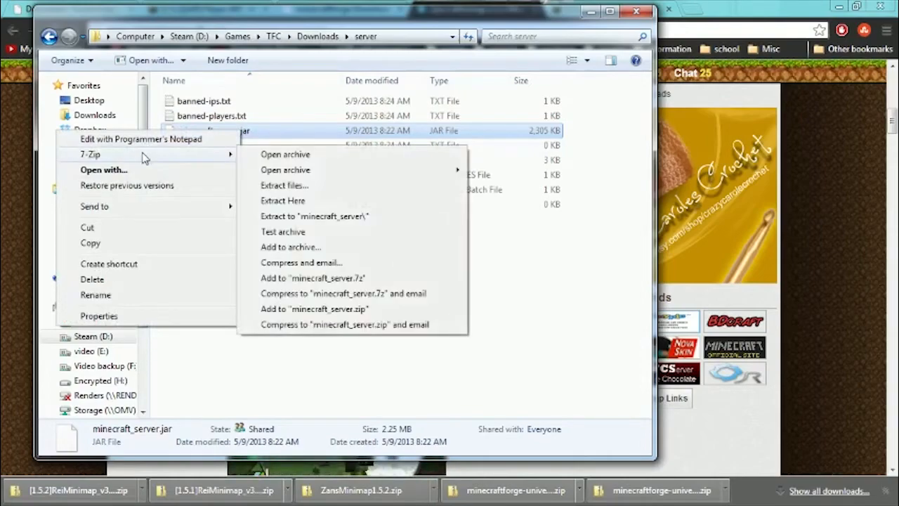
{"action": "left_click", "coordinate": [320, 160]}
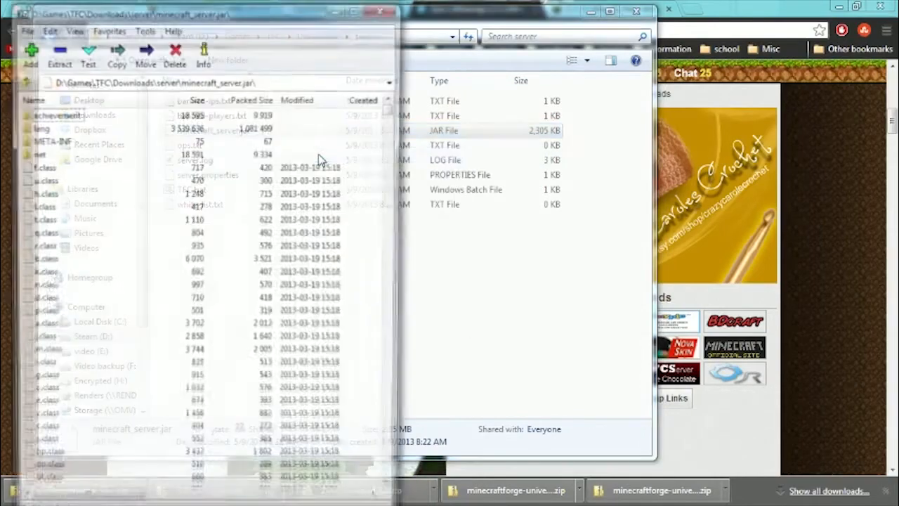
{"action": "left_click_drag", "start_coordinate": [213, 15], "coordinate": [707, 17]}
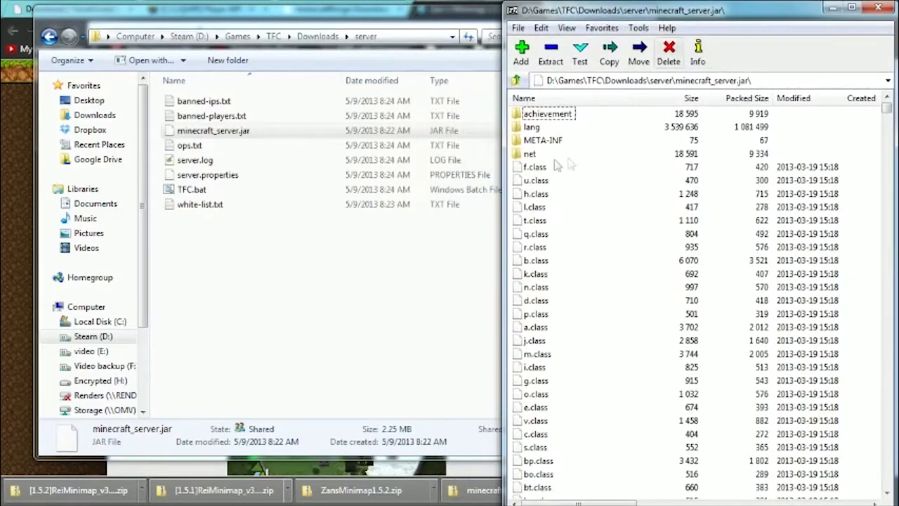
Delete the META-INF folder from the minecraft_server.jar archive.
{"action": "left_click", "coordinate": [542, 142]}
{"action": "right_click", "coordinate": [542, 147]}
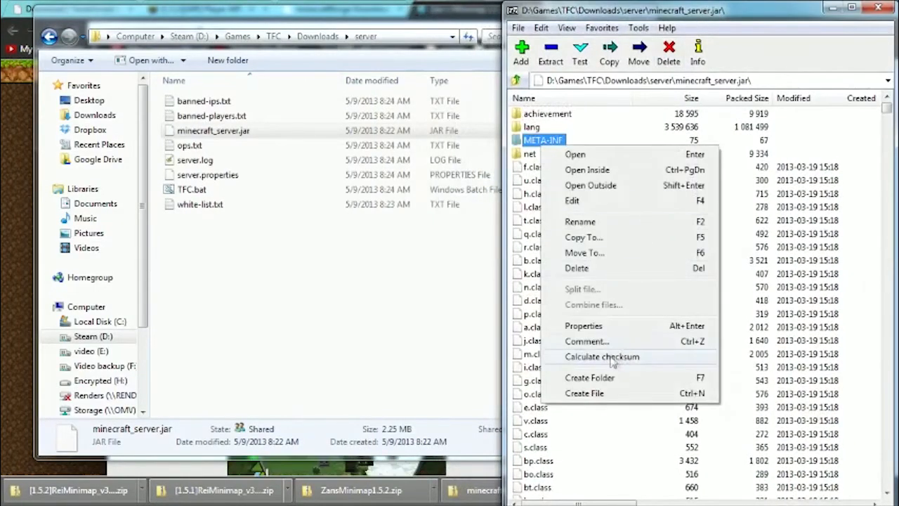
{"action": "left_click", "coordinate": [579, 268]}
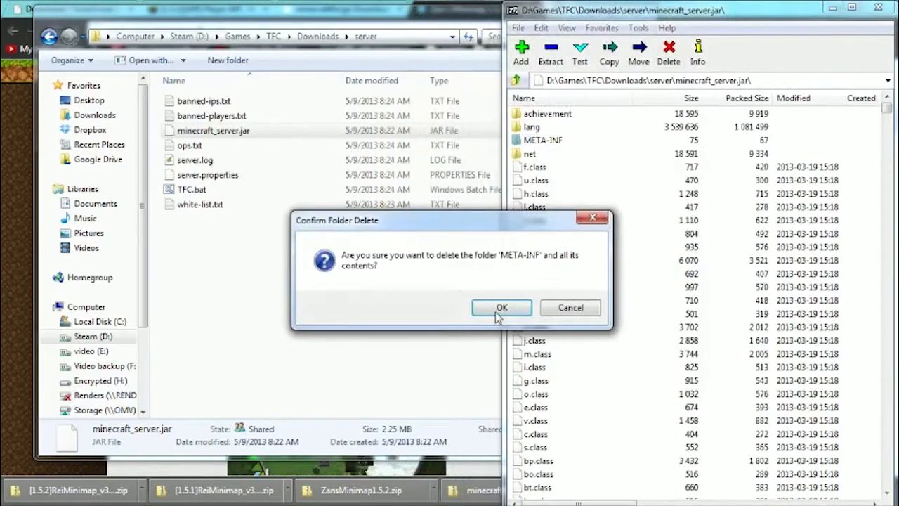
{"action": "left_click", "coordinate": [500, 309]}
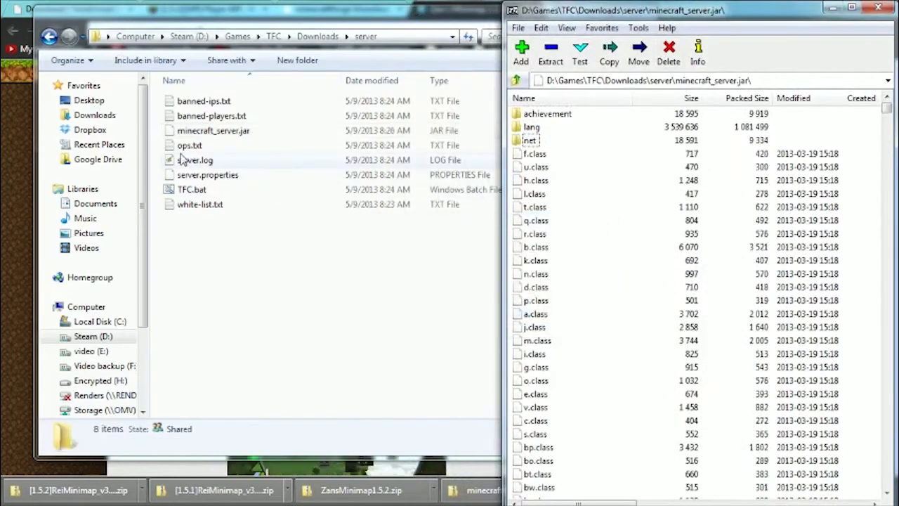
Go from the server folder back to Downloads and open the 1.5.1 folder containing the Forge and Player API archives.
{"action": "left_click", "coordinate": [281, 271]}
{"action": "key", "text": "BackSpace"}
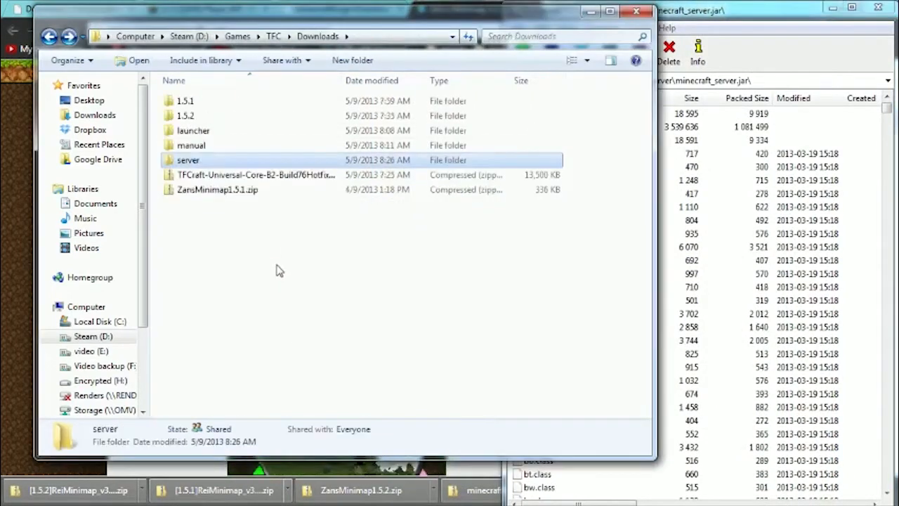
{"action": "double_click", "coordinate": [188, 101]}
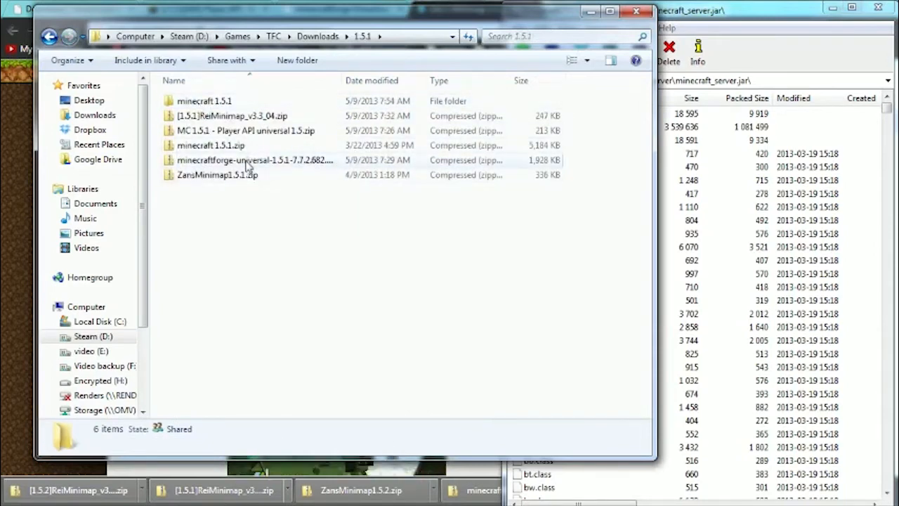
Open the minecraftforge-universal-1.5.1-7.7.2.682 archive in 7-Zip and copy all its contents into minecraft_server.jar.
{"action": "right_click", "coordinate": [246, 161]}
{"action": "mouse_move", "coordinate": [158, 241]}
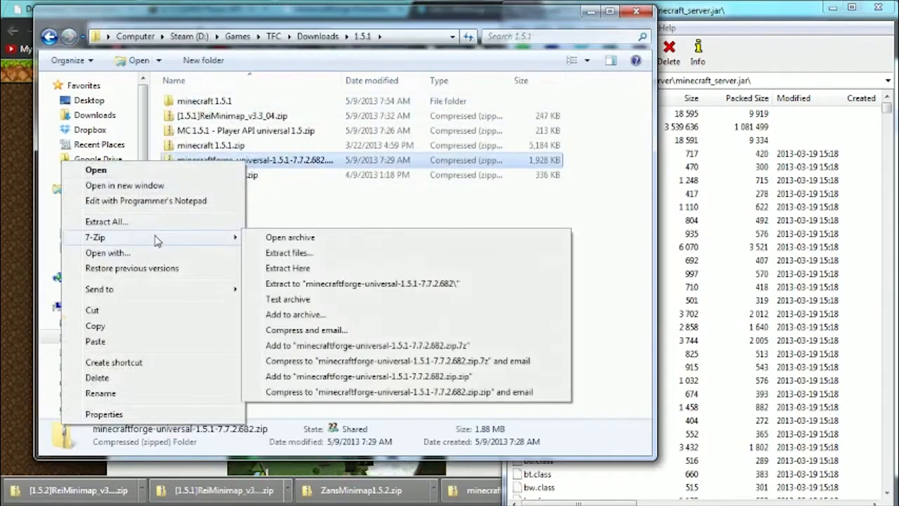
{"action": "left_click", "coordinate": [333, 240]}
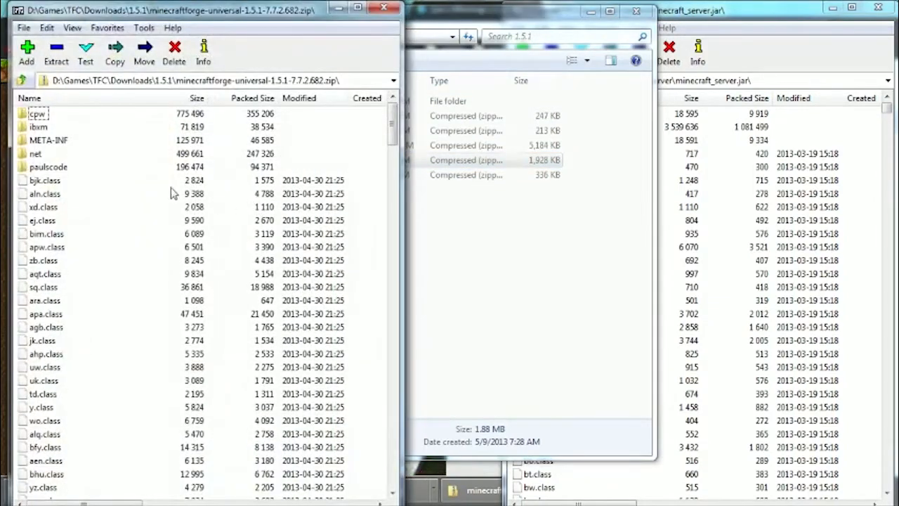
{"action": "key", "text": "ctrl+a"}
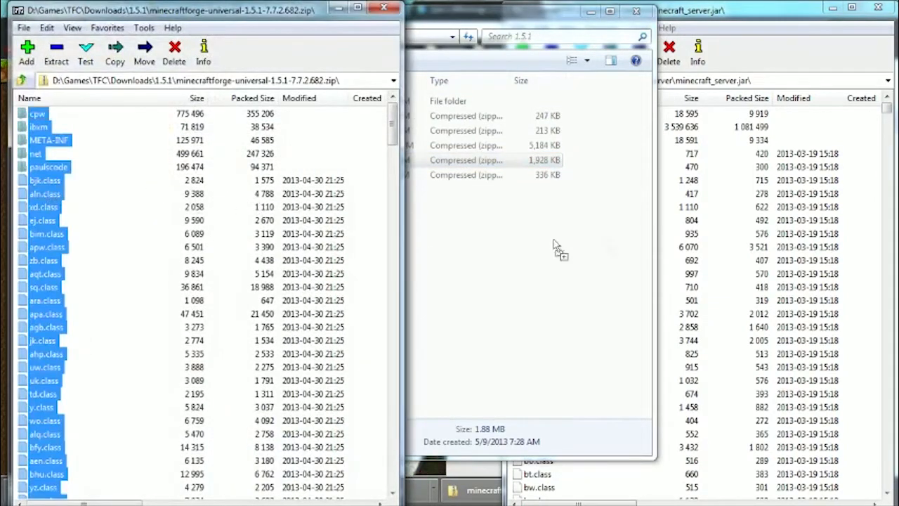
{"action": "left_click_drag", "start_coordinate": [555, 246], "coordinate": [675, 241]}
{"action": "left_click", "coordinate": [416, 310]}
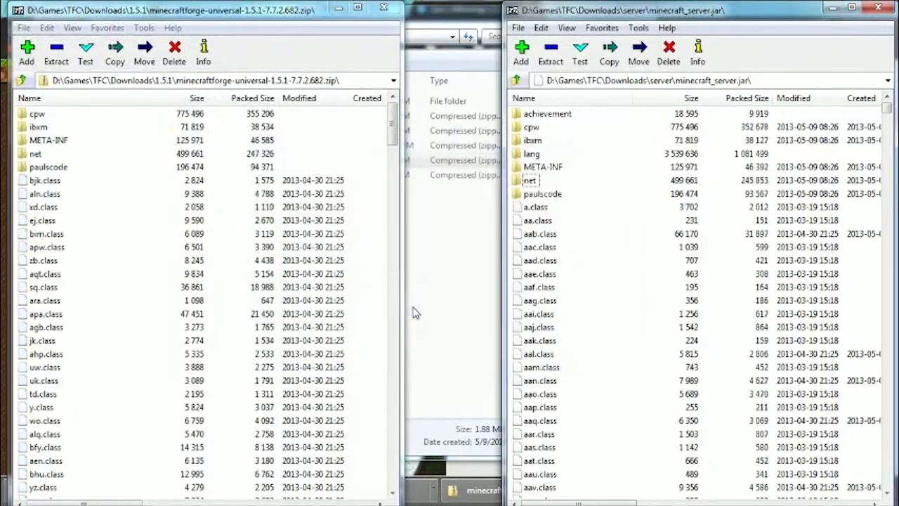
Copy all files from the MC 1.5.1 - Player API universal 1.5 archive into minecraft_server.jar and close both archive windows.
{"action": "left_click", "coordinate": [22, 80]}
{"action": "double_click", "coordinate": [91, 133]}
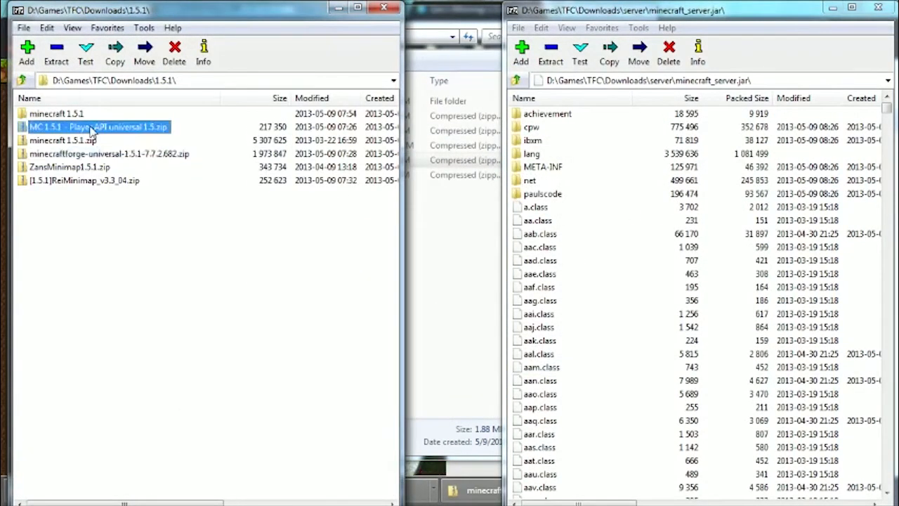
{"action": "left_click_drag", "start_coordinate": [56, 333], "coordinate": [46, 103]}
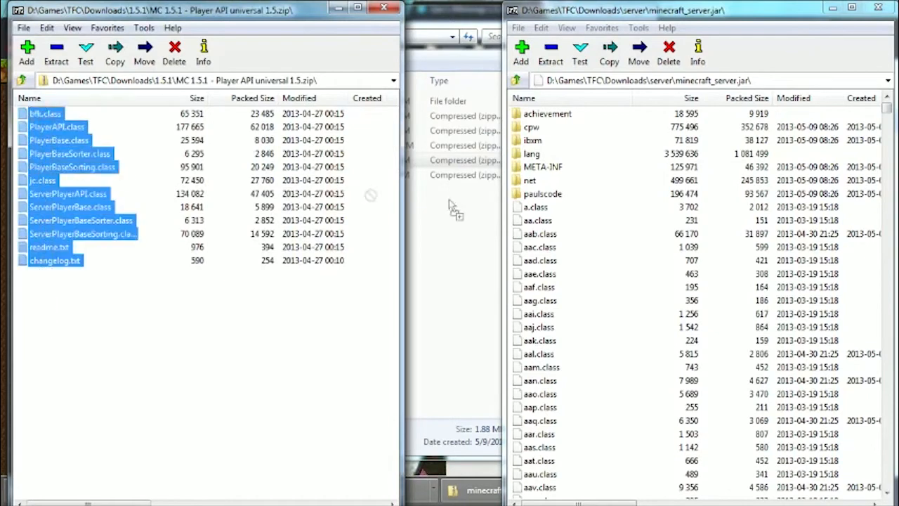
{"action": "left_click_drag", "start_coordinate": [452, 207], "coordinate": [653, 222]}
{"action": "left_click", "coordinate": [422, 305]}
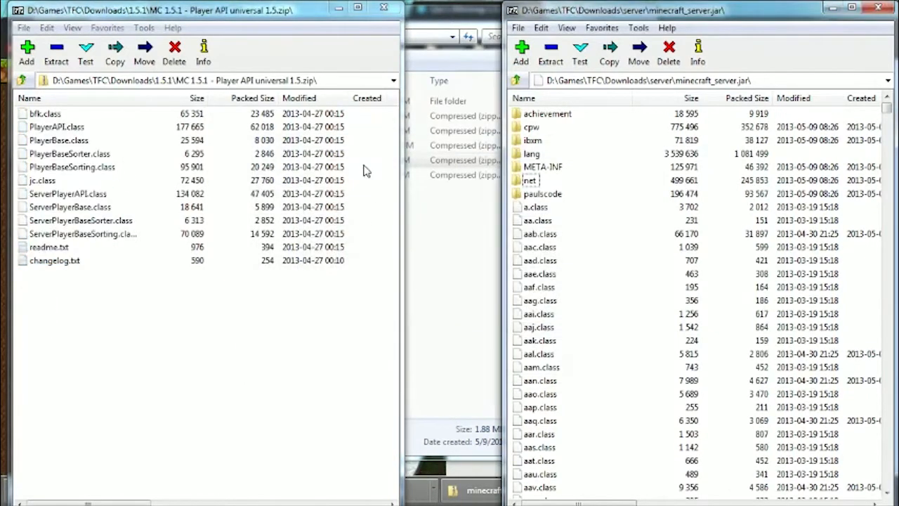
{"action": "left_click", "coordinate": [383, 7]}
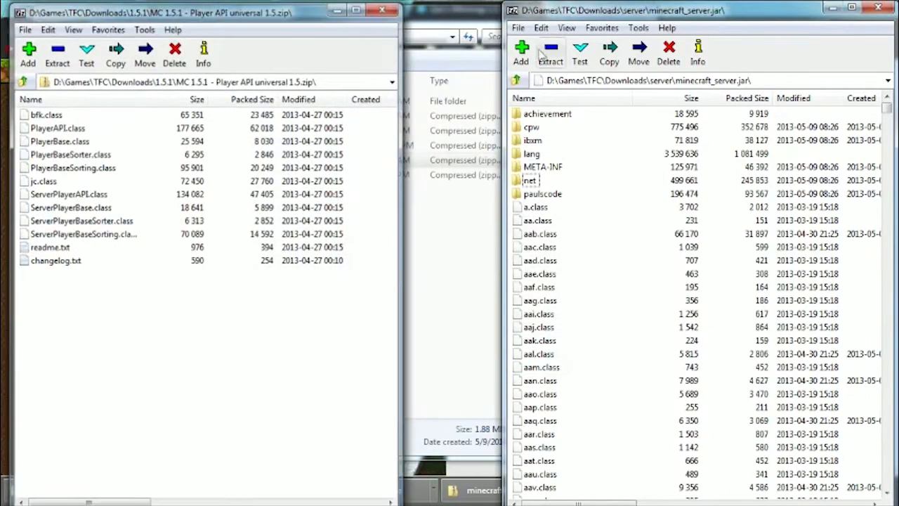
{"action": "left_click", "coordinate": [877, 8]}
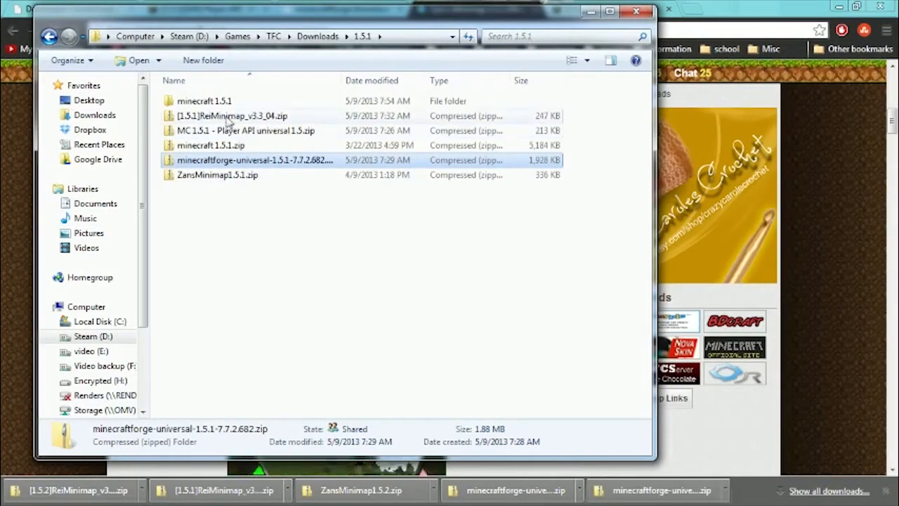
Copy the TFCraft-Universal-Core zip from Downloads and create a folder named mods in the server folder.
{"action": "key", "text": "BackSpace"}
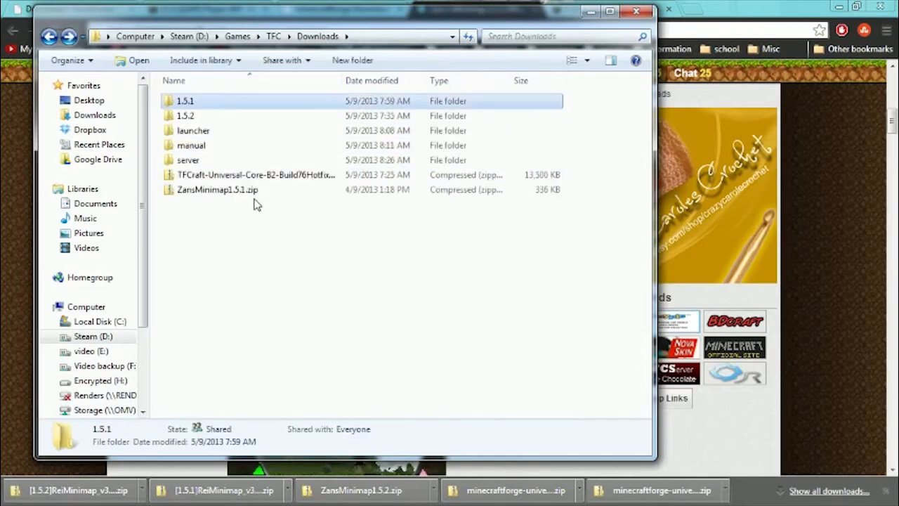
{"action": "left_click", "coordinate": [242, 177]}
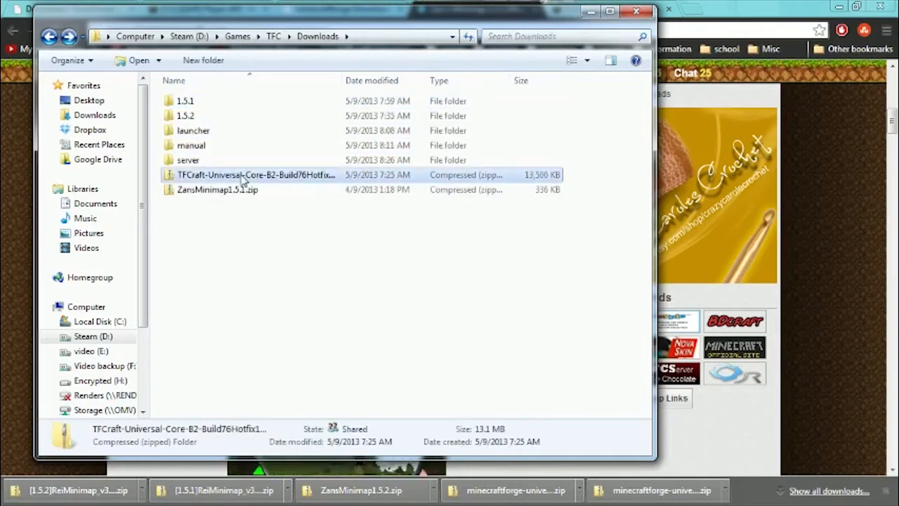
{"action": "double_click", "coordinate": [209, 160]}
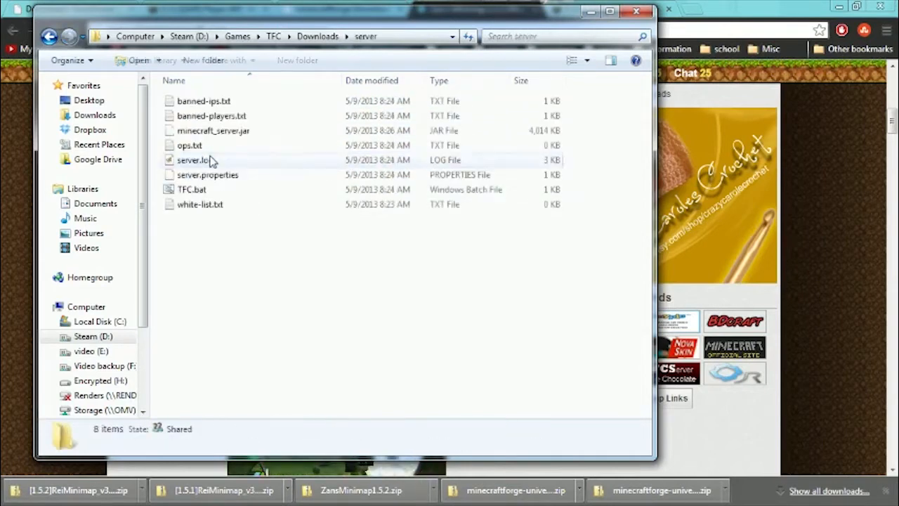
{"action": "right_click", "coordinate": [241, 247]}
{"action": "mouse_move", "coordinate": [169, 416]}
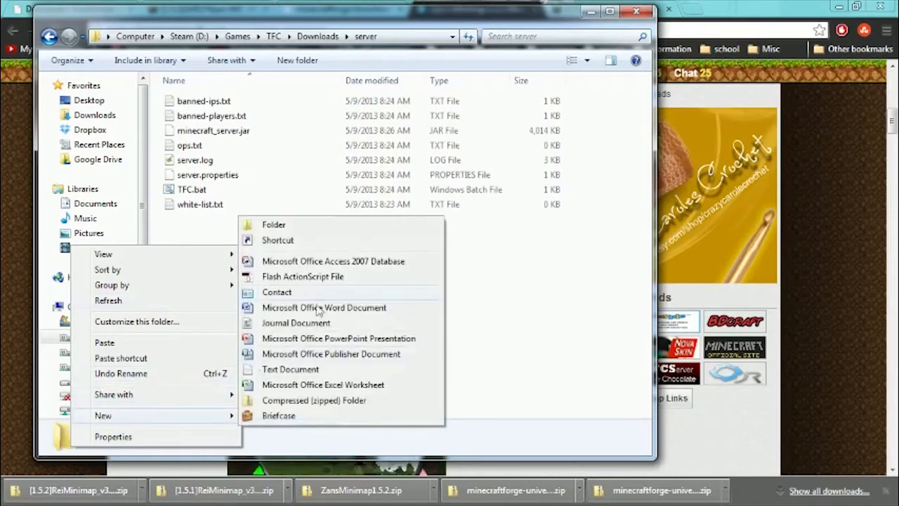
{"action": "left_click", "coordinate": [249, 226]}
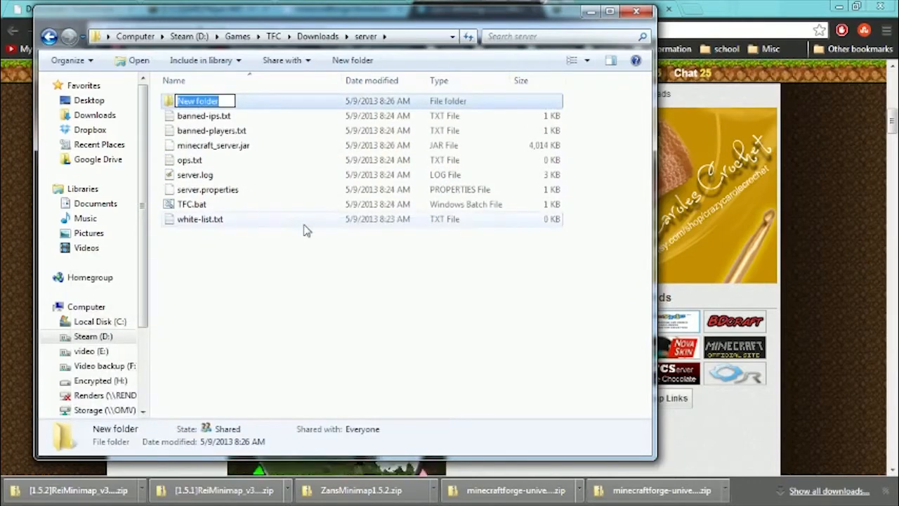
{"action": "type", "text": "mods"}
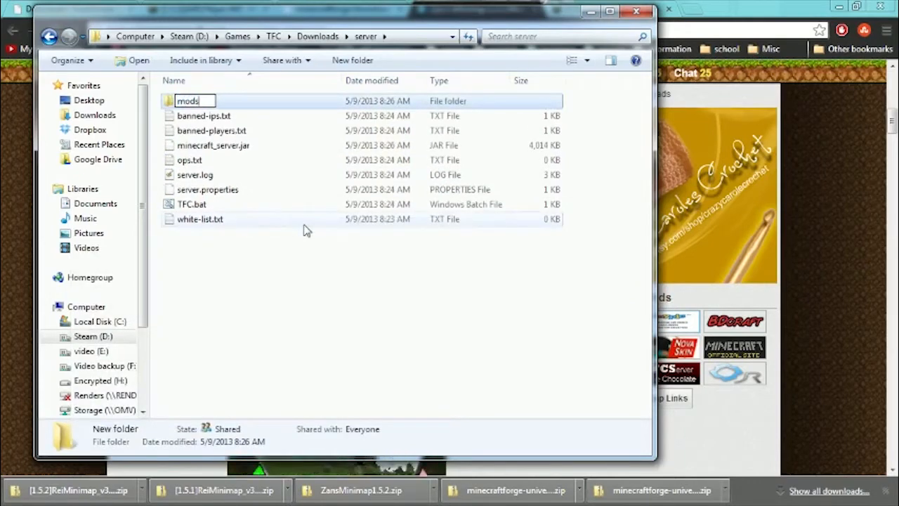
{"action": "key", "text": "Return"}
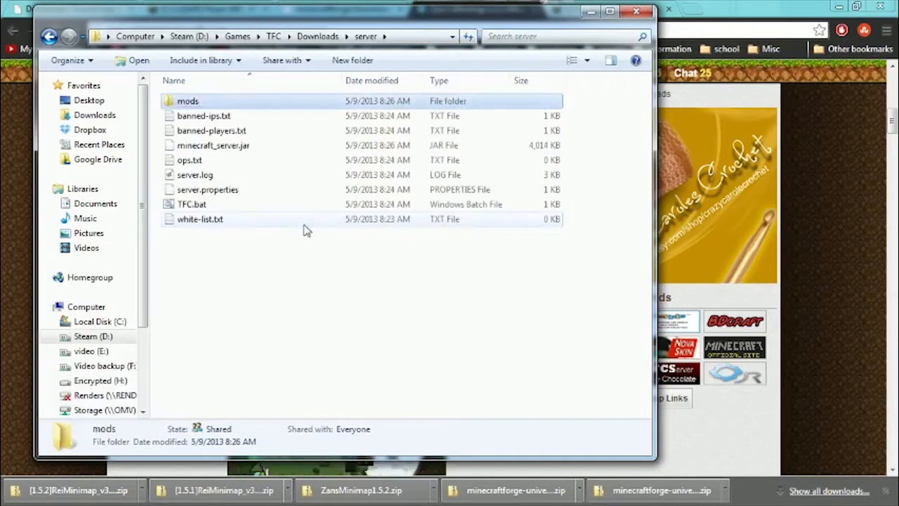
Paste the TFCraft-Universal-Core zip into the server's mods folder.
{"action": "double_click", "coordinate": [210, 106]}
{"action": "key", "text": "ctrl+v"}
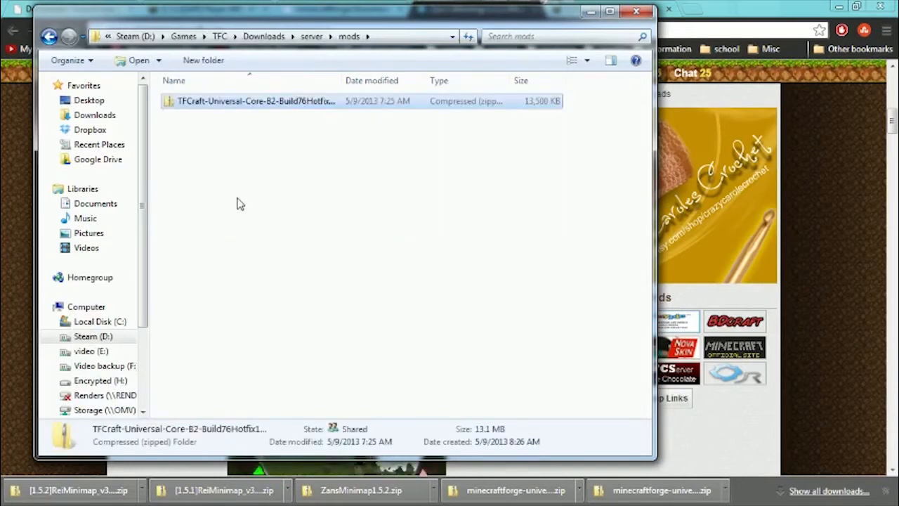
{"action": "left_click", "coordinate": [250, 200]}
Start the modded server with TFC.bat in the server folder and arrange its console and server windows.
{"action": "key", "text": "BackSpace"}
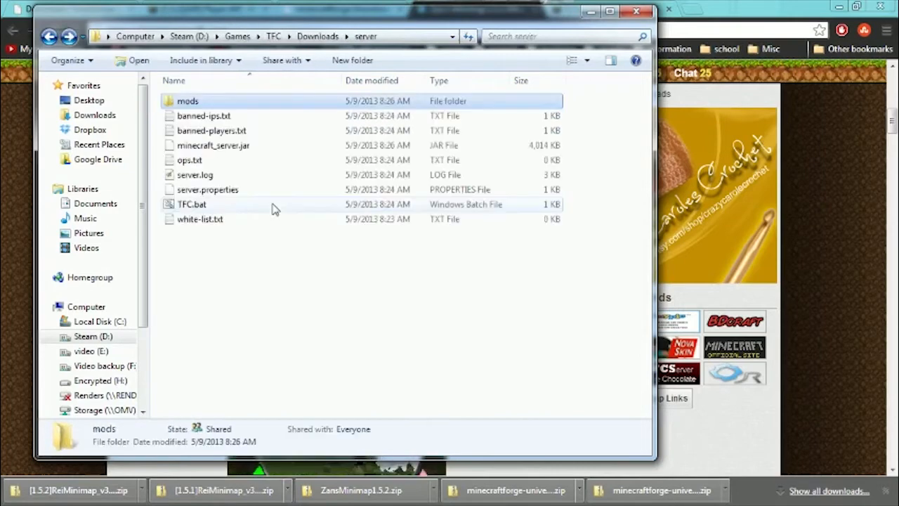
{"action": "double_click", "coordinate": [203, 204]}
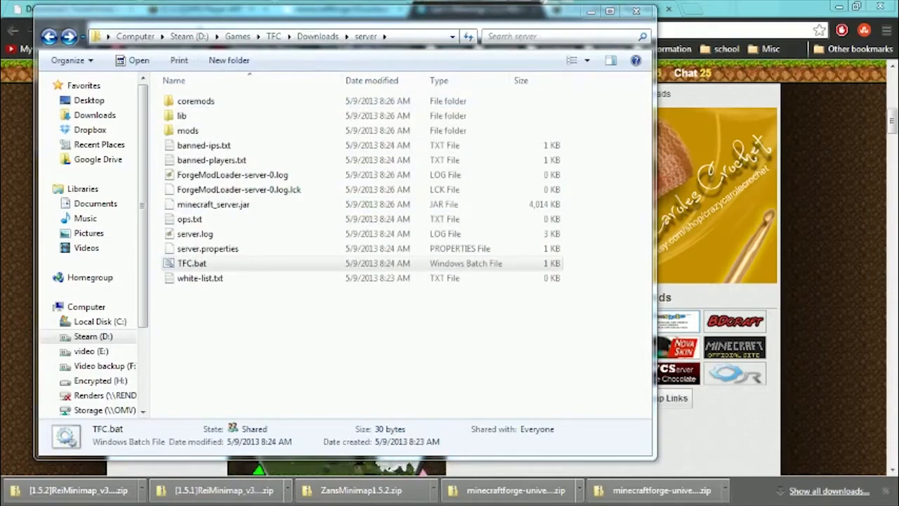
{"action": "left_click_drag", "start_coordinate": [0, 106], "coordinate": [269, 31]}
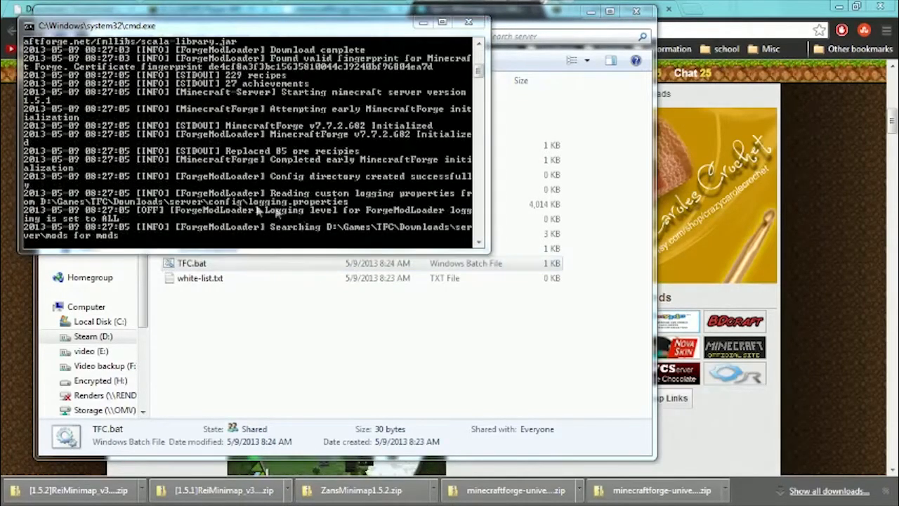
{"action": "left_click_drag", "start_coordinate": [301, 151], "coordinate": [654, 100]}
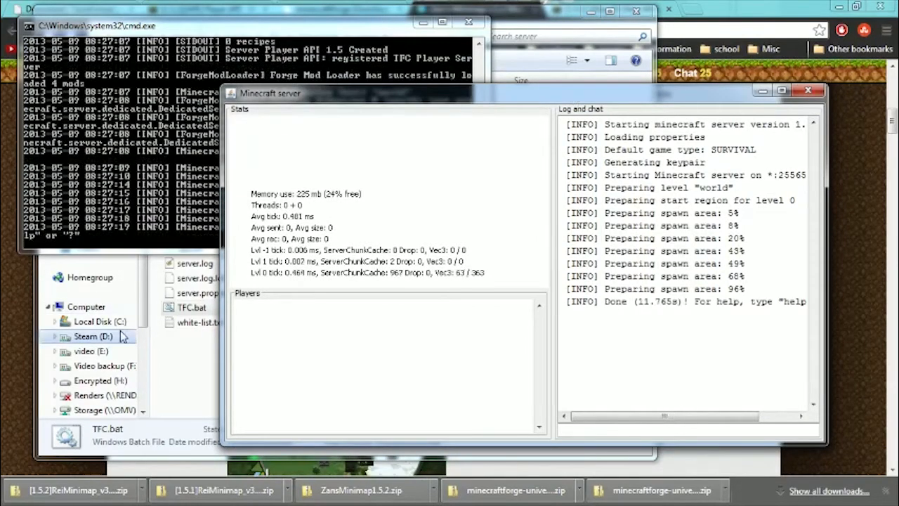
Launch the Minecraft client with TFC.bat from the manual folder in Downloads and reposition its window.
{"action": "left_click", "coordinate": [189, 349]}
{"action": "key", "text": "alt+Left"}
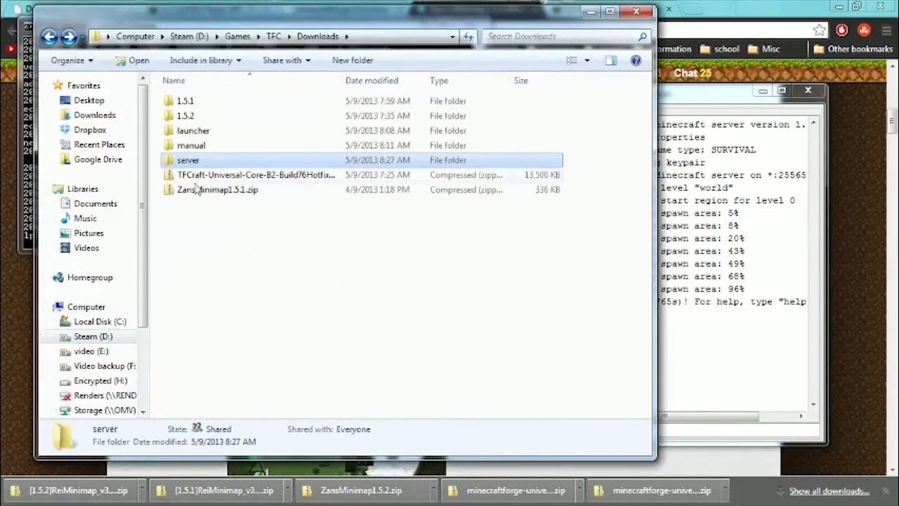
{"action": "double_click", "coordinate": [199, 144]}
{"action": "left_click", "coordinate": [197, 160]}
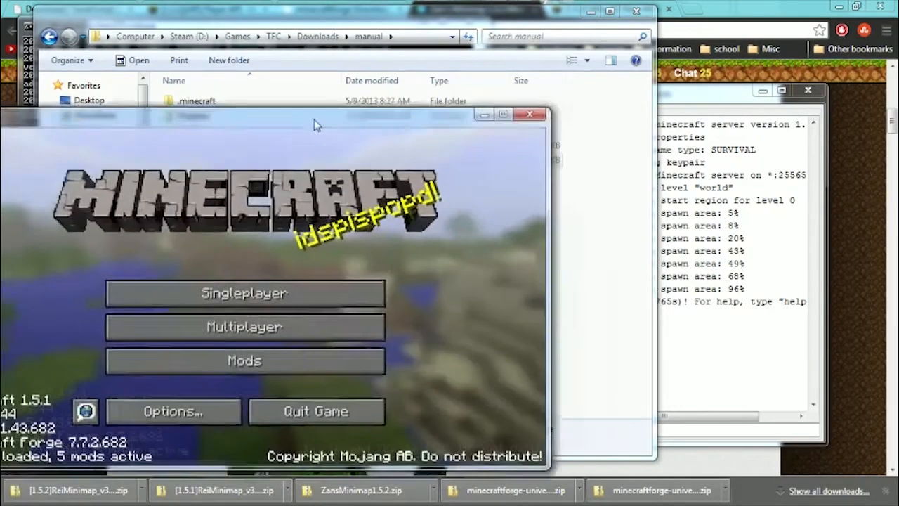
{"action": "left_click_drag", "start_coordinate": [314, 120], "coordinate": [420, 48]}
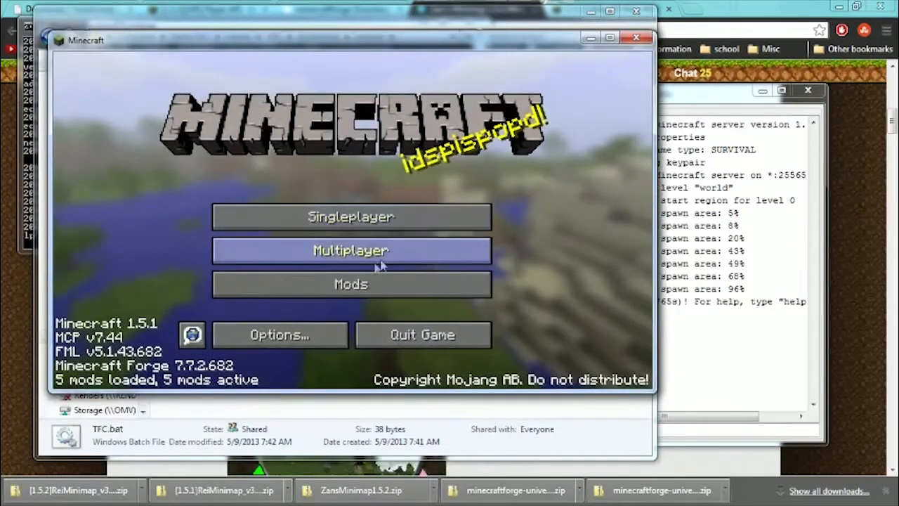
Join the local multiplayer server through Direct Connect using the address ::1.
{"action": "left_click", "coordinate": [352, 254]}
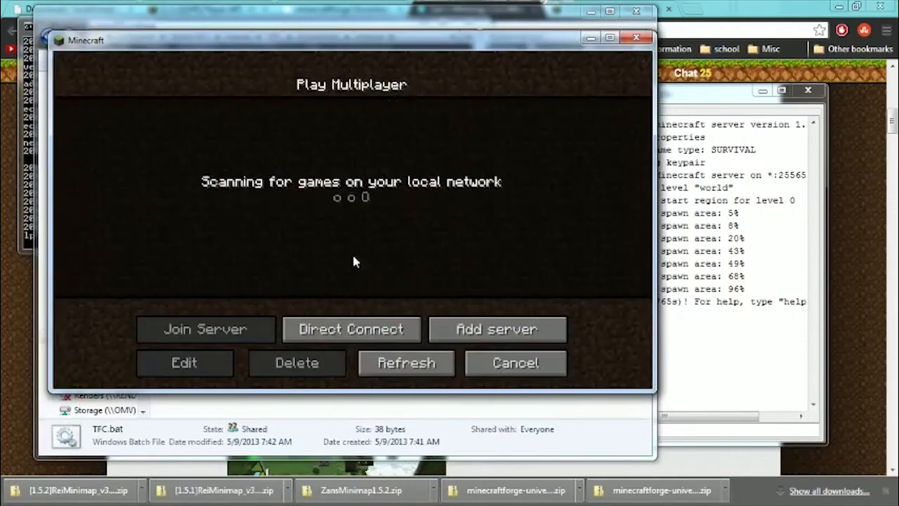
{"action": "left_click", "coordinate": [355, 329]}
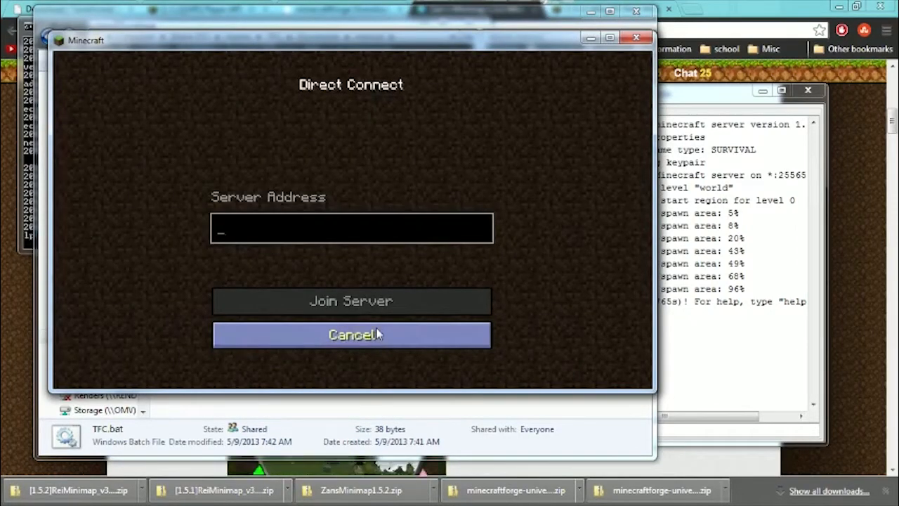
{"action": "type", "text": ":1"}
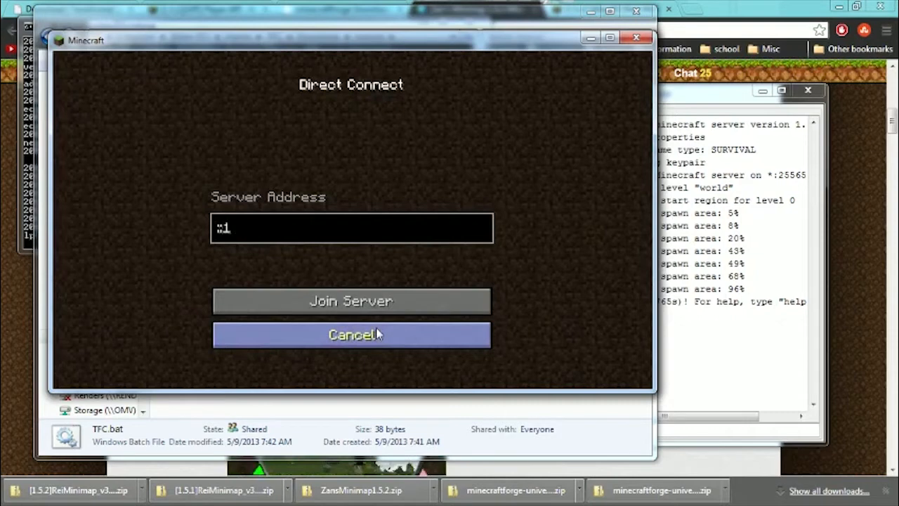
{"action": "left_click", "coordinate": [372, 303]}
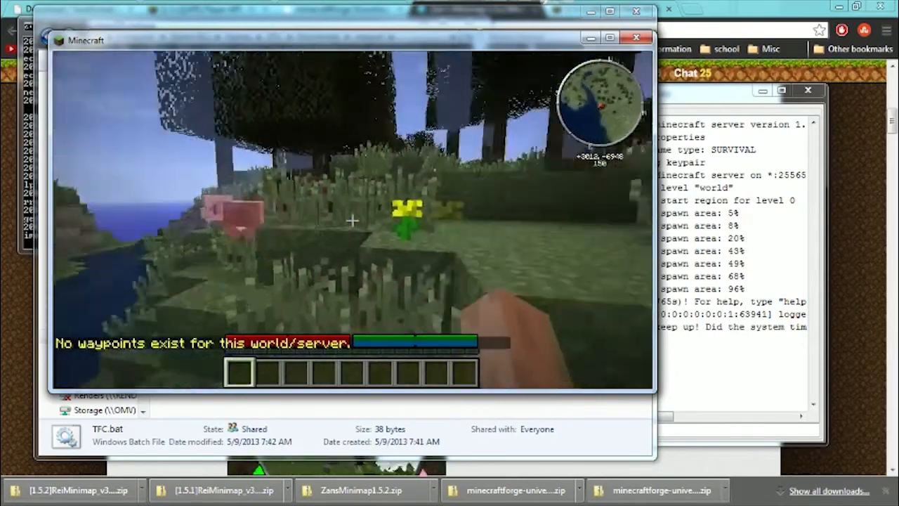
Walk around the joined server world and check the player list and log in the Minecraft server window.
{"action": "key", "text": "space"}
{"action": "key", "text": "w"}
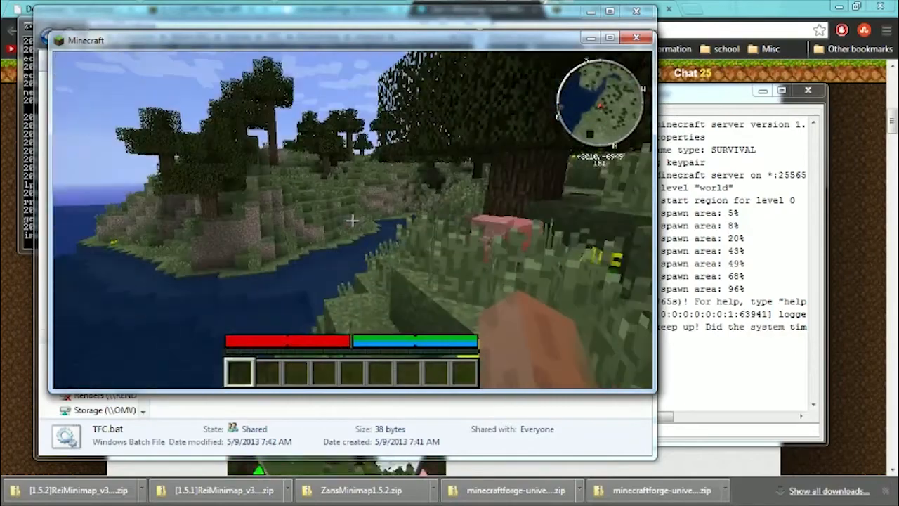
{"action": "key", "text": "w"}
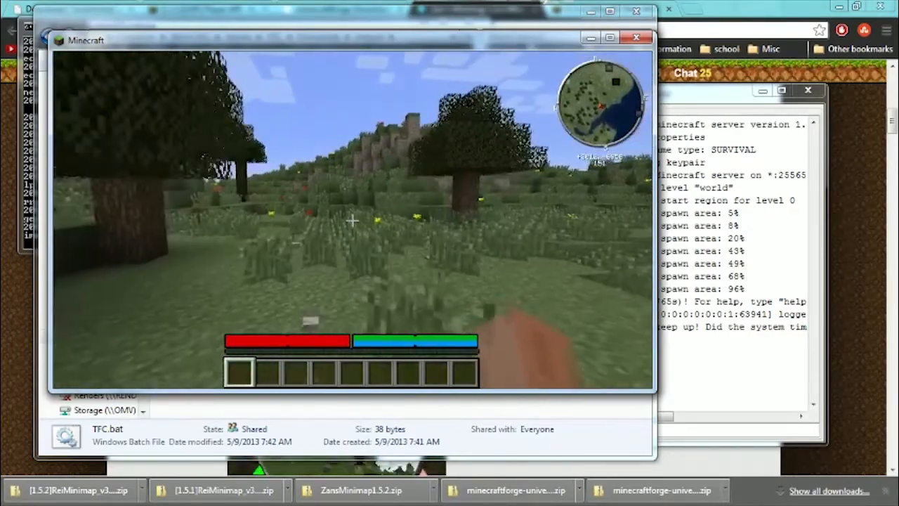
{"action": "key", "text": "e"}
{"action": "left_click", "coordinate": [706, 204]}
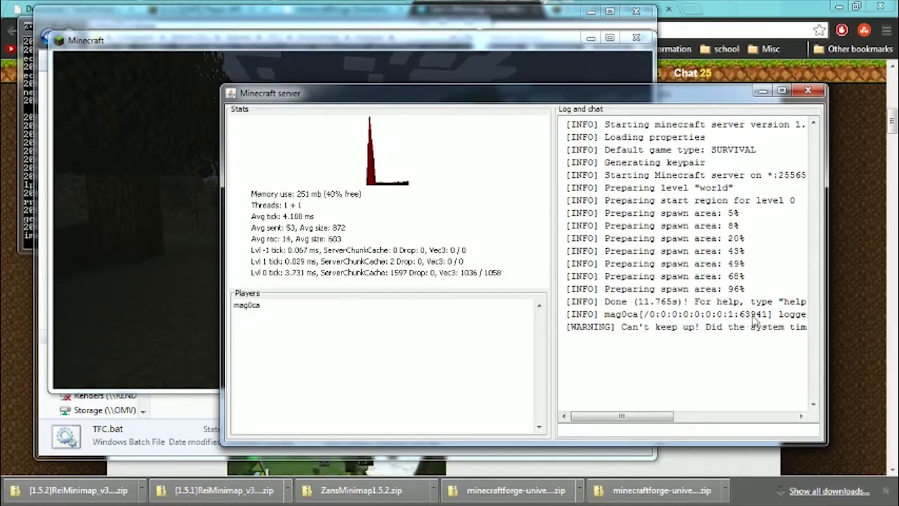
{"action": "mouse_move", "coordinate": [657, 416]}
{"action": "left_mouse_down"}
{"action": "mouse_move", "coordinate": [799, 413]}
{"action": "mouse_move", "coordinate": [674, 415]}
{"action": "left_mouse_up"}
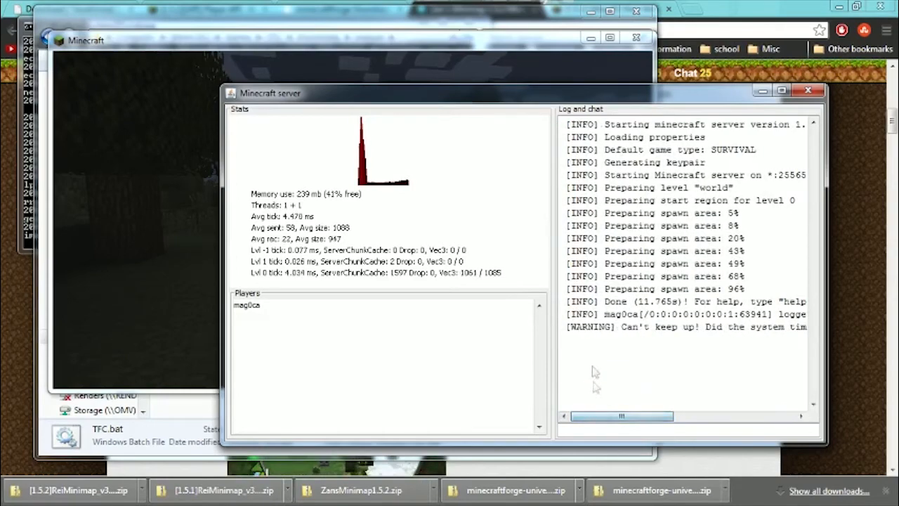
{"action": "left_click", "coordinate": [145, 260]}
{"action": "key", "text": "e"}
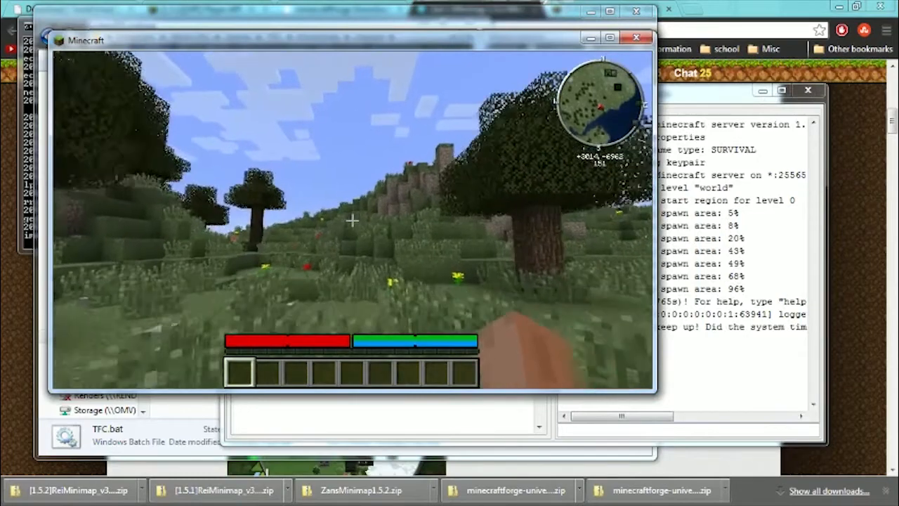
Grant the connected player operator rights by running the op command with their username in the Minecraft server console.
{"action": "key", "text": "e"}
{"action": "left_click", "coordinate": [761, 374]}
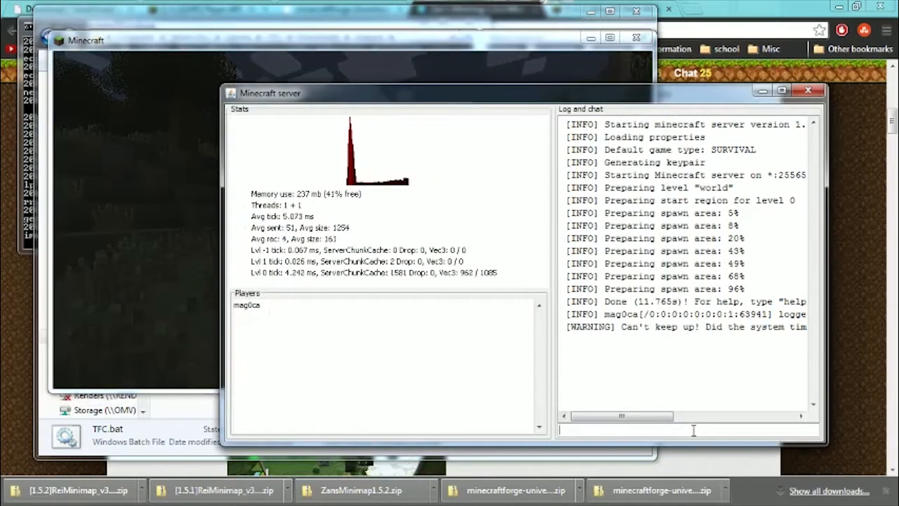
{"action": "type", "text": "op mag"}
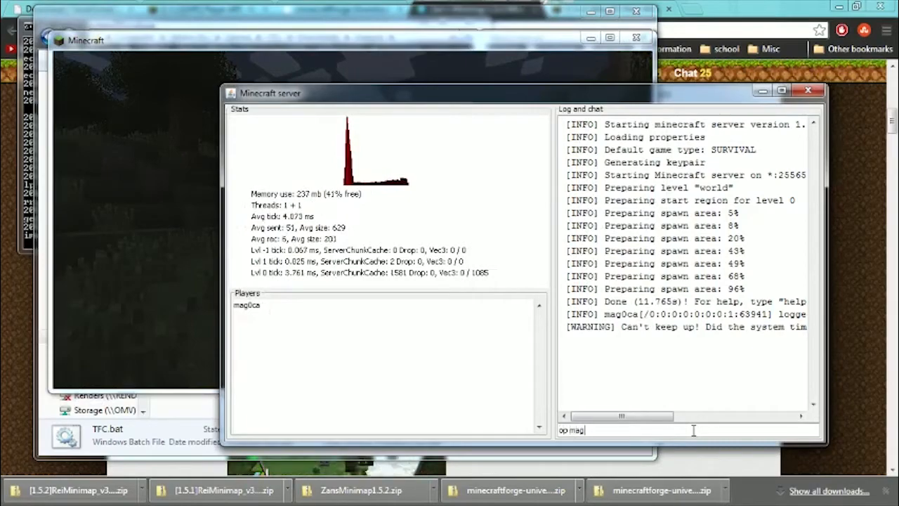
{"action": "type", "text": "0ca"}
{"action": "key", "text": "Return"}
Return to the game client and switch the player to Creative with the chat command /gamemode 1.
{"action": "left_click", "coordinate": [131, 239]}
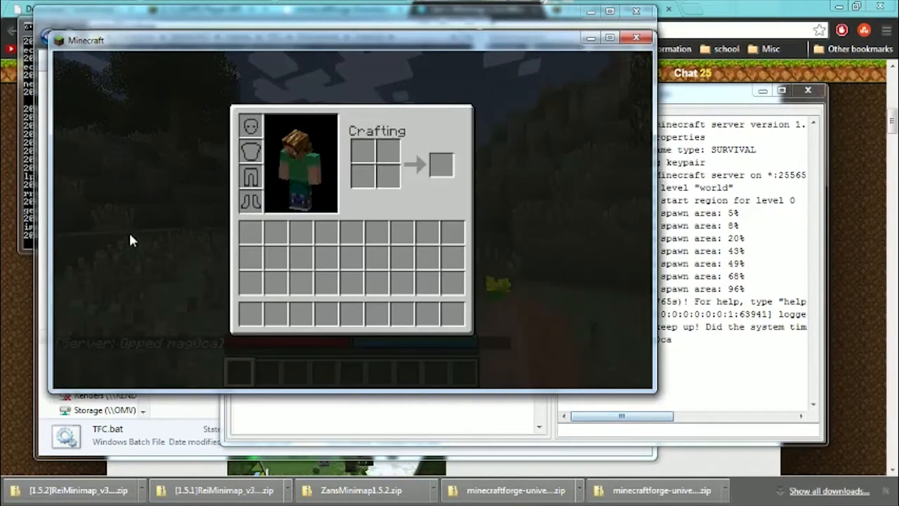
{"action": "key", "text": "e"}
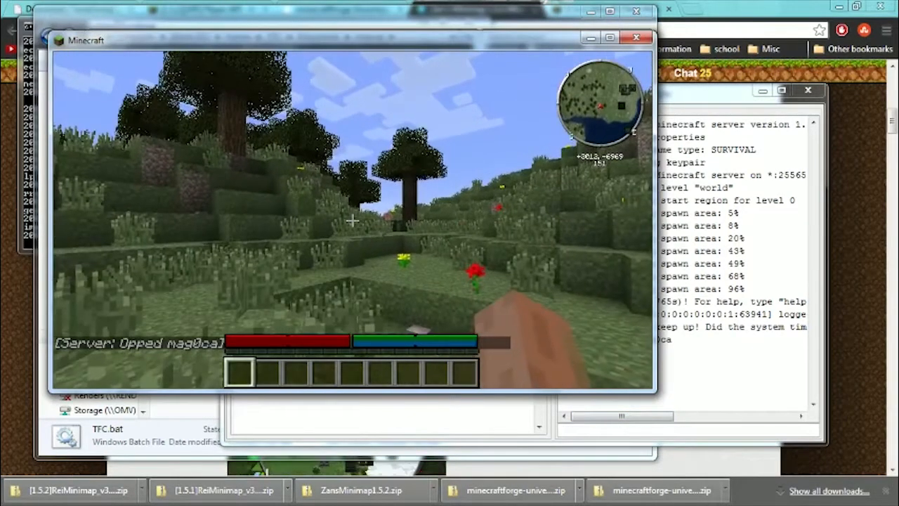
{"action": "key", "text": "t"}
{"action": "type", "text": "/"}
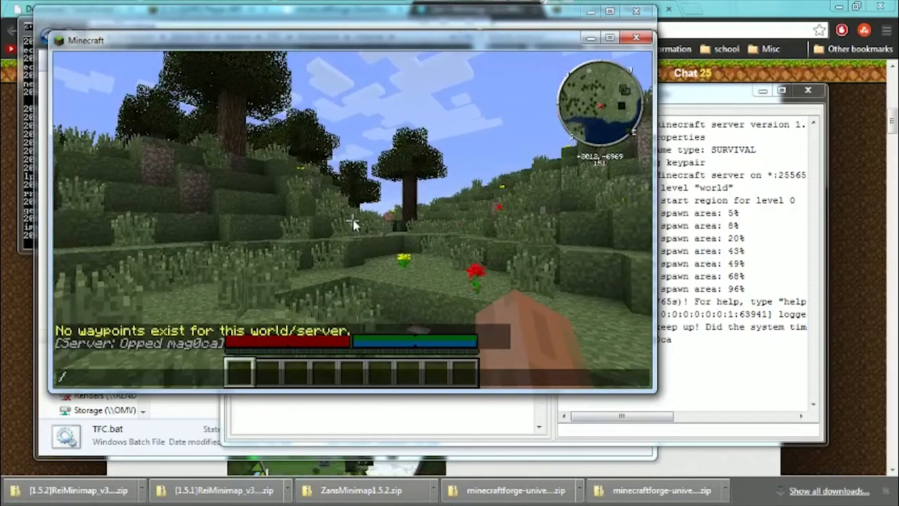
{"action": "type", "text": "gamemode"}
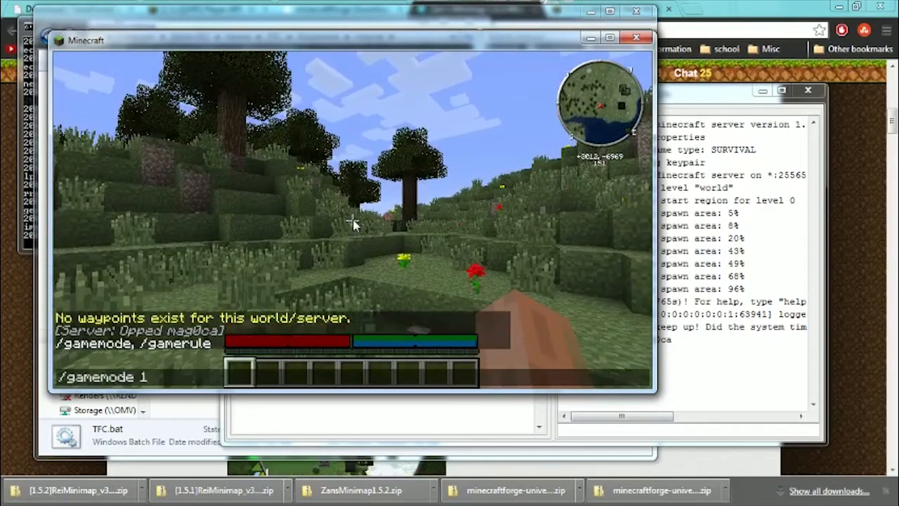
{"action": "type", "text": " 1"}
{"action": "key", "text": "Return"}
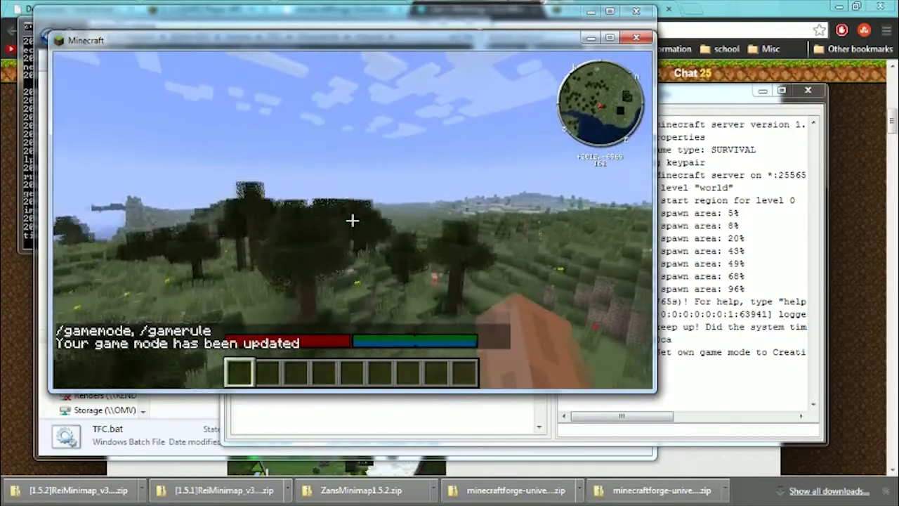
Fly over the grassland to the sandy cactus area and look around the surrounding terrain.
{"action": "key", "text": "space"}
{"action": "key", "text": "w"}
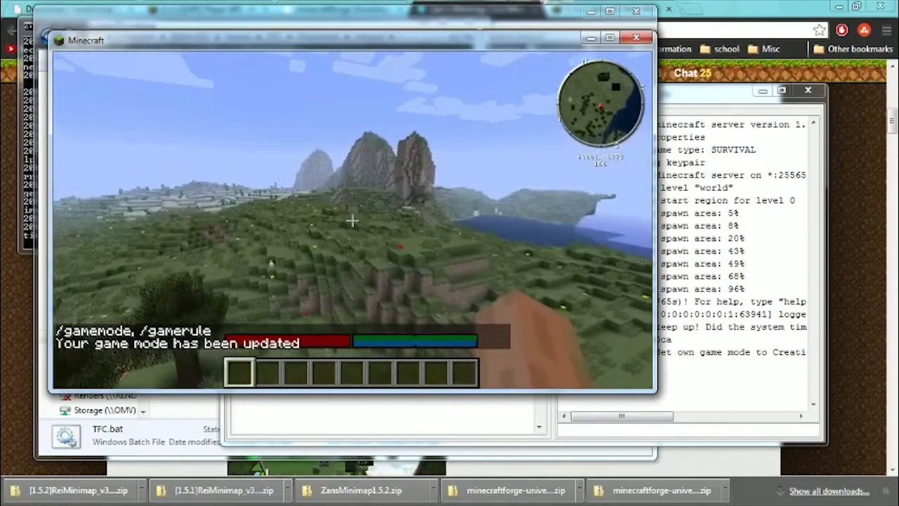
{"action": "key", "text": "w"}
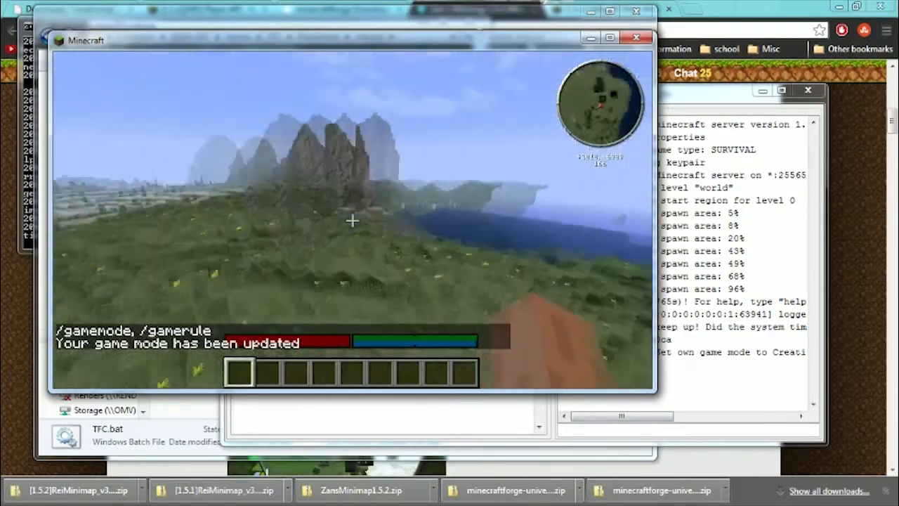
{"action": "key", "text": "w"}
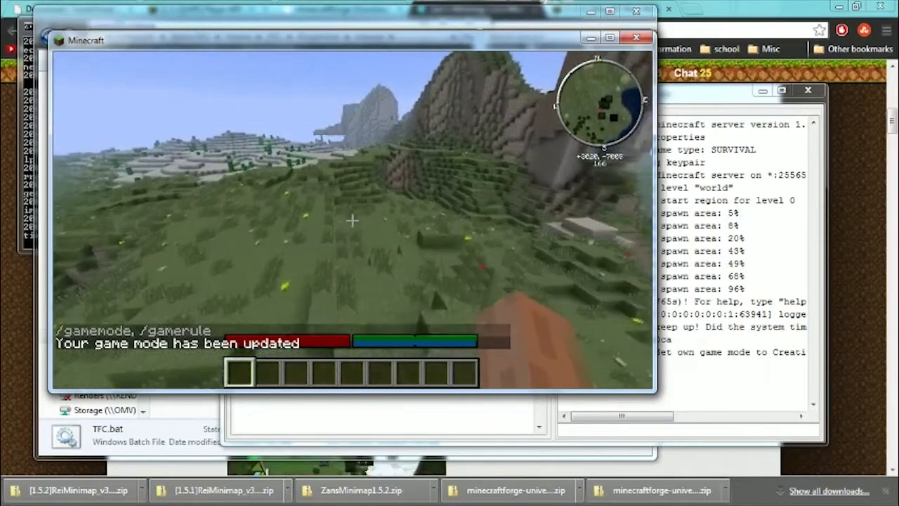
{"action": "key", "text": "w"}
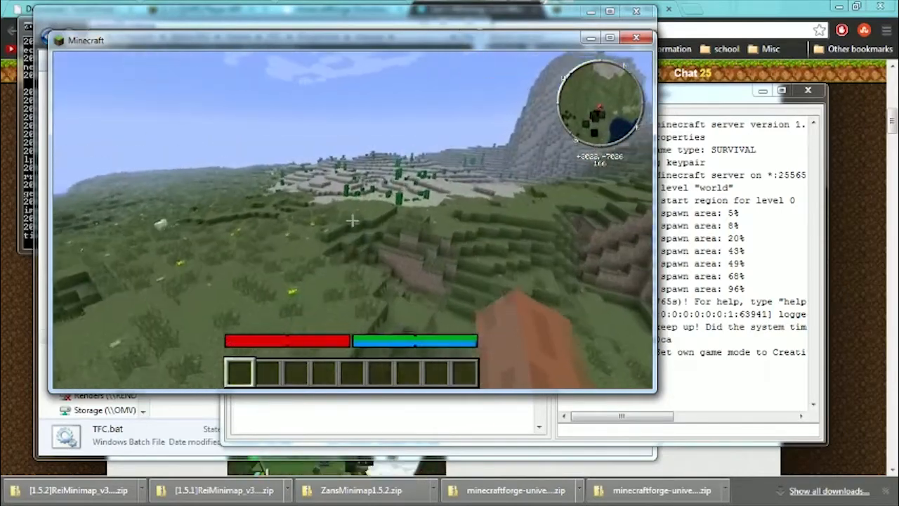
{"action": "key", "text": "w"}
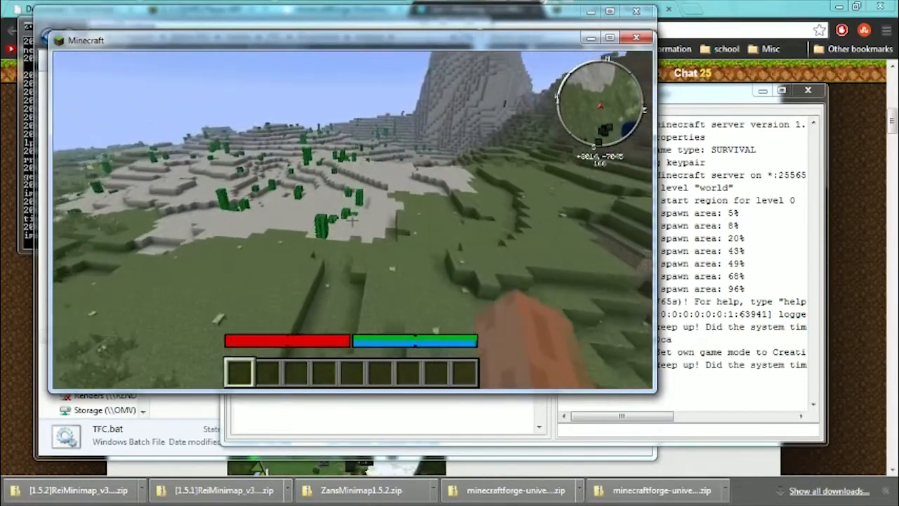
{"action": "key", "text": "w"}
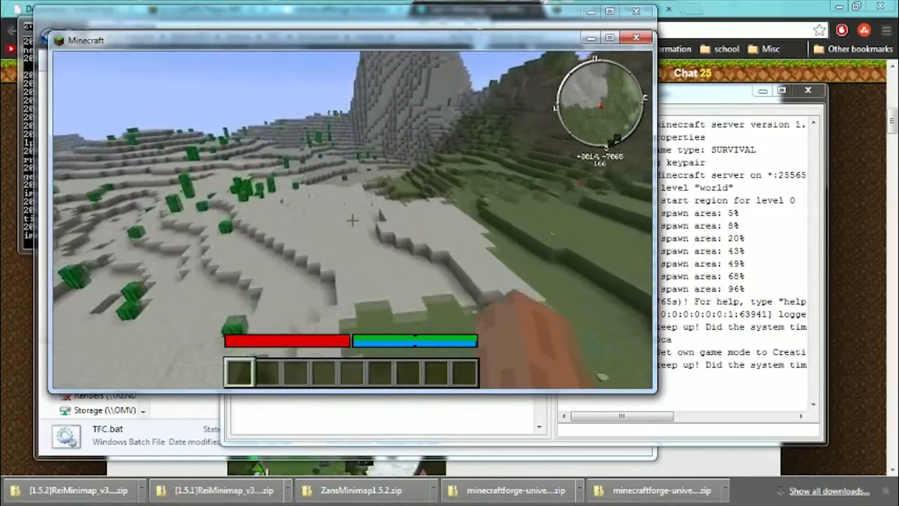
{"action": "key", "text": "w"}
{"action": "key", "text": "w"}
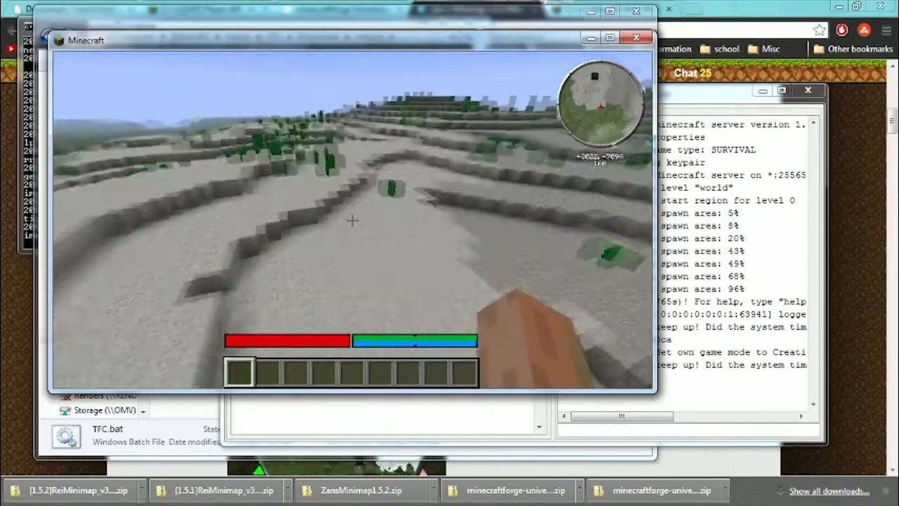
{"action": "key", "text": "w"}
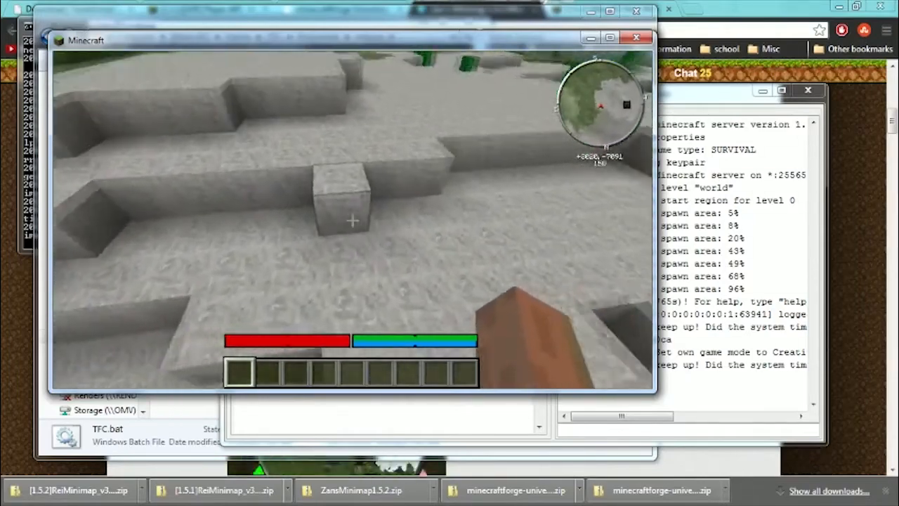
{"action": "left_click", "coordinate": [352, 221]}
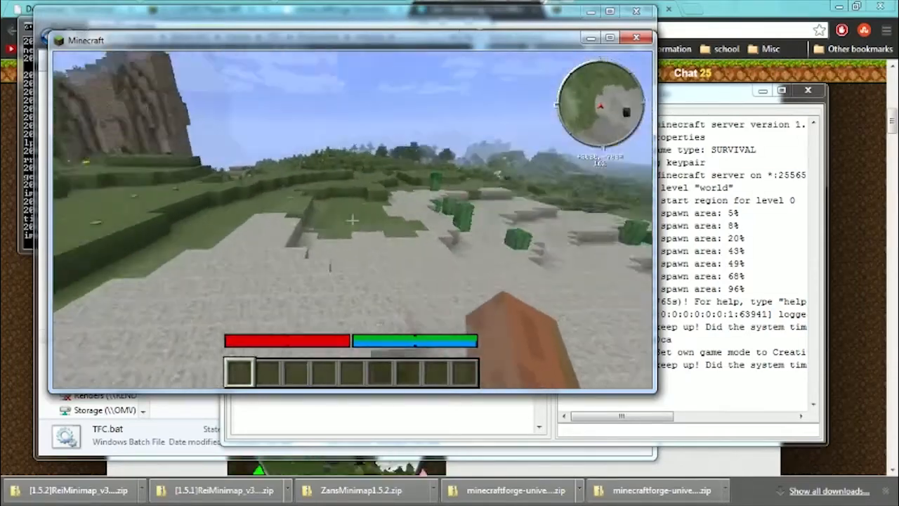
{"action": "key", "text": "w"}
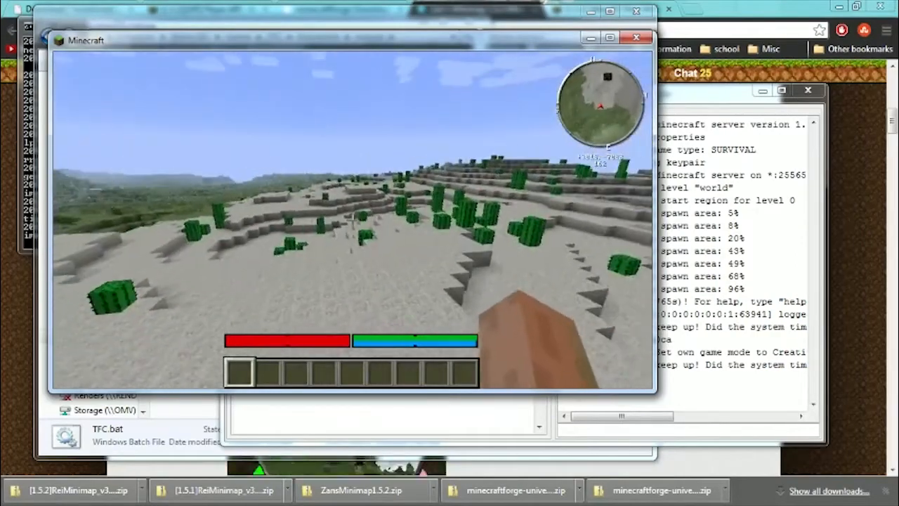
{"action": "key", "text": "w"}
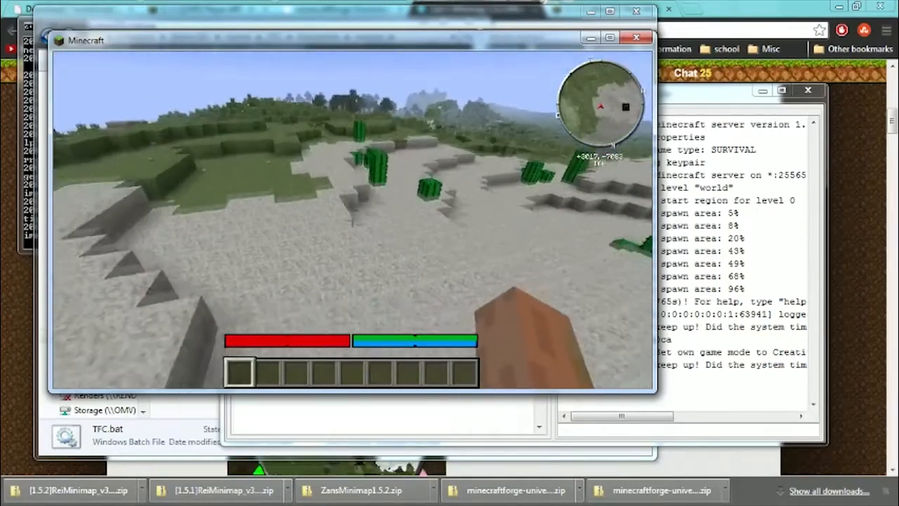
{"action": "key", "text": "w"}
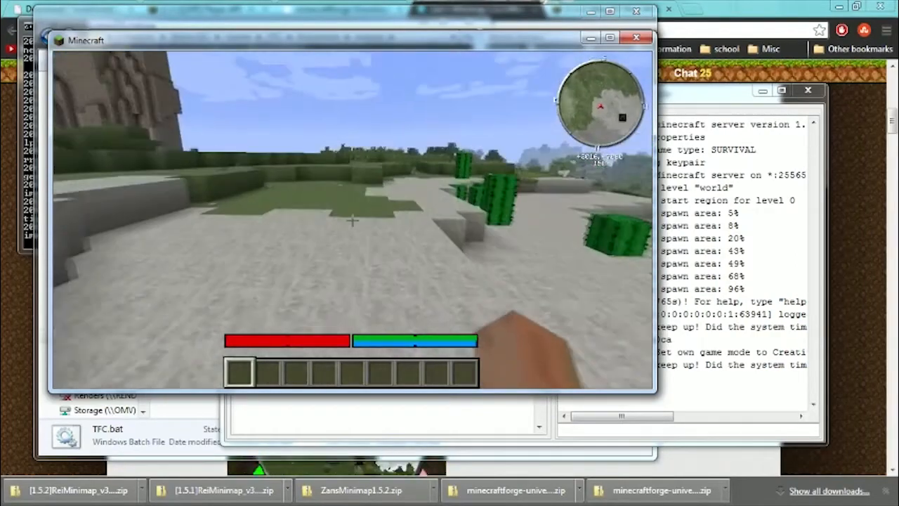
{"action": "key", "text": "w"}
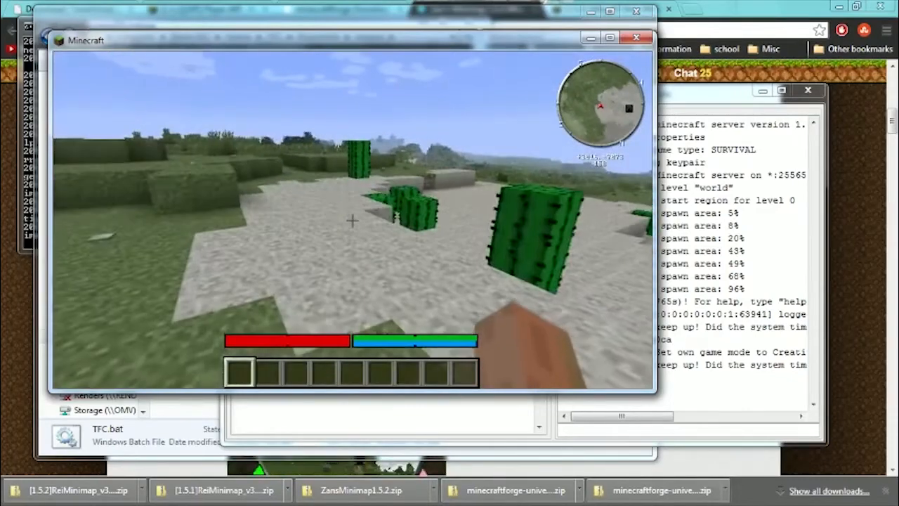
Set both Music and Sound to OFF in the game options and return to the world.
{"action": "key", "text": "Escape"}
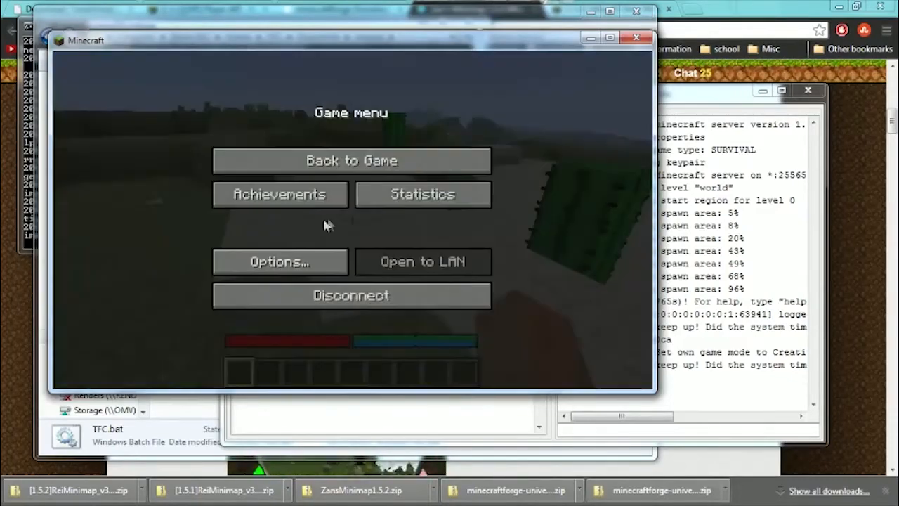
{"action": "left_click", "coordinate": [256, 257]}
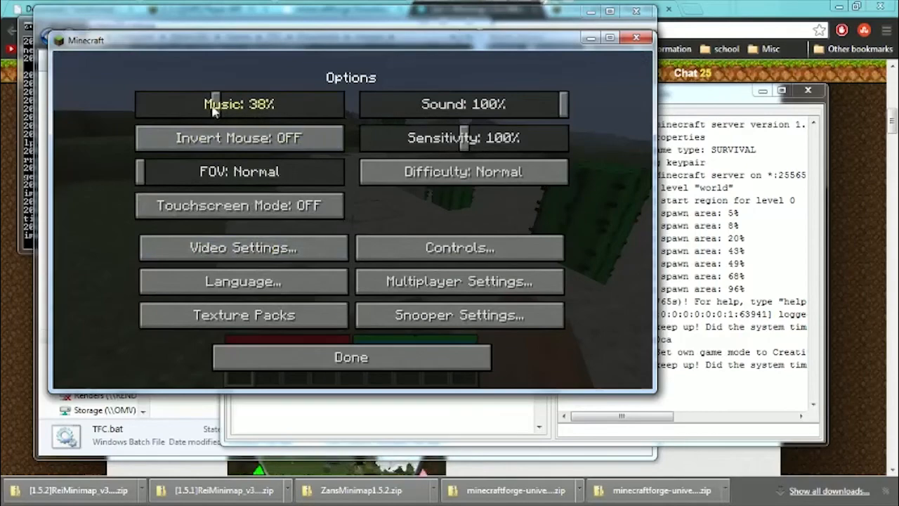
{"action": "left_click_drag", "start_coordinate": [214, 109], "coordinate": [81, 116]}
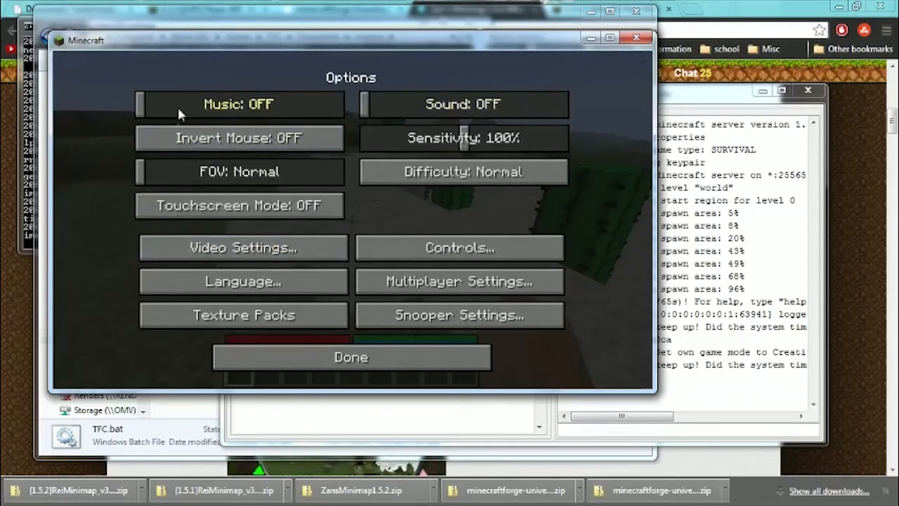
{"action": "left_click", "coordinate": [294, 355]}
{"action": "key", "text": "Escape"}
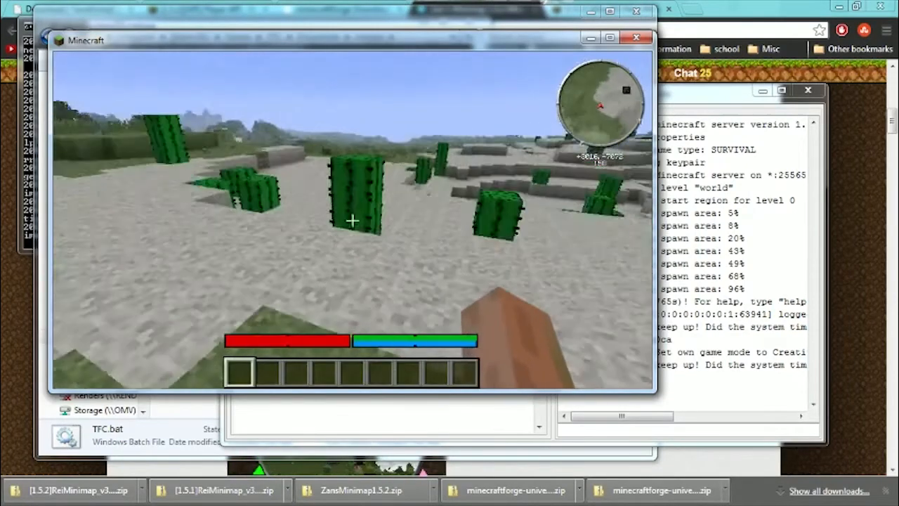
Fly from the cactus area back over the grassland and break a few grass blocks in the ground.
{"action": "key", "text": "w"}
{"action": "key", "text": "space"}
{"action": "key", "text": "space"}
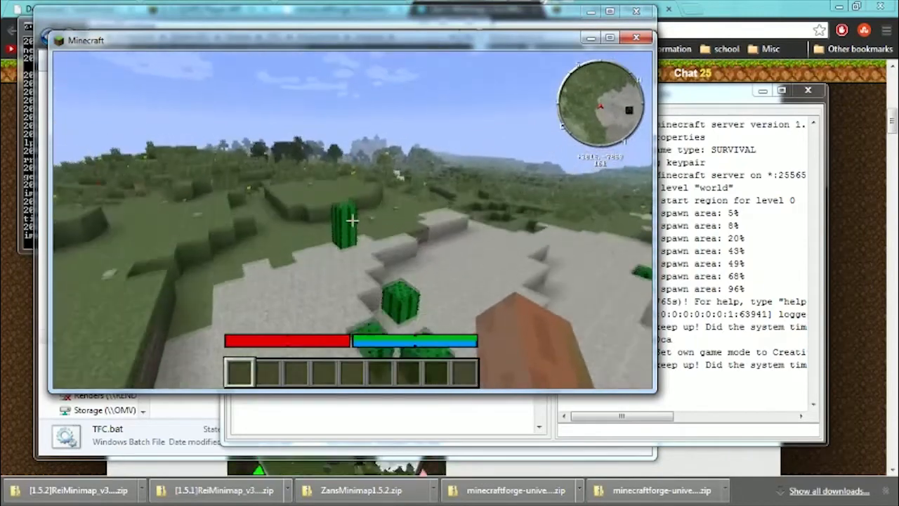
{"action": "key", "text": "w"}
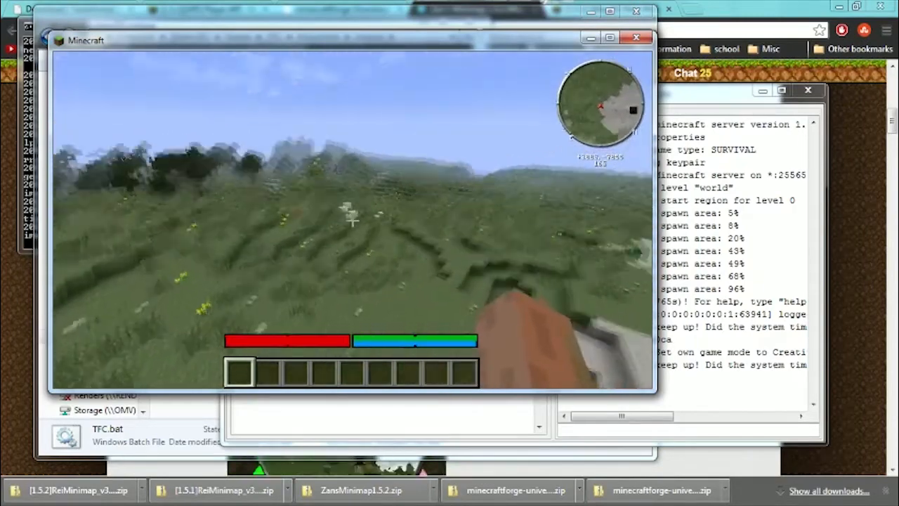
{"action": "key", "text": "w"}
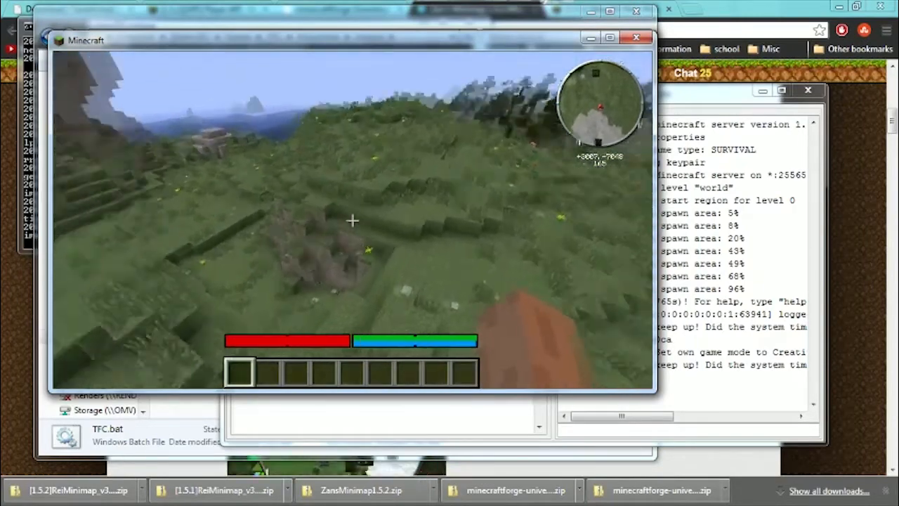
{"action": "key", "text": "w"}
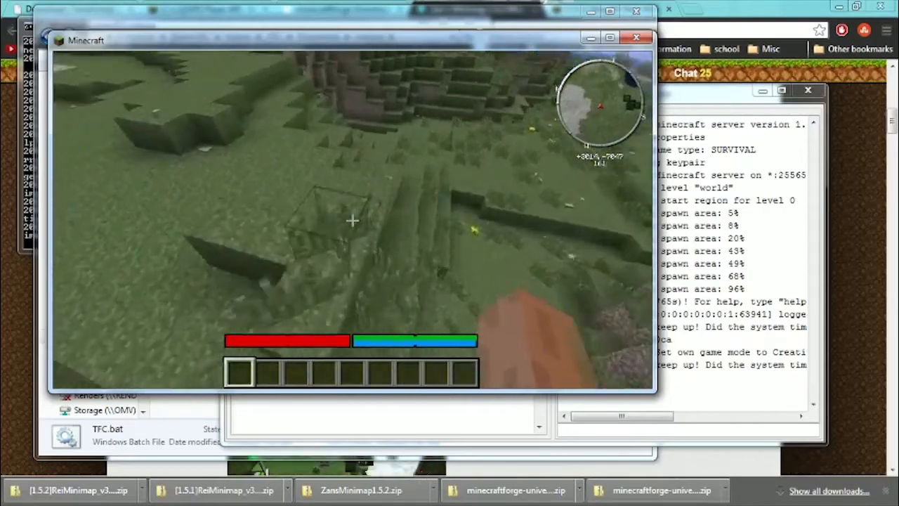
{"action": "left_click", "coordinate": [352, 221]}
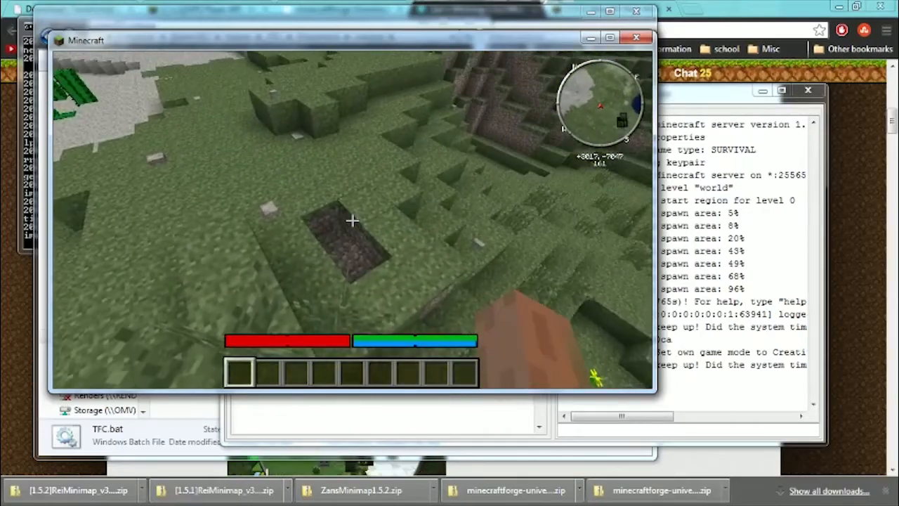
{"action": "left_click", "coordinate": [352, 221]}
{"action": "left_click", "coordinate": [352, 221]}
Move along the grassy ledge toward the cliffs and break grass blocks along its edge.
{"action": "key", "text": "w"}
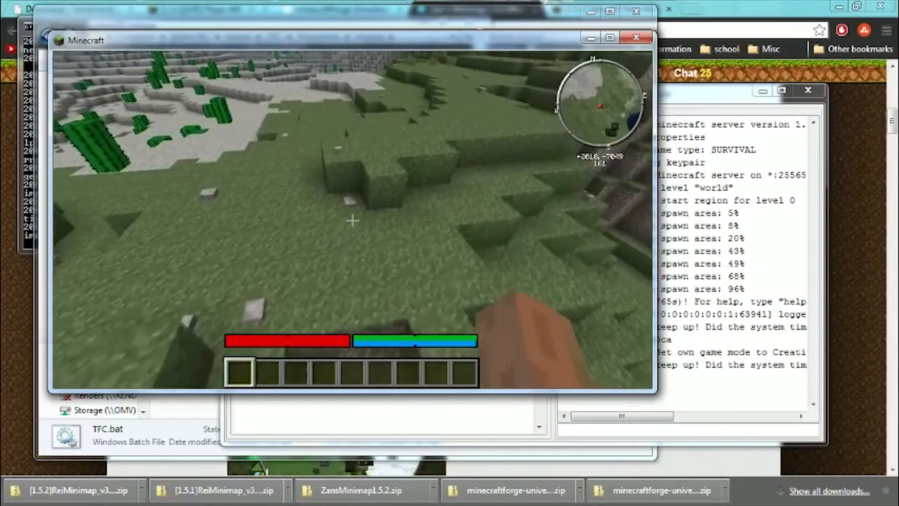
{"action": "key", "text": "w"}
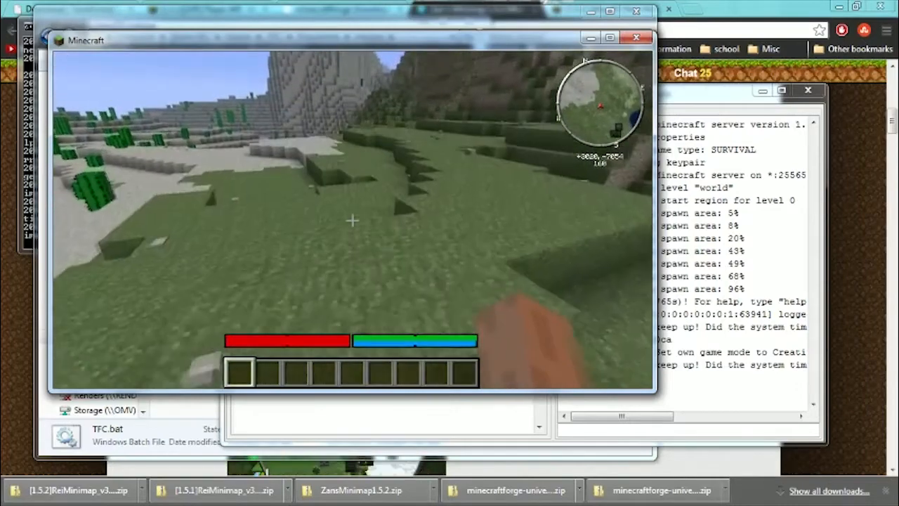
{"action": "key", "text": "w"}
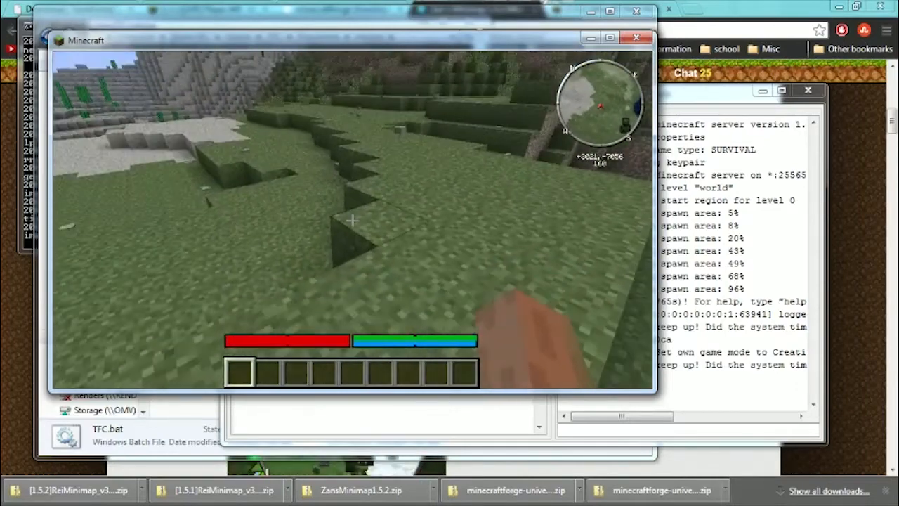
{"action": "key", "text": "w"}
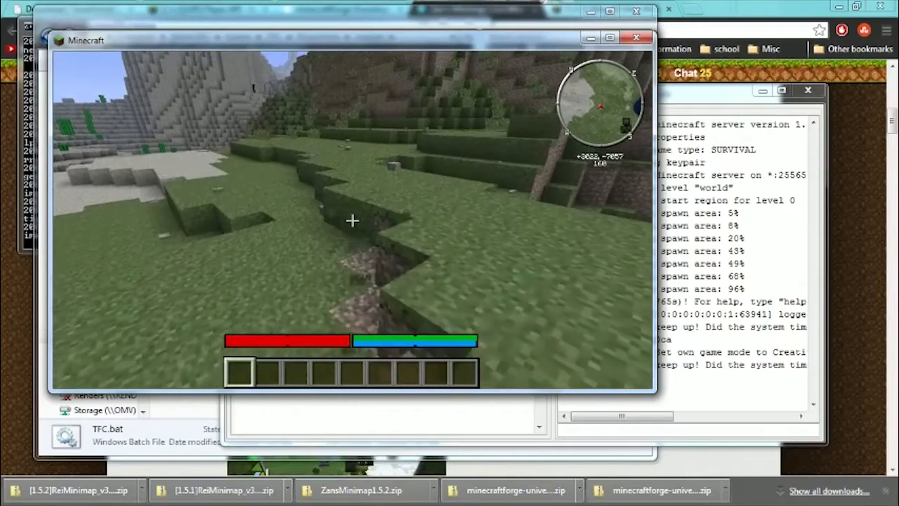
{"action": "key", "text": "w"}
{"action": "left_click", "coordinate": [352, 220]}
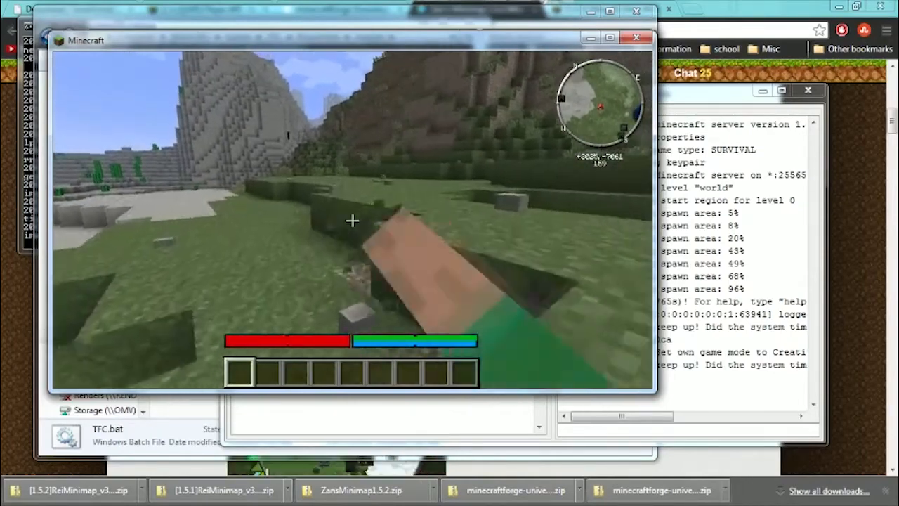
{"action": "key", "text": "w"}
{"action": "left_click", "coordinate": [352, 221]}
{"action": "left_click", "coordinate": [352, 221]}
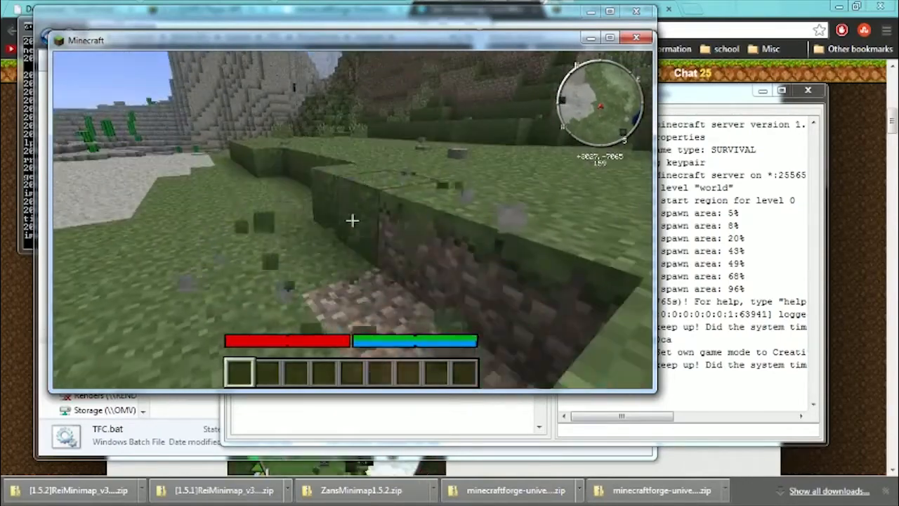
Fly along the edge between the grassland and the sandy cactus area, then out over the meadow, and display the connected players list.
{"action": "key", "text": "w"}
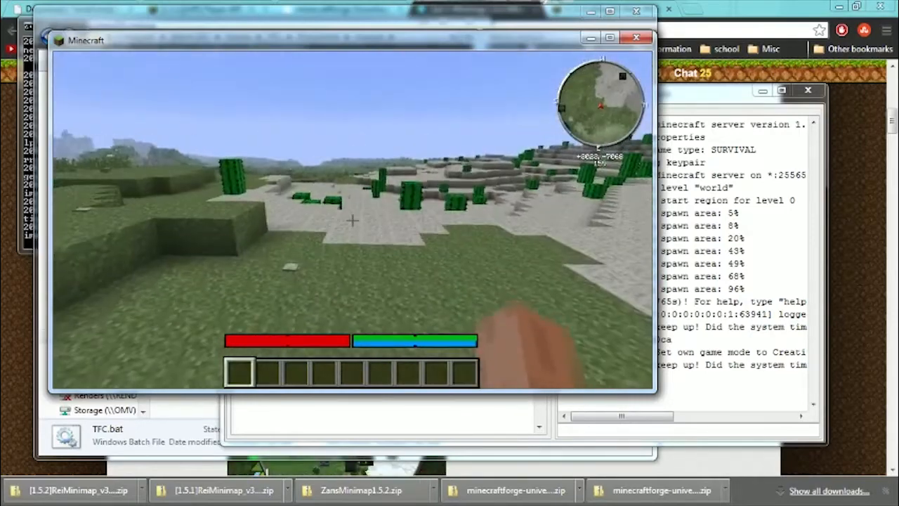
{"action": "key", "text": "space"}
{"action": "key", "text": "space"}
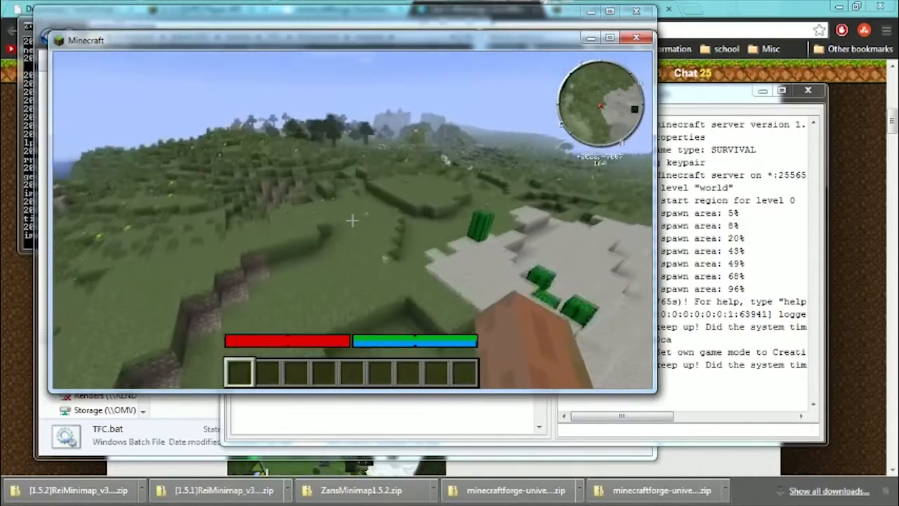
{"action": "key", "text": "w"}
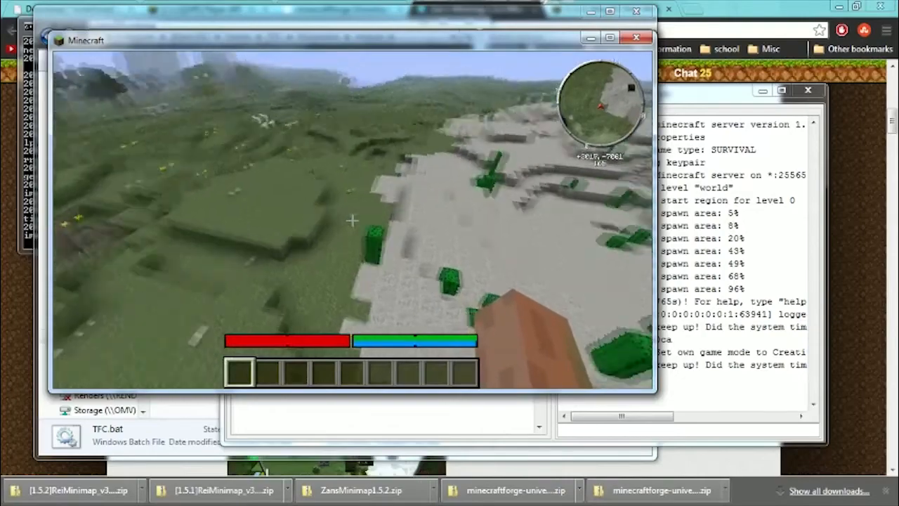
{"action": "key", "text": "w"}
{"action": "left_click", "coordinate": [352, 221]}
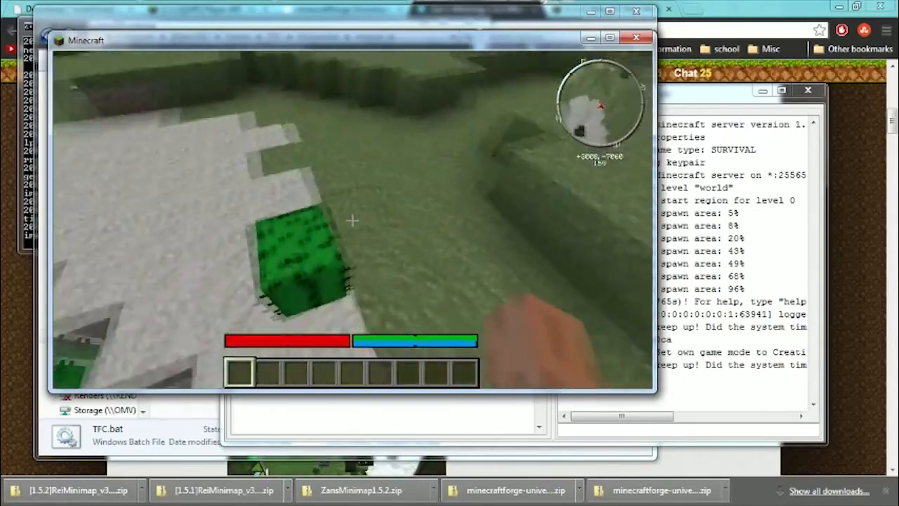
{"action": "left_click", "coordinate": [352, 220]}
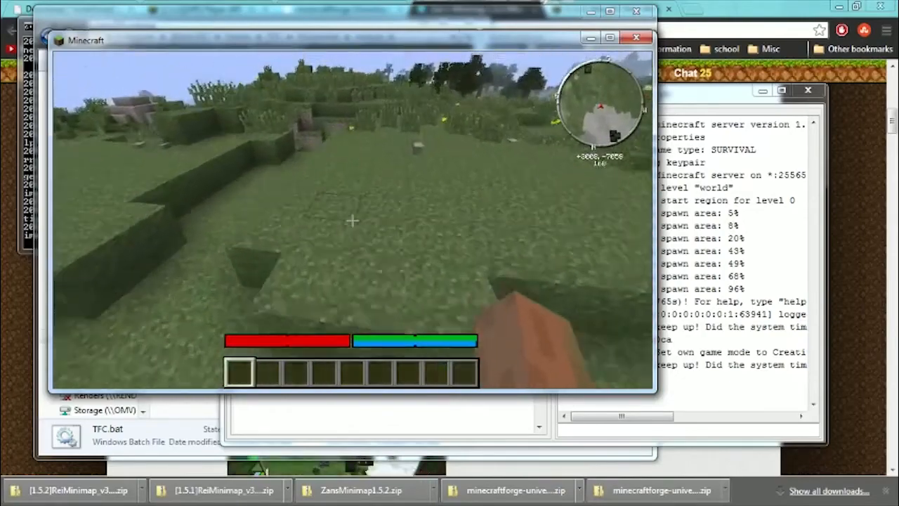
{"action": "key", "text": "w"}
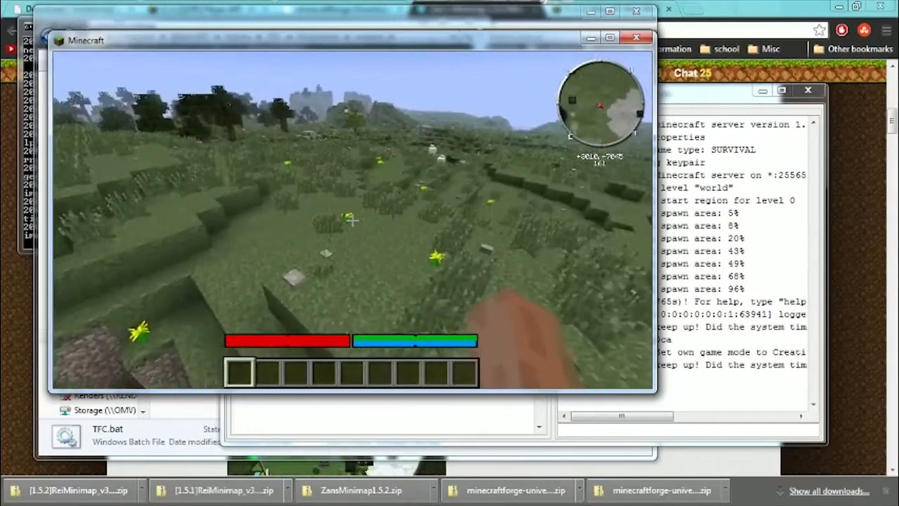
{"action": "key", "text": "Tab"}
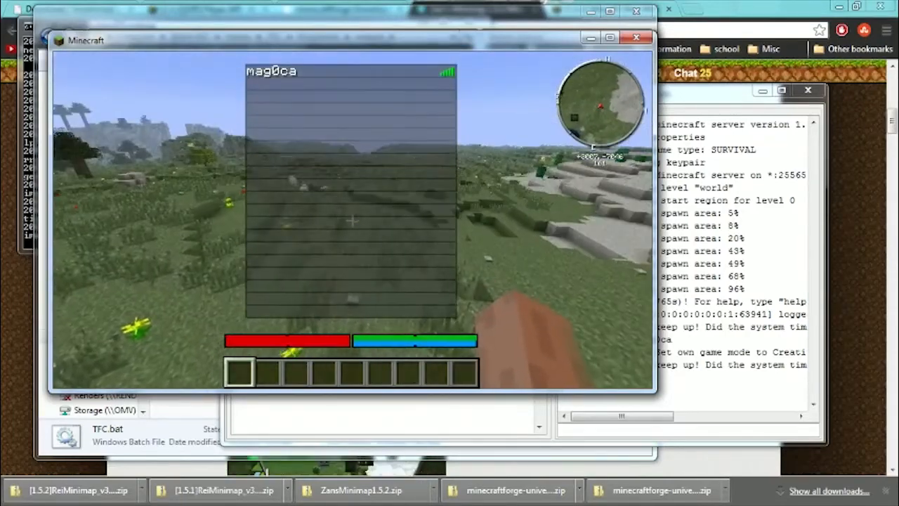
Disconnect from the server and quit the game.
{"action": "key", "text": "Escape"}
{"action": "left_click", "coordinate": [352, 293]}
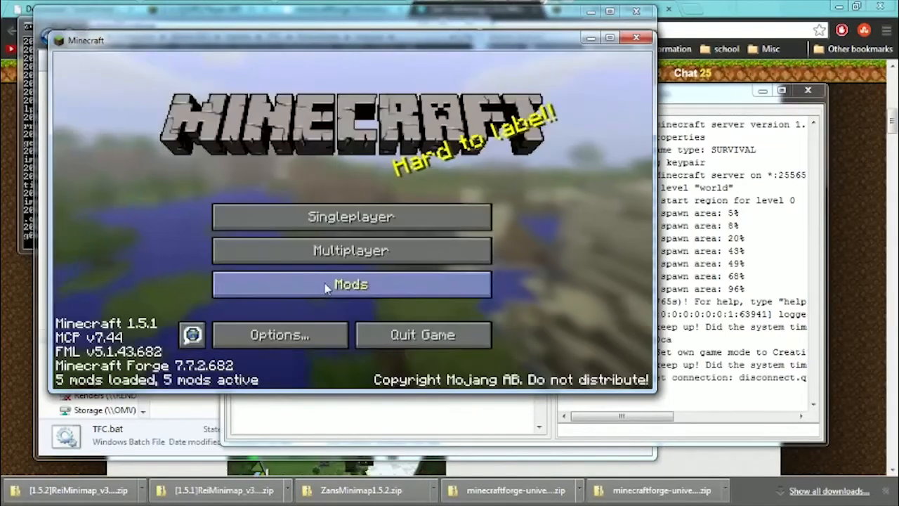
{"action": "left_click", "coordinate": [402, 349]}
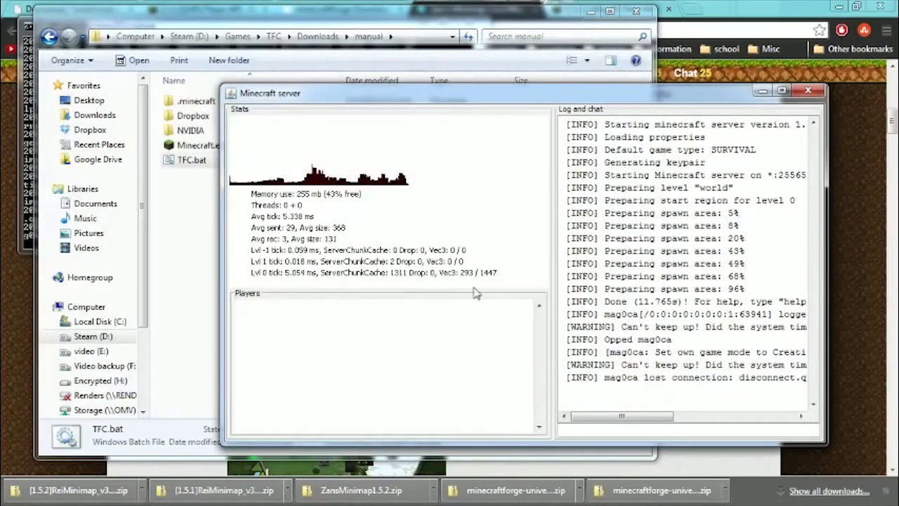
Shut down the Minecraft server with the console command "stop".
{"action": "left_click", "coordinate": [593, 430]}
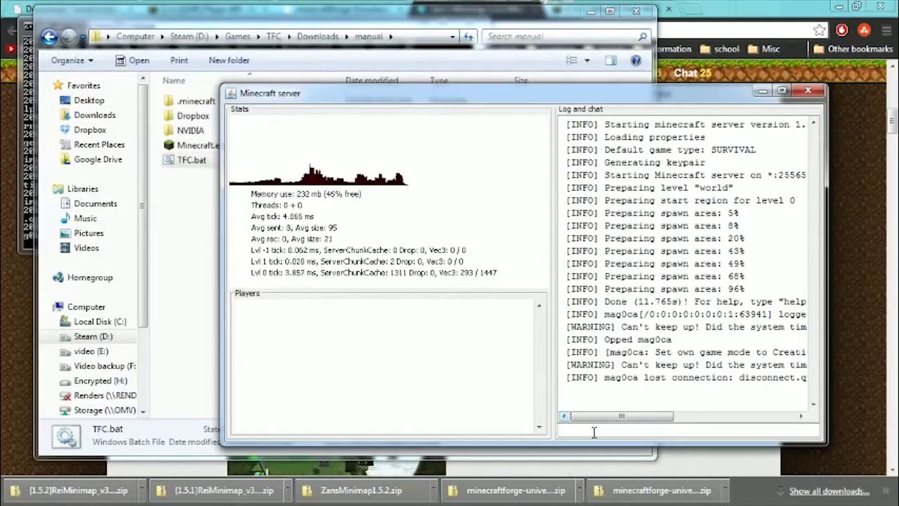
{"action": "type", "text": "stop"}
{"action": "key", "text": "Return"}
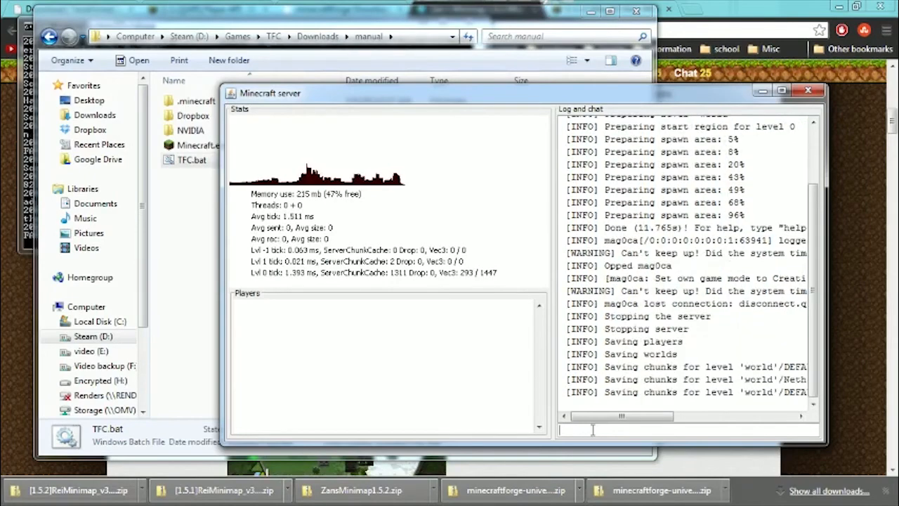
Go up to the Downloads folder and review the manual and server folders and the TFCraft-Universal-Core archive.
{"action": "left_click", "coordinate": [341, 262]}
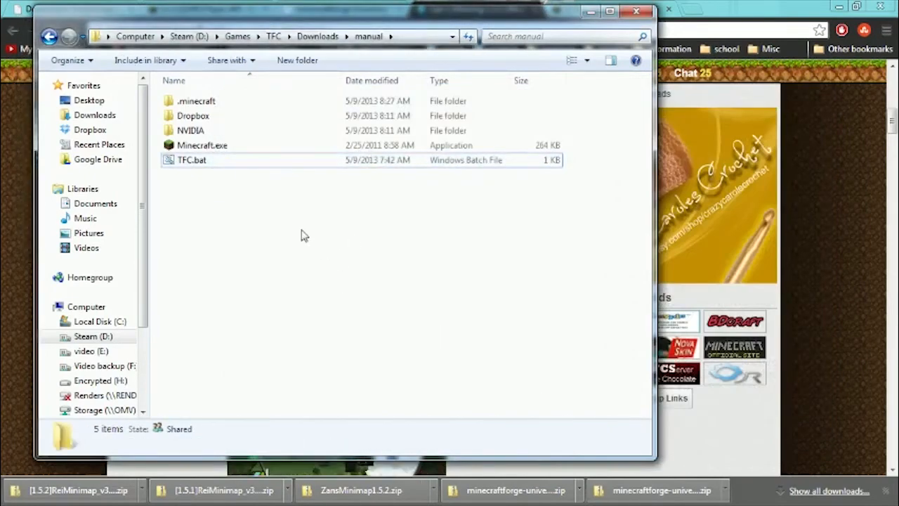
{"action": "key", "text": "BackSpace"}
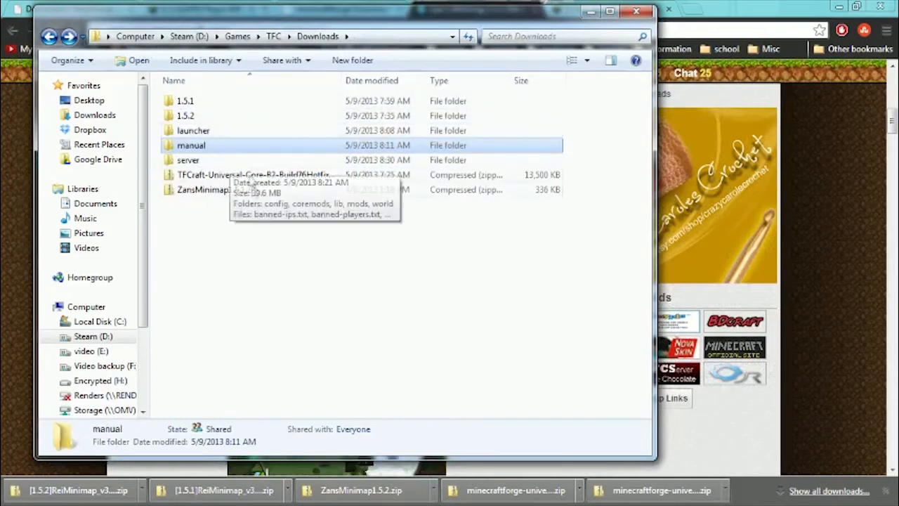
{"action": "left_click", "coordinate": [191, 163]}
{"action": "left_click", "coordinate": [196, 147]}
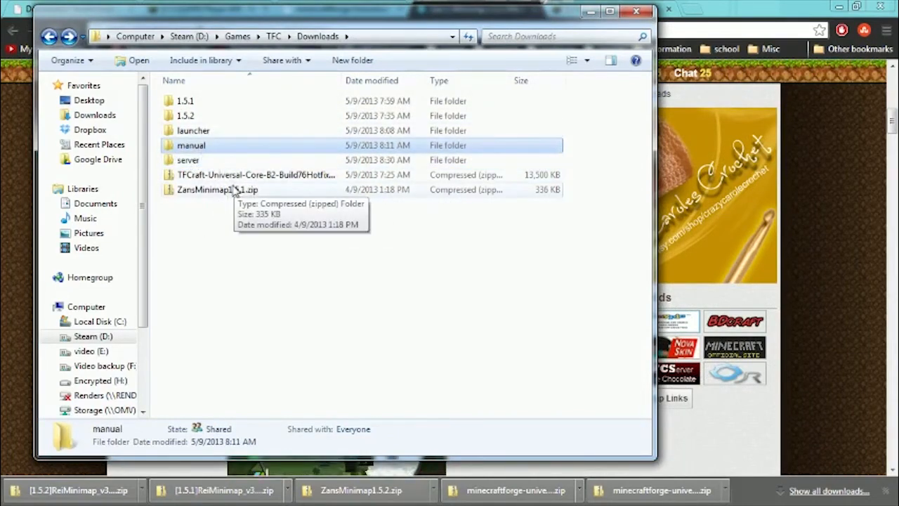
{"action": "left_click", "coordinate": [191, 161]}
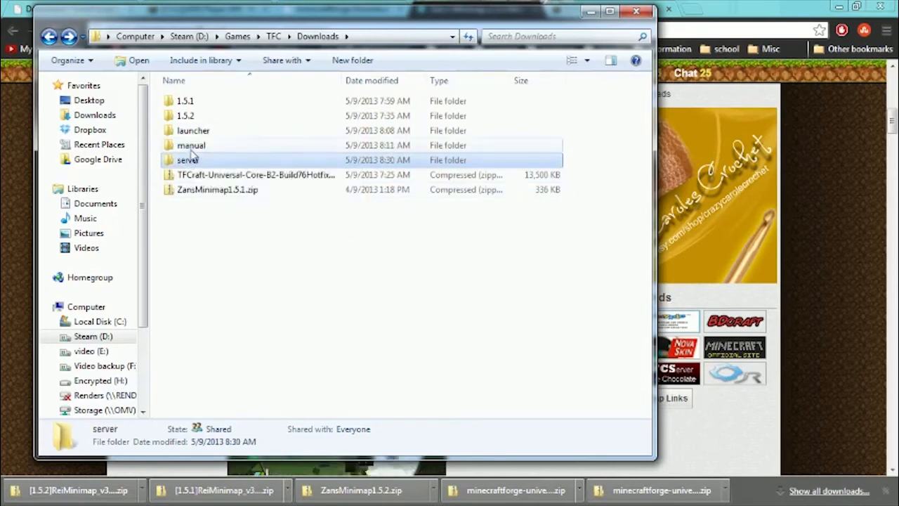
{"action": "left_click", "coordinate": [194, 148]}
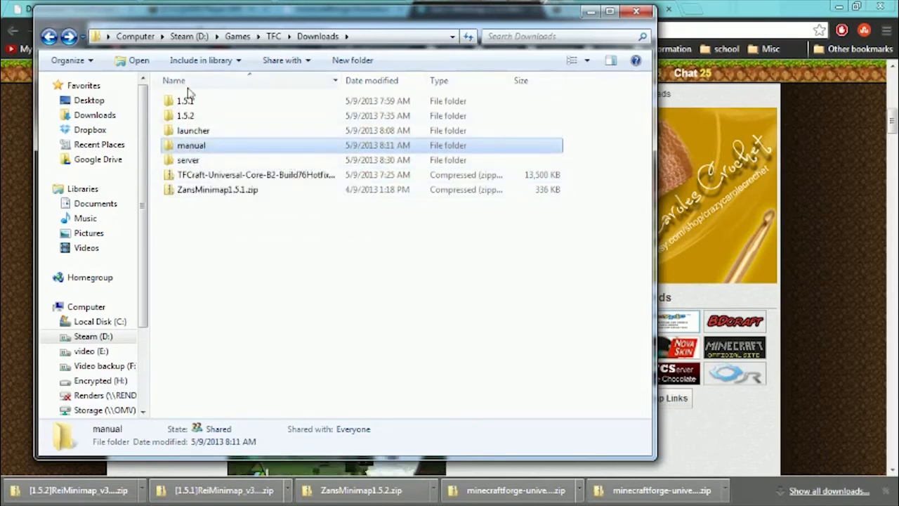
{"action": "left_click", "coordinate": [201, 176]}
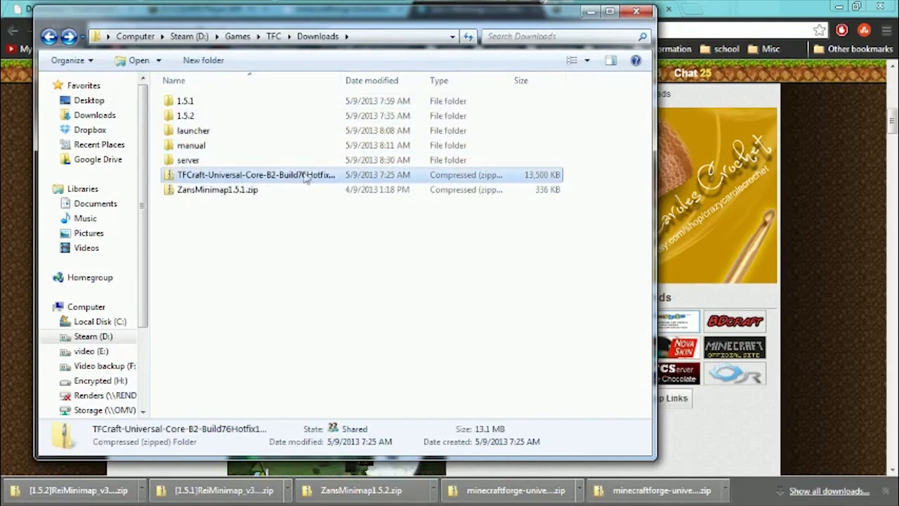
Open the 1.5.1 folder and compare the Player API universal and minecraftforge-universal archives.
{"action": "double_click", "coordinate": [191, 101]}
{"action": "left_click", "coordinate": [225, 132]}
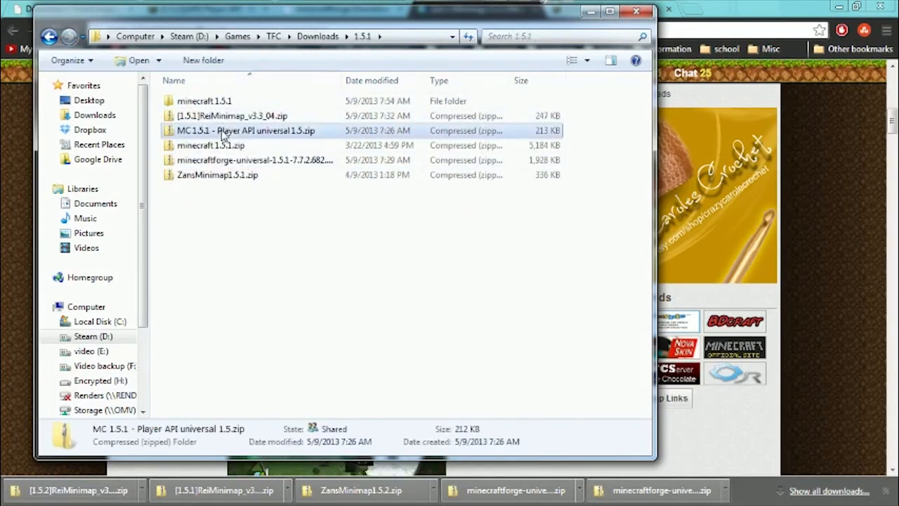
{"action": "left_click", "coordinate": [264, 161]}
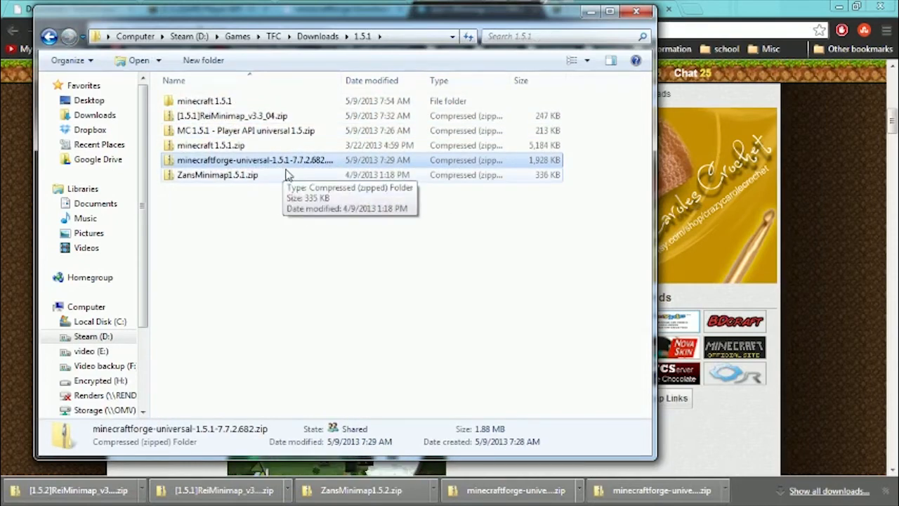
{"action": "left_click", "coordinate": [261, 136]}
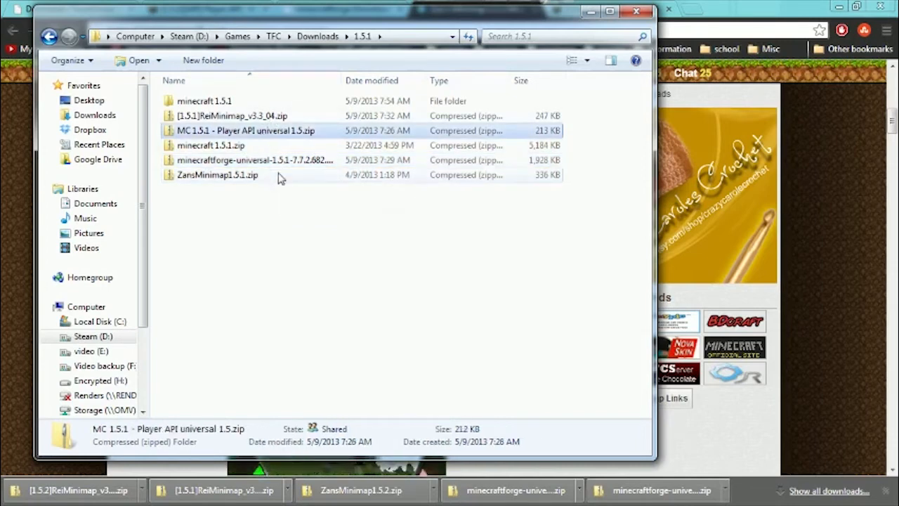
{"action": "left_click", "coordinate": [257, 163]}
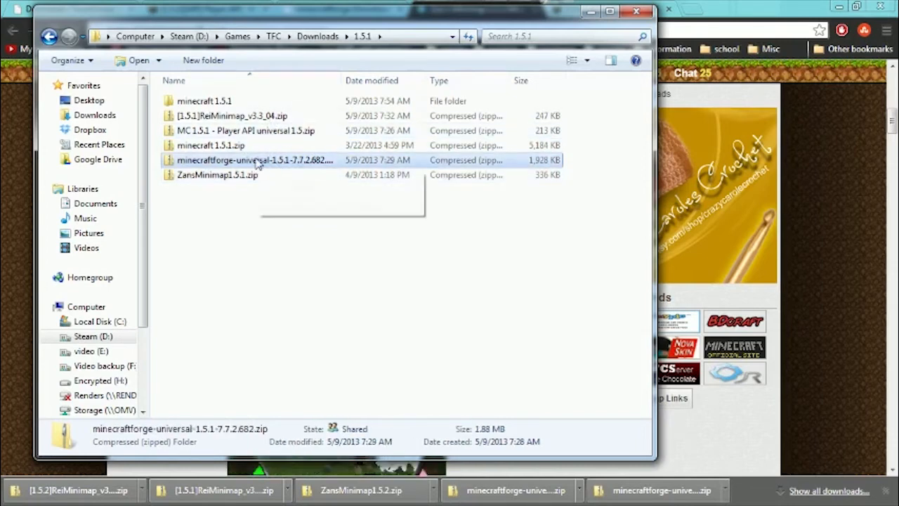
{"action": "left_click", "coordinate": [205, 239]}
Return to the Downloads folder and look over the server and manual installation folders again.
{"action": "key", "text": "BackSpace"}
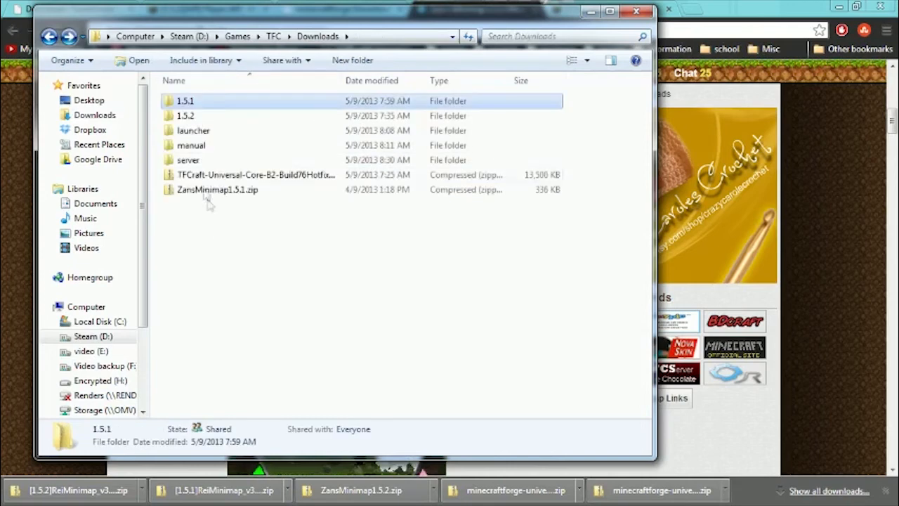
{"action": "left_click", "coordinate": [200, 162]}
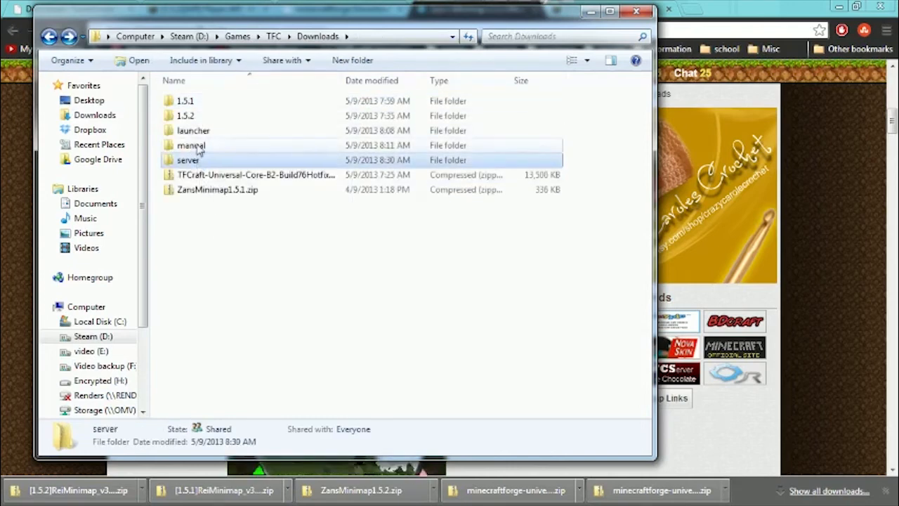
{"action": "left_click", "coordinate": [200, 147]}
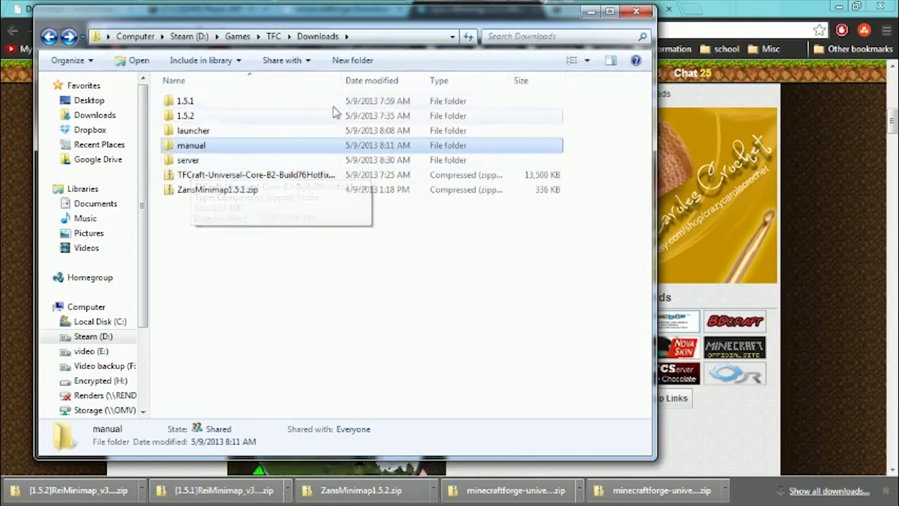
{"action": "left_click", "coordinate": [305, 253]}
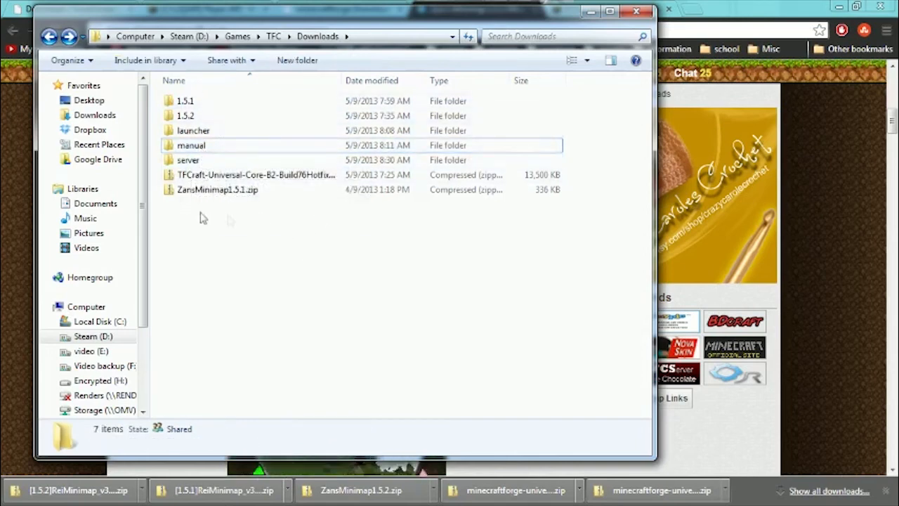
Inspect the contents of the minecraftforge-universal and Player API universal archives in the 1.5.1 folder.
{"action": "double_click", "coordinate": [185, 101]}
{"action": "left_click", "coordinate": [221, 162]}
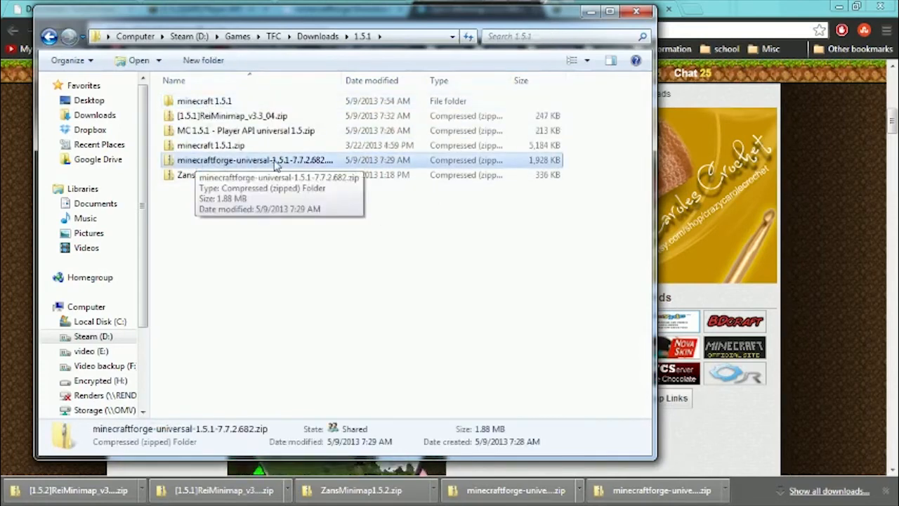
{"action": "double_click", "coordinate": [276, 162]}
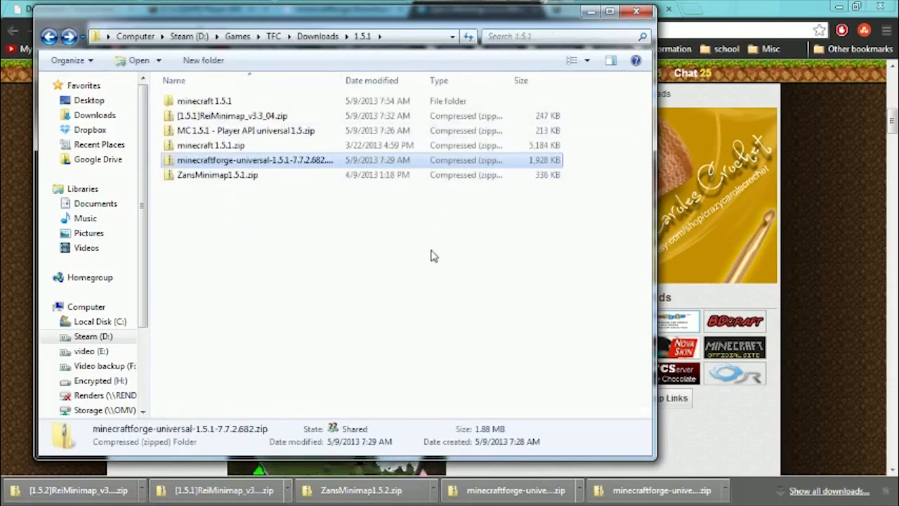
{"action": "double_click", "coordinate": [227, 132]}
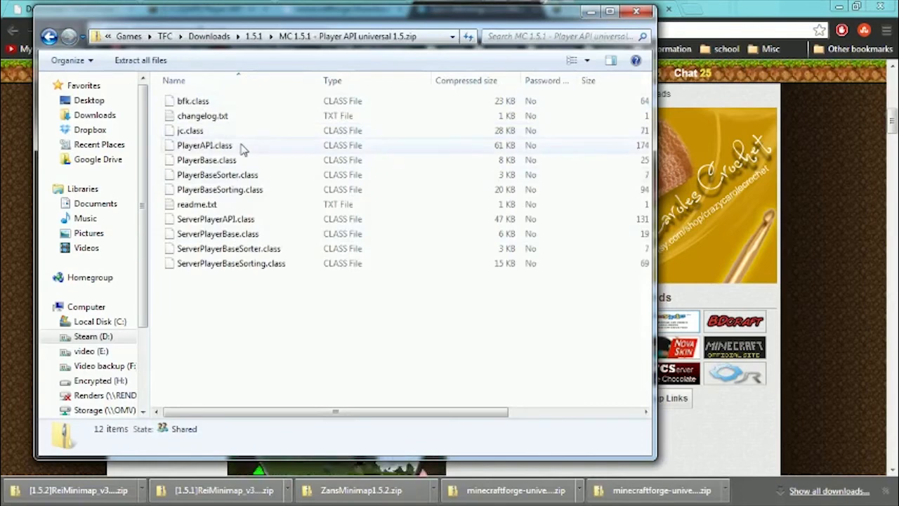
{"action": "key", "text": "BackSpace"}
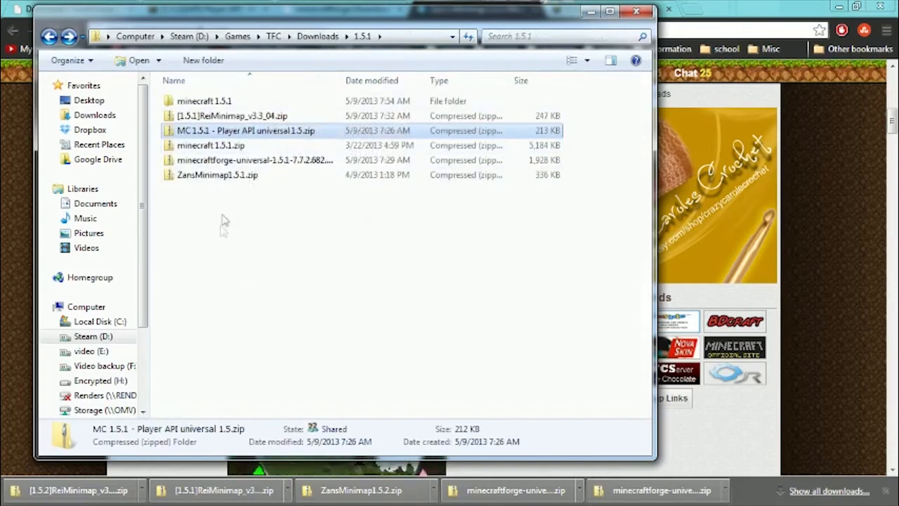
Open the server folder, inspect the contents of its mods folder and return to the server folder.
{"action": "key", "text": "BackSpace"}
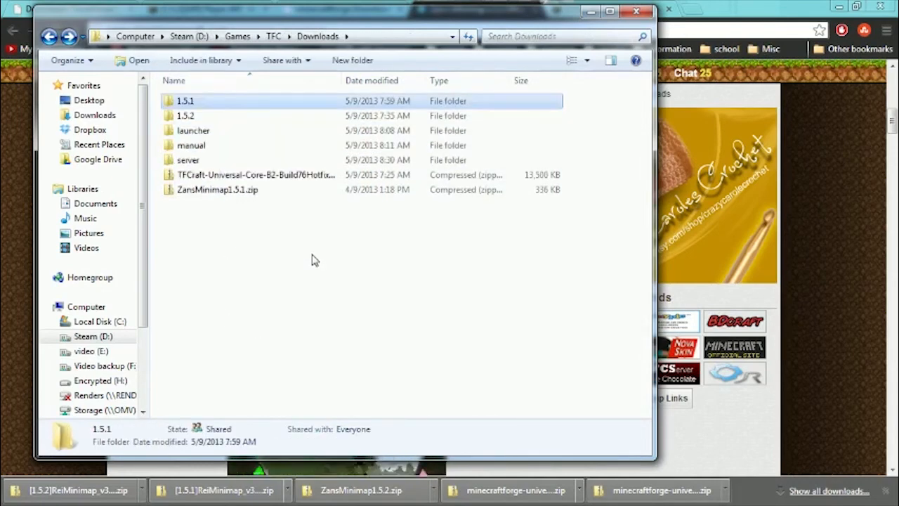
{"action": "key", "text": "BackSpace"}
{"action": "key", "text": "Return"}
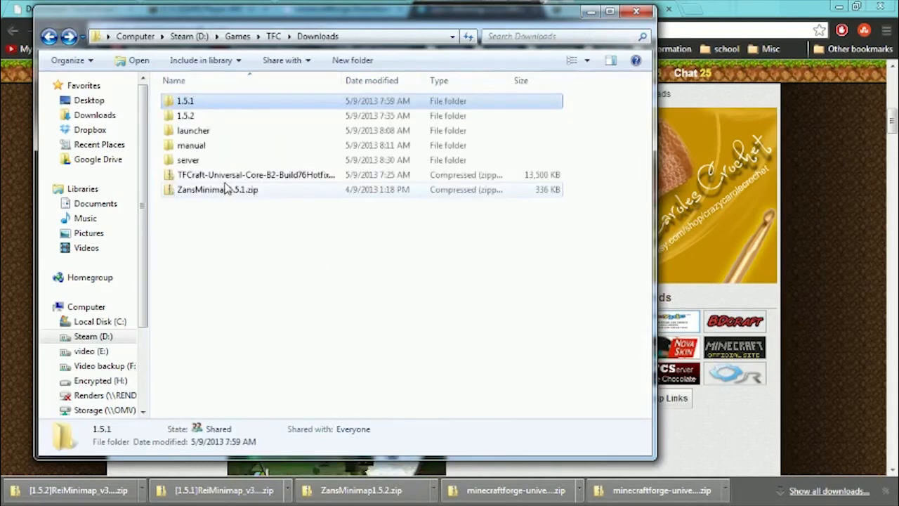
{"action": "double_click", "coordinate": [206, 161]}
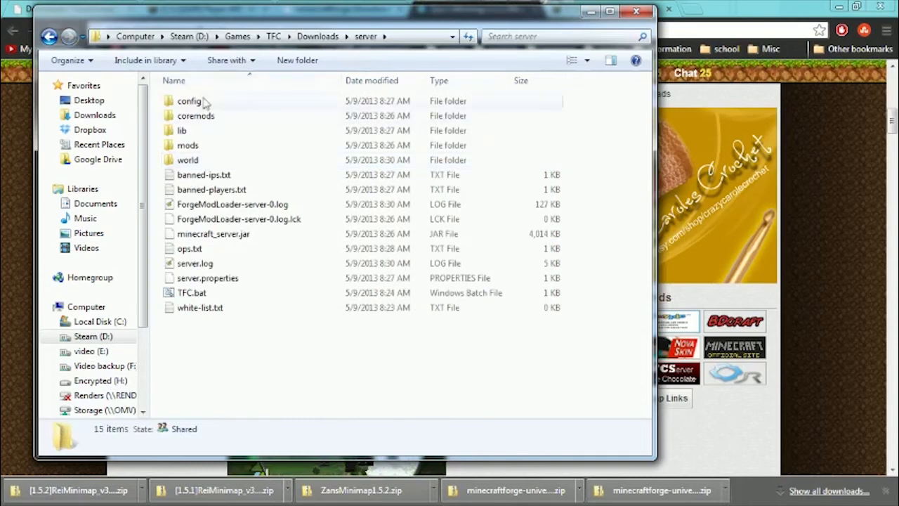
{"action": "left_click", "coordinate": [204, 160]}
{"action": "left_click", "coordinate": [208, 145]}
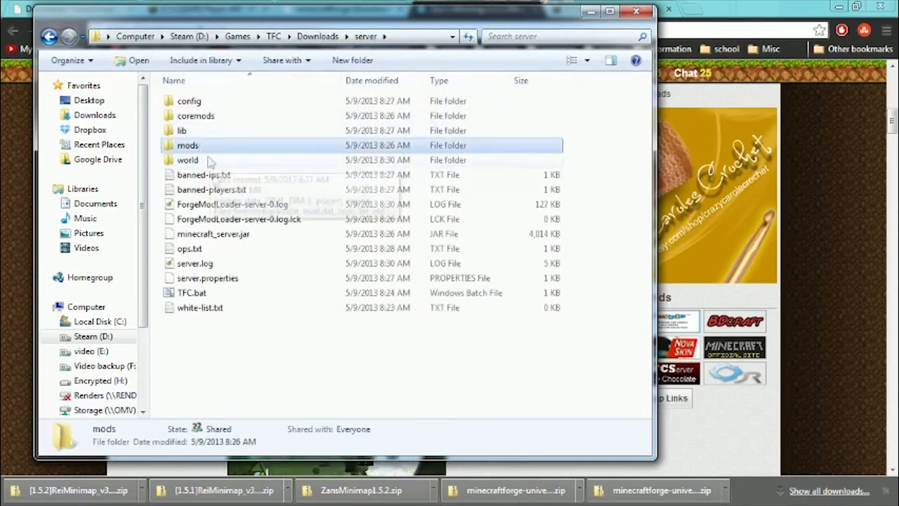
{"action": "double_click", "coordinate": [188, 146]}
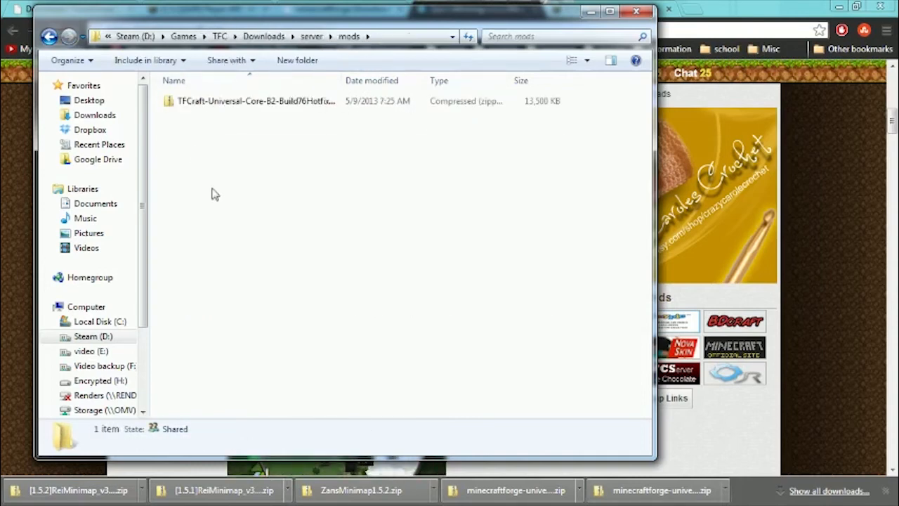
{"action": "key", "text": "BackSpace"}
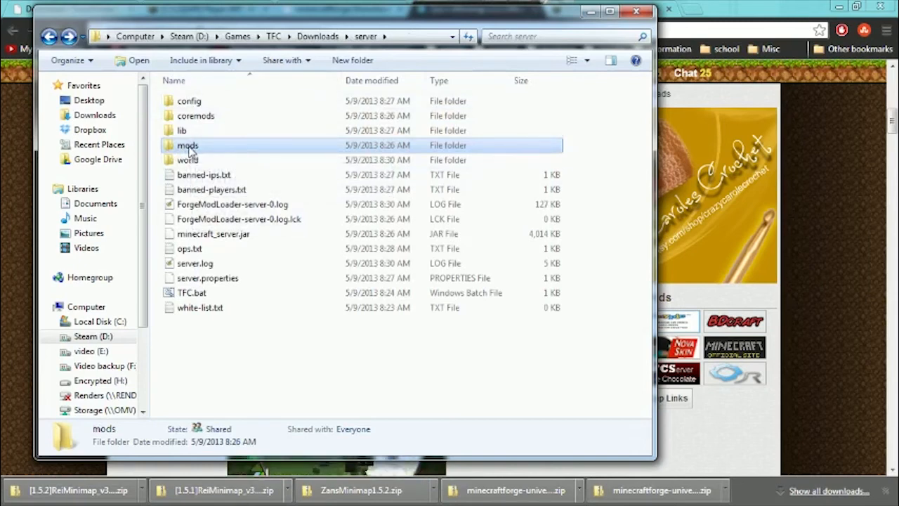
Inspect the contents of the server's mods, coremods and config folders in turn, ending back in the server folder.
{"action": "double_click", "coordinate": [191, 146]}
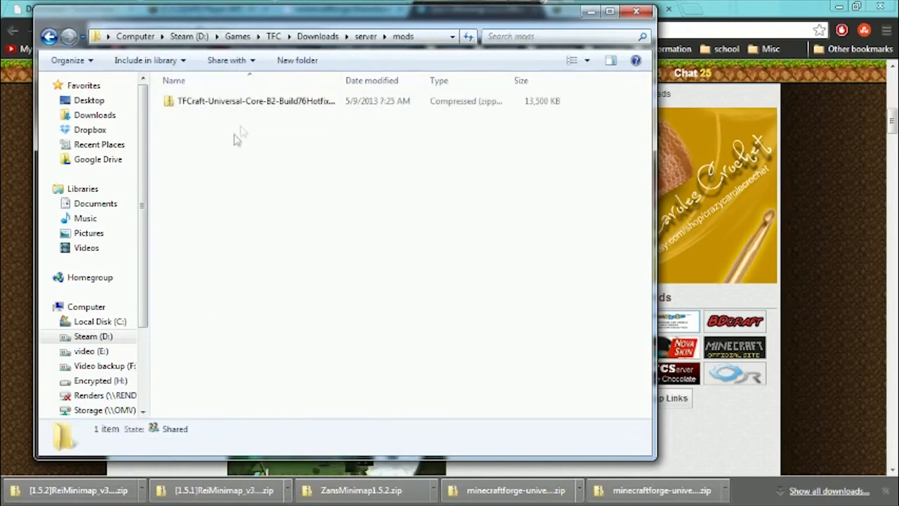
{"action": "left_click", "coordinate": [196, 103]}
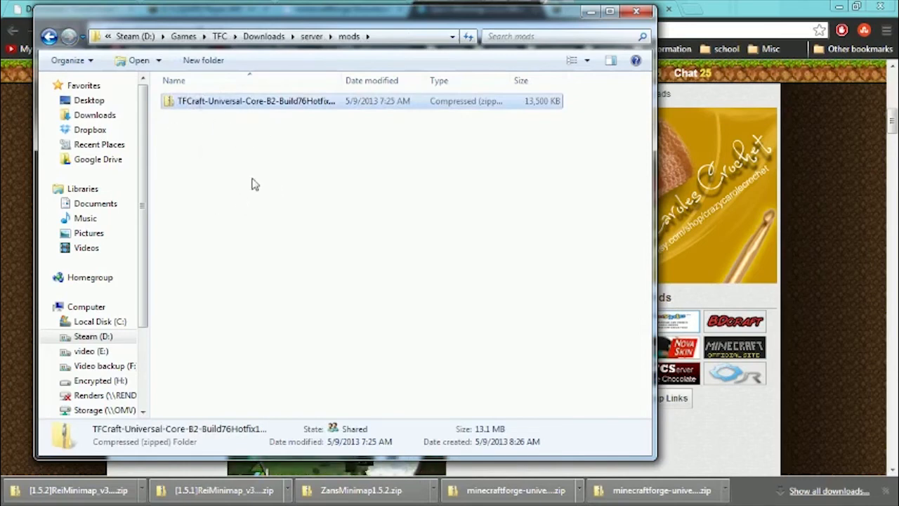
{"action": "key", "text": "BackSpace"}
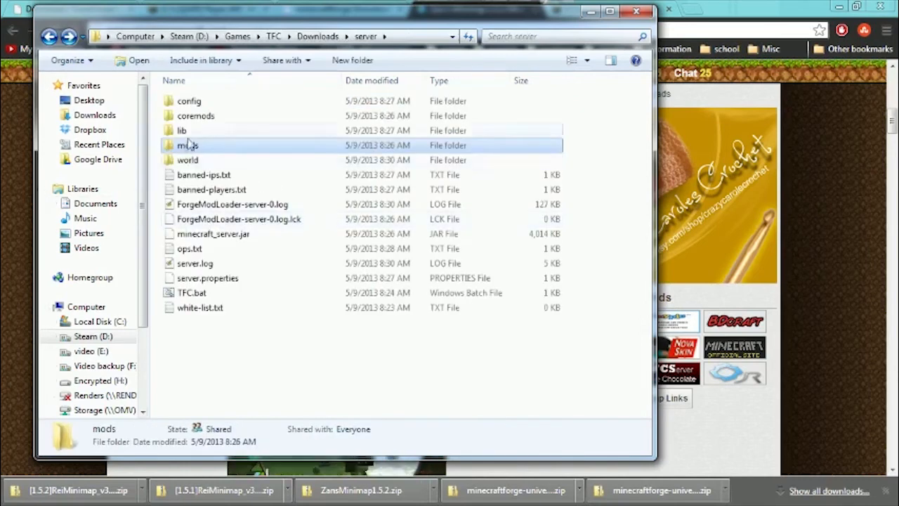
{"action": "double_click", "coordinate": [196, 117]}
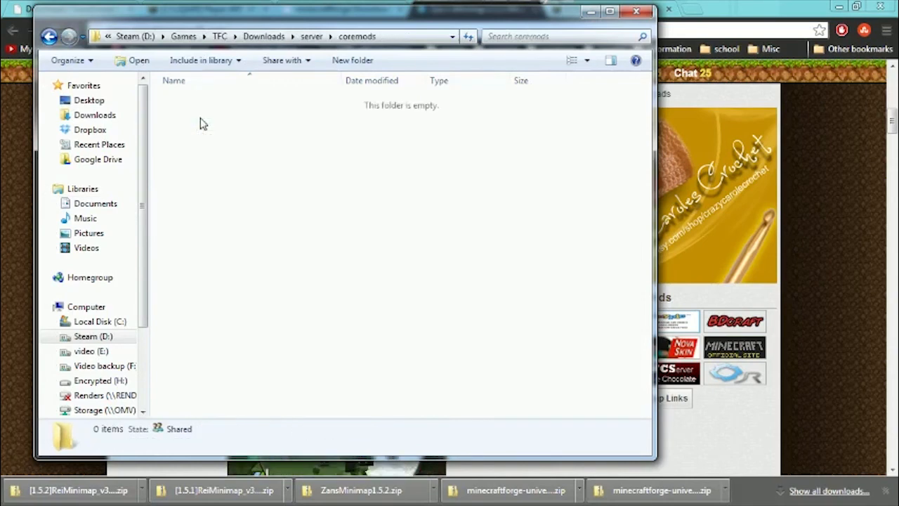
{"action": "key", "text": "BackSpace"}
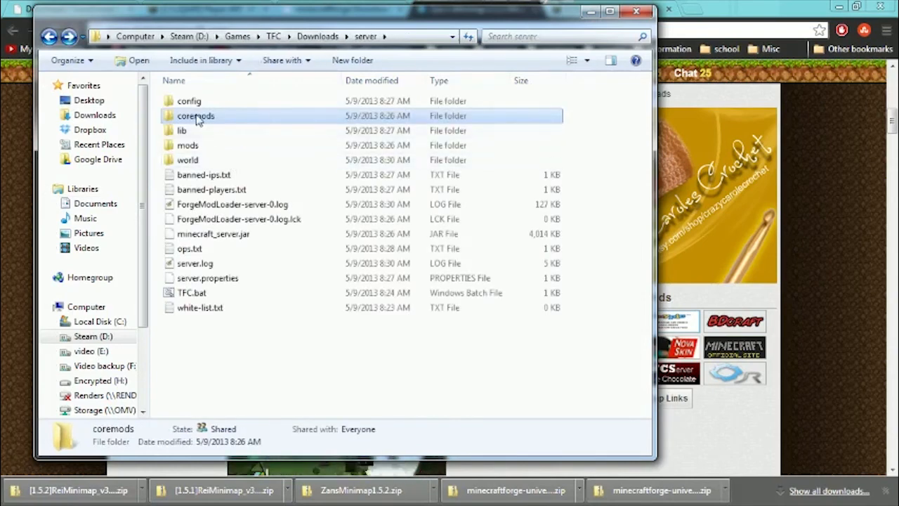
{"action": "double_click", "coordinate": [190, 101]}
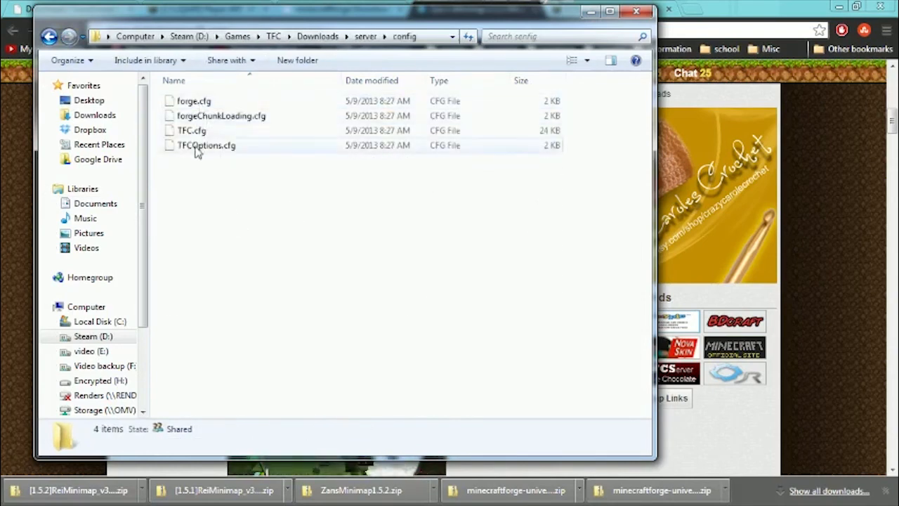
{"action": "key", "text": "BackSpace"}
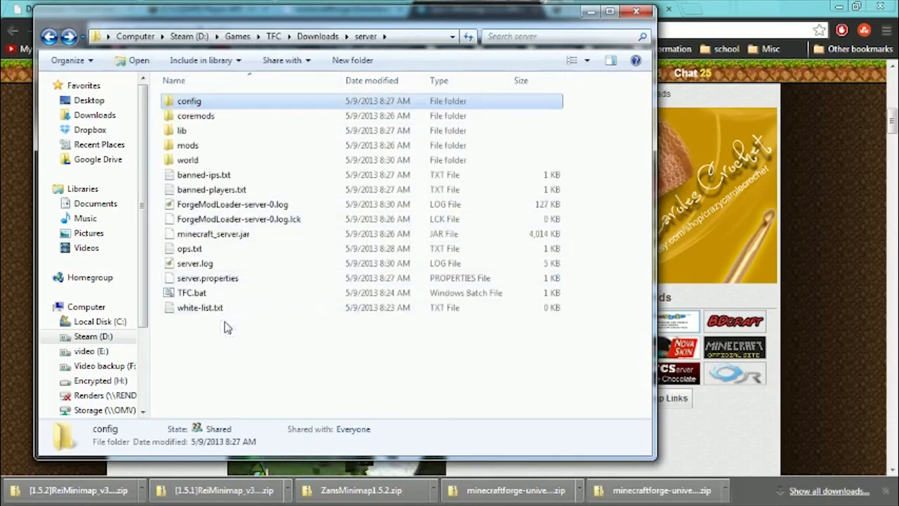
Go back up to the Downloads folder and review its manual and server folders, leaving nothing selected.
{"action": "key", "text": "BackSpace"}
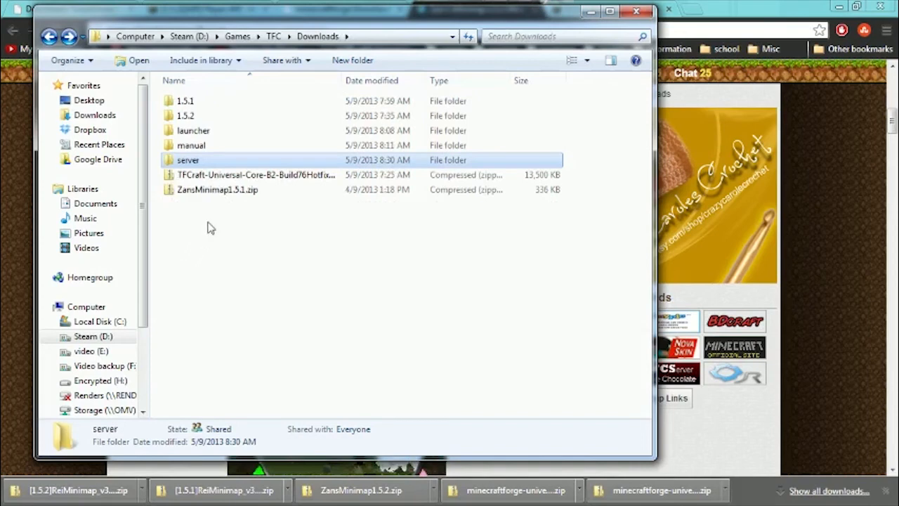
{"action": "key", "text": "Up"}
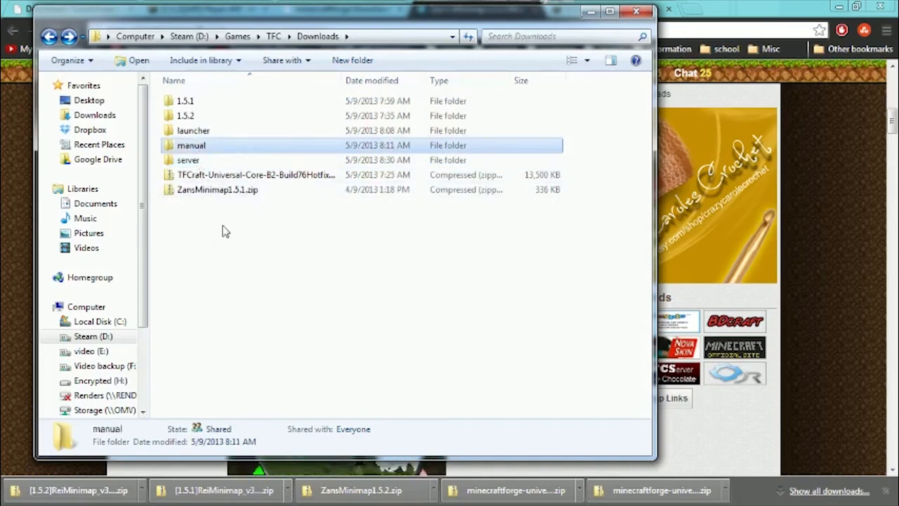
{"action": "left_click", "coordinate": [187, 162]}
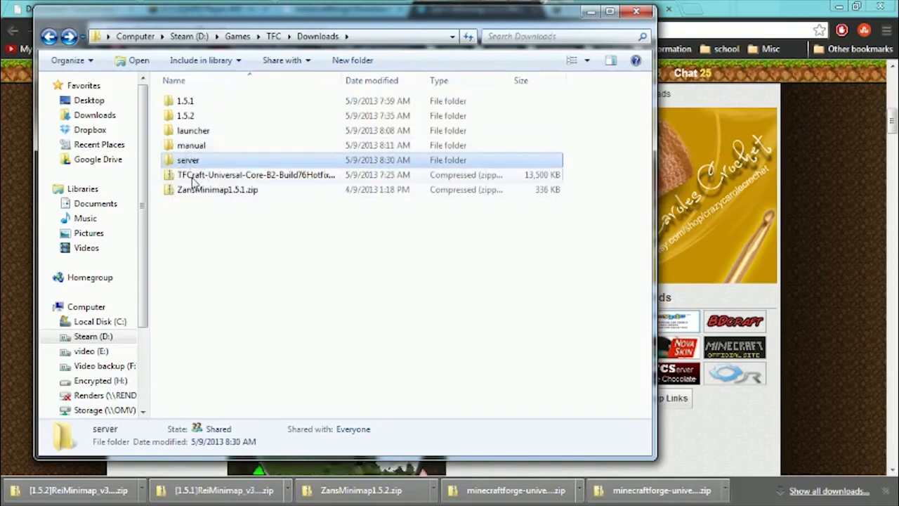
{"action": "left_click_drag", "start_coordinate": [181, 246], "coordinate": [184, 102]}
{"action": "left_click", "coordinate": [267, 262]}
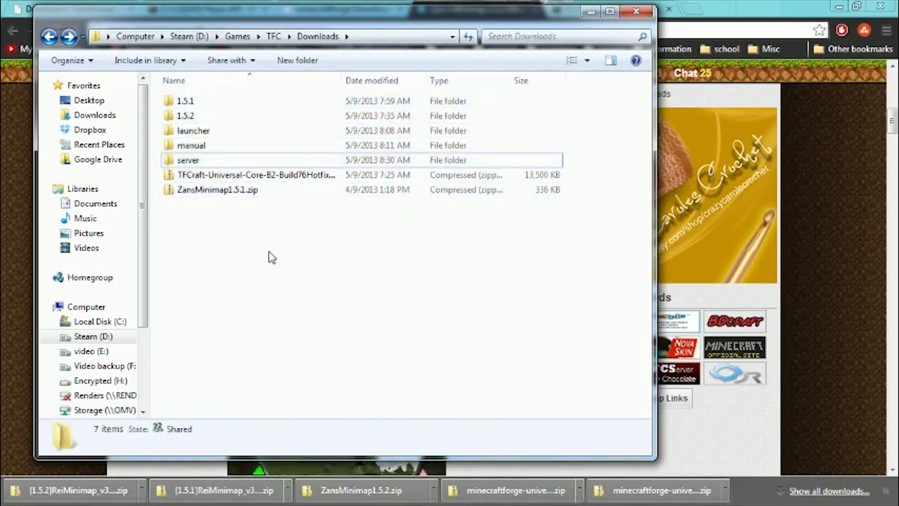
Go up through the TFC folder to the Games folder and reopen the TFC folder from there.
{"action": "left_click", "coordinate": [273, 36]}
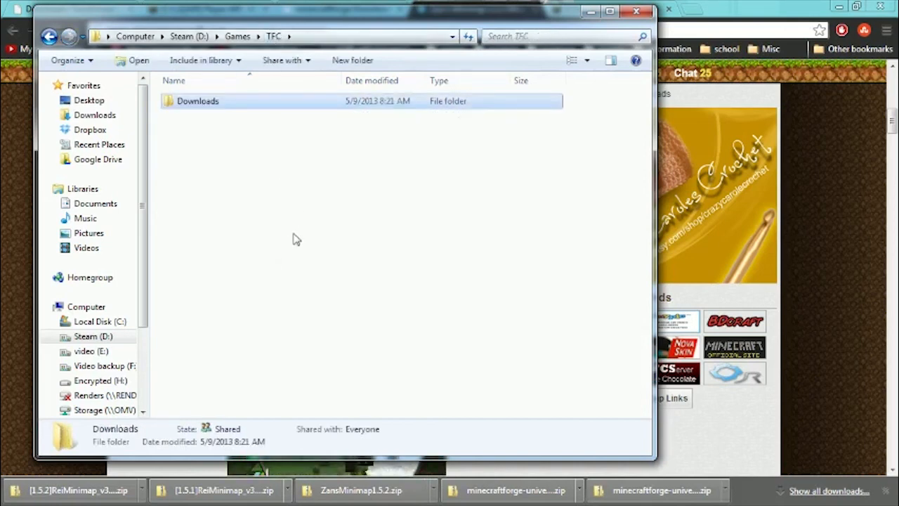
{"action": "left_click", "coordinate": [238, 36]}
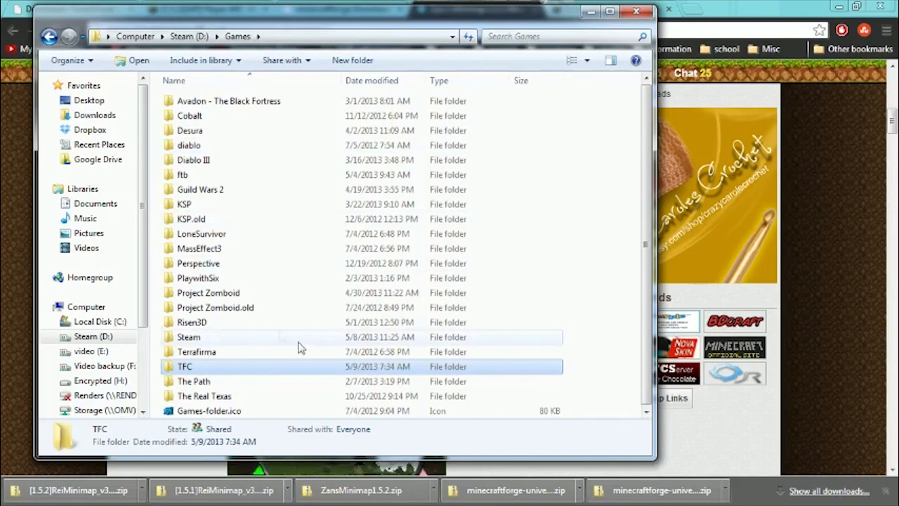
{"action": "key", "text": "Return"}
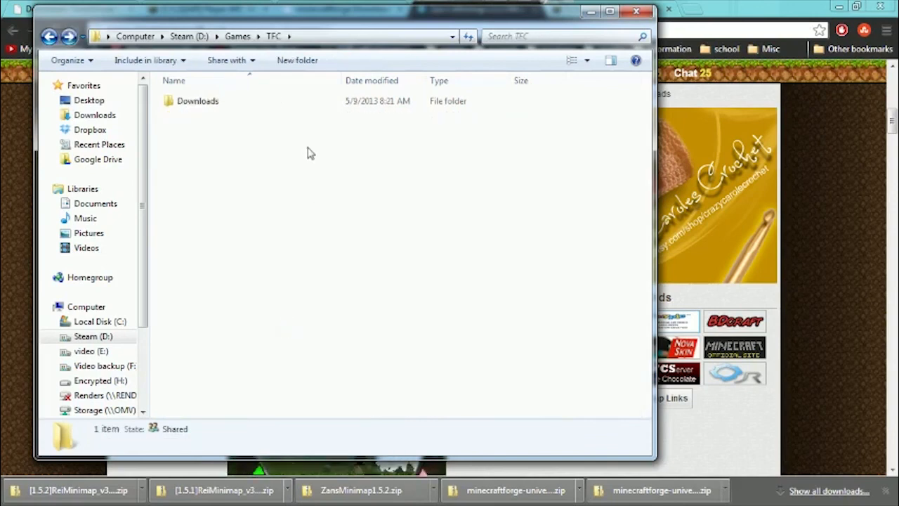